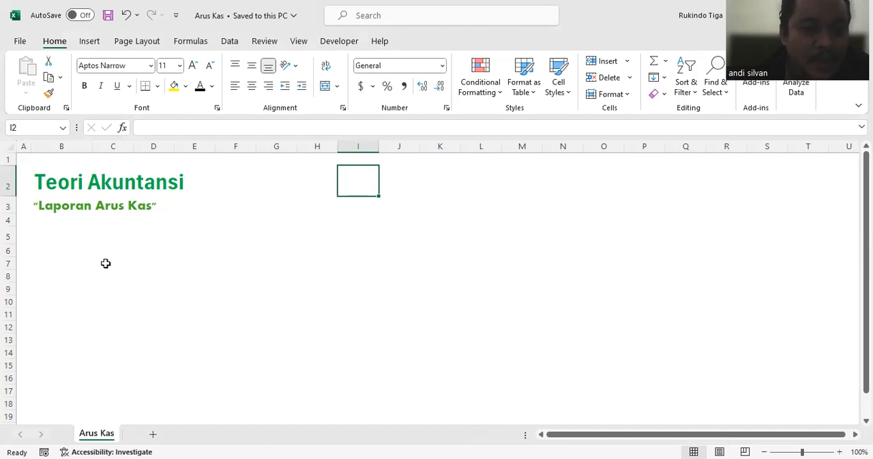
Step: Enter the labels "Kas", "Setara Kas" and "Bank" in cells B5, B6 and B7
{"action": "left_click", "coordinate": [76, 233]}
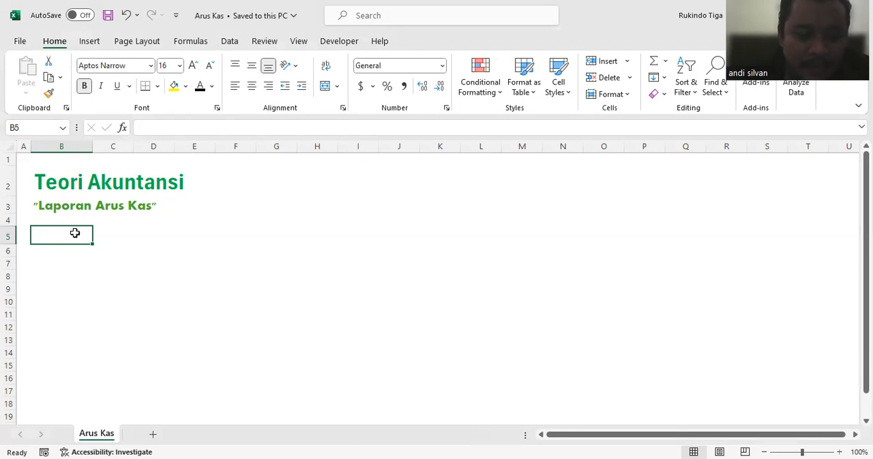
{"action": "type", "text": "Kas"}
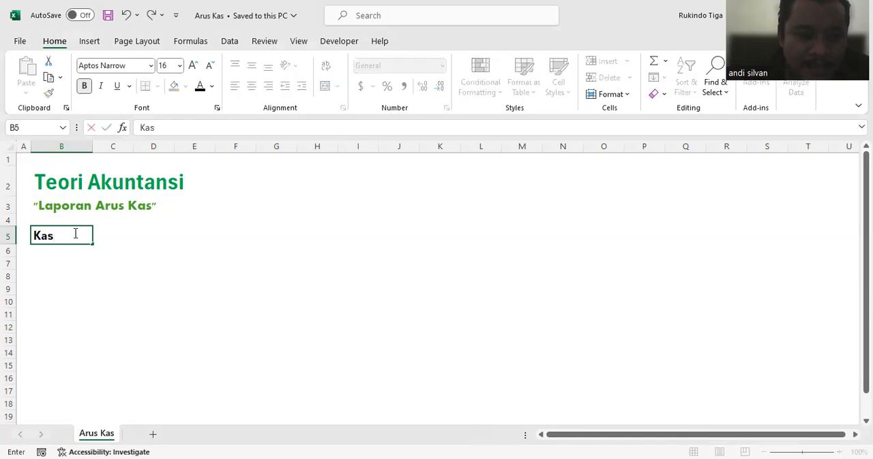
{"action": "key", "text": "Return"}
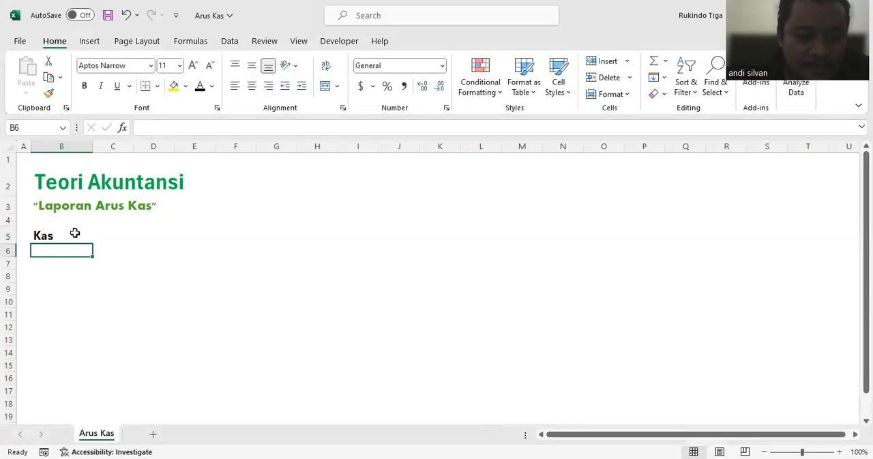
{"action": "type", "text": "Setara Ka"}
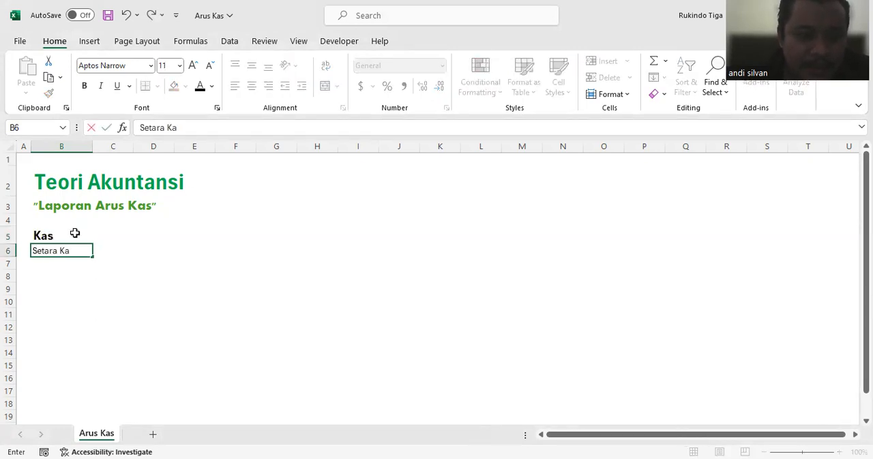
{"action": "type", "text": "s"}
{"action": "key", "text": "Return"}
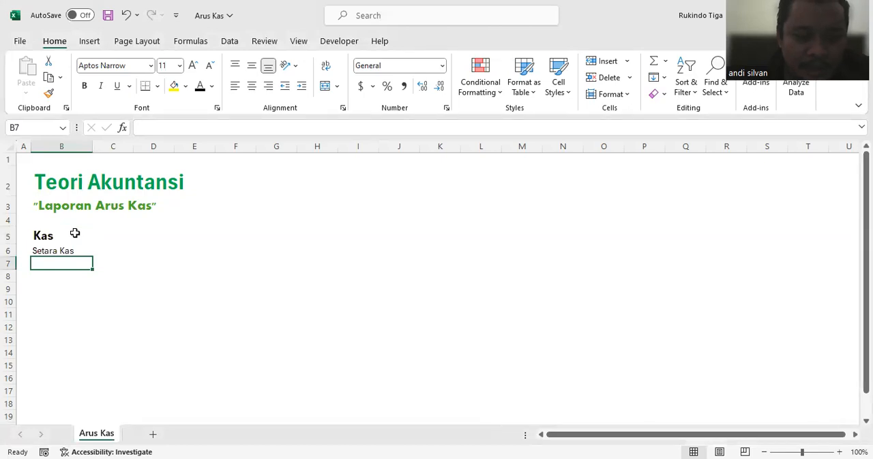
{"action": "type", "text": "Bank"}
{"action": "key", "text": "Return"}
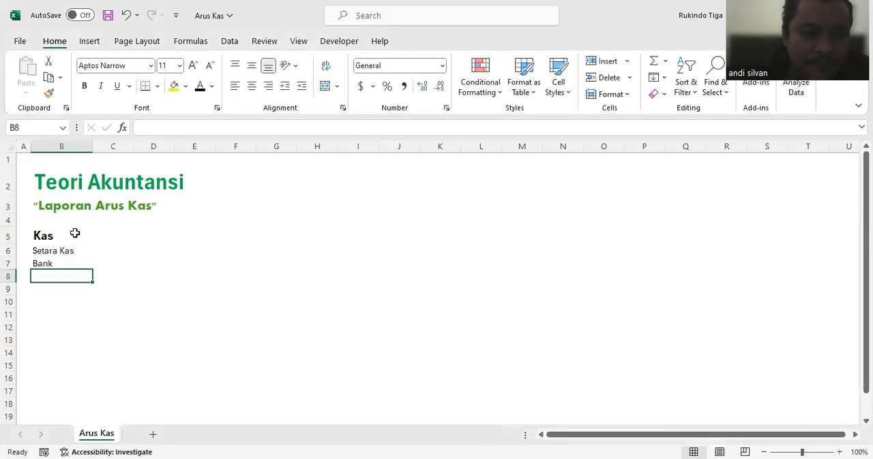
{"action": "left_click_drag", "start_coordinate": [71, 235], "coordinate": [71, 263]}
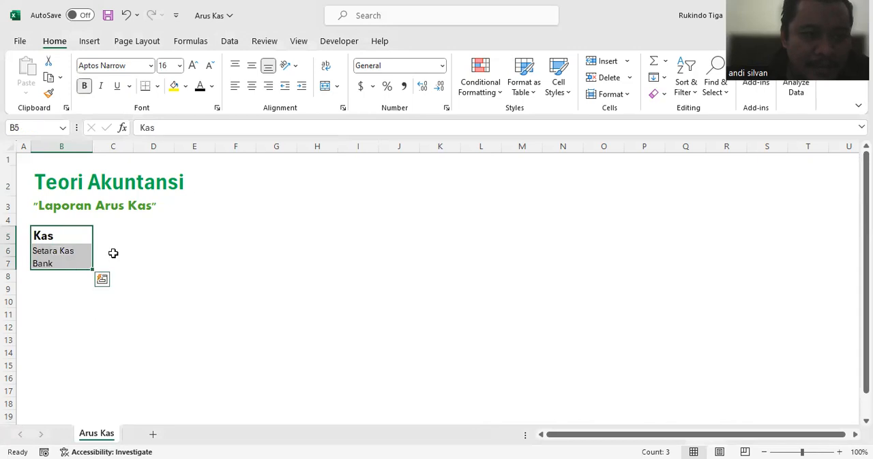
Step: Enter "Aktivitas Operasional" in cell F5 and widen column F to fit the text
{"action": "left_click", "coordinate": [142, 233]}
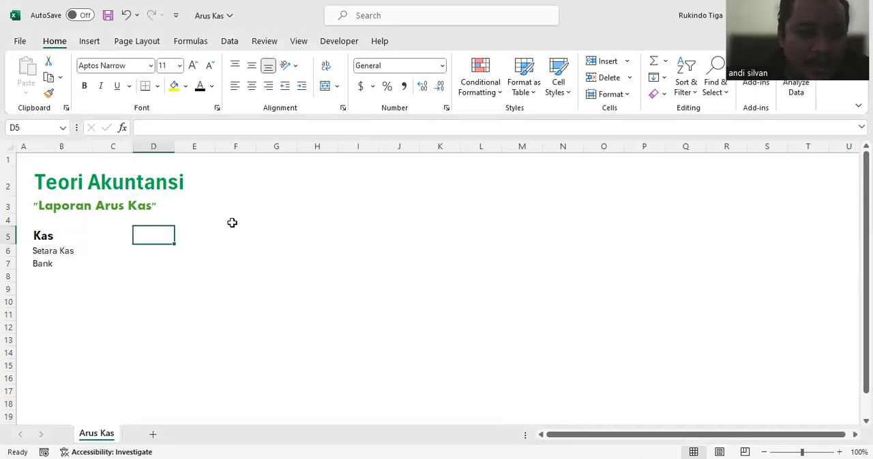
{"action": "left_click", "coordinate": [232, 232]}
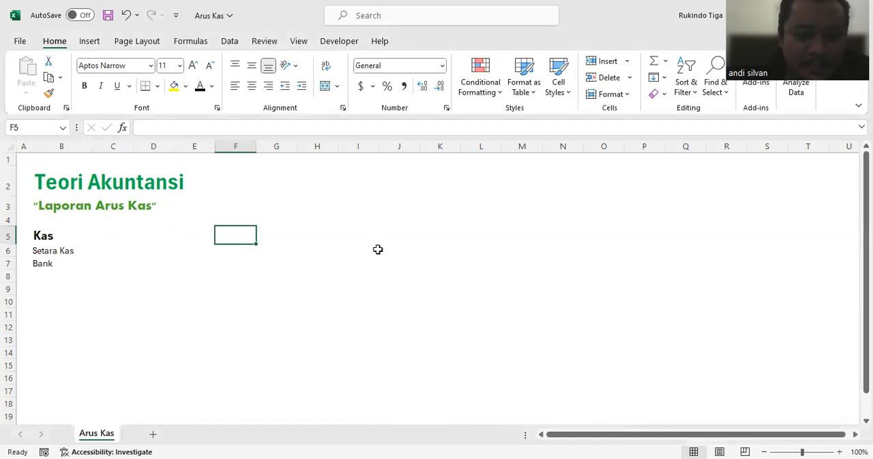
{"action": "type", "text": "Ak"}
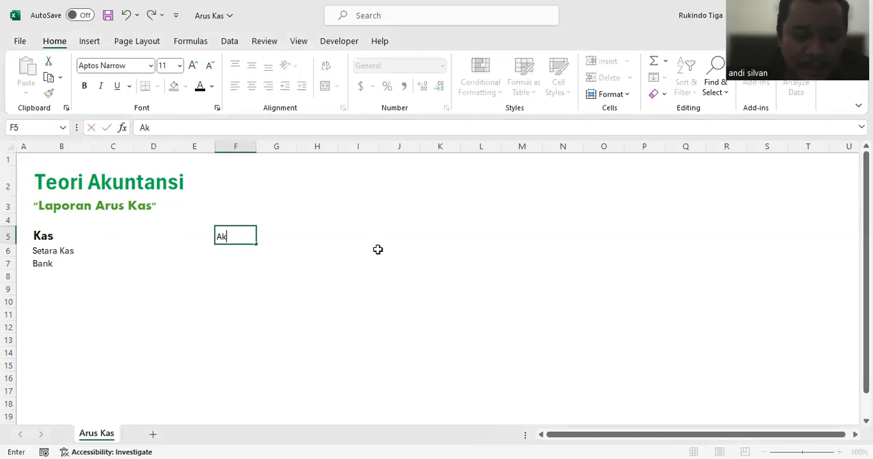
{"action": "type", "text": "tivitas Operasional"}
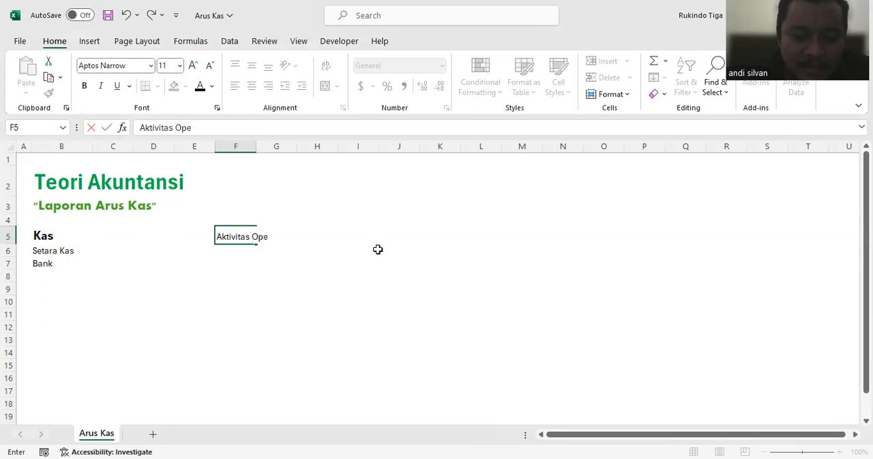
{"action": "key", "text": "Return"}
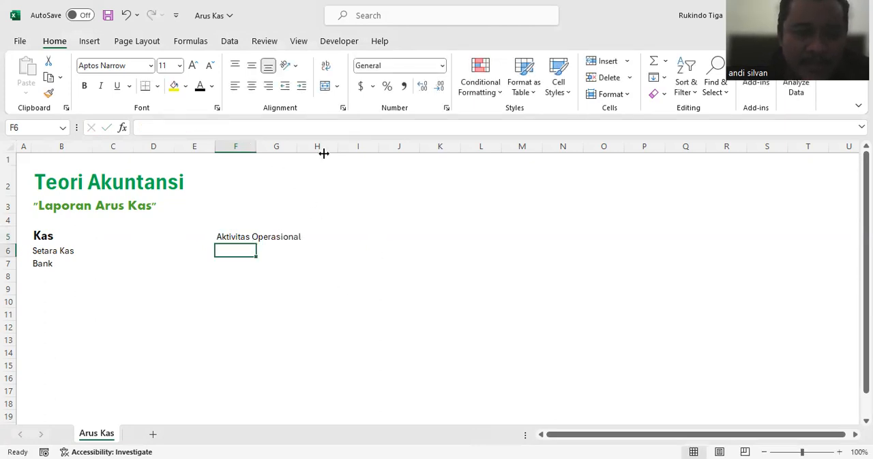
{"action": "left_click_drag", "start_coordinate": [324, 154], "coordinate": [324, 154]}
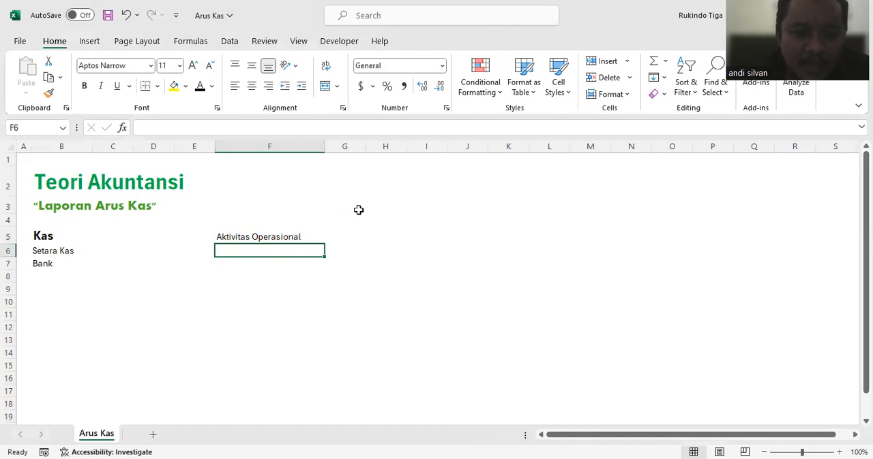
Step: Enter "Aktivitas Investasi" in cell F6 and "Aktivitas Pendanaan" in cell F7
{"action": "type", "text": "Aktivia"}
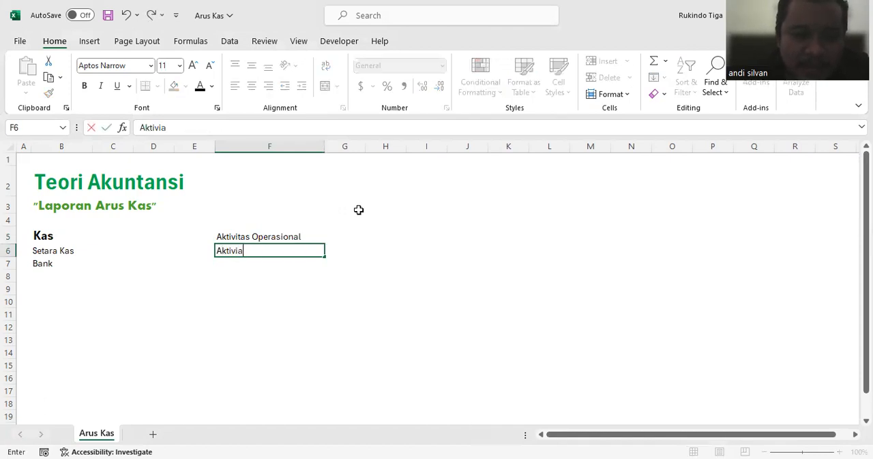
{"action": "type", "text": "tas Investa"}
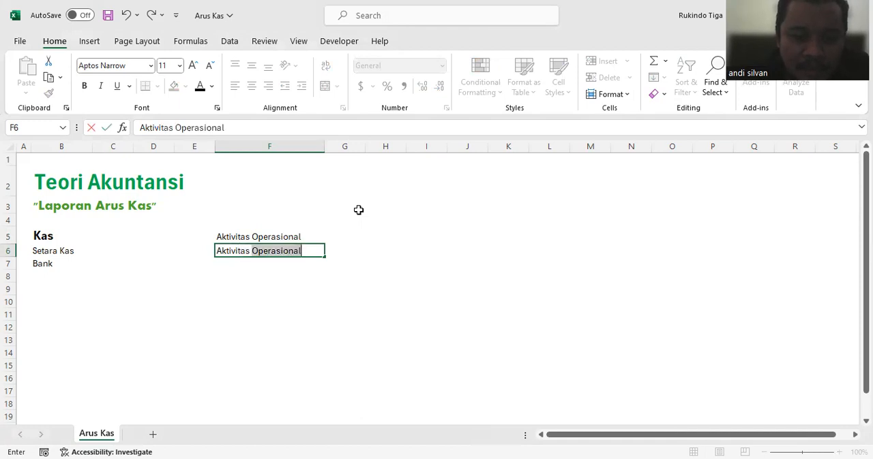
{"action": "key", "text": "Return"}
{"action": "key", "text": "Return"}
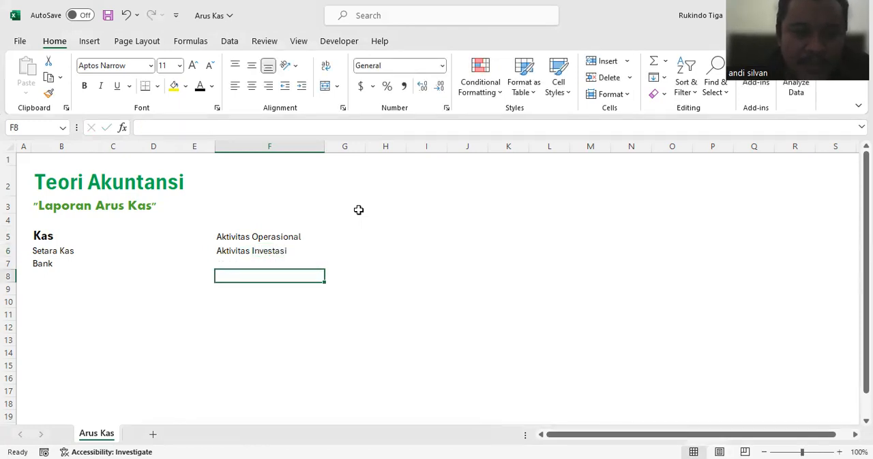
{"action": "key", "text": "Up"}
{"action": "type", "text": "Ak"}
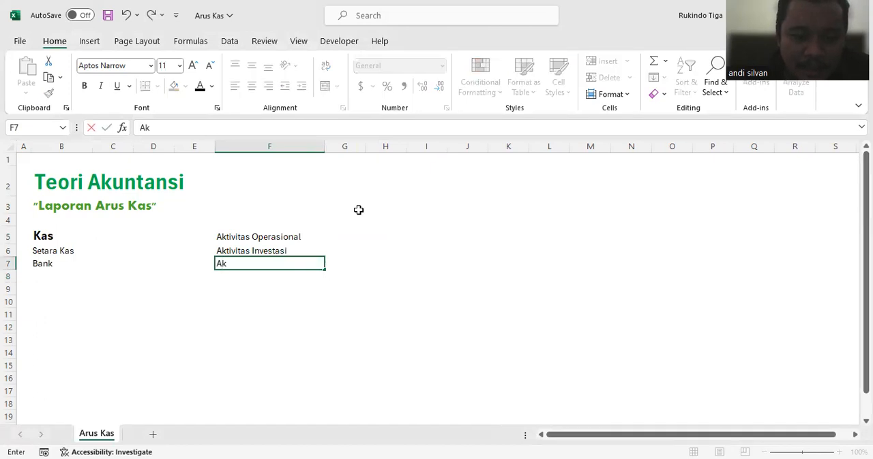
{"action": "type", "text": "tivitas Pendanaan"}
{"action": "key", "text": "Return"}
Step: Describe the investing activity by entering "Jual beli aset tetap" in cell G6
{"action": "left_click", "coordinate": [228, 250]}
{"action": "left_click", "coordinate": [314, 236]}
{"action": "left_click", "coordinate": [351, 249]}
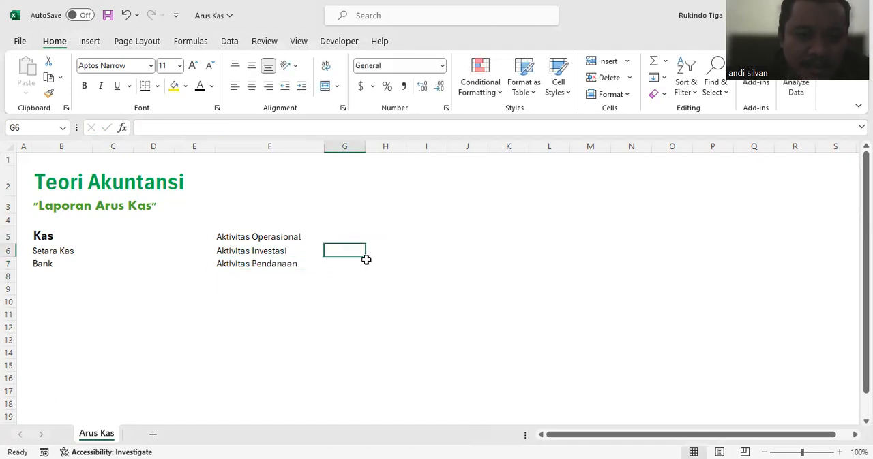
{"action": "type", "text": "Jual beli aset tetao"}
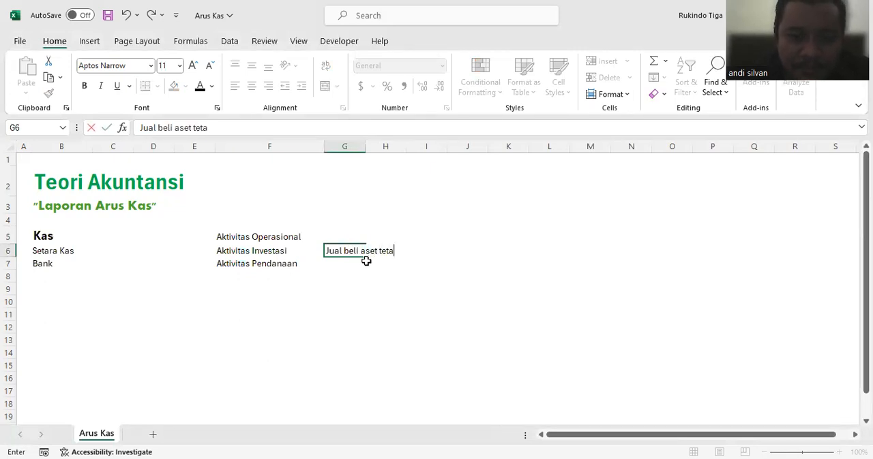
{"action": "key", "text": "Return"}
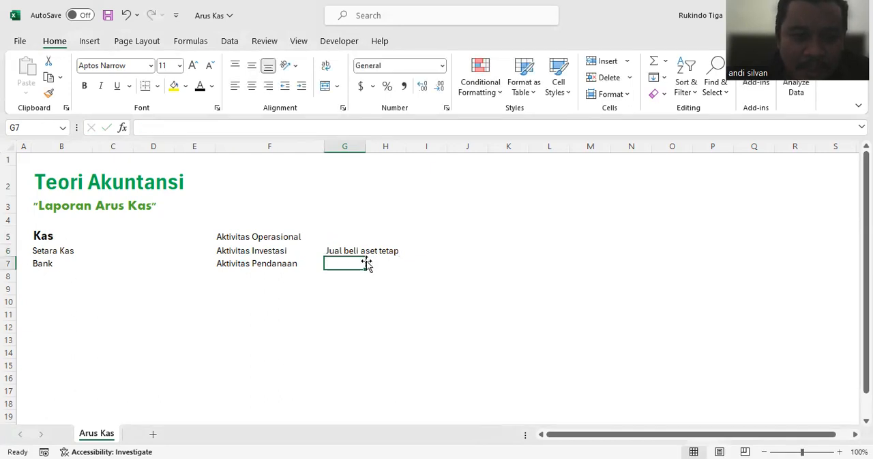
Step: Enter "Permodalan dengan liabilitas" in cell G7 and widen column G to fit the text
{"action": "type", "text": "Perm"}
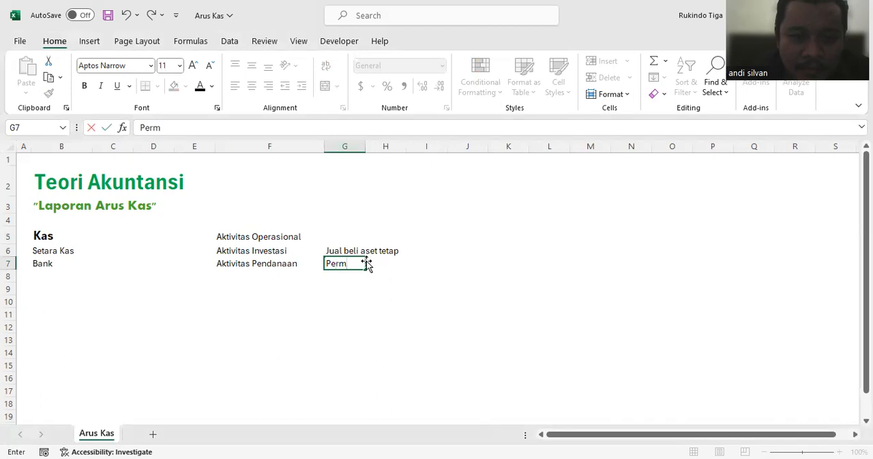
{"action": "type", "text": "odalan deng"}
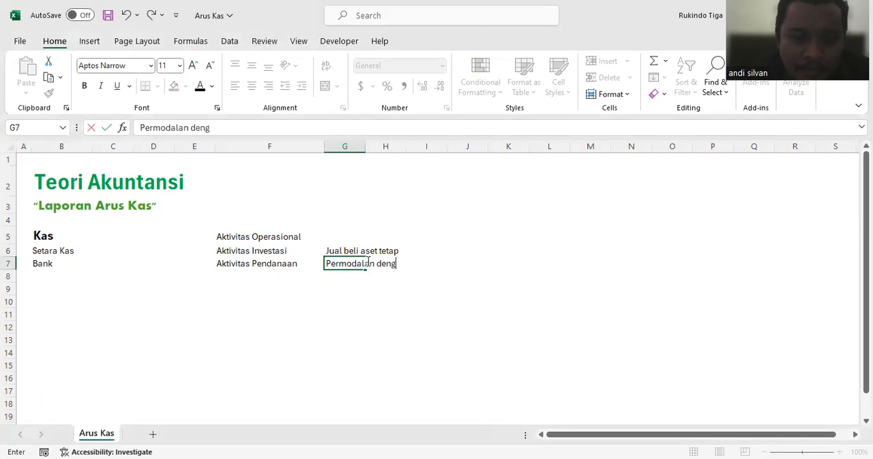
{"action": "type", "text": "an liabilitas"}
{"action": "key", "text": "Return"}
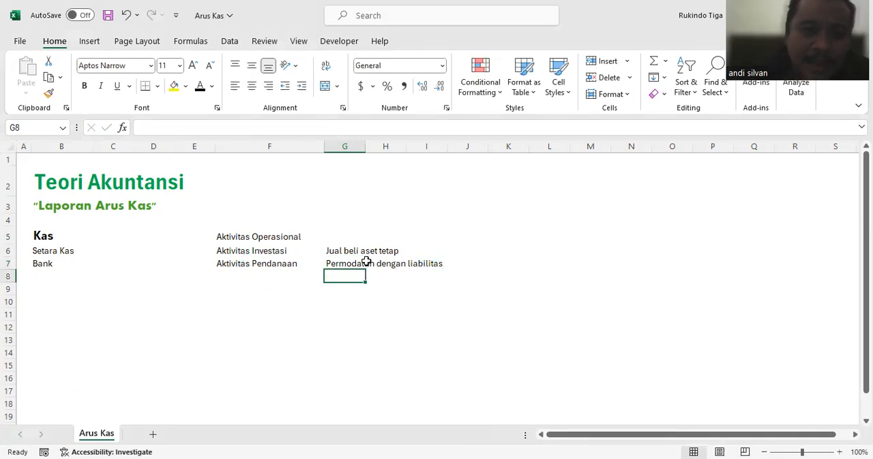
{"action": "left_click_drag", "start_coordinate": [365, 146], "coordinate": [456, 167]}
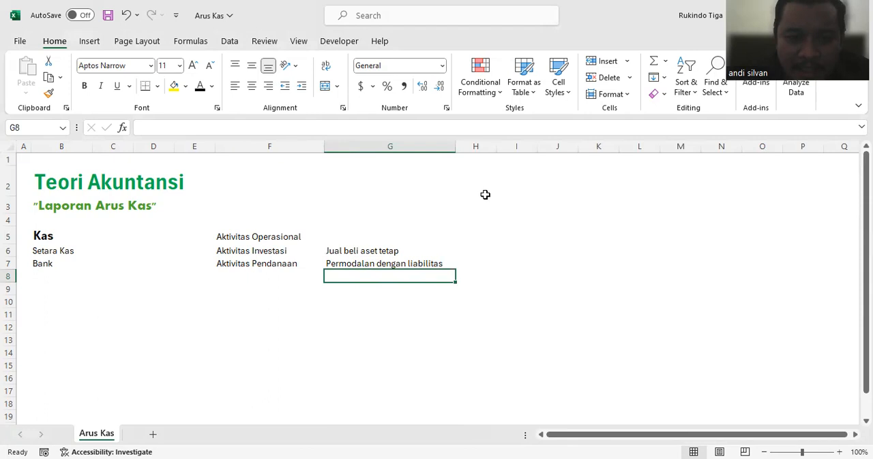
Step: Enter "Kegiatan operasional perusahaan" in cell G5 and widen column G until the text fits with some room to spare
{"action": "left_click", "coordinate": [330, 232]}
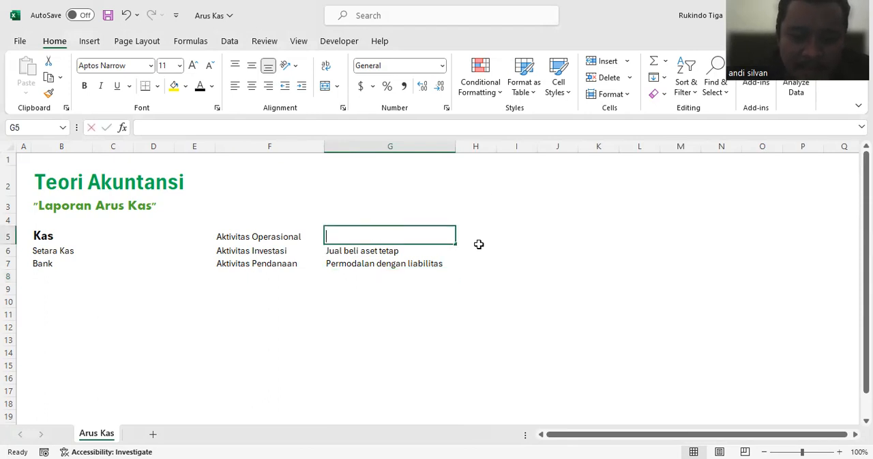
{"action": "type", "text": "Kegiatan oper"}
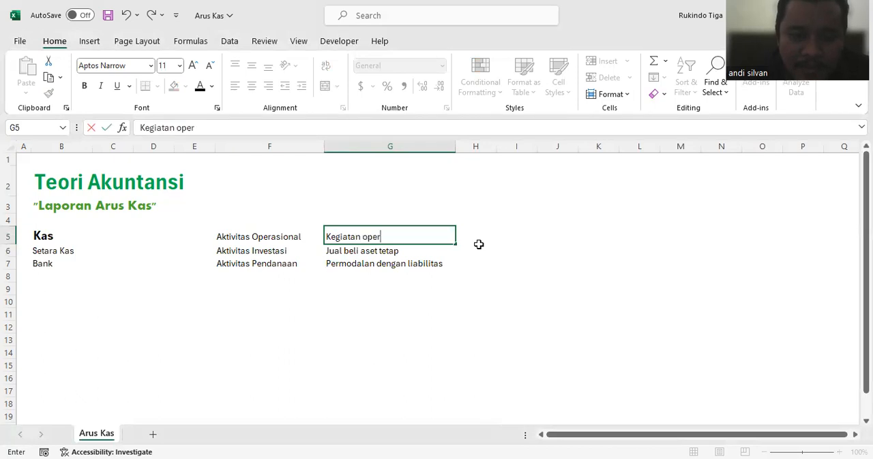
{"action": "type", "text": "asional perusahaan"}
{"action": "key", "text": "Return"}
{"action": "left_click_drag", "start_coordinate": [458, 151], "coordinate": [464, 150]}
{"action": "left_click", "coordinate": [285, 237]}
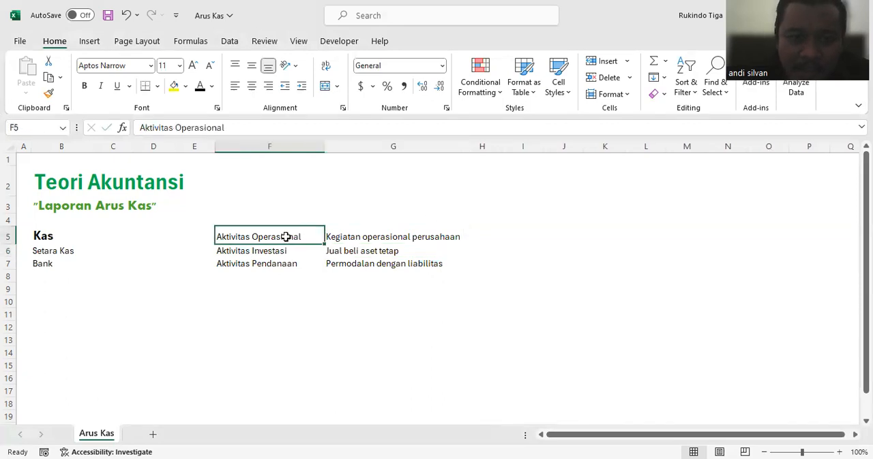
{"action": "left_click", "coordinate": [492, 236]}
{"action": "left_click", "coordinate": [525, 238]}
{"action": "left_click_drag", "start_coordinate": [462, 145], "coordinate": [476, 146]}
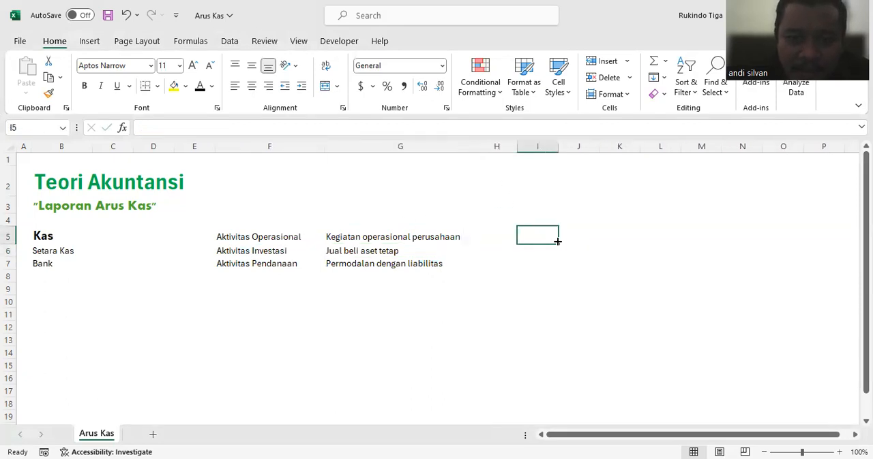
Step: Enter "Arus +, -" in cell H5 beside the operating activity's description
{"action": "left_click", "coordinate": [508, 235]}
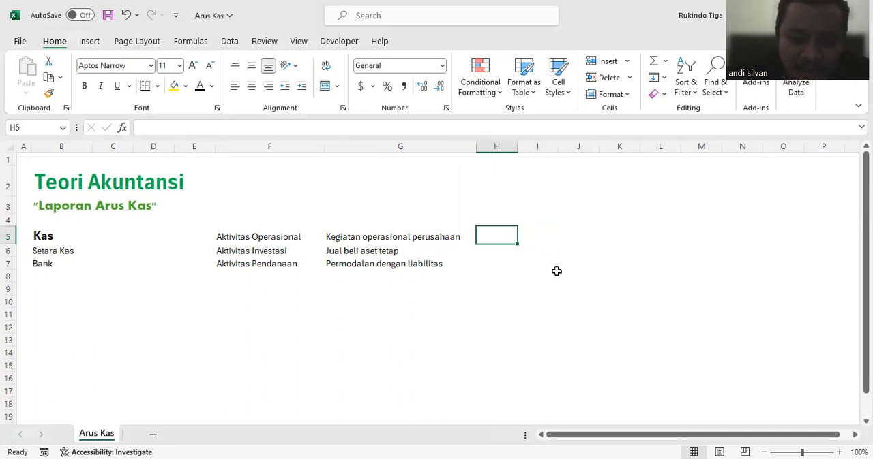
{"action": "type", "text": "Arus "}
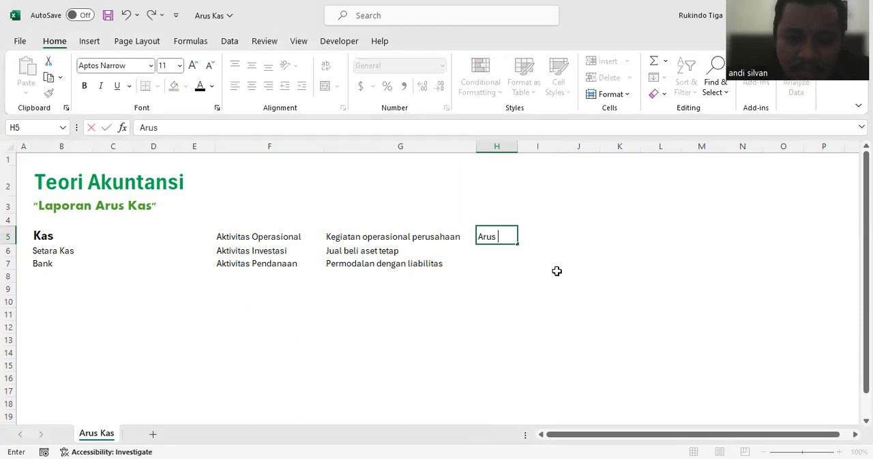
{"action": "type", "text": "+, -"}
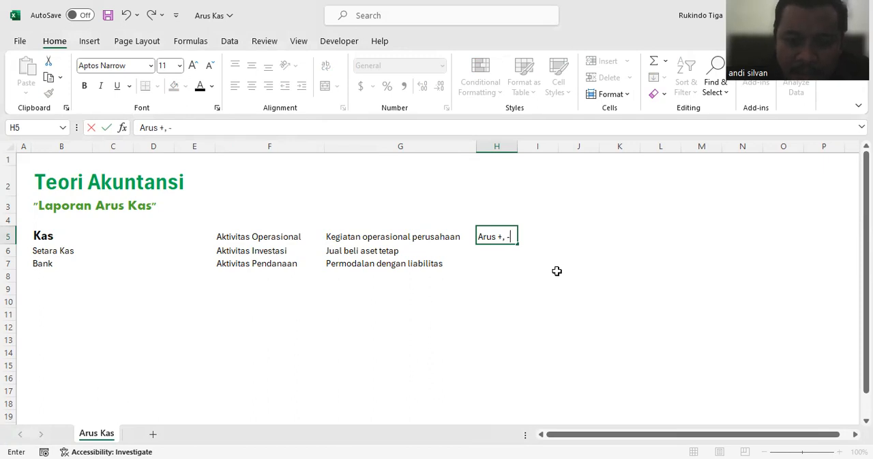
{"action": "key", "text": "Return"}
{"action": "left_click", "coordinate": [494, 239]}
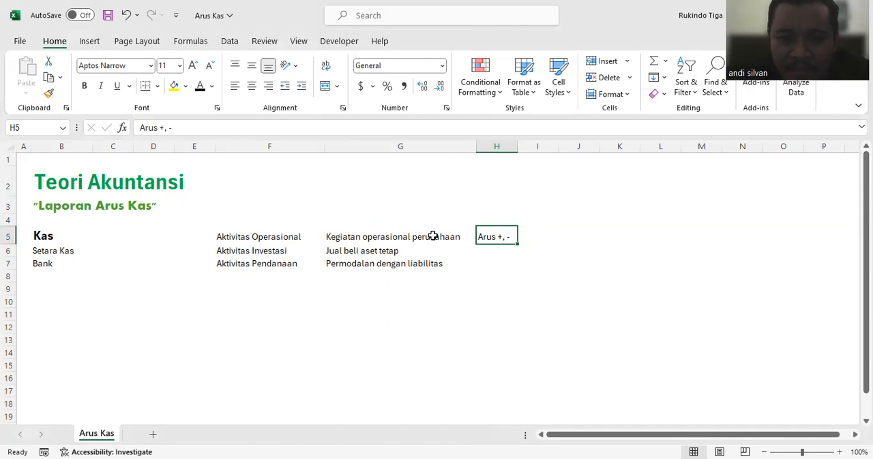
Step: Enter "Penerimaan, Pengeluaran" in cell I5 and autofit column I to the text
{"action": "left_click", "coordinate": [552, 232]}
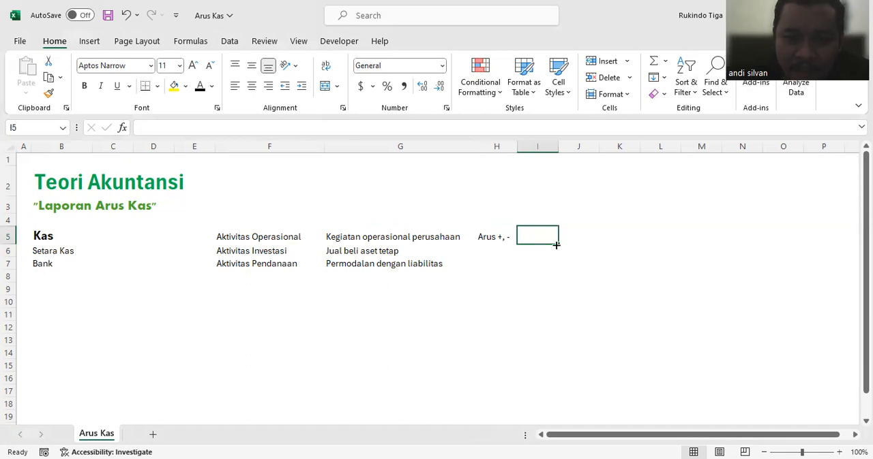
{"action": "type", "text": "Pener"}
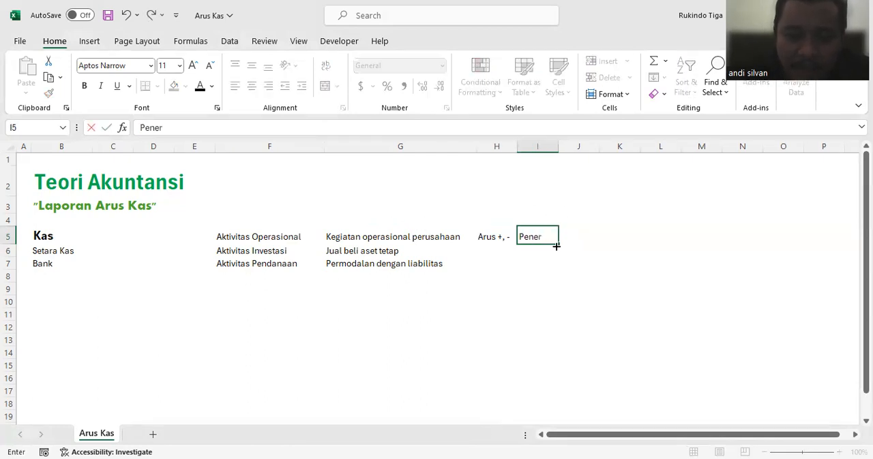
{"action": "type", "text": "imaan, P"}
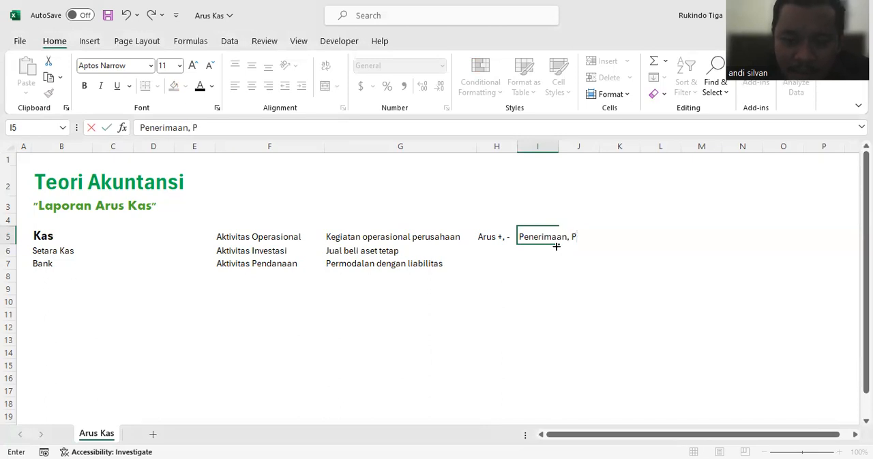
{"action": "type", "text": "engeluaran"}
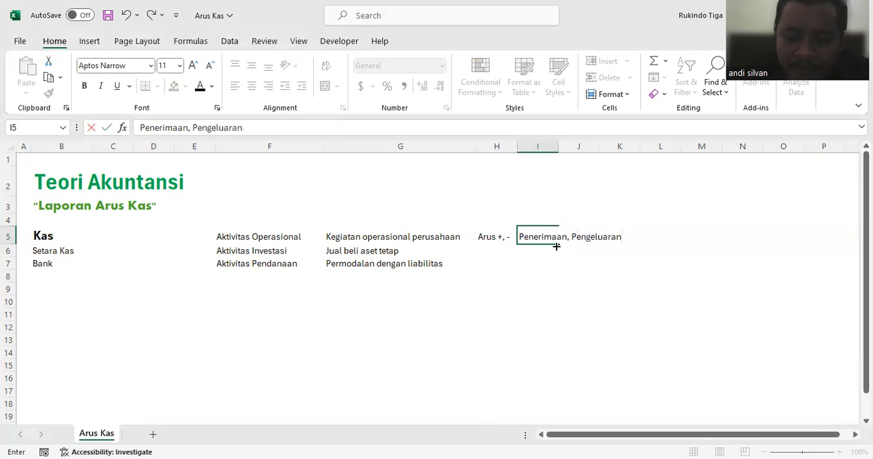
{"action": "key", "text": "Return"}
{"action": "double_click", "coordinate": [559, 146]}
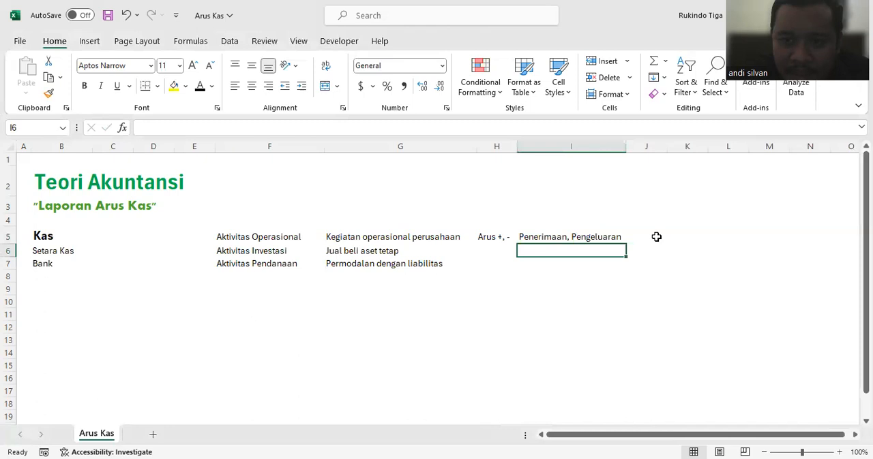
Step: Enter "Pendapatan, Pembayaran" in cell J5 for the operating activity
{"action": "left_click", "coordinate": [656, 237]}
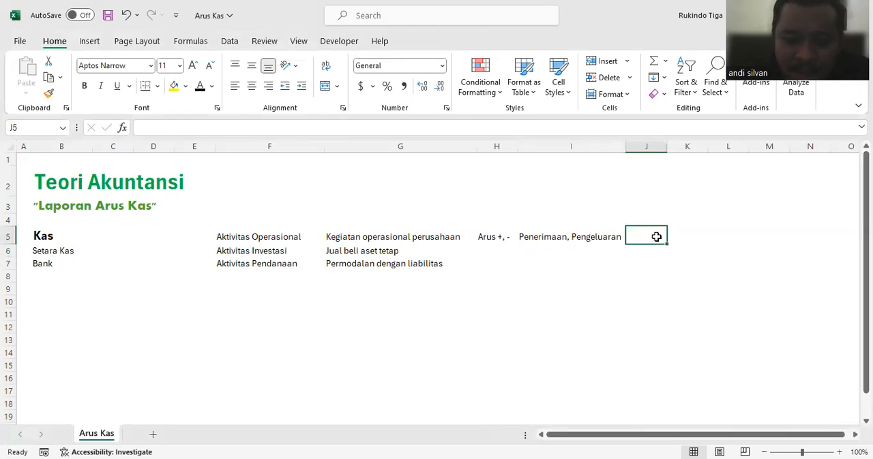
{"action": "type", "text": "Pendapatan"}
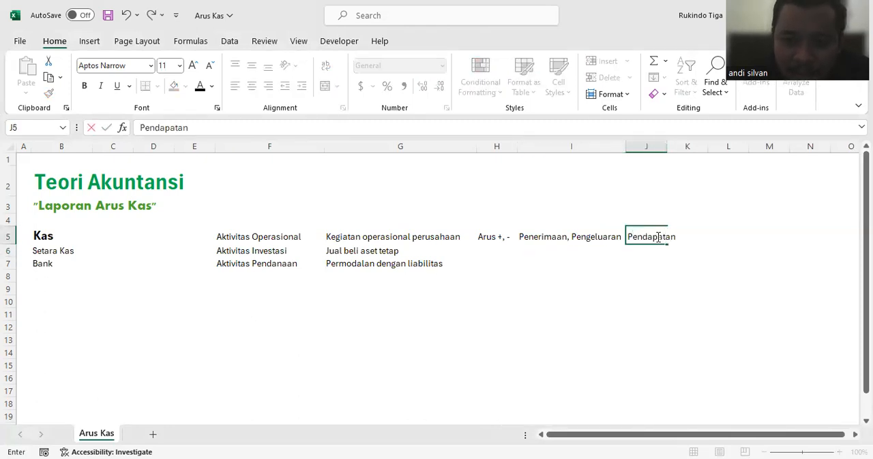
{"action": "type", "text": ", Pembayaran"}
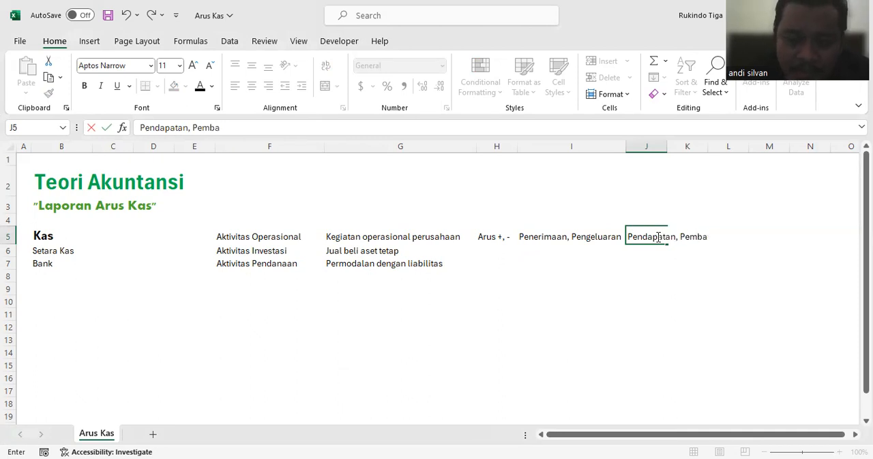
{"action": "key", "text": "Return"}
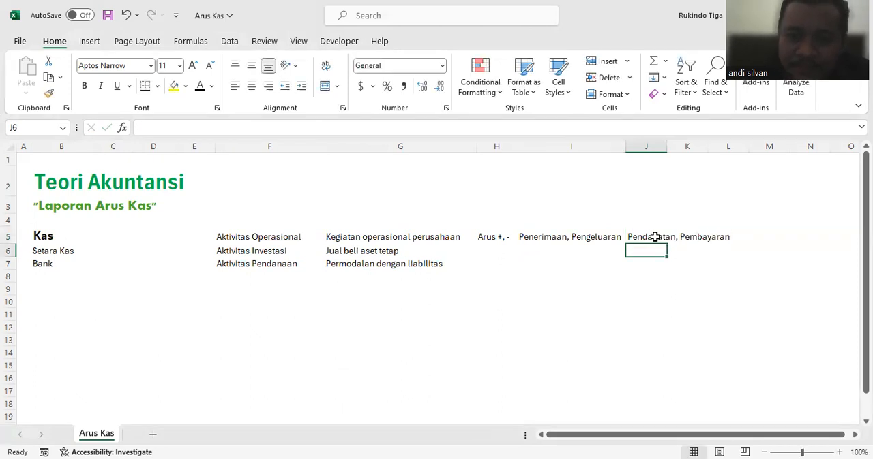
Step: Enter "Penerimaan, Pembelian" in cell I6 for the investing activity
{"action": "left_click", "coordinate": [566, 251]}
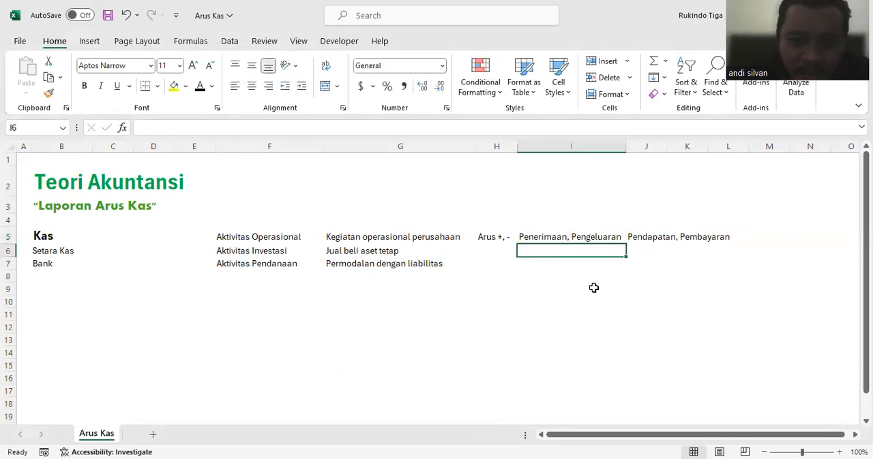
{"action": "type", "text": "Penerimaan "}
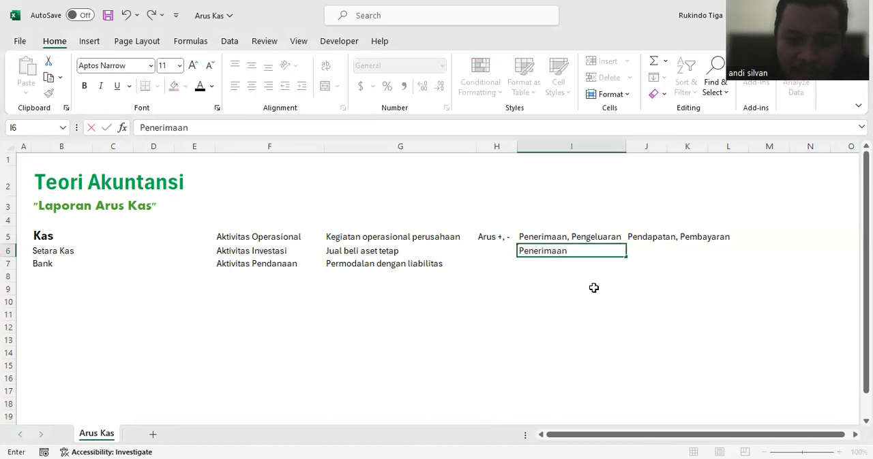
{"action": "type", "text": ", P"}
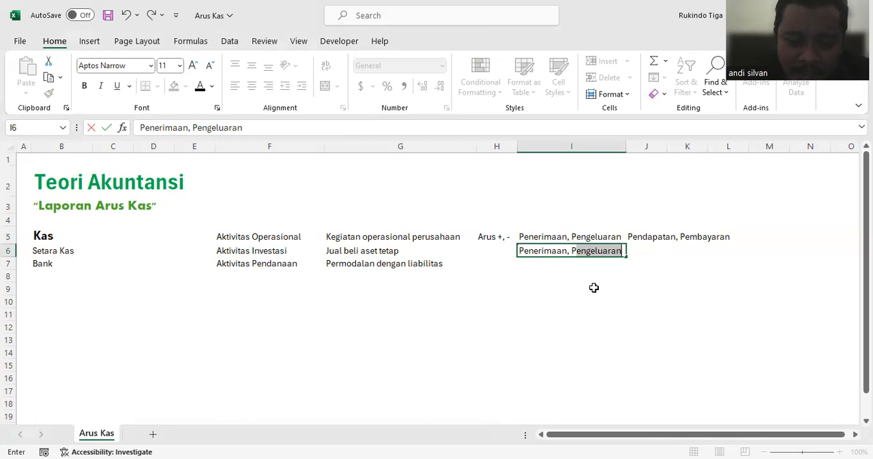
{"action": "type", "text": "m"}
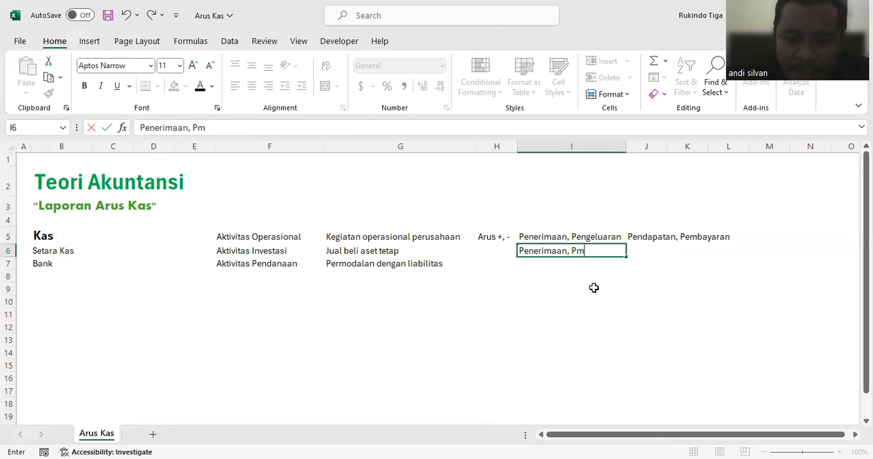
{"action": "type", "text": "embelian"}
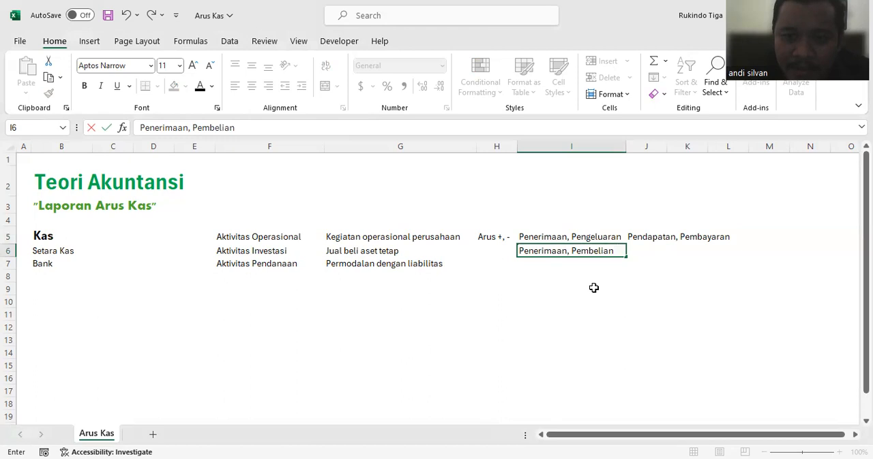
{"action": "key", "text": "Return"}
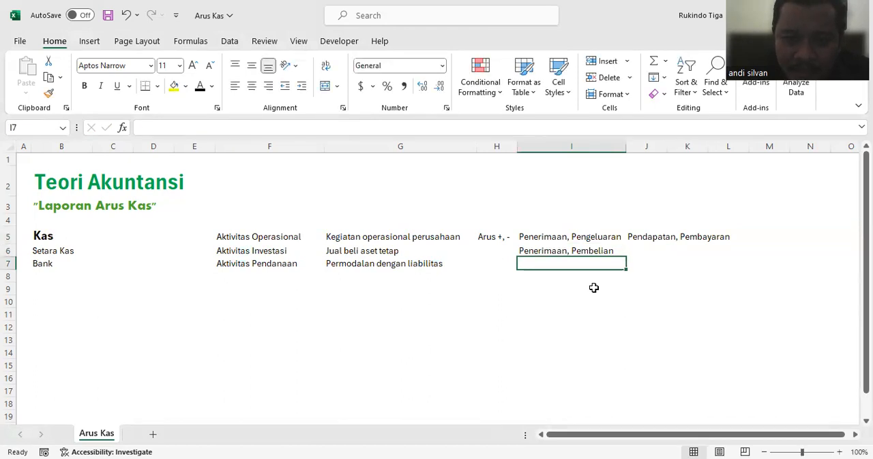
Step: Enter "Penerimaan Utang, Pembayaran atau Pelunasan Utang" in cell I7 for the financing activity
{"action": "type", "text": "Pene"}
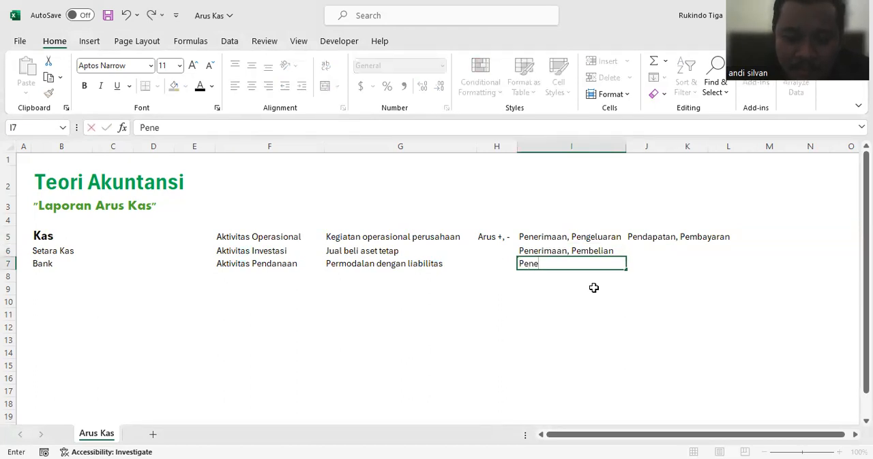
{"action": "type", "text": "rimaan Utan"}
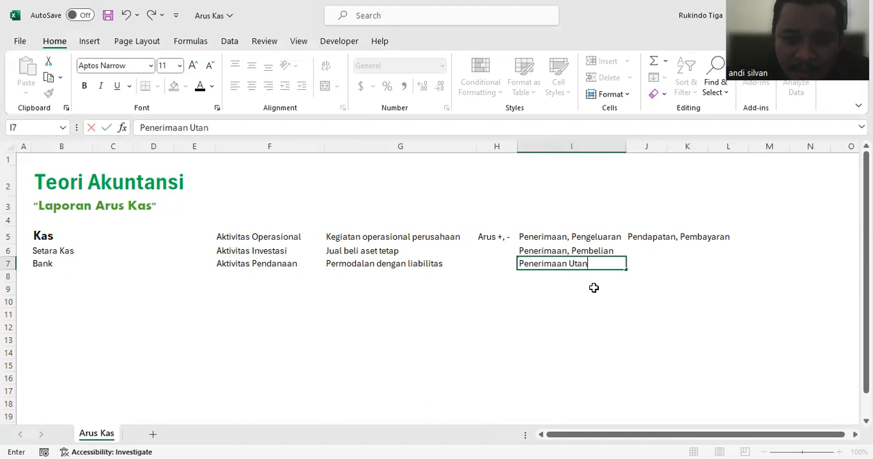
{"action": "type", "text": "g,"}
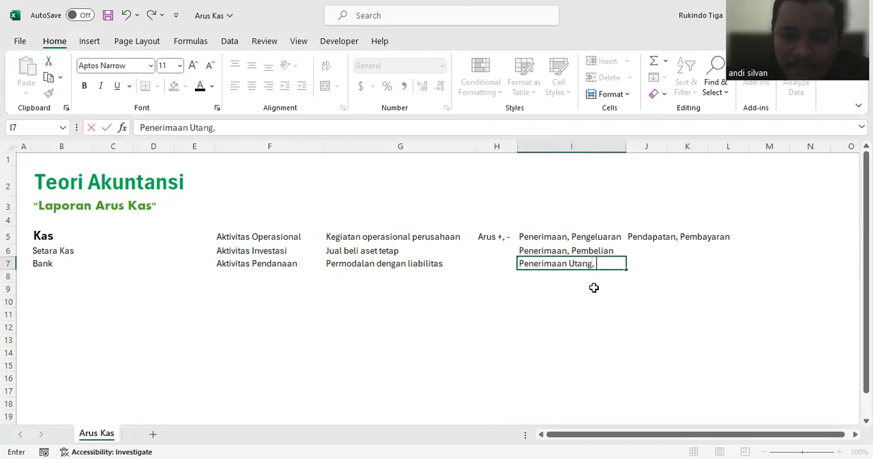
{"action": "type", "text": " Pe"}
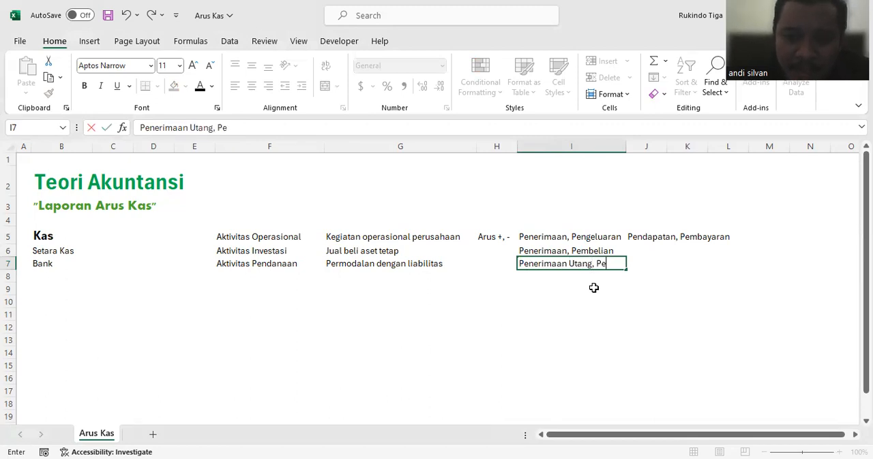
{"action": "type", "text": "mbayaran atau pelunasan Utang"}
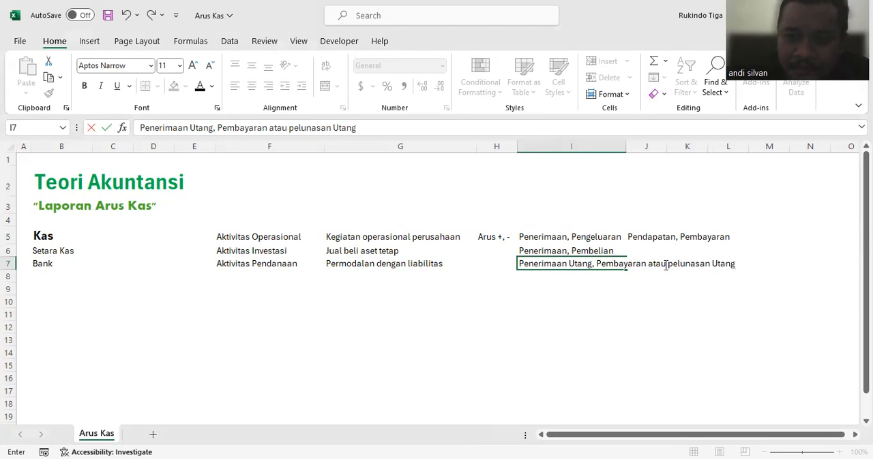
{"action": "key", "text": "BackSpace"}
{"action": "type", "text": "P"}
{"action": "key", "text": "Return"}
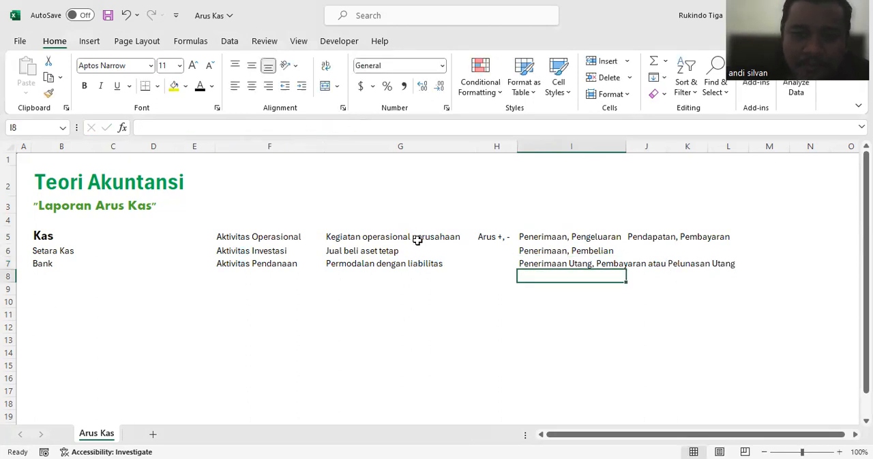
Step: Fill the "Arus +, -" entry from cell H5 down through H7
{"action": "left_click", "coordinate": [488, 238]}
{"action": "left_click_drag", "start_coordinate": [517, 244], "coordinate": [500, 279]}
{"action": "left_click", "coordinate": [498, 283]}
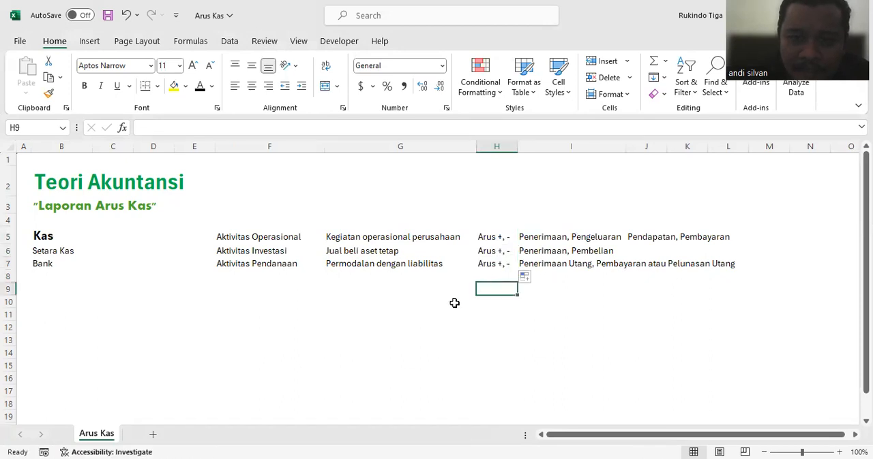
{"action": "left_click", "coordinate": [420, 302]}
{"action": "left_click", "coordinate": [267, 302]}
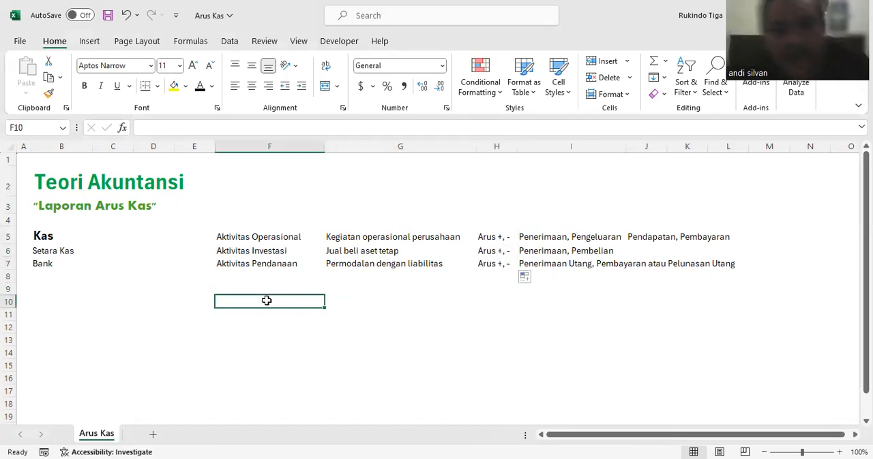
{"action": "left_click", "coordinate": [287, 239]}
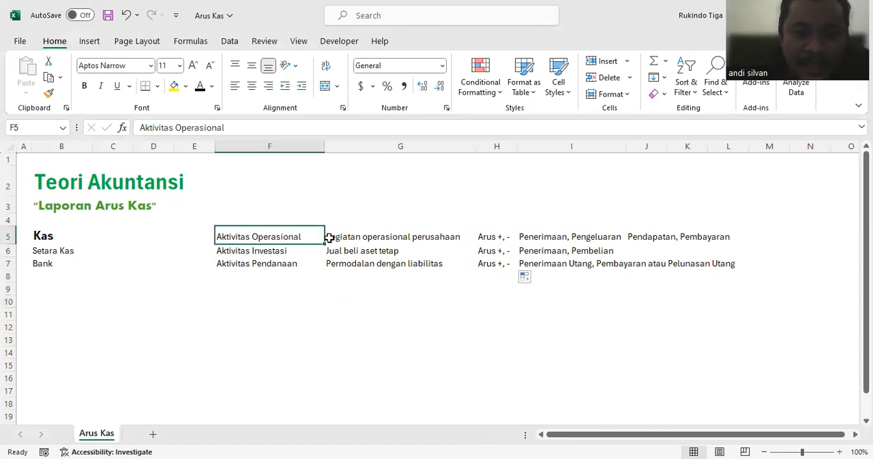
{"action": "left_click", "coordinate": [390, 235]}
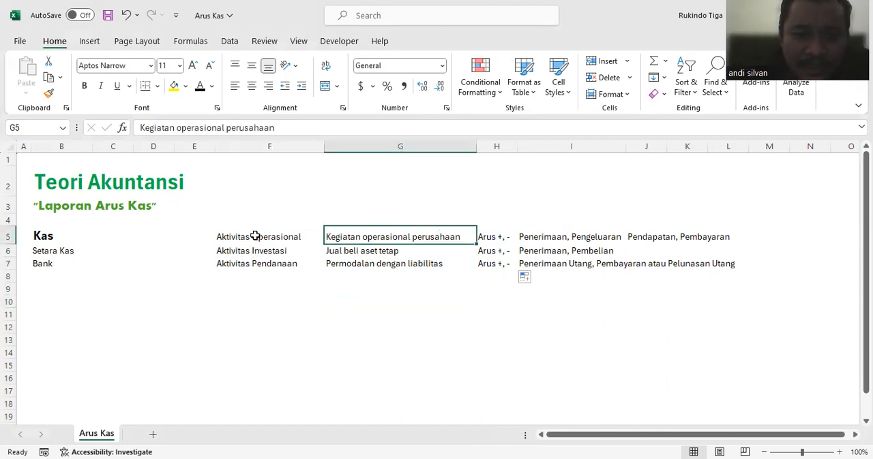
{"action": "left_click", "coordinate": [497, 237]}
{"action": "left_click", "coordinate": [283, 263]}
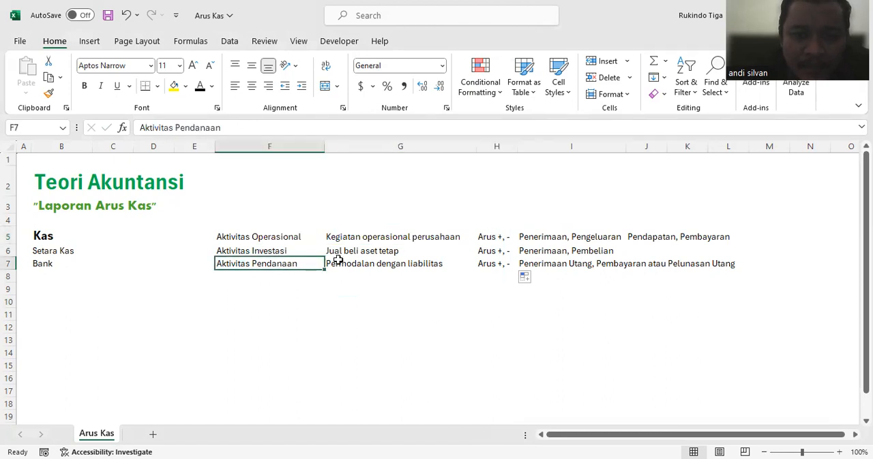
Step: Enter "Mutasi" in cells E5, E6 and E7, in front of the three activity names
{"action": "left_click", "coordinate": [195, 234]}
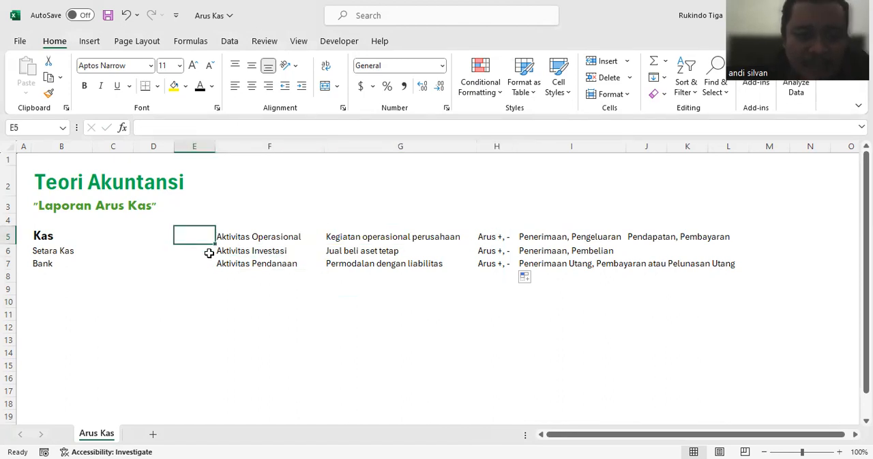
{"action": "type", "text": "Mutasi"}
{"action": "key", "text": "Return"}
{"action": "type", "text": "Mutasi"}
{"action": "key", "text": "Return"}
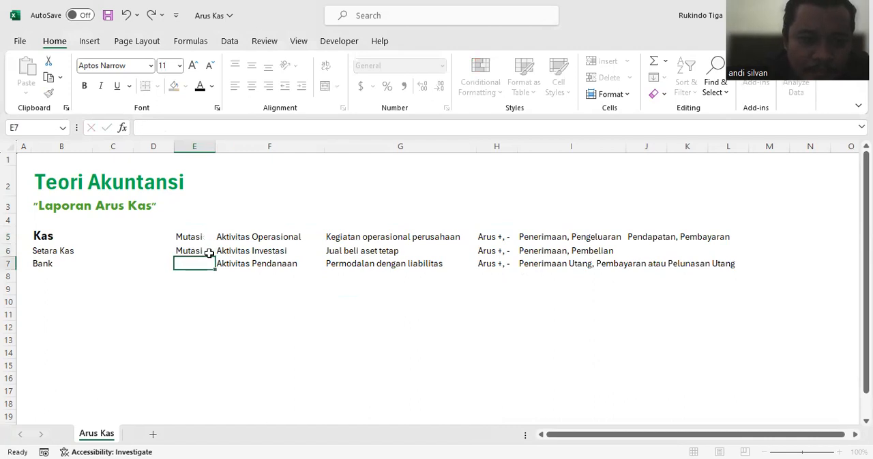
{"action": "type", "text": "Mutasi"}
{"action": "key", "text": "Return"}
Step: Enter the label "Jumlah Penerimaan dan Pengeluaran" in cell E9 below the activity list
{"action": "left_click", "coordinate": [200, 291]}
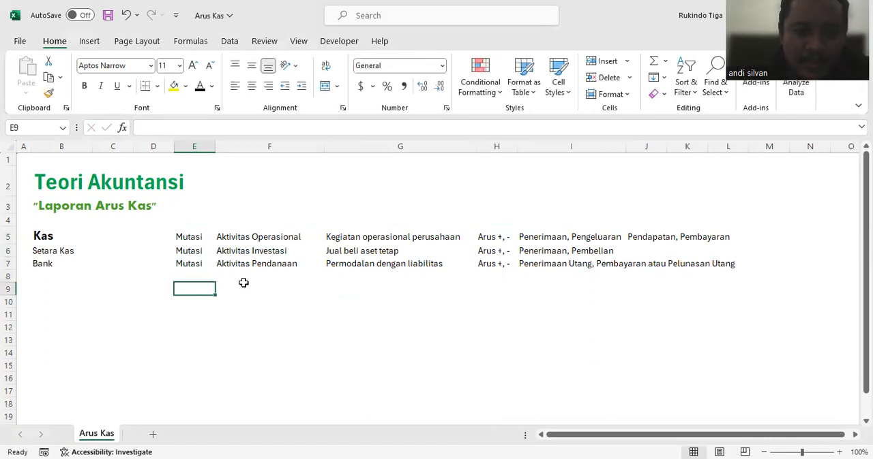
{"action": "type", "text": "Jumlah Pene"}
{"action": "type", "text": "rumaa"}
{"action": "key", "text": "BackSpace"}
{"action": "key", "text": "BackSpace"}
{"action": "key", "text": "BackSpace"}
{"action": "key", "text": "BackSpace"}
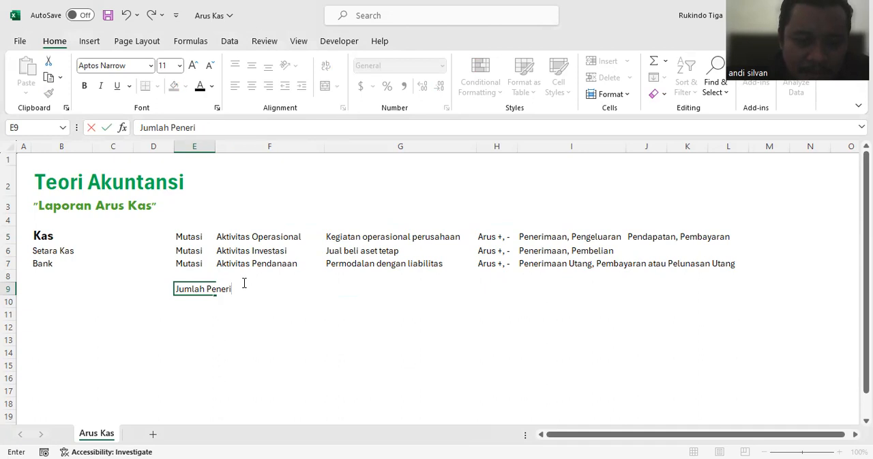
{"action": "type", "text": "imaan dan Pengeluaran"}
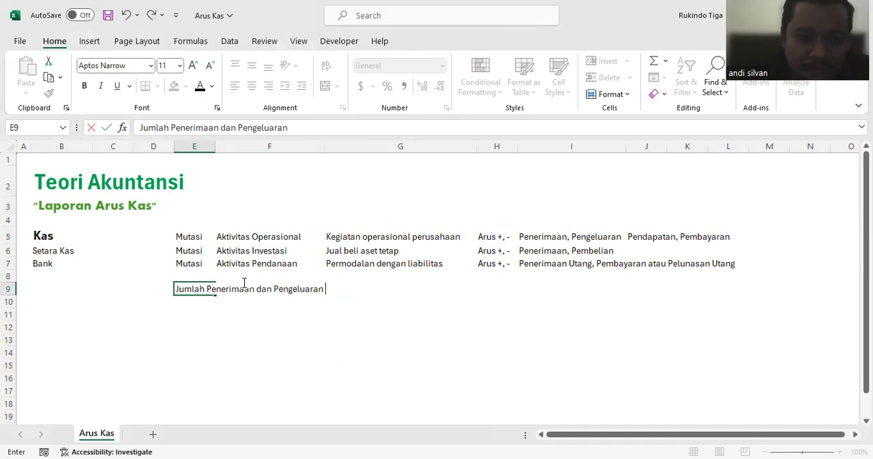
{"action": "key", "text": "Return"}
Step: Enter the label "Saldo Awal Periode" in cell E11
{"action": "left_click_drag", "start_coordinate": [195, 237], "coordinate": [196, 262]}
{"action": "left_click", "coordinate": [208, 311]}
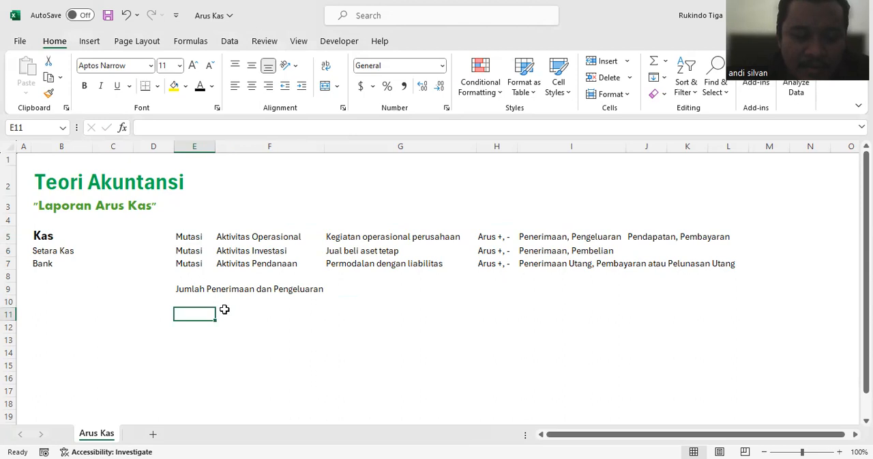
{"action": "type", "text": "Saldo"}
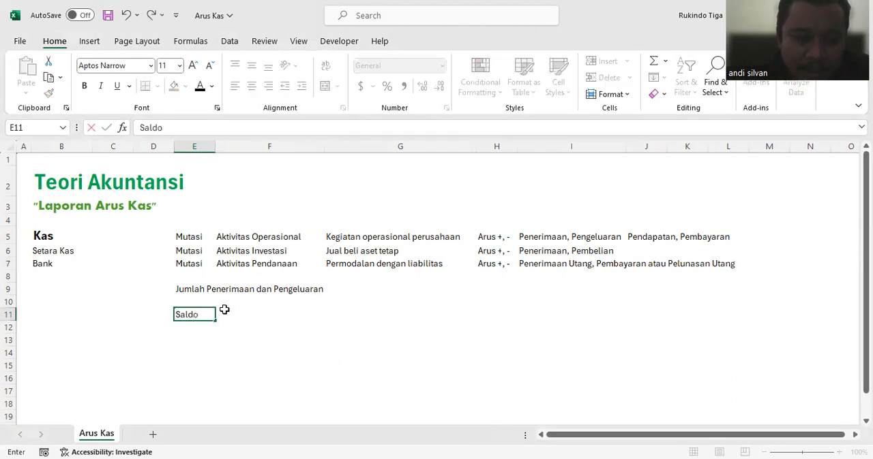
{"action": "type", "text": " Awal Periode"}
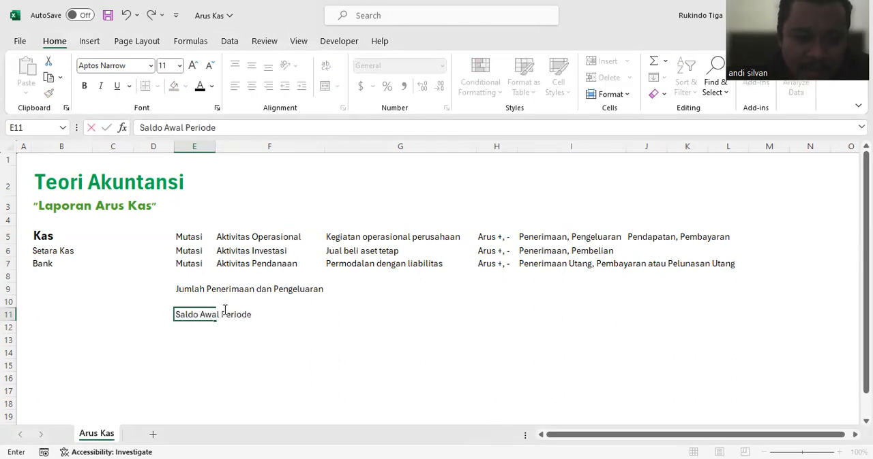
{"action": "key", "text": "Return"}
{"action": "key", "text": "Down"}
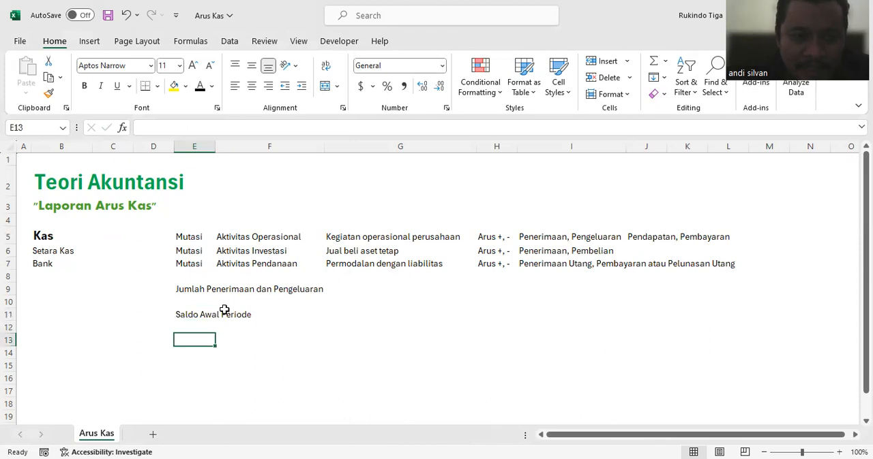
Step: Enter the label "Saldo Akhir Periode" in cell E13
{"action": "left_click", "coordinate": [196, 289]}
{"action": "left_click_drag", "start_coordinate": [245, 237], "coordinate": [246, 264]}
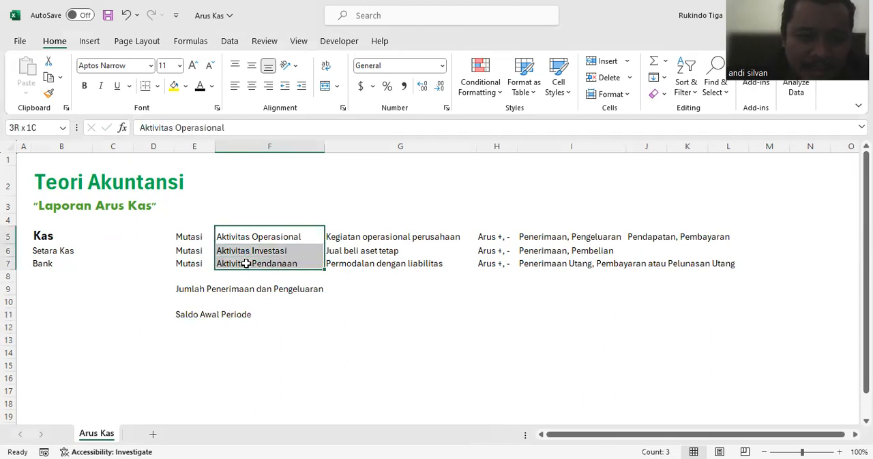
{"action": "left_click", "coordinate": [185, 337]}
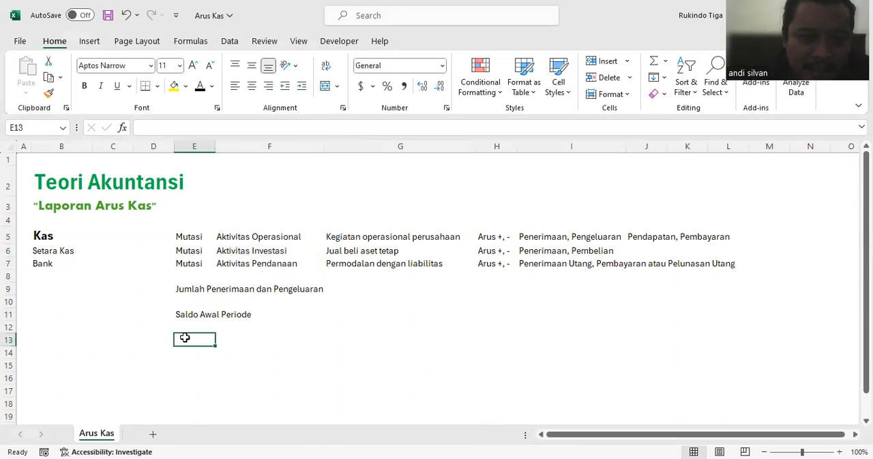
{"action": "type", "text": "Saldo Akhir"}
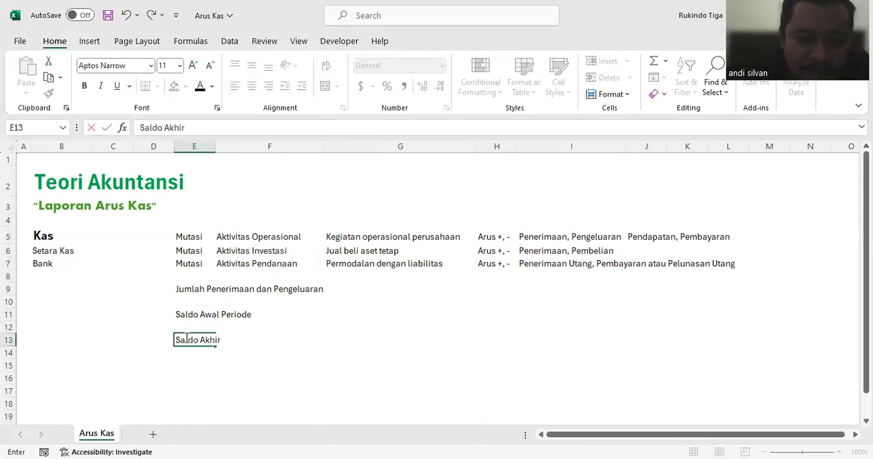
{"action": "type", "text": " Perio"}
{"action": "key", "text": "Return"}
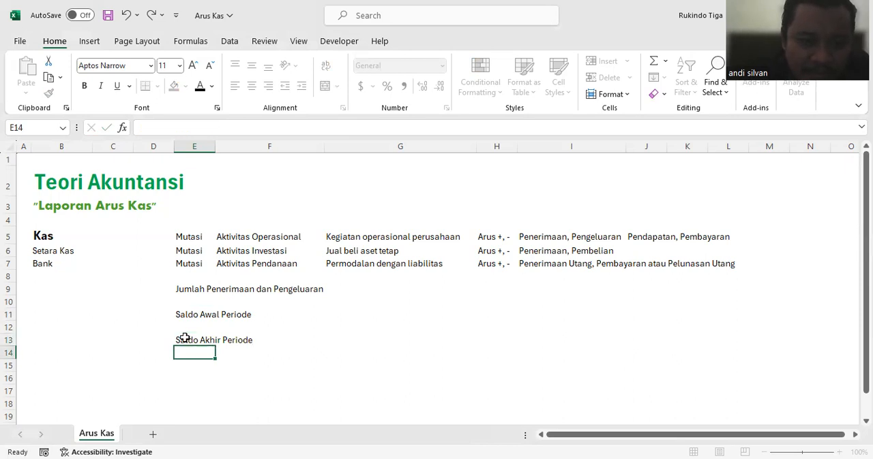
Step: Insert a blank column G between the activity names and their descriptions
{"action": "left_click", "coordinate": [383, 304]}
{"action": "left_click", "coordinate": [380, 237]}
{"action": "left_click", "coordinate": [393, 146]}
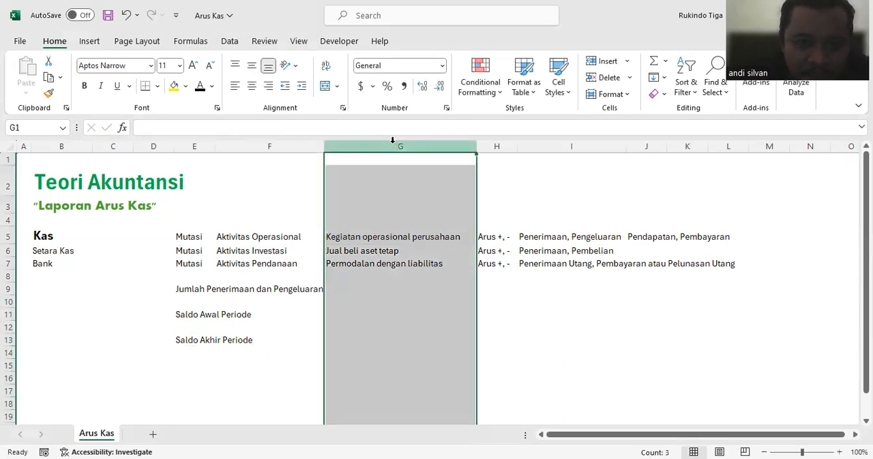
{"action": "right_click", "coordinate": [393, 142]}
{"action": "left_click", "coordinate": [428, 270]}
{"action": "left_click", "coordinate": [484, 303]}
{"action": "left_click", "coordinate": [377, 233]}
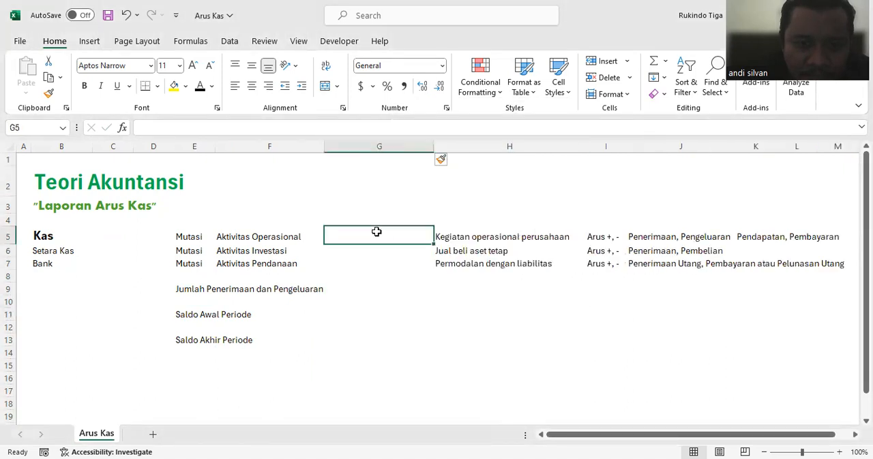
{"action": "left_click", "coordinate": [362, 321]}
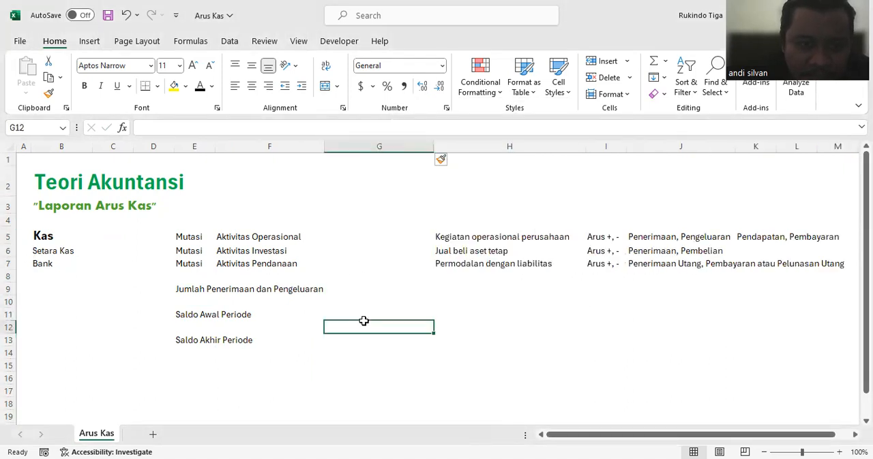
Step: Enter the formula =1000-800 in cell G5 as the amount for Aktivitas Operasional
{"action": "left_click", "coordinate": [357, 236]}
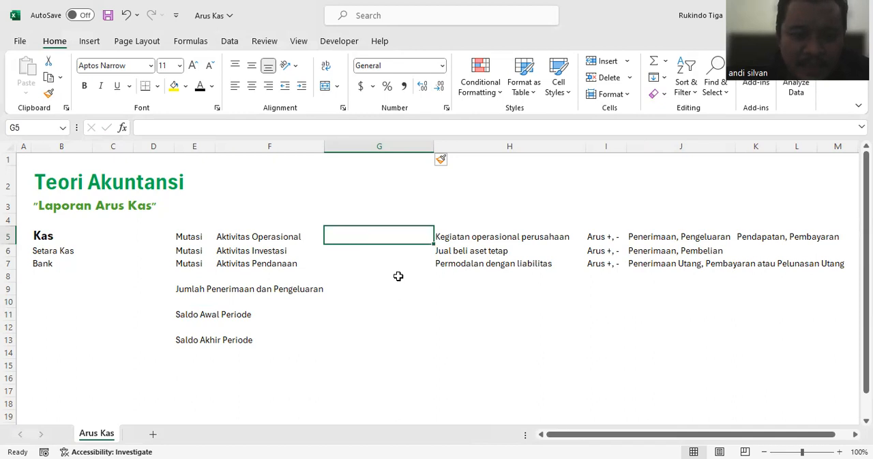
{"action": "type", "text": "="}
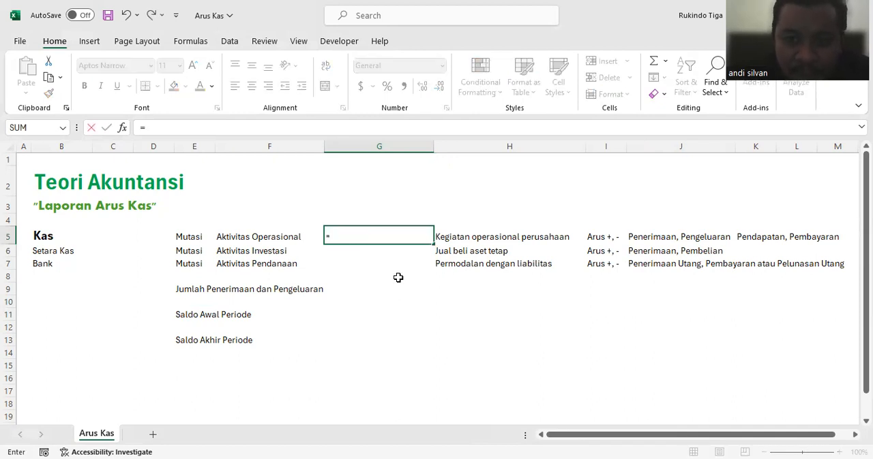
{"action": "type", "text": "1000"}
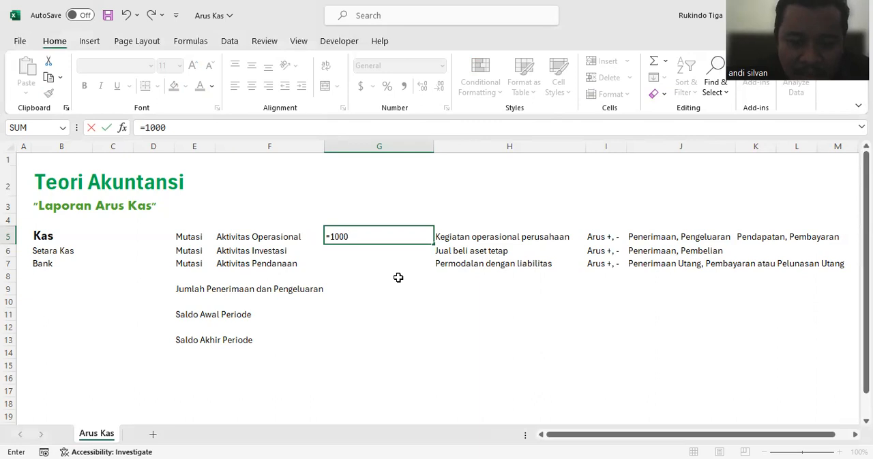
{"action": "type", "text": "-800"}
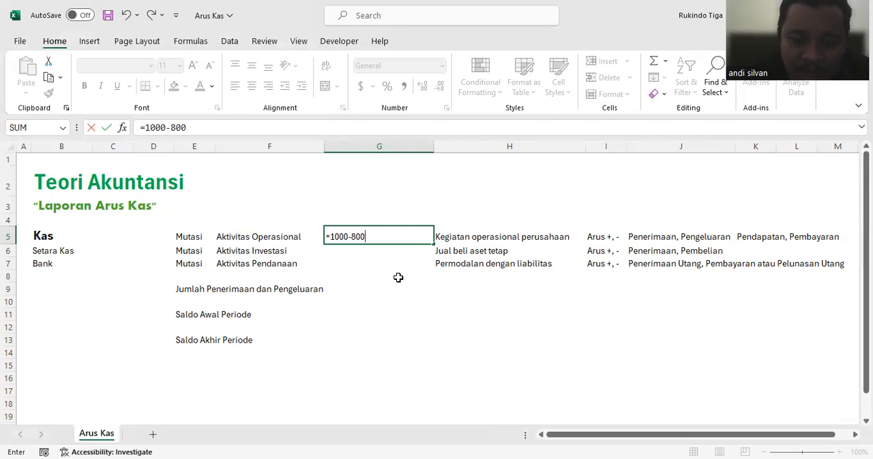
{"action": "key", "text": "Return"}
{"action": "left_click", "coordinate": [407, 240]}
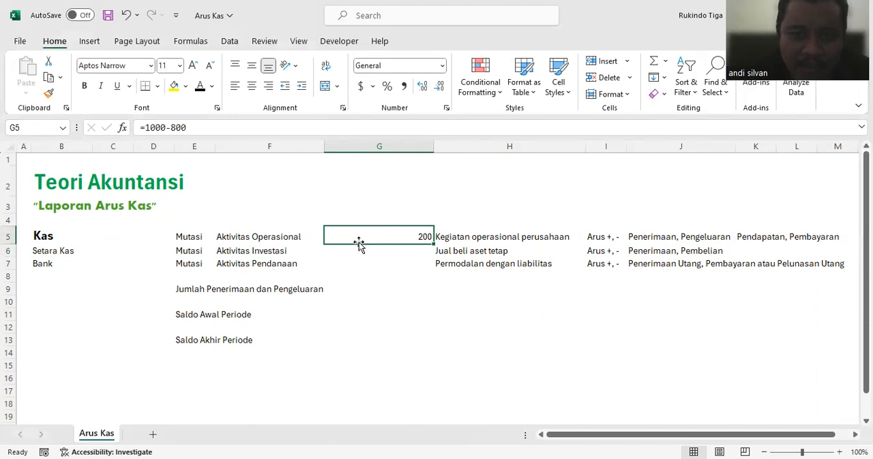
Step: Enter the formula =50-10 in cell G6 as the amount for Aktivitas Investasi
{"action": "left_click", "coordinate": [388, 251]}
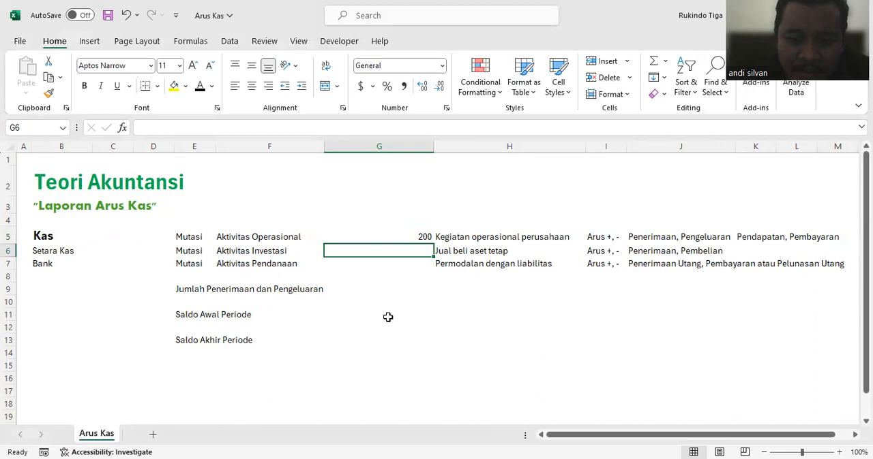
{"action": "type", "text": "=-"}
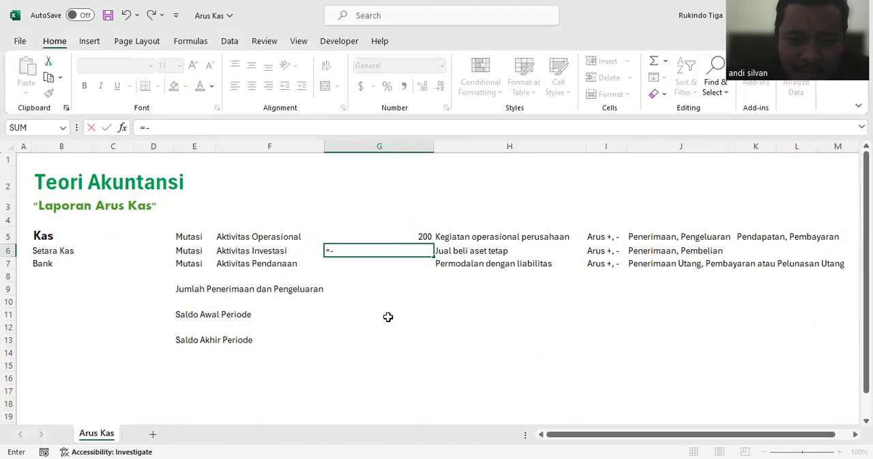
{"action": "type", "text": "50"}
{"action": "key", "text": "BackSpace"}
{"action": "key", "text": "BackSpace"}
{"action": "type", "text": "50"}
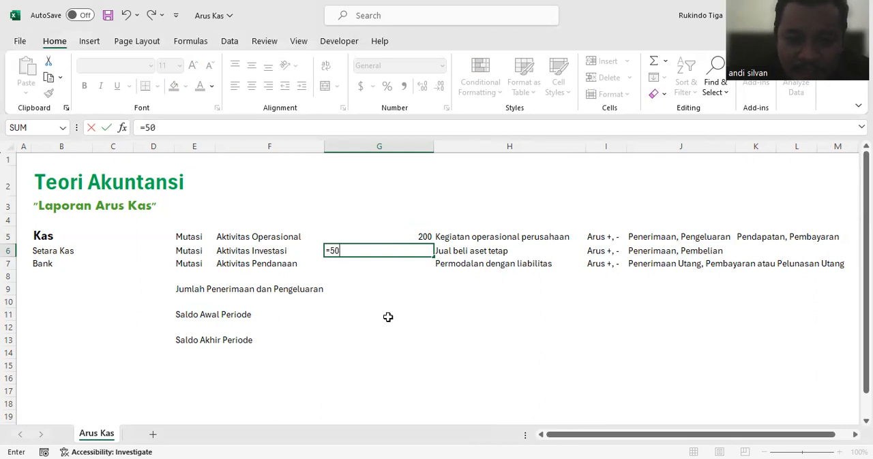
{"action": "type", "text": "-10"}
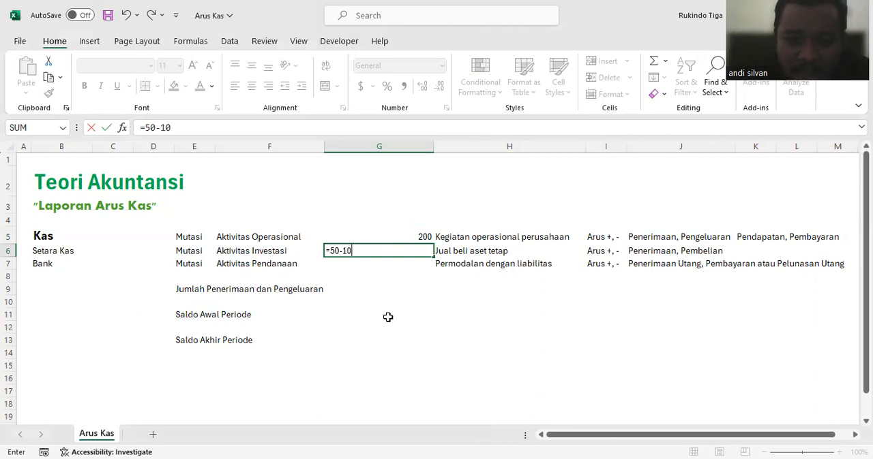
{"action": "key", "text": "Return"}
{"action": "left_click", "coordinate": [399, 250]}
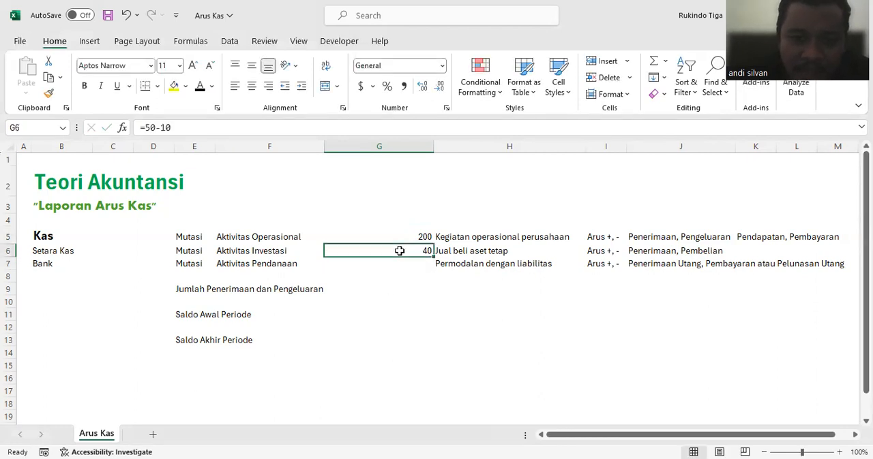
Step: Enter =20 in cell G7 as the amount for Aktivitas Pendanaan
{"action": "left_click", "coordinate": [242, 249]}
{"action": "left_click", "coordinate": [385, 238]}
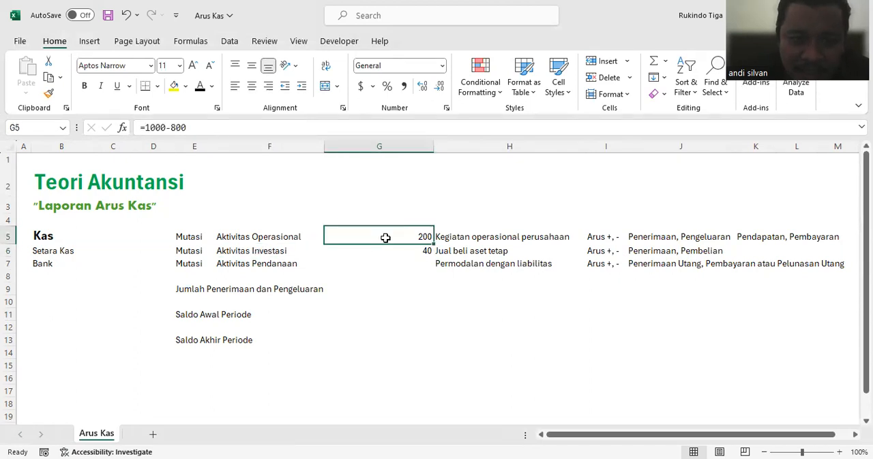
{"action": "left_click", "coordinate": [247, 262]}
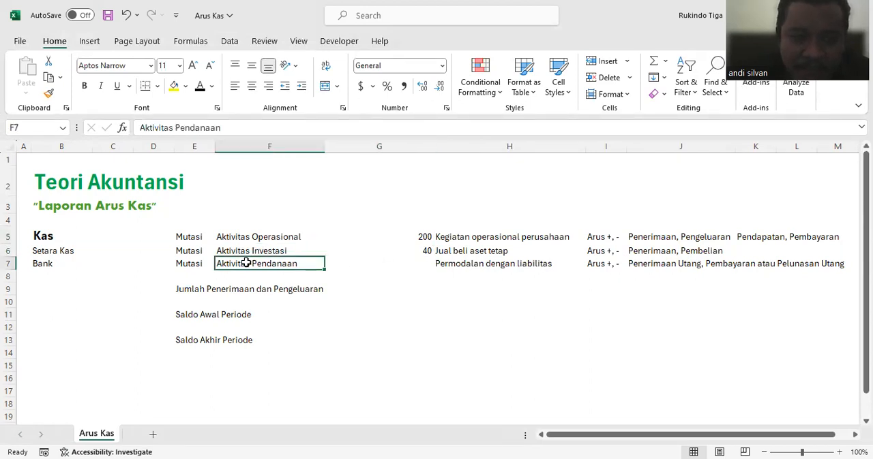
{"action": "left_click", "coordinate": [392, 261]}
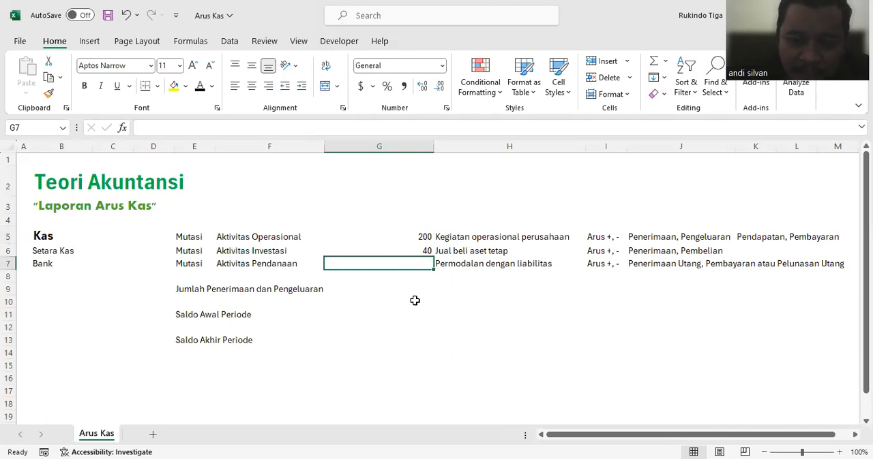
{"action": "type", "text": "="}
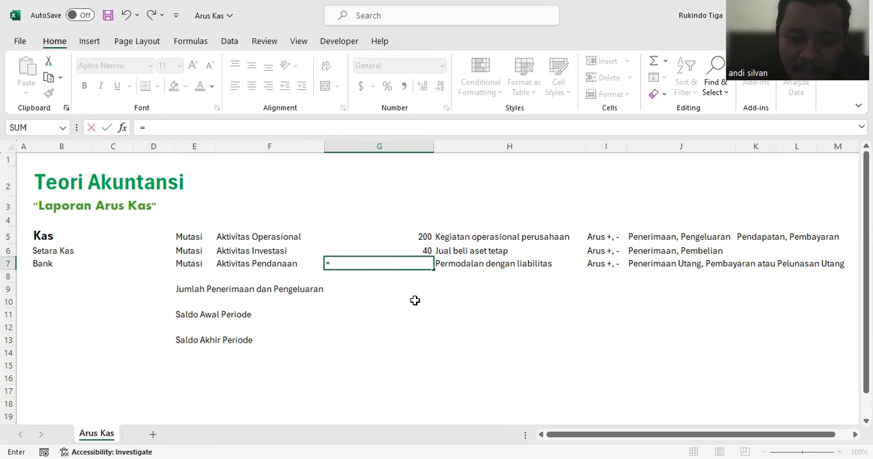
{"action": "type", "text": "20"}
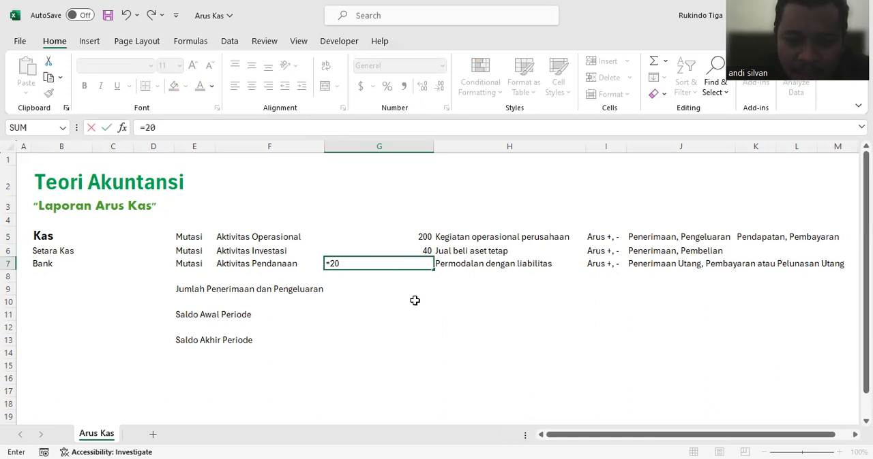
{"action": "key", "text": "Return"}
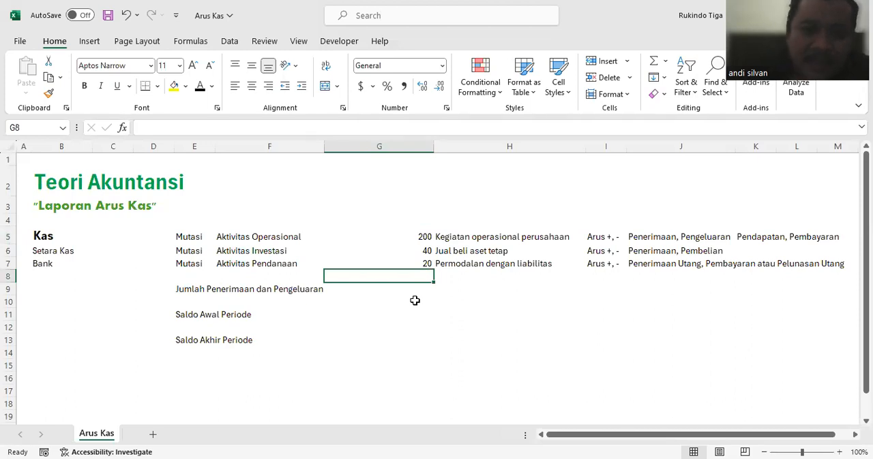
{"action": "left_click", "coordinate": [409, 260]}
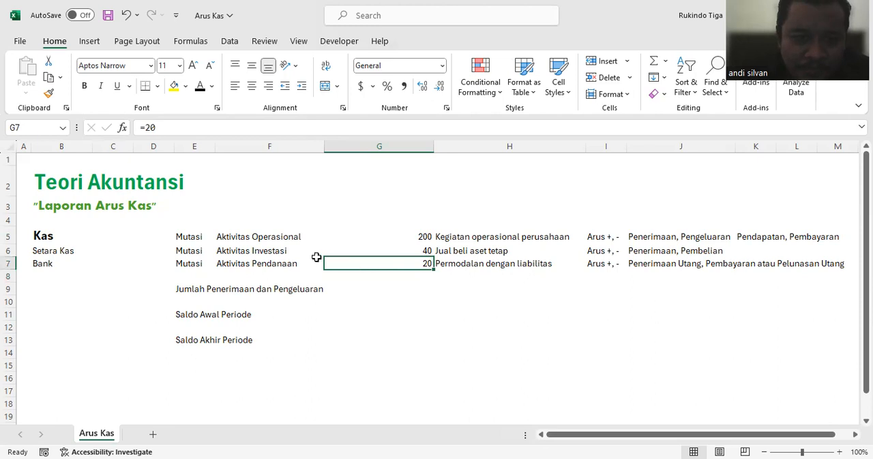
Step: Total the three activity amounts G5 through G7 with a SUM formula in cell G9
{"action": "left_click_drag", "start_coordinate": [405, 235], "coordinate": [404, 264]}
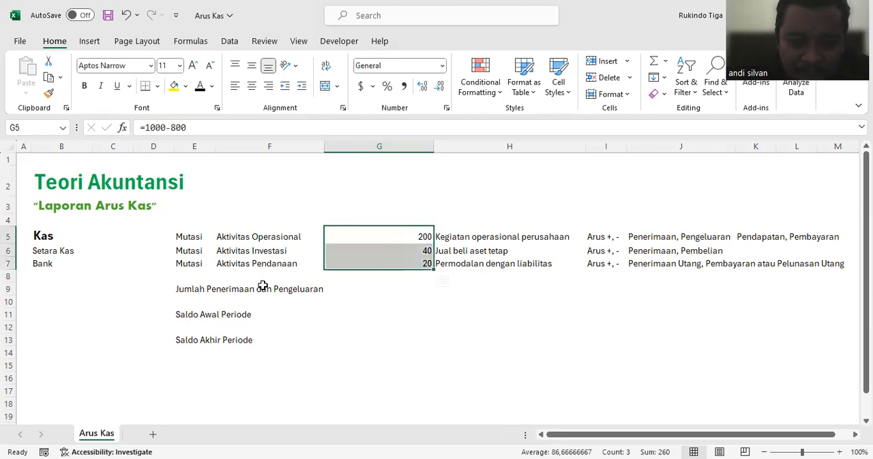
{"action": "left_click", "coordinate": [415, 292]}
{"action": "type", "text": "=sum("}
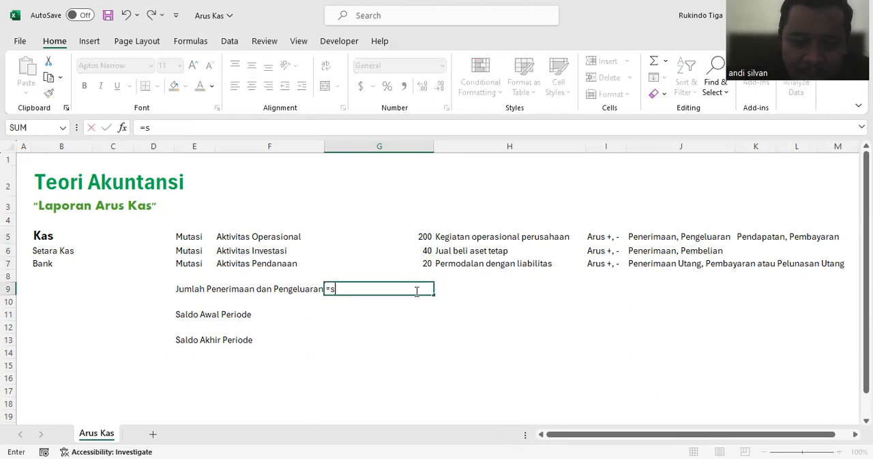
{"action": "left_click_drag", "start_coordinate": [422, 236], "coordinate": [422, 263]}
{"action": "key", "text": "Return"}
Step: Change the label in cell E9 to "Jumlah Penerimaan (Pengeluaran)"
{"action": "left_click", "coordinate": [188, 289]}
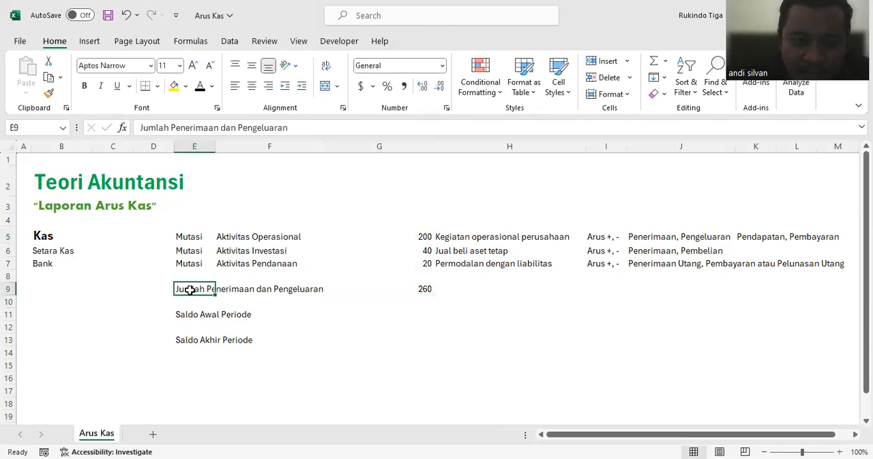
{"action": "left_click", "coordinate": [239, 130]}
{"action": "key", "text": "BackSpace"}
{"action": "key", "text": "BackSpace"}
{"action": "key", "text": "BackSpace"}
{"action": "key", "text": "BackSpace"}
{"action": "type", "text": "("}
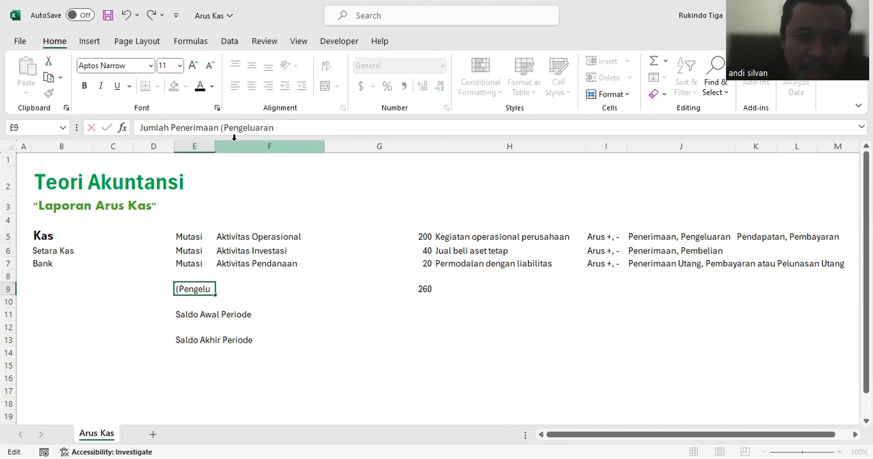
{"action": "type", "text": ")"}
{"action": "key", "text": "Return"}
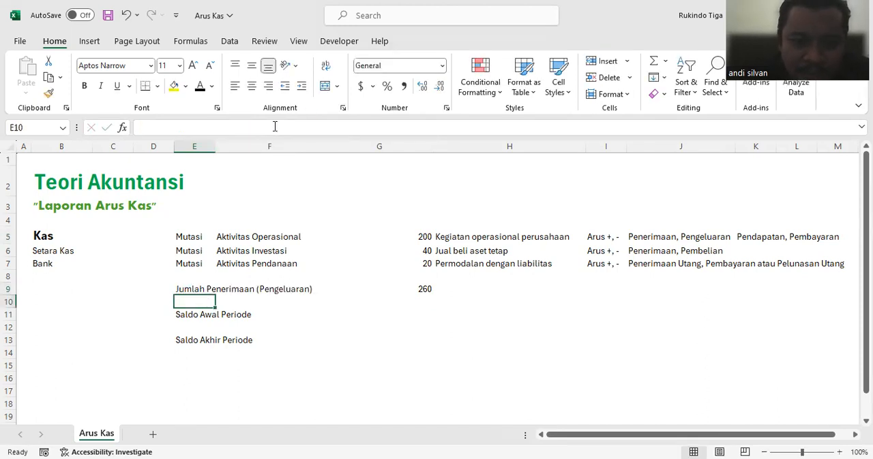
Step: Enter the period heading "Untuk Juni 2024" in cell G3 above the amounts
{"action": "left_click", "coordinate": [411, 316]}
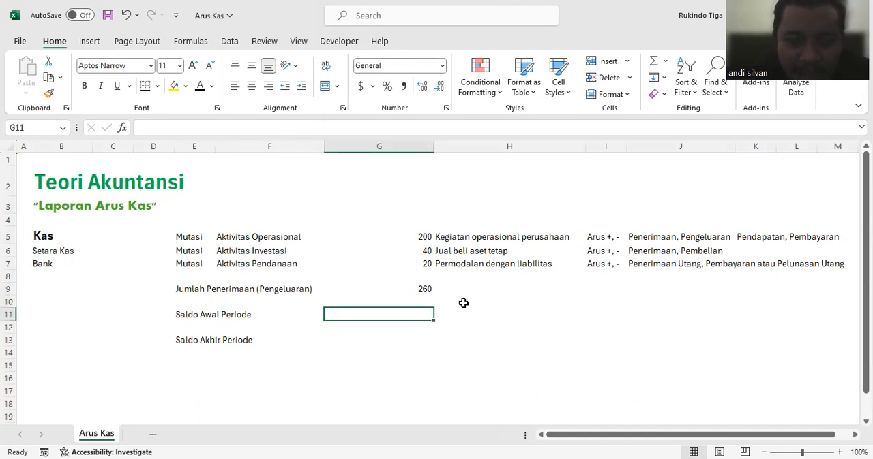
{"action": "left_click", "coordinate": [296, 213]}
{"action": "left_click", "coordinate": [368, 212]}
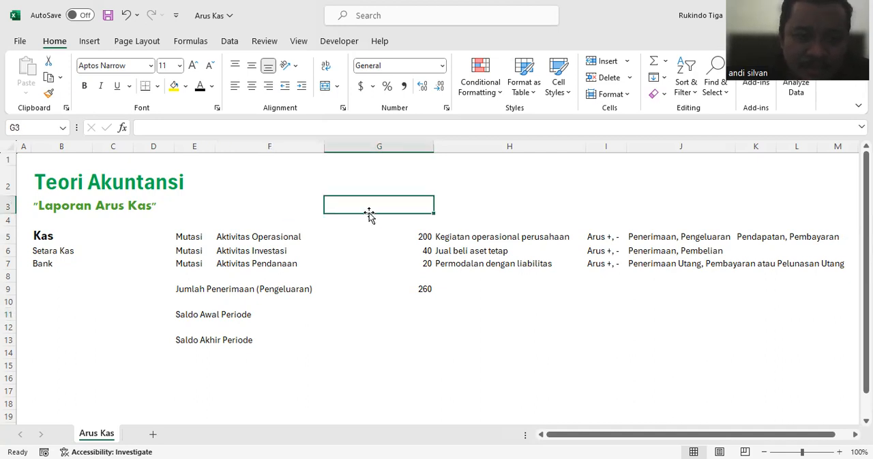
{"action": "type", "text": "Untuk "}
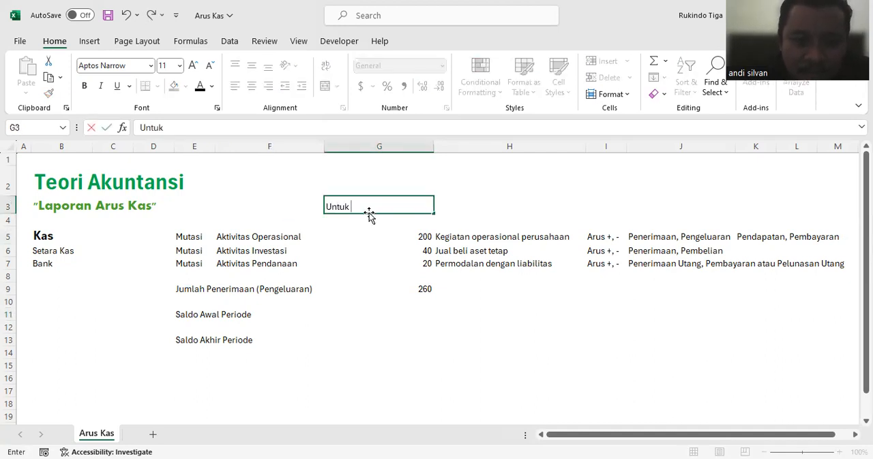
{"action": "type", "text": "Juni 2024"}
{"action": "key", "text": "Return"}
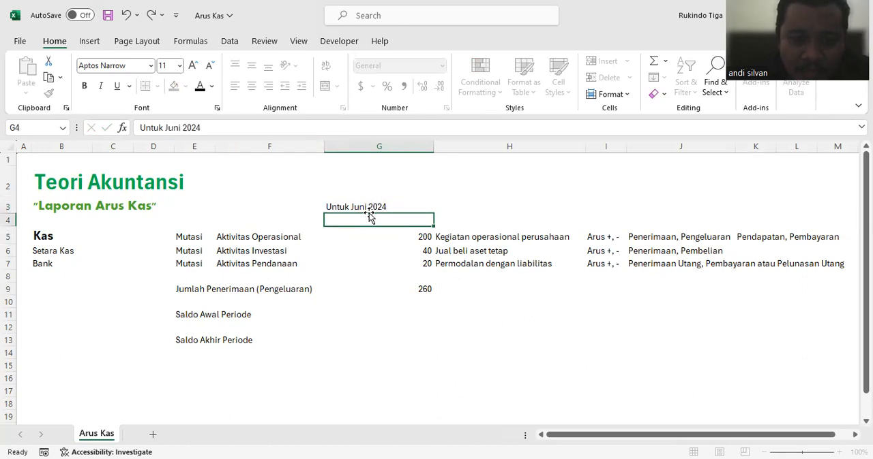
Step: Change the opening balance label in cell E11 to "Saldo Awal Periode (Per 31 Mei 2024)"
{"action": "left_click", "coordinate": [235, 312]}
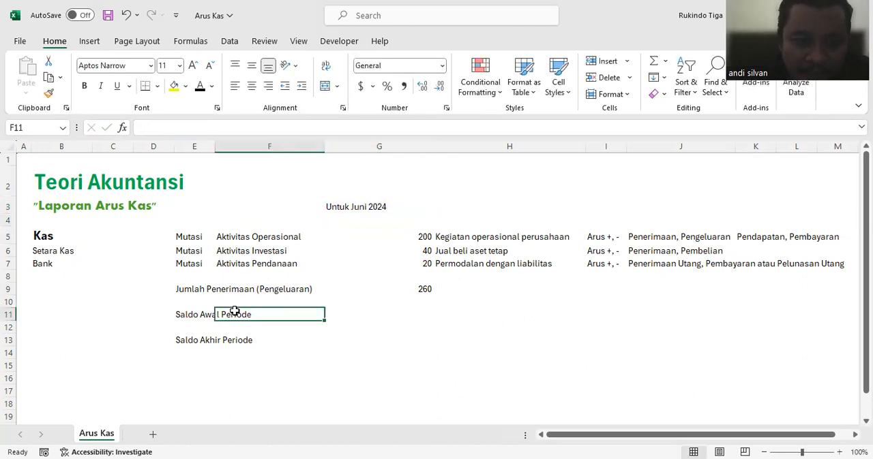
{"action": "left_click", "coordinate": [196, 316]}
{"action": "left_click", "coordinate": [222, 122]}
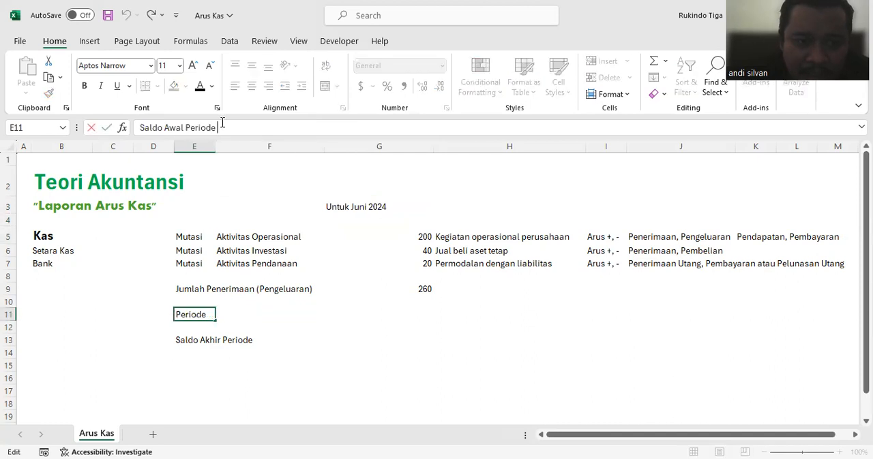
{"action": "type", "text": "(Per 3"}
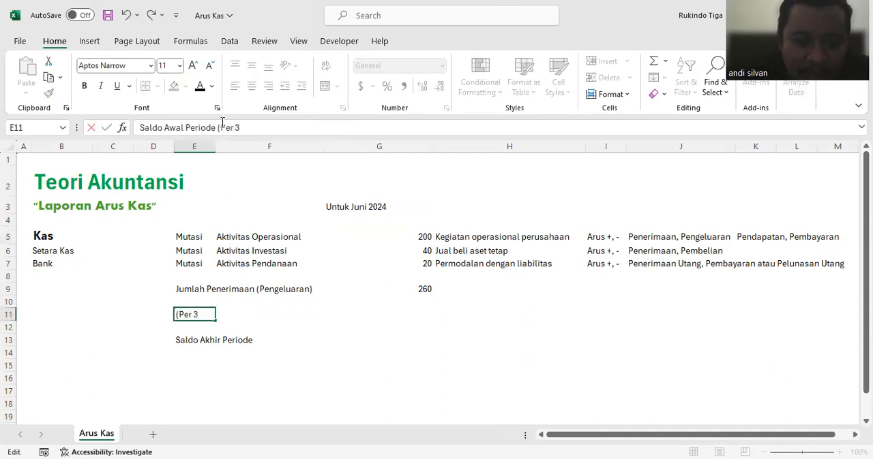
{"action": "type", "text": "1 Mei 2024)"}
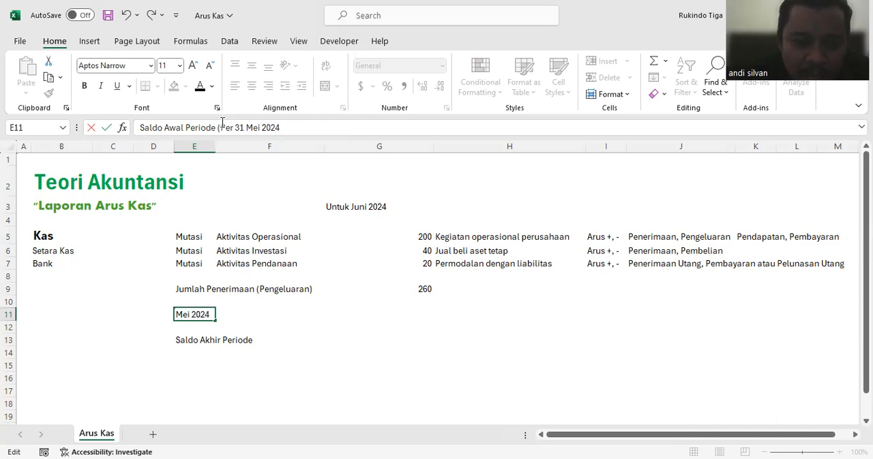
{"action": "key", "text": "Return"}
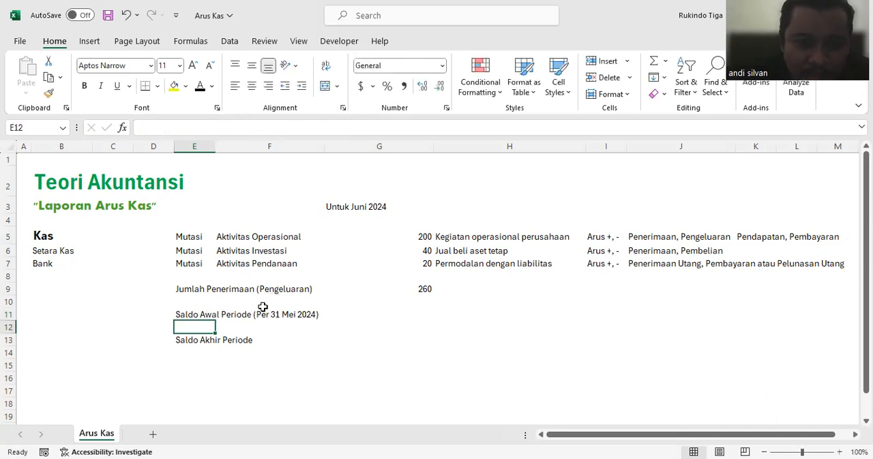
Step: Change the closing balance label in cell E13 to "Saldo Akhir Periode (Per 30 Juni 2024)"
{"action": "left_click", "coordinate": [198, 342]}
{"action": "left_click", "coordinate": [270, 126]}
{"action": "type", "text": "(Per 3"}
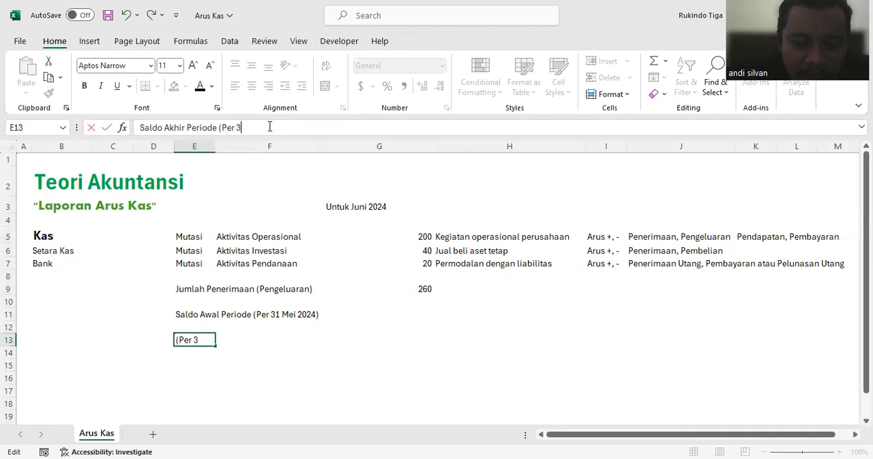
{"action": "type", "text": "0 Juni 202"}
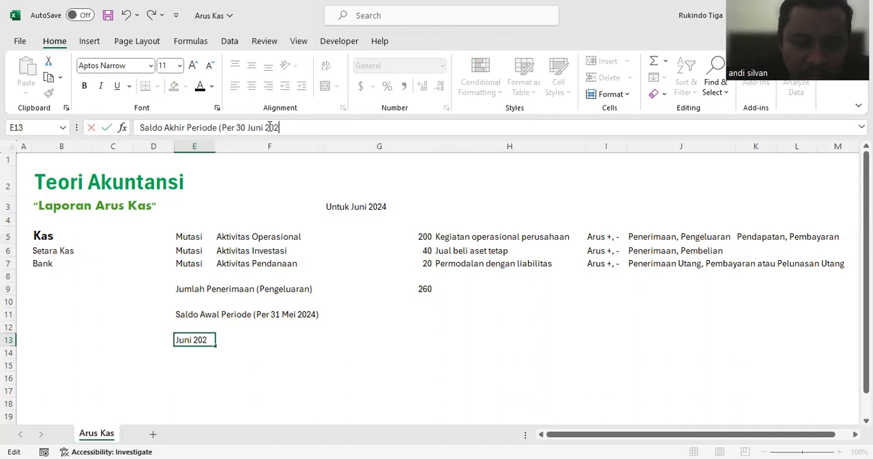
{"action": "type", "text": "4)"}
{"action": "key", "text": "Return"}
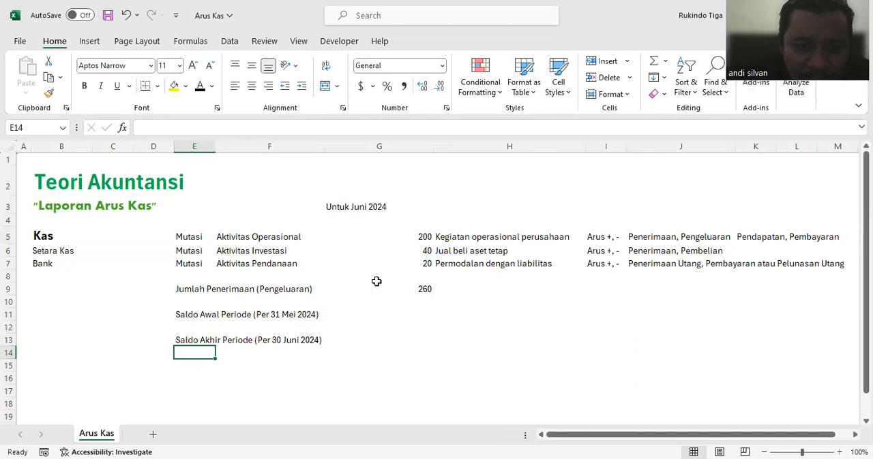
Step: Fill the activity amounts G5 through G7 and the total in G9 with yellow
{"action": "left_click_drag", "start_coordinate": [393, 242], "coordinate": [394, 265]}
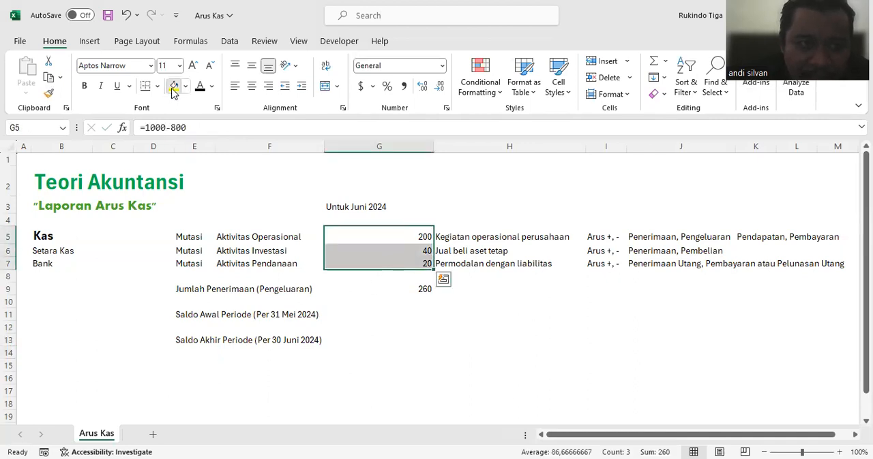
{"action": "left_click", "coordinate": [174, 89]}
{"action": "left_click", "coordinate": [422, 291]}
{"action": "left_click", "coordinate": [174, 87]}
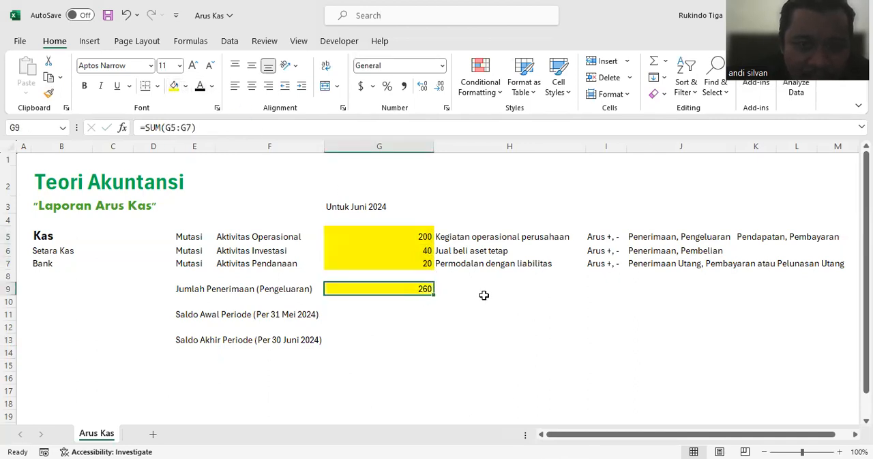
{"action": "left_click", "coordinate": [483, 296]}
{"action": "left_click", "coordinate": [424, 289]}
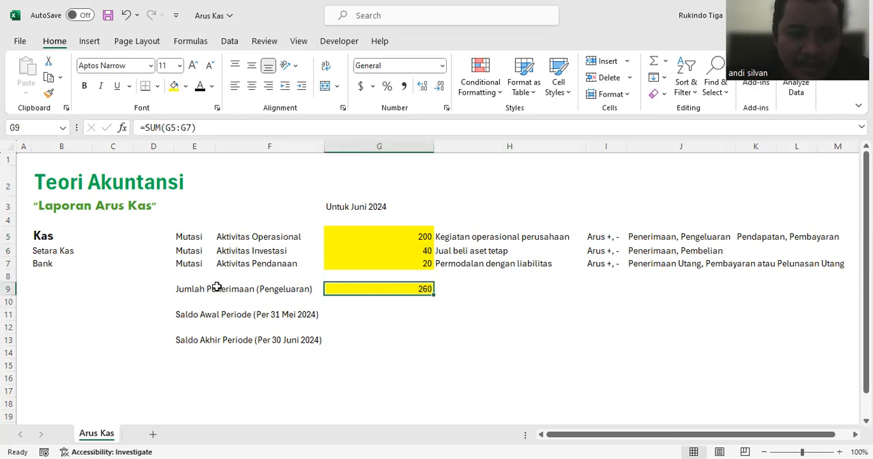
Step: Change the Aktivitas Operasional amount in cell G5 to the formula =1000-1800
{"action": "left_click", "coordinate": [417, 313]}
{"action": "left_click", "coordinate": [416, 232]}
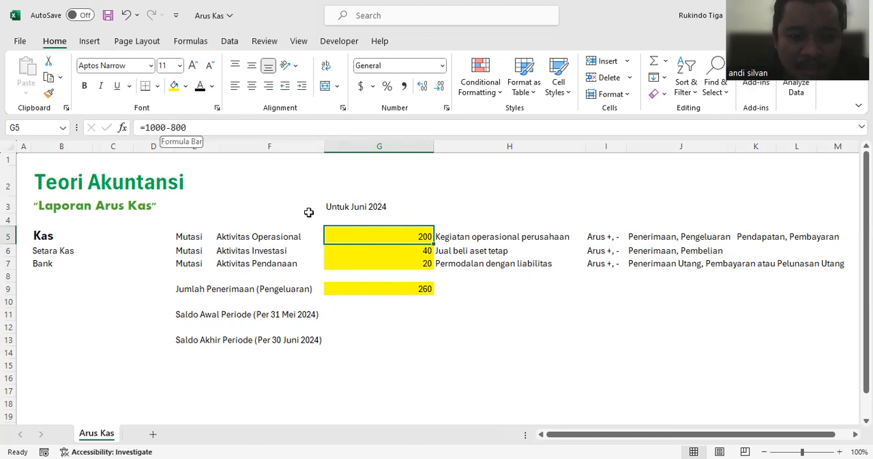
{"action": "left_click", "coordinate": [172, 127]}
{"action": "type", "text": "1"}
{"action": "key", "text": "Return"}
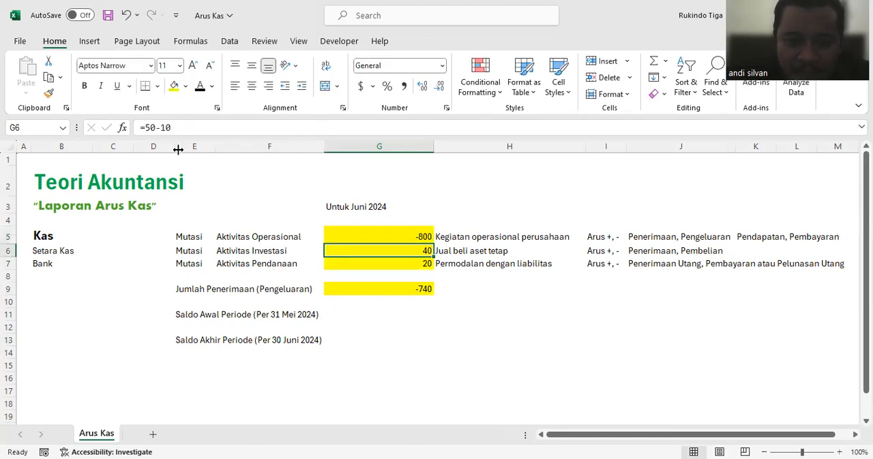
{"action": "left_click", "coordinate": [384, 288]}
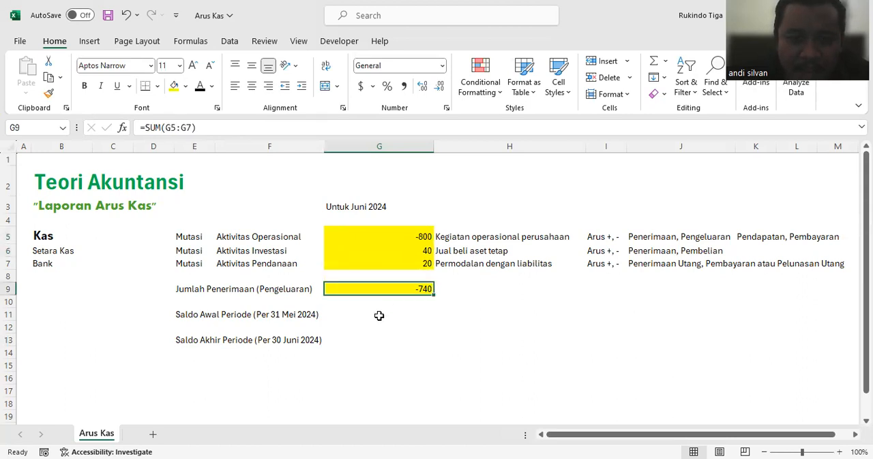
{"action": "left_click", "coordinate": [359, 206]}
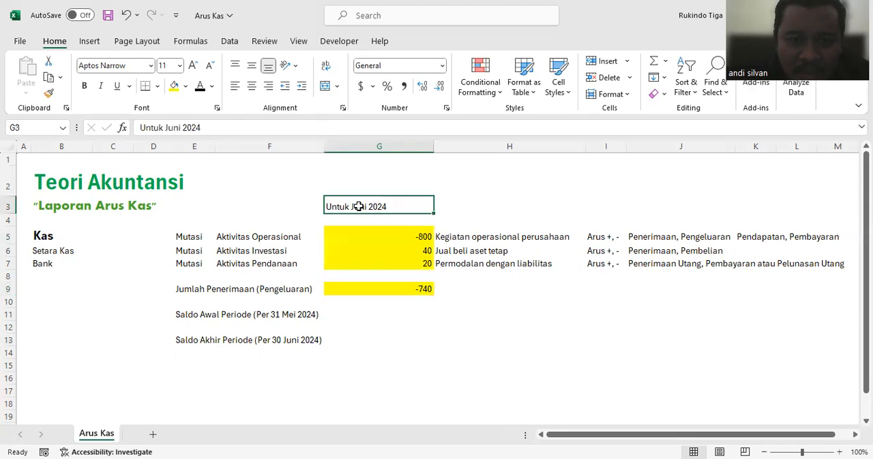
{"action": "left_click", "coordinate": [390, 290]}
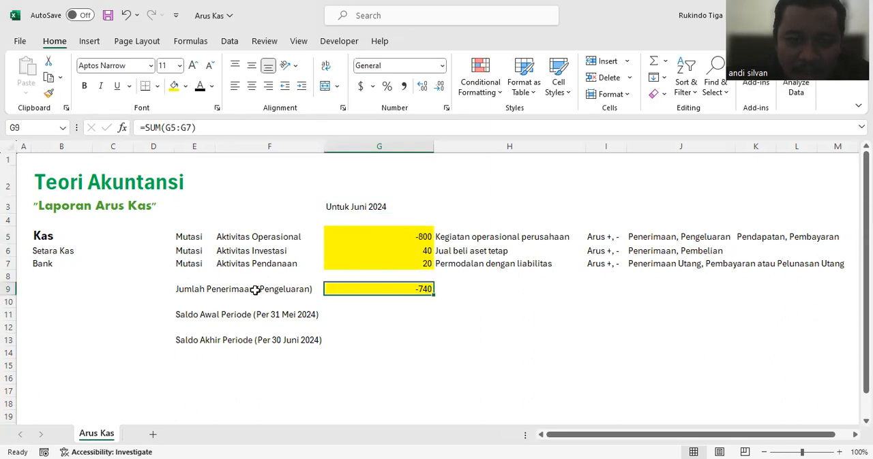
{"action": "left_click", "coordinate": [341, 238]}
{"action": "left_click", "coordinate": [376, 290]}
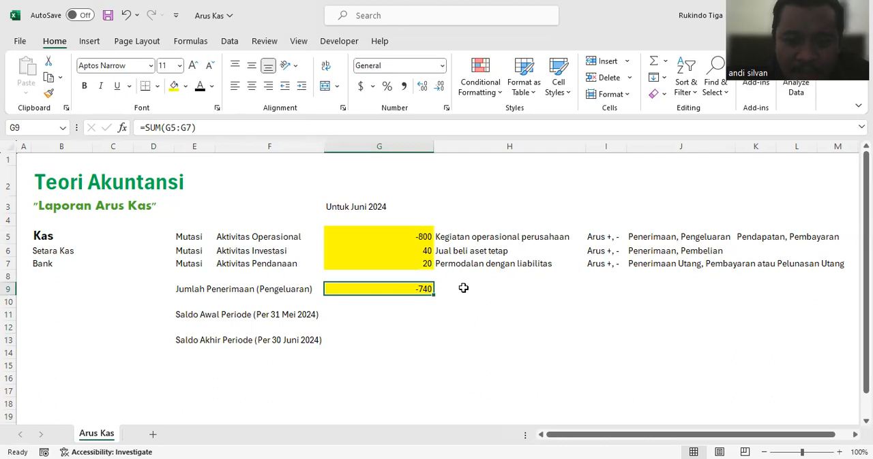
Step: Enter 2000 in cell G11 as the opening balance for the period
{"action": "left_click", "coordinate": [361, 317]}
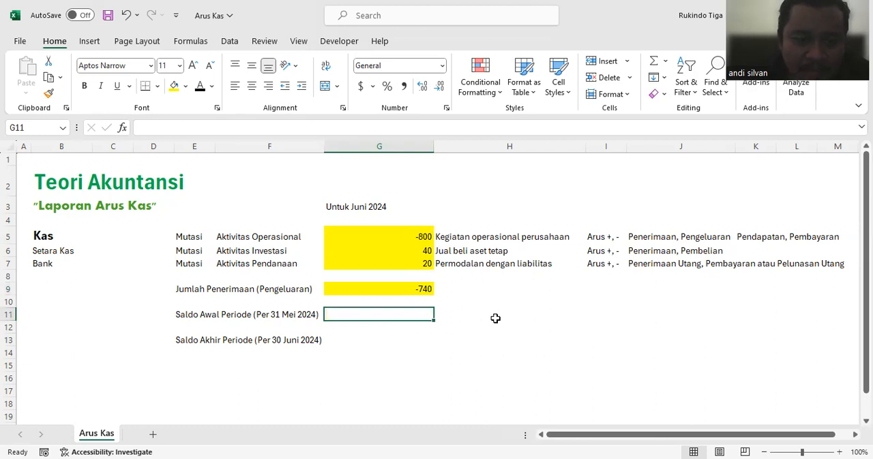
{"action": "type", "text": "2000"}
{"action": "key", "text": "Return"}
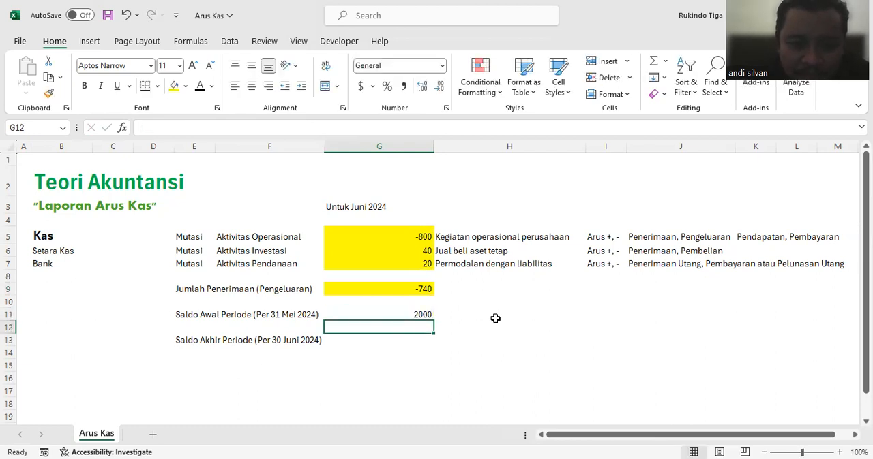
{"action": "left_click", "coordinate": [419, 341]}
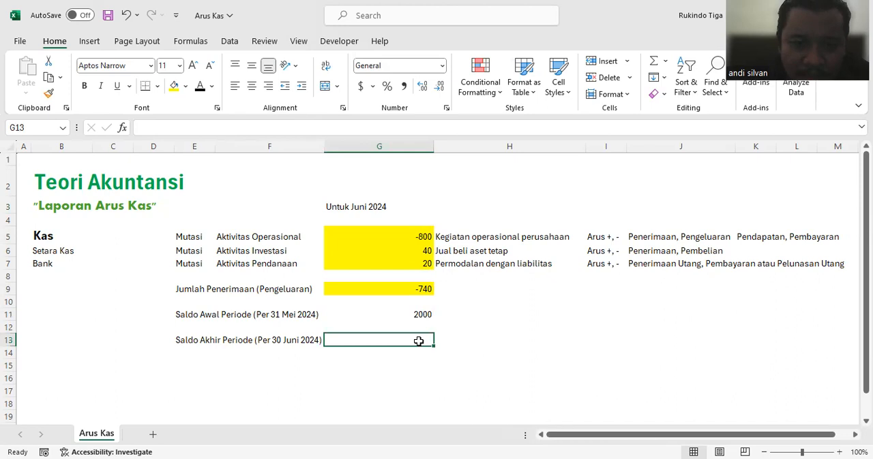
Step: Format the whole sheet's numbers in comma style with thousands separators and no decimal places
{"action": "left_click", "coordinate": [8, 146]}
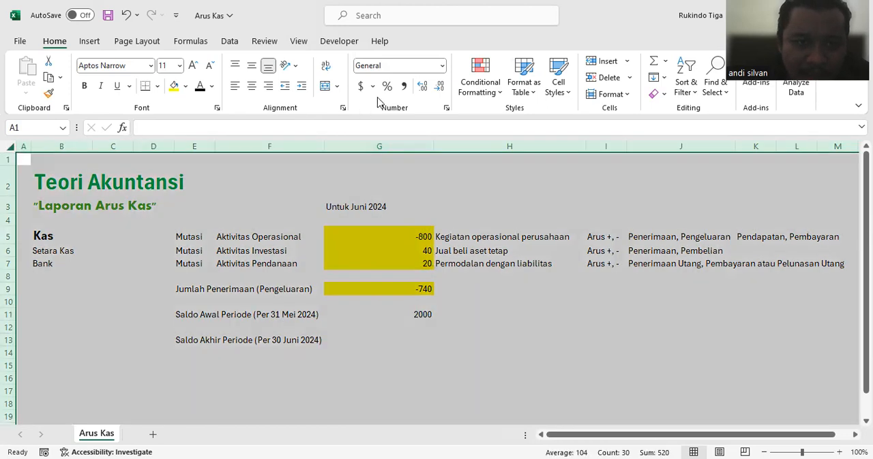
{"action": "left_click", "coordinate": [405, 87]}
{"action": "left_click", "coordinate": [439, 86]}
{"action": "left_click", "coordinate": [439, 86]}
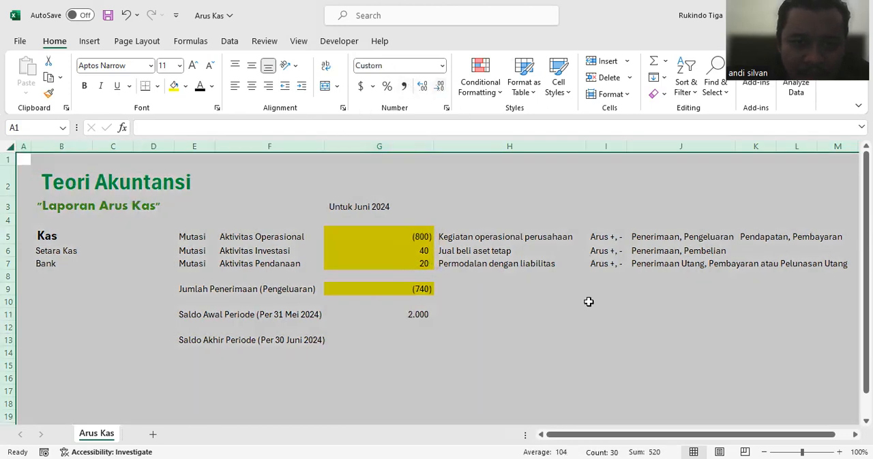
{"action": "left_click", "coordinate": [589, 302]}
Step: Calculate the closing balance in cell G13 with the formula =G11+G9
{"action": "left_click", "coordinate": [421, 339]}
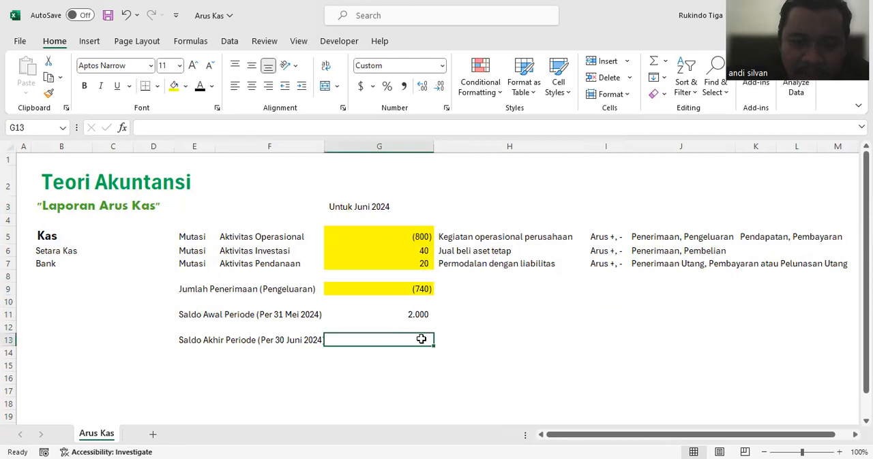
{"action": "type", "text": "="}
{"action": "left_click", "coordinate": [408, 314]}
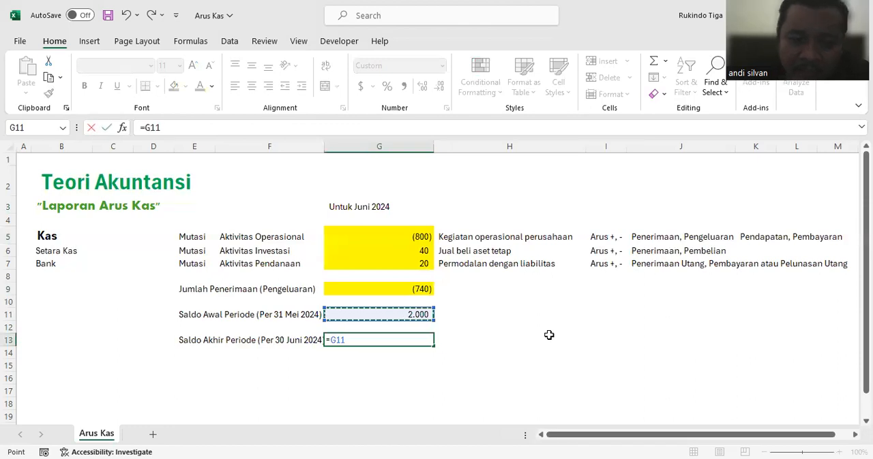
{"action": "type", "text": "+"}
{"action": "left_click", "coordinate": [412, 292]}
{"action": "key", "text": "Return"}
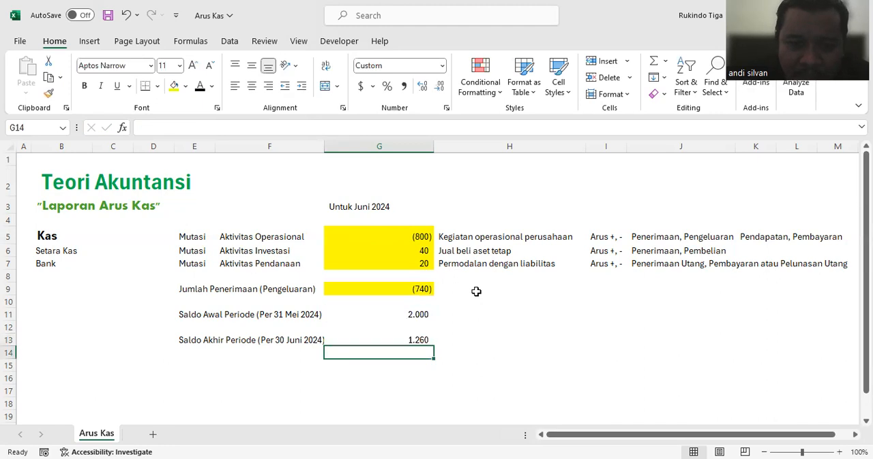
{"action": "left_click", "coordinate": [405, 337]}
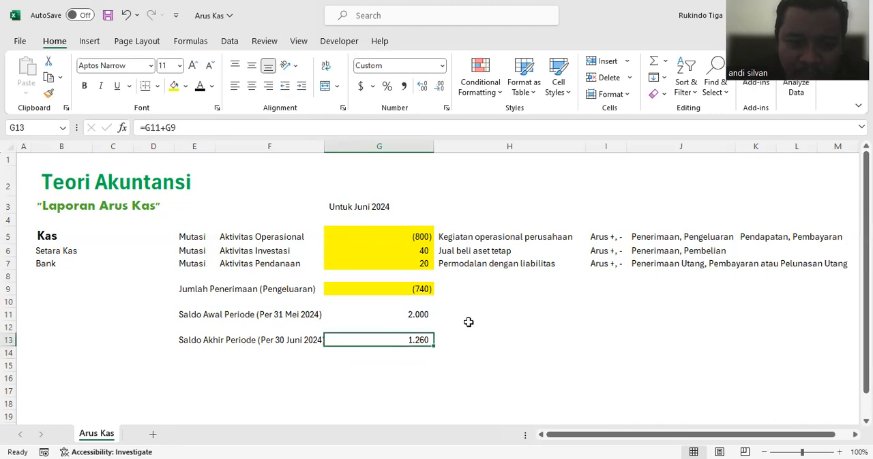
Step: Widen column F slightly so the closing balance label in row 13 fits completely
{"action": "left_click_drag", "start_coordinate": [324, 146], "coordinate": [333, 148]}
{"action": "left_click", "coordinate": [467, 288]}
{"action": "left_click", "coordinate": [429, 340]}
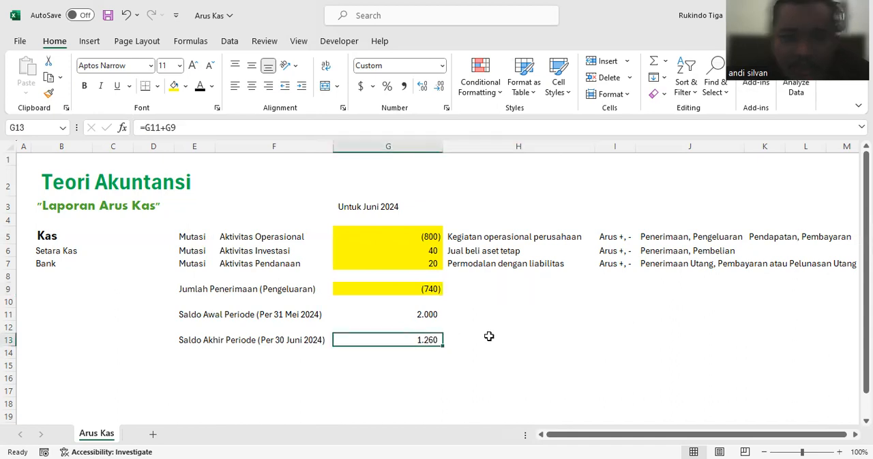
{"action": "left_click", "coordinate": [489, 334]}
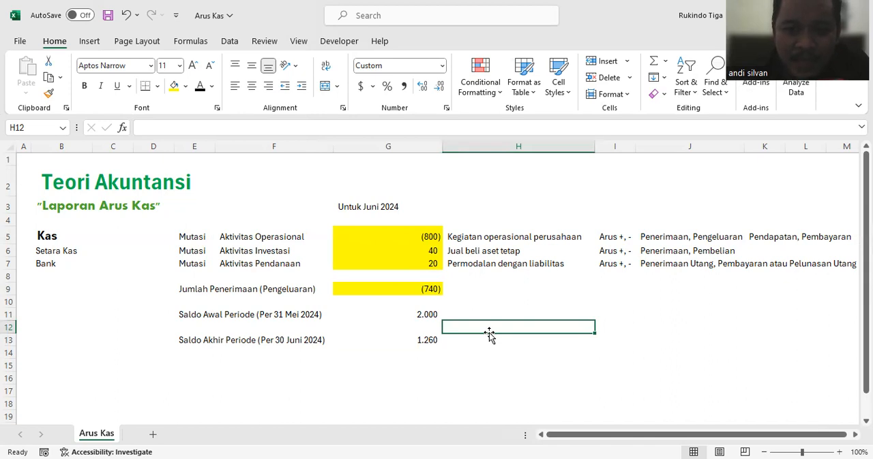
{"action": "left_click", "coordinate": [405, 237]}
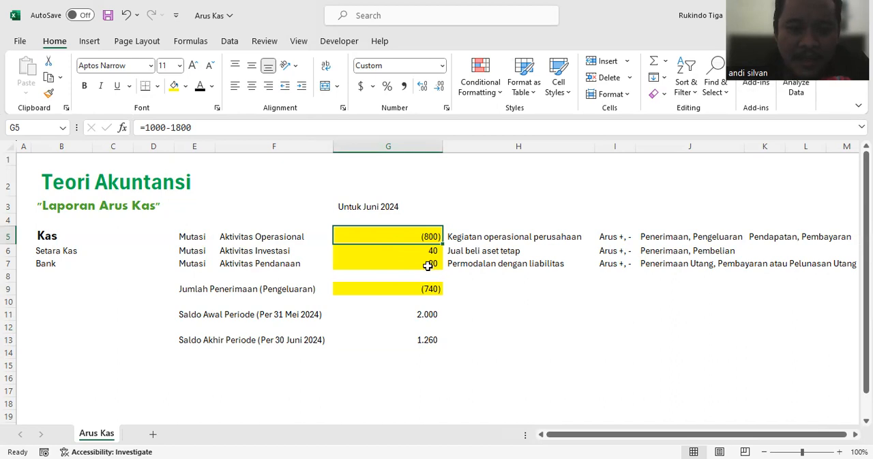
{"action": "left_click", "coordinate": [380, 207]}
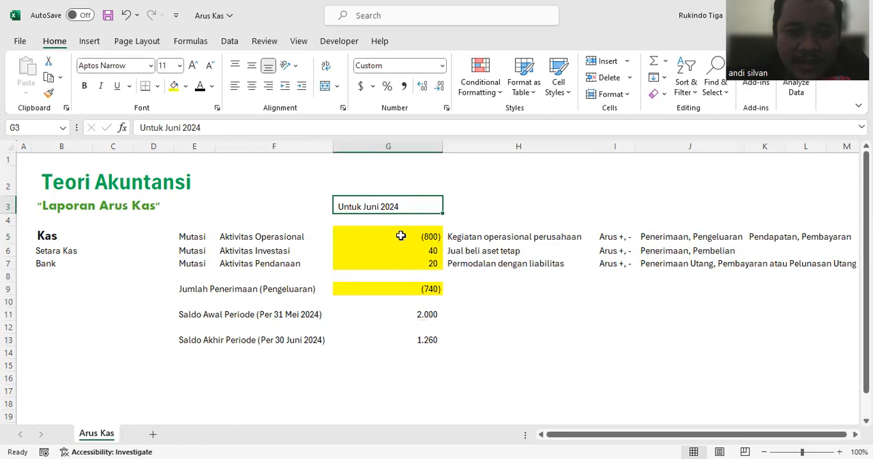
{"action": "left_click", "coordinate": [386, 184]}
{"action": "left_click", "coordinate": [392, 206]}
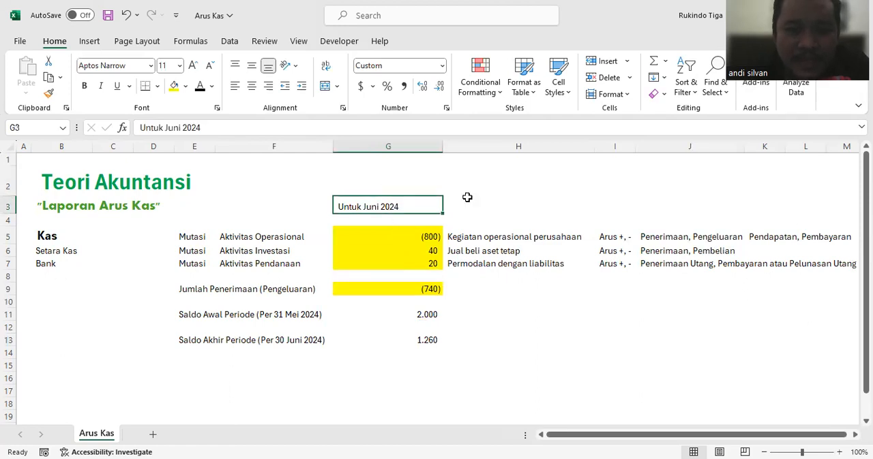
{"action": "left_click", "coordinate": [467, 202]}
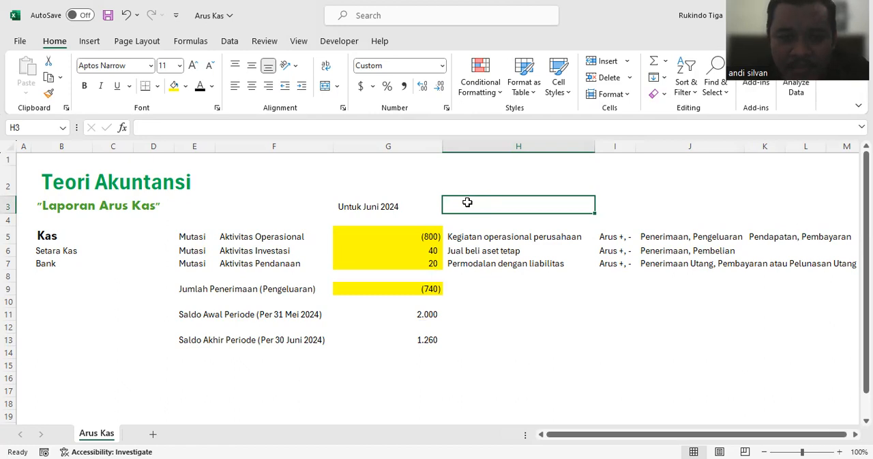
Step: Enter the heading "Data : Neraca Per 31 Mei 2024" in cell E16 below the closing balance
{"action": "left_click", "coordinate": [199, 380]}
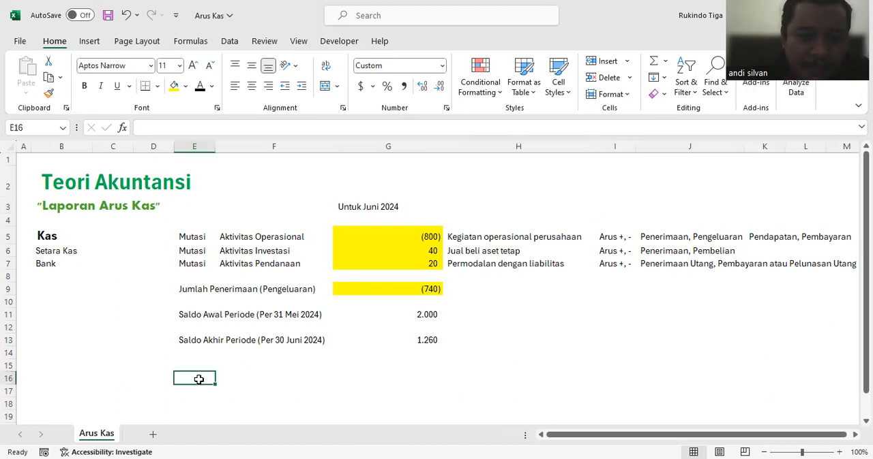
{"action": "type", "text": "Data : Nerac"}
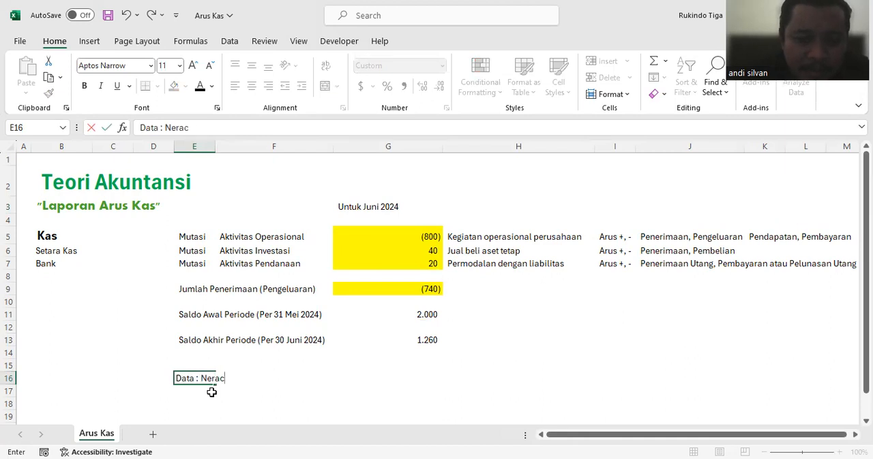
{"action": "type", "text": "a Per"}
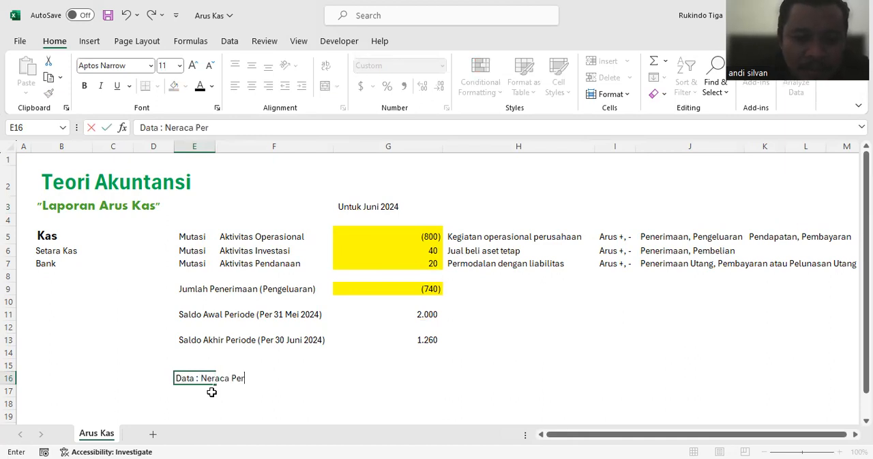
{"action": "type", "text": " 31 Mei 2024"}
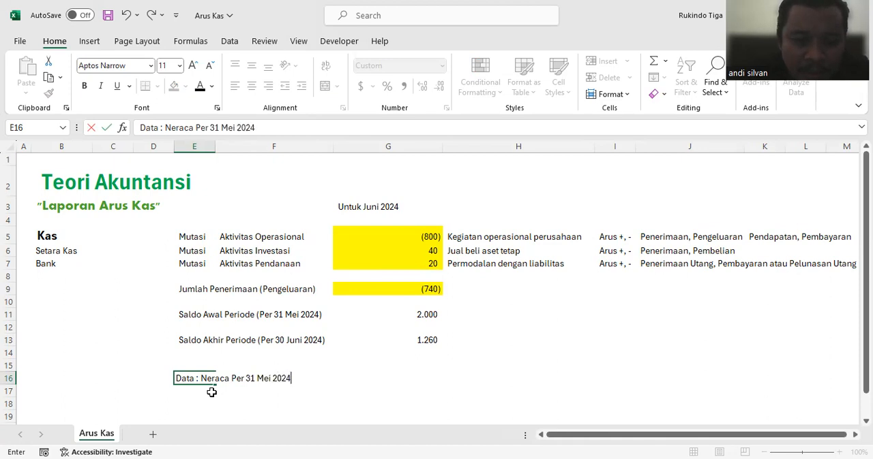
{"action": "key", "text": "Return"}
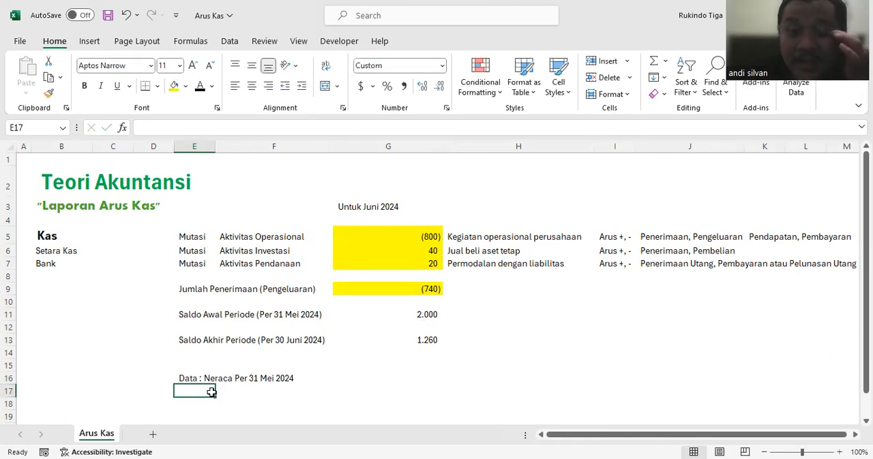
Step: List the current asset accounts Kas, Piutang and Persediaan in cells F19 to F21
{"action": "scroll", "coordinate": [236, 331], "scroll_direction": "down", "scroll_amount": 1}
{"action": "scroll", "coordinate": [237, 332], "scroll_direction": "up", "scroll_amount": 2}
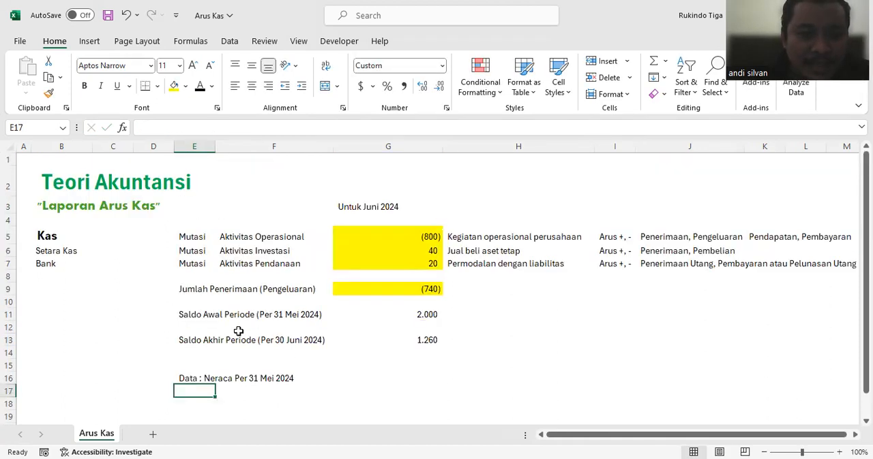
{"action": "scroll", "coordinate": [238, 331], "scroll_direction": "down", "scroll_amount": 2}
{"action": "left_click", "coordinate": [197, 304]}
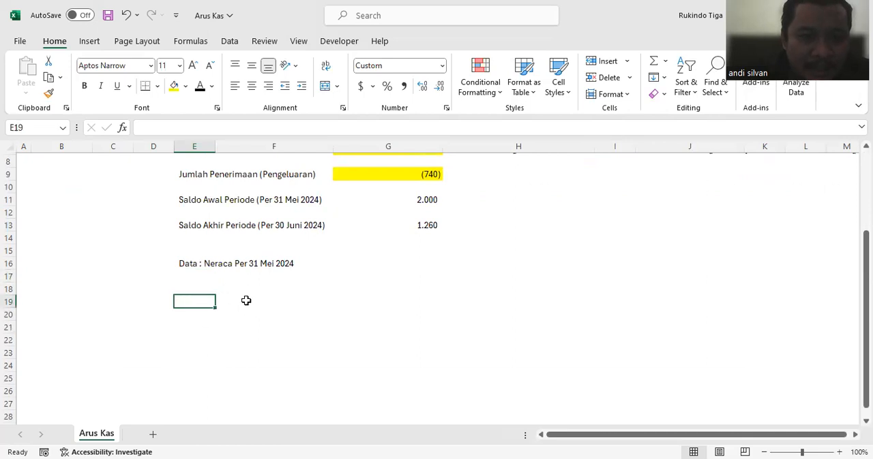
{"action": "left_click", "coordinate": [246, 300]}
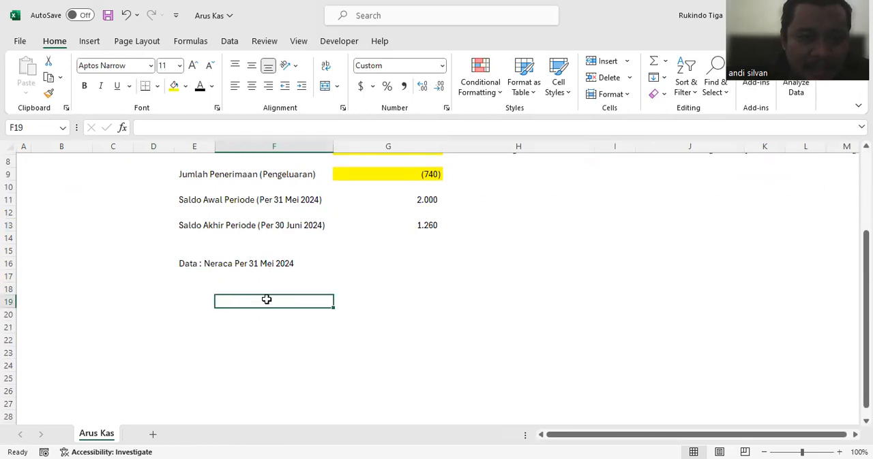
{"action": "type", "text": "Kas"}
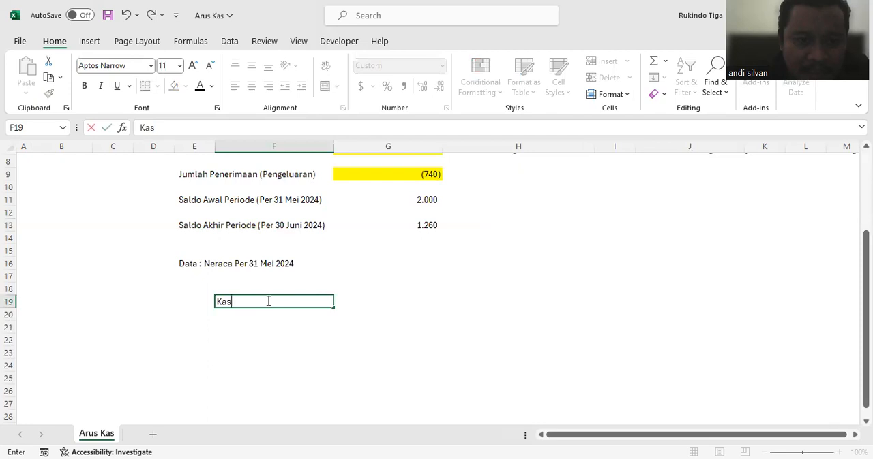
{"action": "key", "text": "Return"}
{"action": "type", "text": "Piutang"}
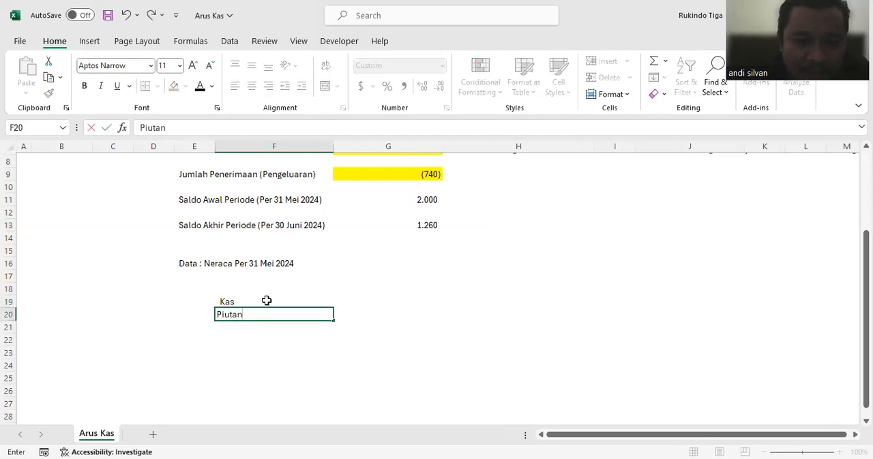
{"action": "key", "text": "Return"}
{"action": "type", "text": "Persediaan"}
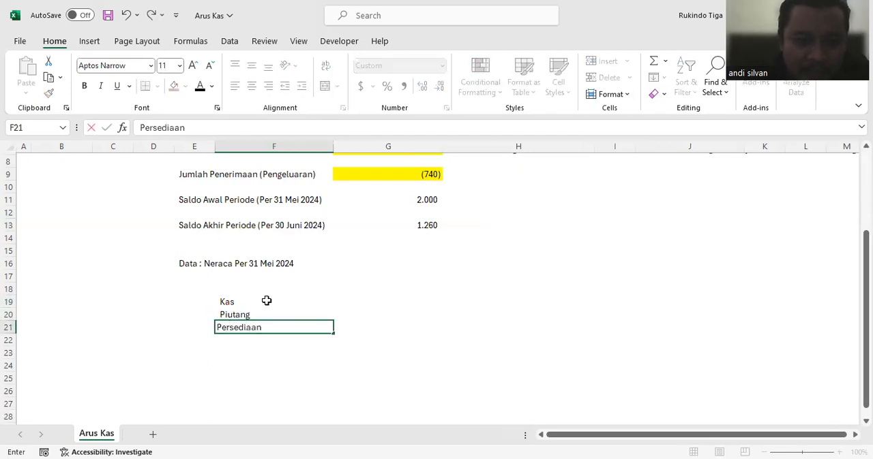
{"action": "key", "text": "Return"}
Step: Add the subtotal label "Total Aset Lancar" in cell F22 under the current assets
{"action": "type", "text": "Tota"}
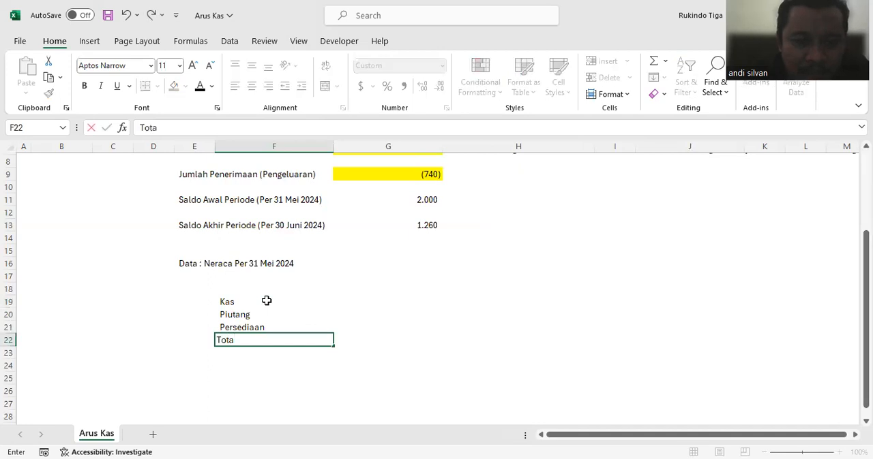
{"action": "type", "text": "l Aset lanca"}
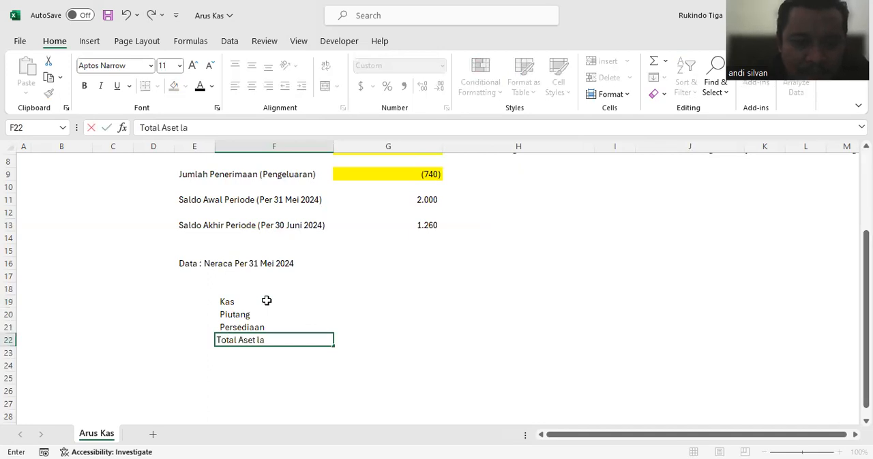
{"action": "key", "text": "BackSpace"}
{"action": "key", "text": "BackSpace"}
{"action": "key", "text": "BackSpace"}
{"action": "key", "text": "BackSpace"}
{"action": "type", "text": "ancar"}
{"action": "key", "text": "Return"}
Step: List the fixed asset accounts Tanah, Bangunan and Kendaraan in cells F24 to F26
{"action": "scroll", "coordinate": [267, 301], "scroll_direction": "down", "scroll_amount": 1}
{"action": "left_click", "coordinate": [266, 329]}
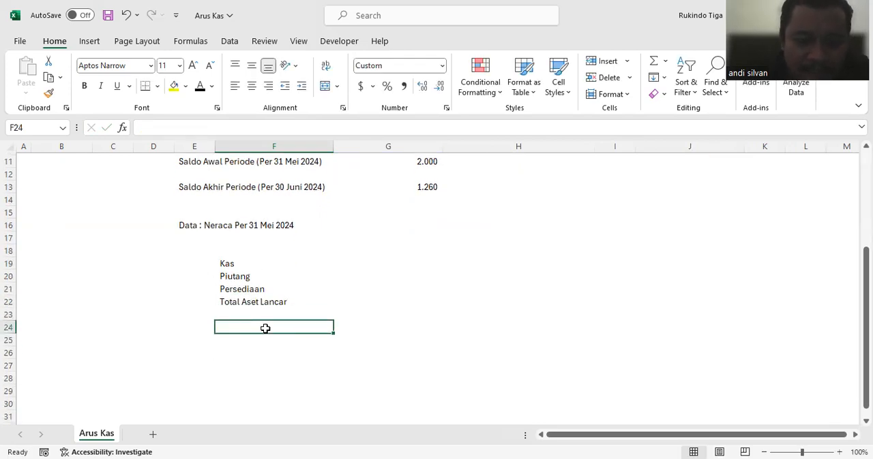
{"action": "type", "text": "Tanah"}
{"action": "key", "text": "Return"}
{"action": "type", "text": "Bangunan"}
{"action": "key", "text": "Return"}
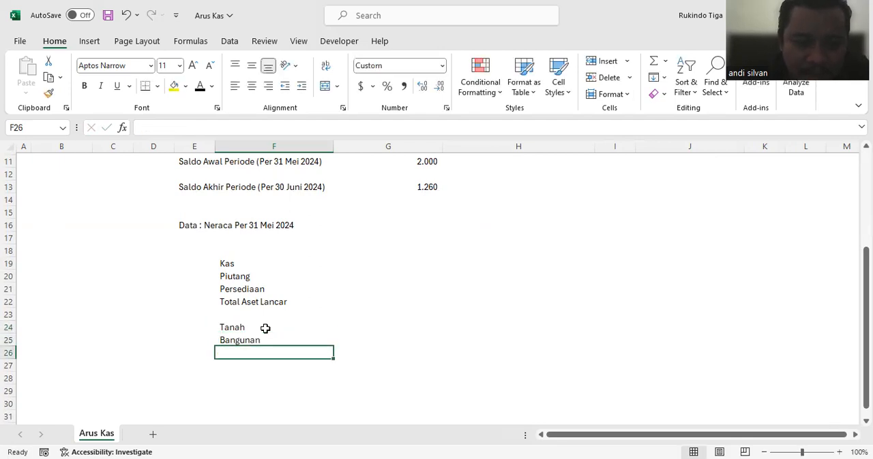
{"action": "type", "text": "Kendaraan"}
{"action": "key", "text": "Return"}
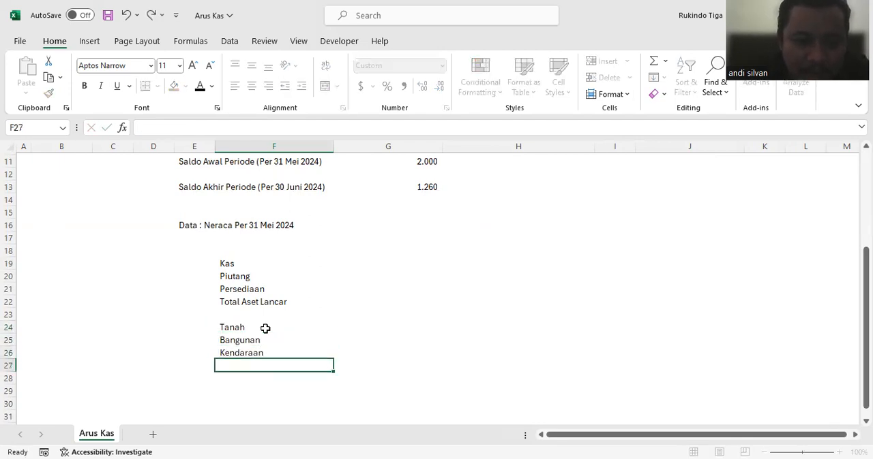
Step: Label cell F27 "Total Aset Tetap" and cell F29 "Total Aset"
{"action": "type", "text": "Total Aset Tetap"}
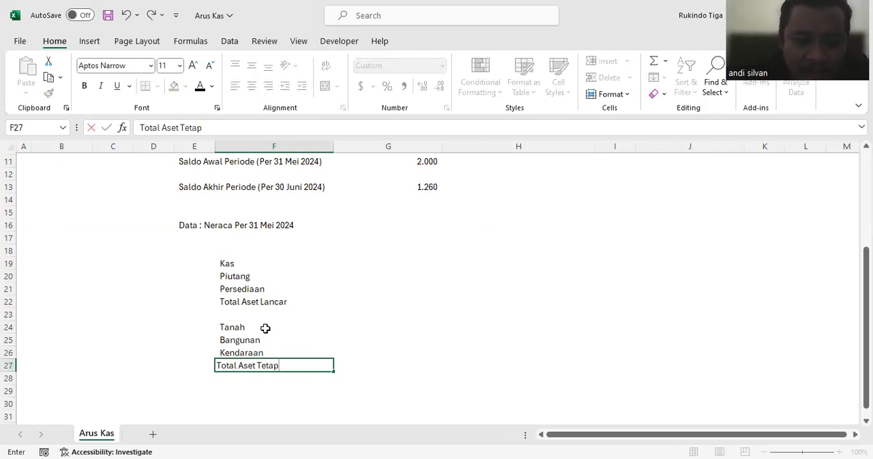
{"action": "key", "text": "Return"}
{"action": "key", "text": "Return"}
{"action": "type", "text": "Tot"}
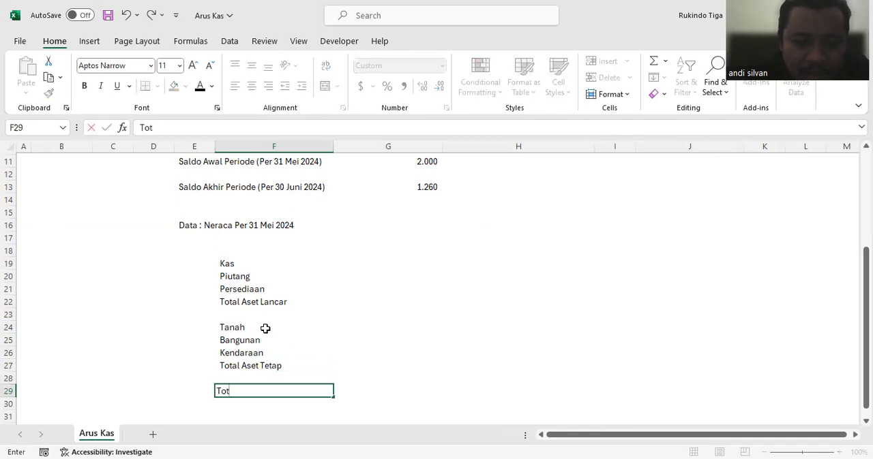
{"action": "type", "text": "al A"}
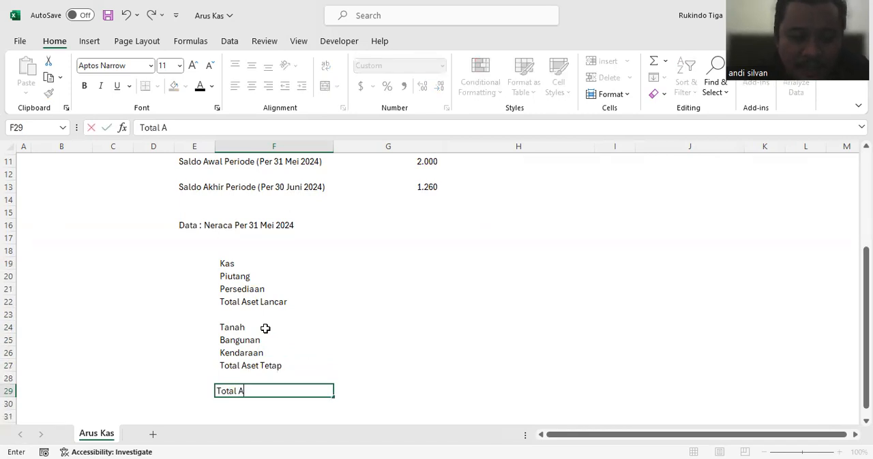
{"action": "type", "text": "set"}
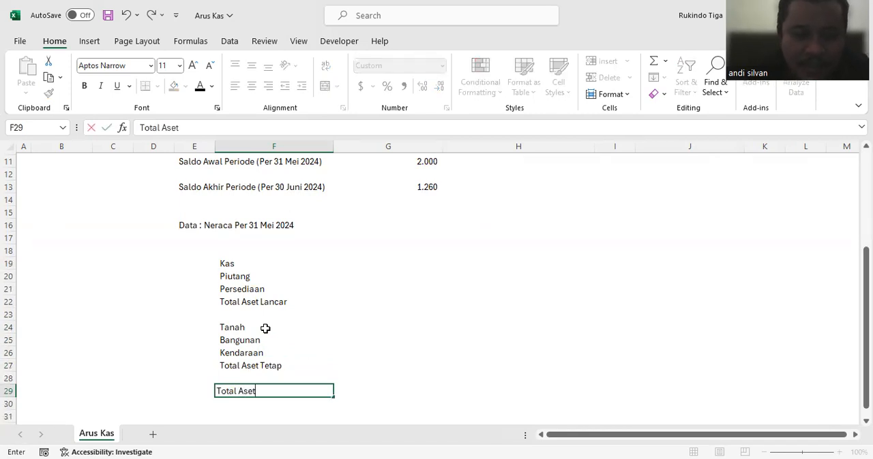
{"action": "key", "text": "Return"}
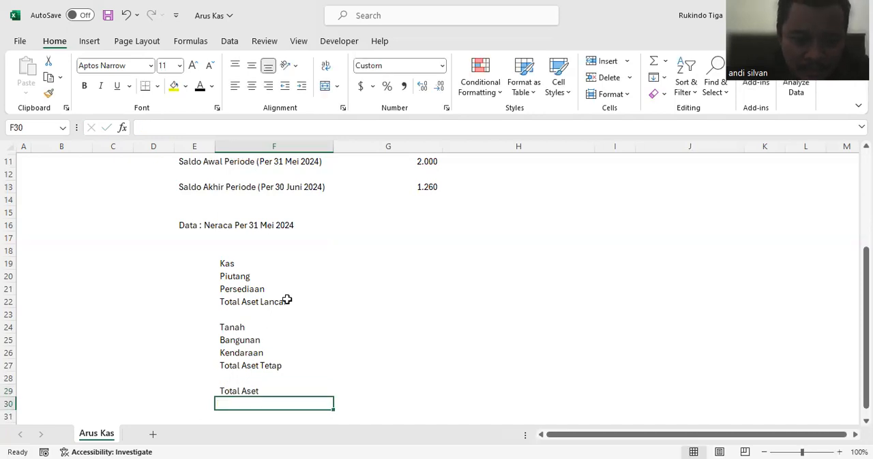
Step: Start the liabilities section by entering "Utang Usaha" in cell F32
{"action": "scroll", "coordinate": [287, 298], "scroll_direction": "down", "scroll_amount": 1}
{"action": "scroll", "coordinate": [287, 298], "scroll_direction": "down", "scroll_amount": 2}
{"action": "left_click", "coordinate": [253, 349]}
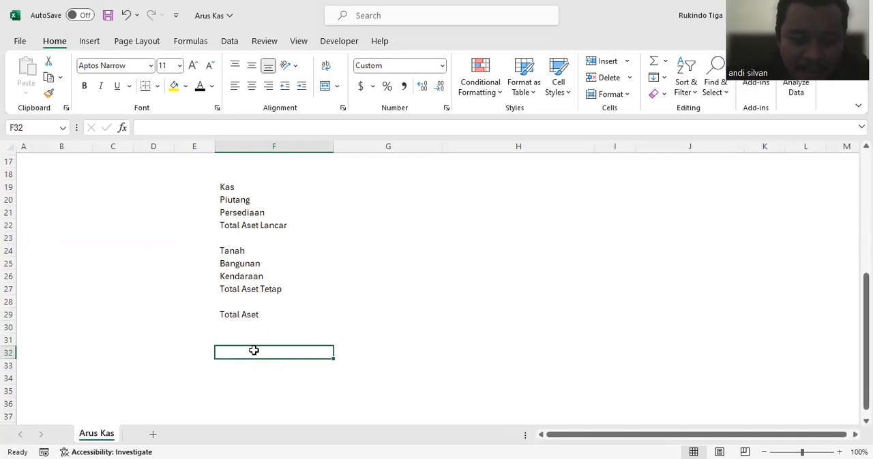
{"action": "type", "text": "utan"}
{"action": "key", "text": "BackSpace"}
{"action": "key", "text": "BackSpace"}
{"action": "key", "text": "BackSpace"}
{"action": "key", "text": "BackSpace"}
{"action": "type", "text": "Utang Usaha"}
{"action": "key", "text": "Return"}
Step: Enter "Utang Bank" in cell F33 and the subtotal label "Total Liabilitas" in cell F34
{"action": "type", "text": "Utang B"}
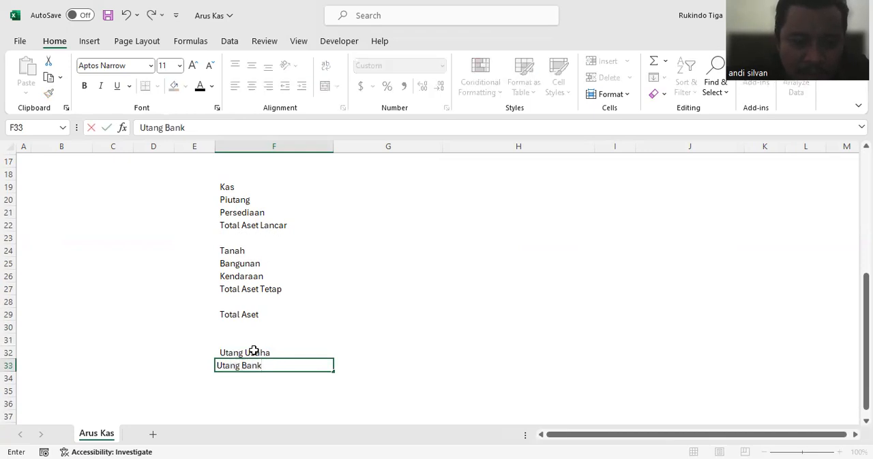
{"action": "key", "text": "Return"}
{"action": "type", "text": "Total"}
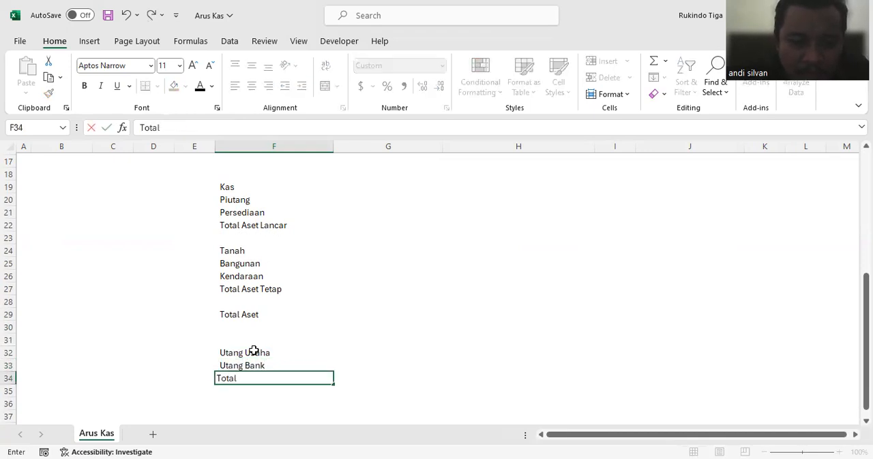
{"action": "type", "text": " Liabilitas"}
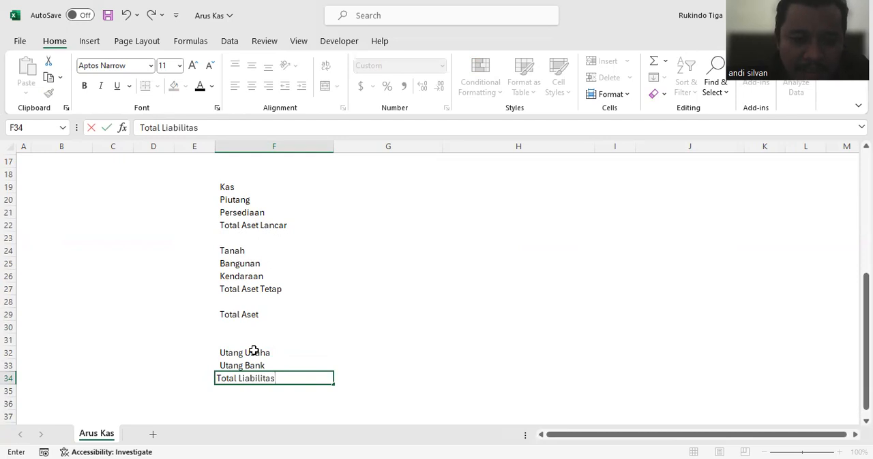
{"action": "key", "text": "Return"}
Step: Enter the equity accounts "Modal Pemilik" in cell F36 and "Saldo Laba" in cell F37
{"action": "scroll", "coordinate": [288, 350], "scroll_direction": "down", "scroll_amount": 1}
{"action": "left_click", "coordinate": [283, 362]}
{"action": "type", "text": "Moda"}
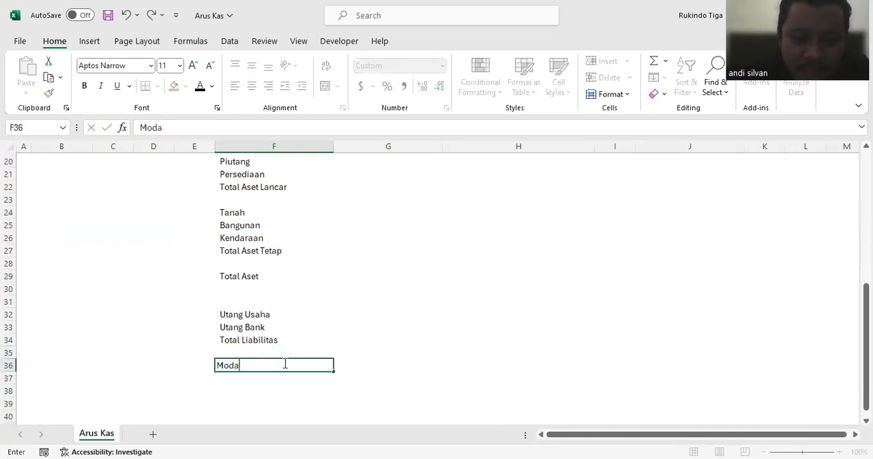
{"action": "type", "text": "l Pemilik"}
{"action": "key", "text": "Return"}
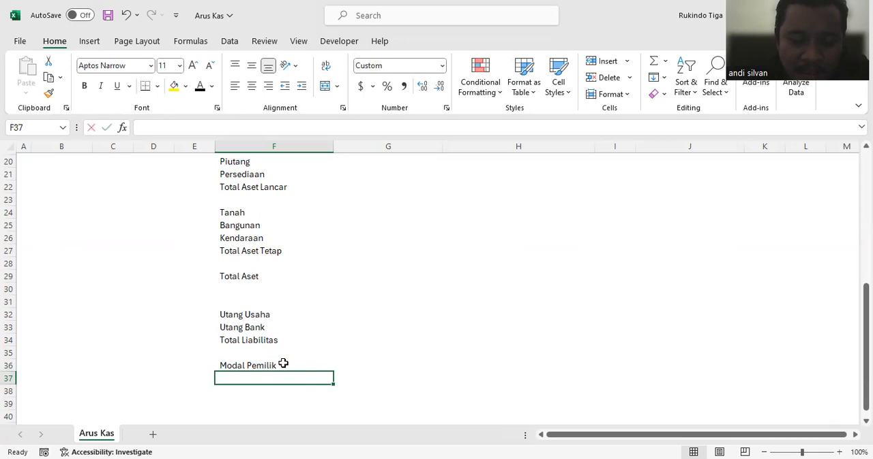
{"action": "type", "text": "Saldo"}
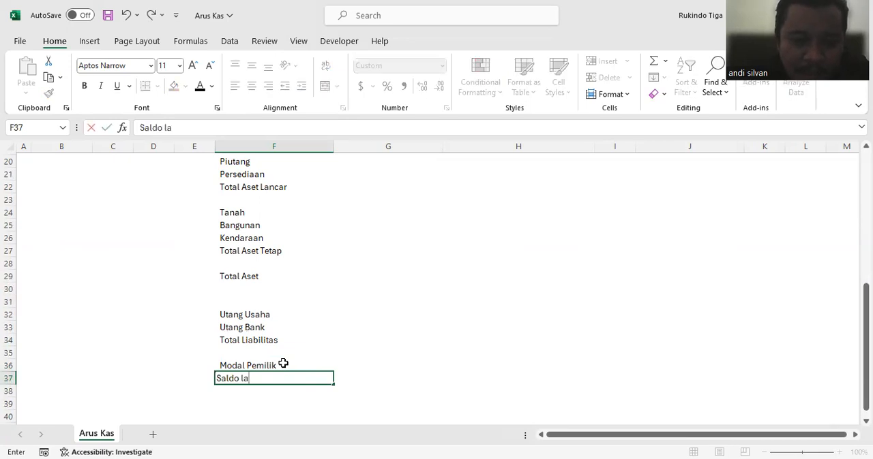
{"action": "type", "text": " Laba"}
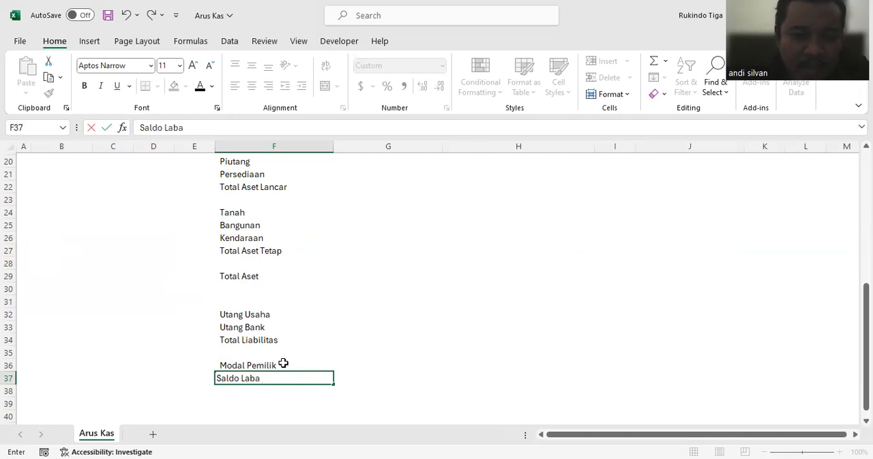
{"action": "key", "text": "Return"}
Step: Highlight the balance sheet data heading by filling cells E15:F16 with yellow
{"action": "scroll", "coordinate": [282, 330], "scroll_direction": "up", "scroll_amount": 5}
{"action": "scroll", "coordinate": [286, 331], "scroll_direction": "up", "scroll_amount": 1}
{"action": "scroll", "coordinate": [279, 336], "scroll_direction": "down", "scroll_amount": 1}
{"action": "left_click", "coordinate": [264, 303]}
{"action": "left_click", "coordinate": [189, 302]}
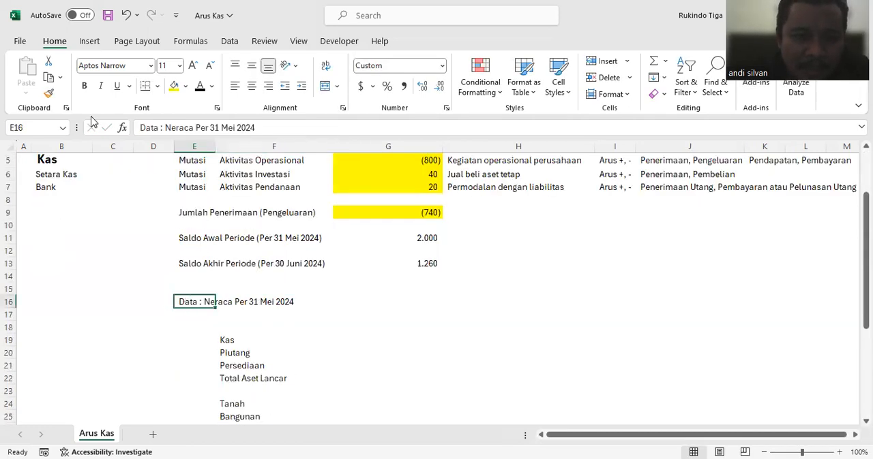
{"action": "left_click", "coordinate": [174, 86]}
{"action": "left_click", "coordinate": [261, 306]}
{"action": "left_click_drag", "start_coordinate": [188, 303], "coordinate": [255, 292]}
{"action": "left_click", "coordinate": [174, 86]}
{"action": "left_click", "coordinate": [381, 299]}
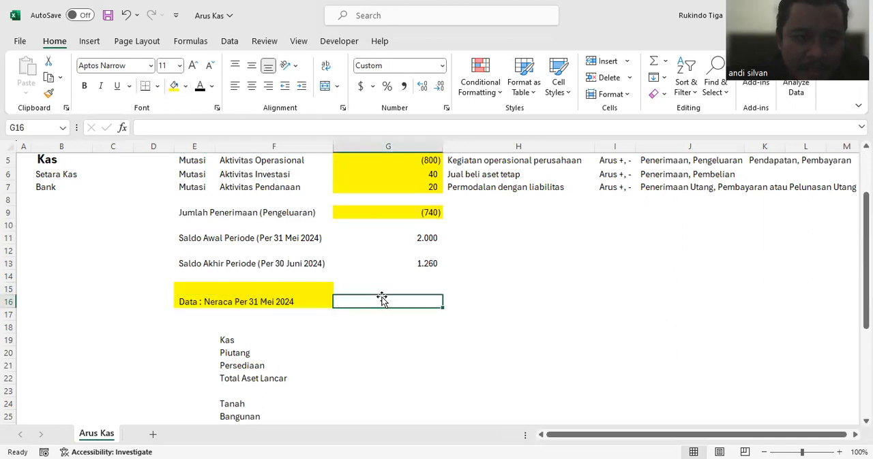
Step: Add the equity account "Laba Tahun Berjalan" in cell F38 below Saldo Laba
{"action": "scroll", "coordinate": [382, 300], "scroll_direction": "down", "scroll_amount": 6}
{"action": "left_click", "coordinate": [328, 338]}
{"action": "left_click", "coordinate": [353, 338]}
{"action": "left_click", "coordinate": [260, 353]}
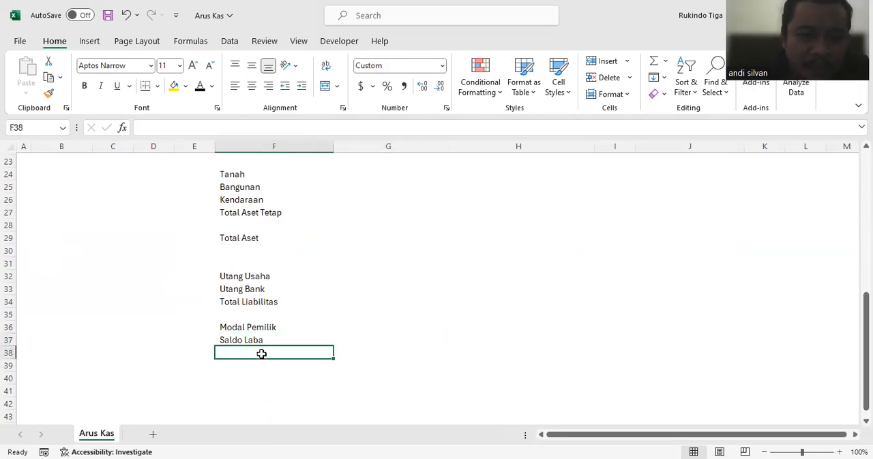
{"action": "type", "text": "Laba"}
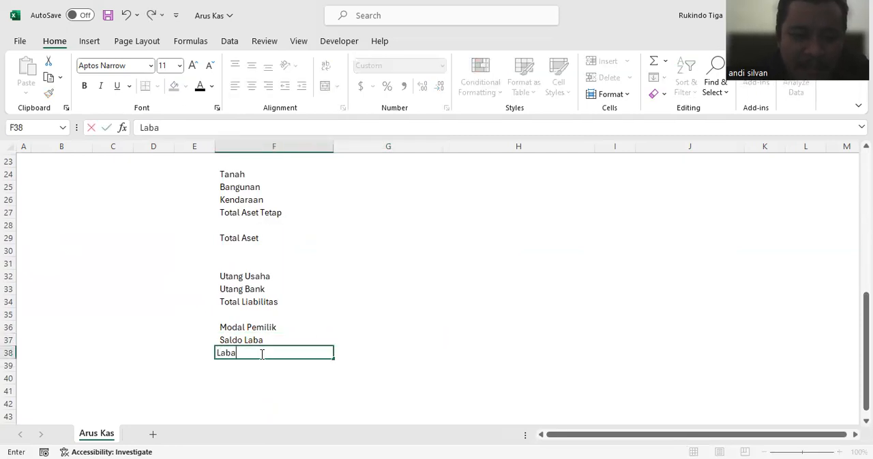
{"action": "type", "text": " Tahun Berjalan"}
{"action": "key", "text": "Return"}
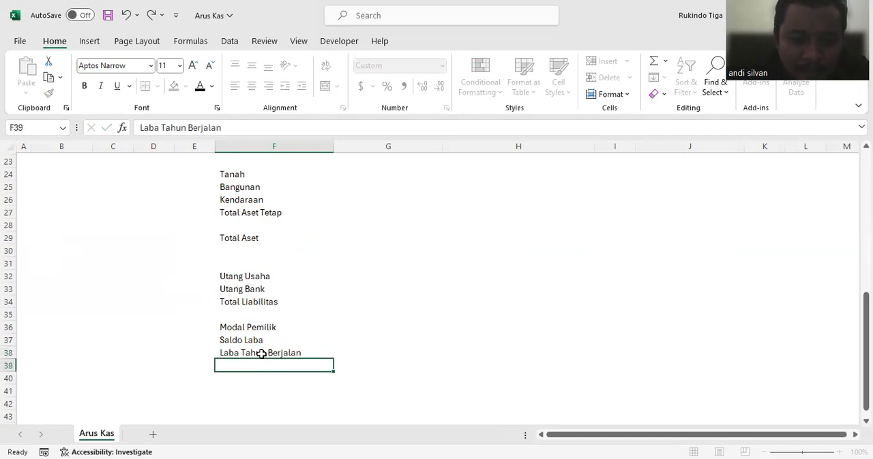
{"action": "left_click", "coordinate": [285, 304]}
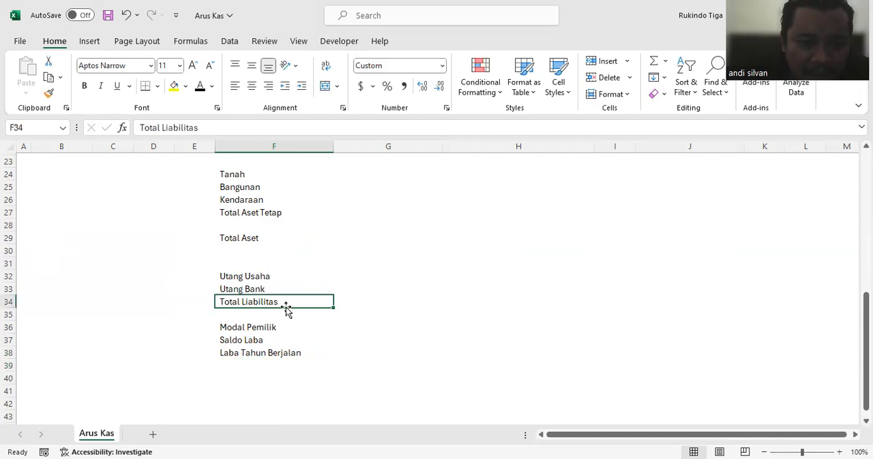
Step: Enter the equity subtotal label "Total Ekuitas" in cell F39, below Laba Tahun Berjalan
{"action": "left_click", "coordinate": [271, 364]}
{"action": "type", "text": "T"}
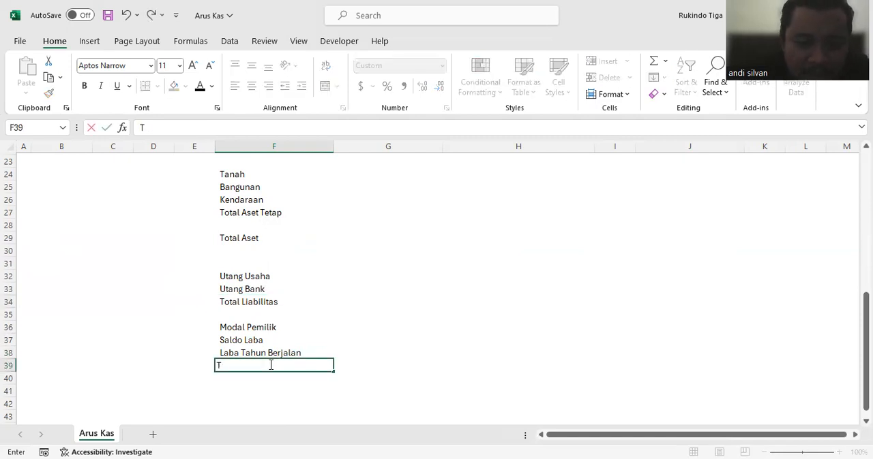
{"action": "type", "text": "otal Ekuitas"}
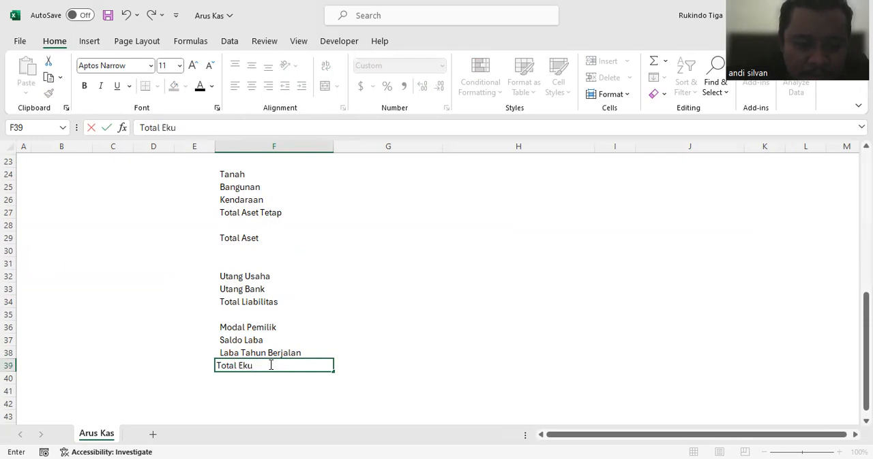
{"action": "key", "text": "Return"}
{"action": "left_click", "coordinate": [270, 365]}
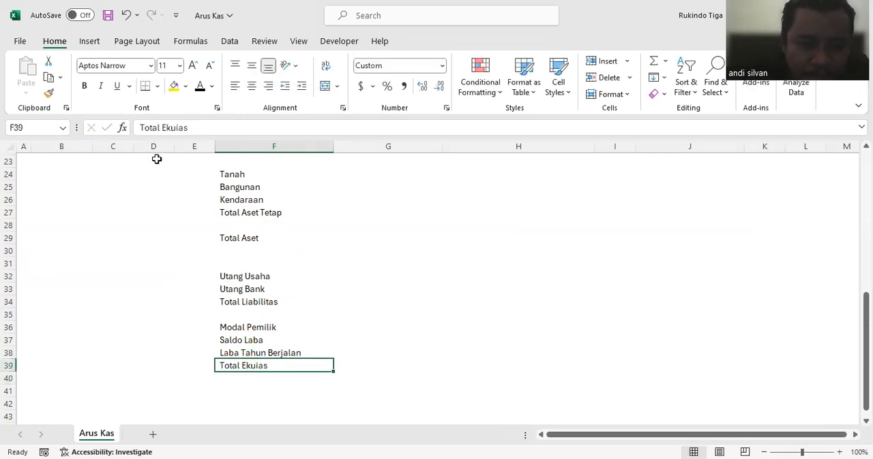
{"action": "left_click", "coordinate": [180, 128]}
{"action": "type", "text": "t"}
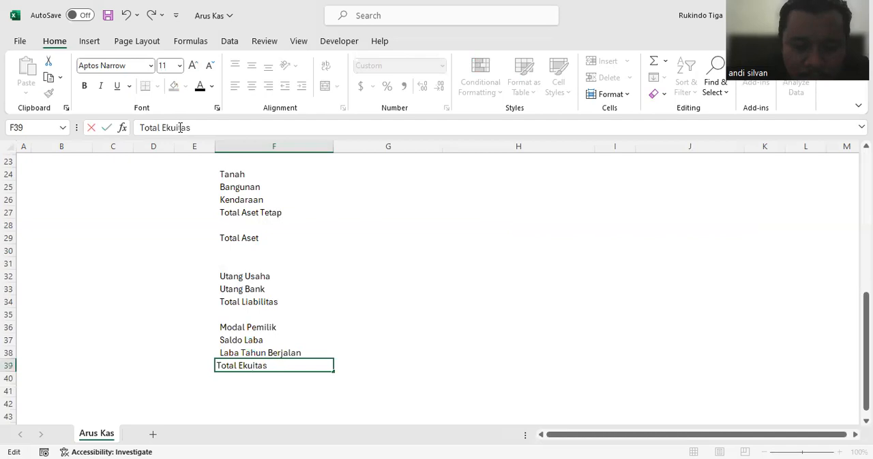
{"action": "key", "text": "Return"}
Step: Enter the closing label "Total Liabilitas dan Ekuitas" in cell F41
{"action": "left_click", "coordinate": [253, 388]}
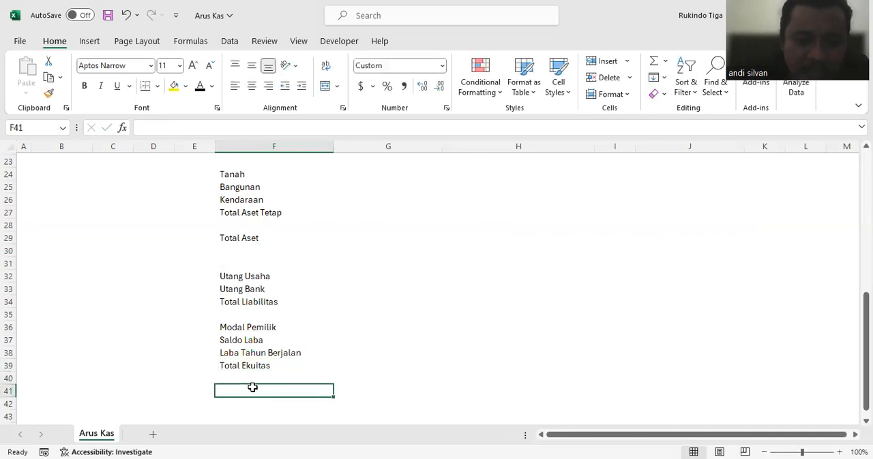
{"action": "type", "text": "Total Liabilitas dan"}
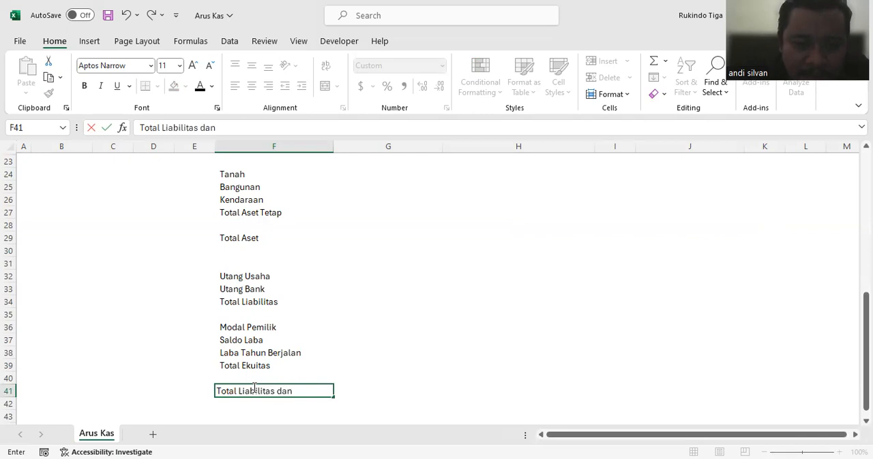
{"action": "type", "text": " Ekuitas"}
{"action": "key", "text": "Return"}
Step: Enter the balances 2.500.000 for Kas in cell G19 and 430.000 for Piutang in cell G20
{"action": "scroll", "coordinate": [382, 295], "scroll_direction": "up", "scroll_amount": 3}
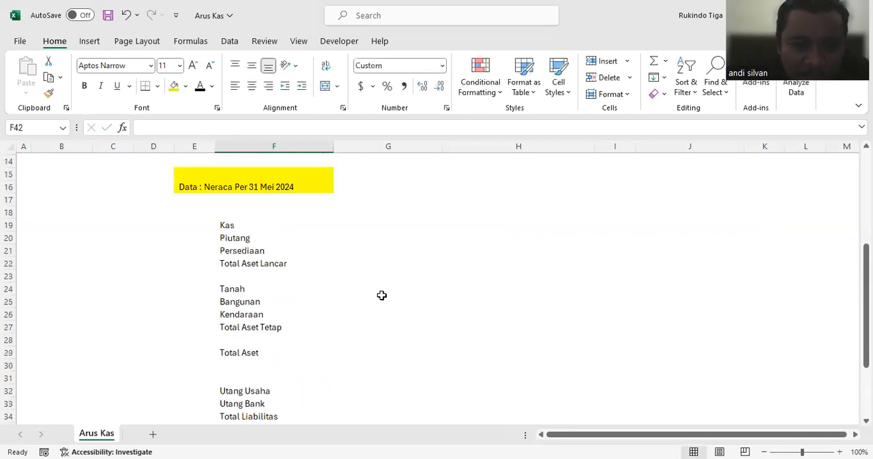
{"action": "left_click", "coordinate": [397, 228]}
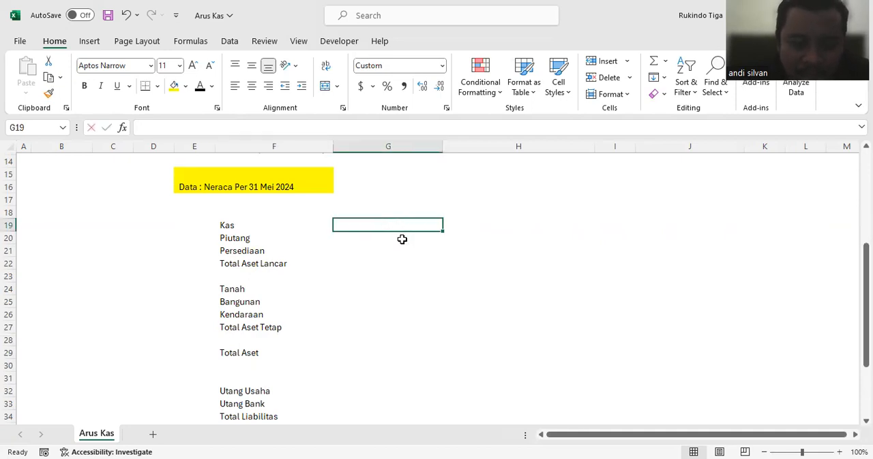
{"action": "type", "text": "10000"}
{"action": "key", "text": "Return"}
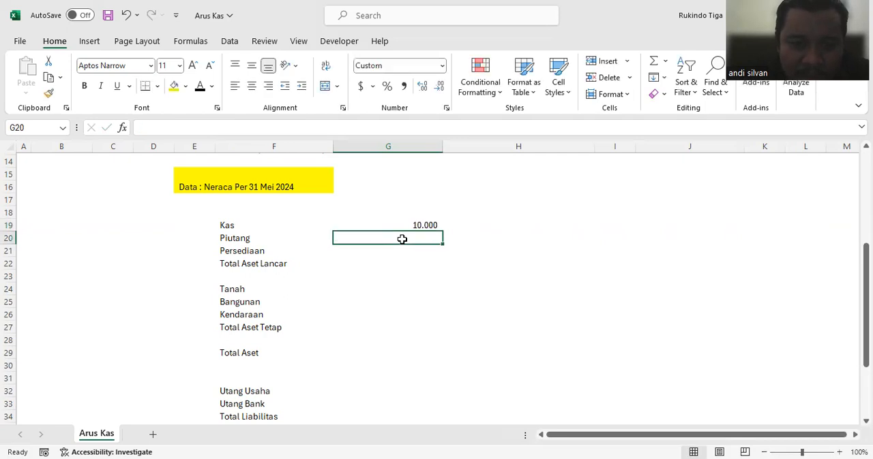
{"action": "type", "text": "430000"}
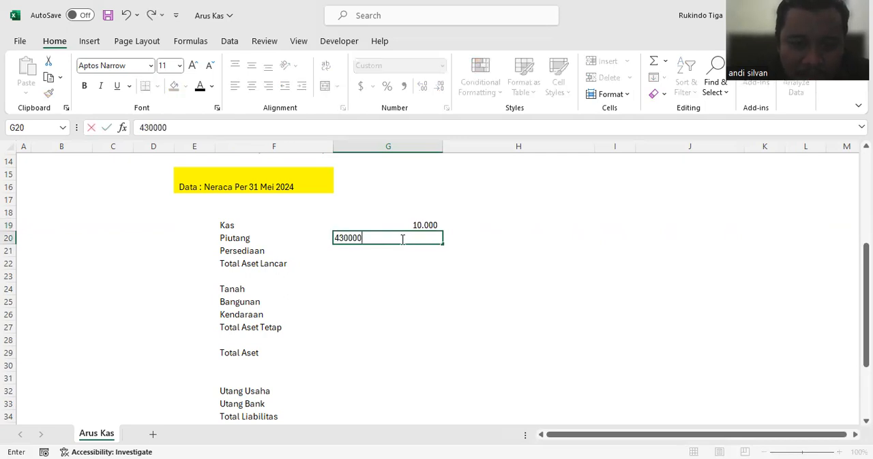
{"action": "key", "text": "Return"}
{"action": "key", "text": "Up"}
{"action": "key", "text": "Up"}
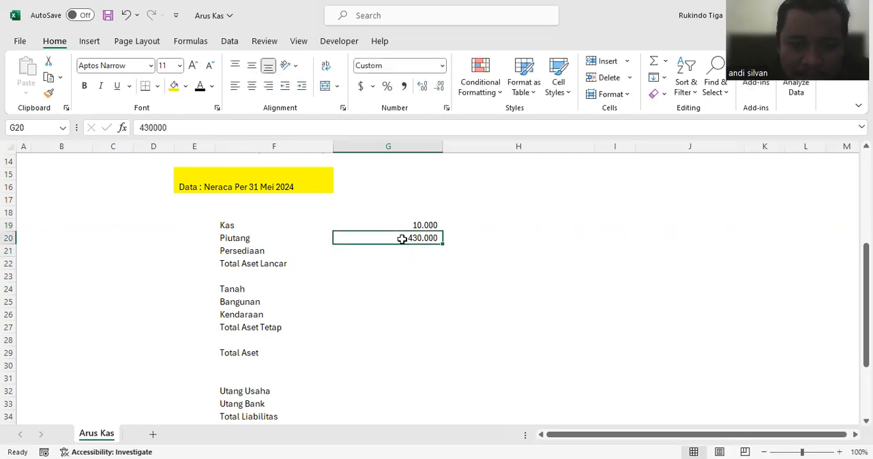
{"action": "type", "text": "2.500.000"}
{"action": "key", "text": "Return"}
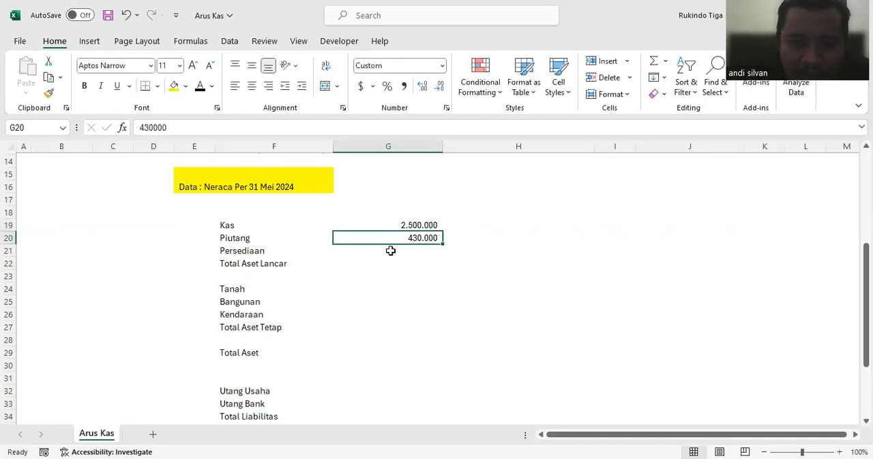
Step: Enter the Persediaan balance of 400.000 in cell G21
{"action": "left_click", "coordinate": [404, 253]}
{"action": "type", "text": "986644"}
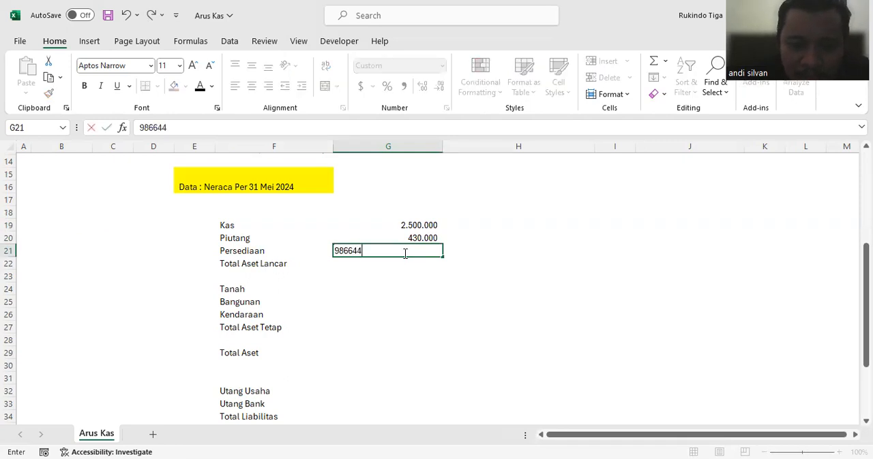
{"action": "key", "text": "Return"}
{"action": "left_click", "coordinate": [405, 252]}
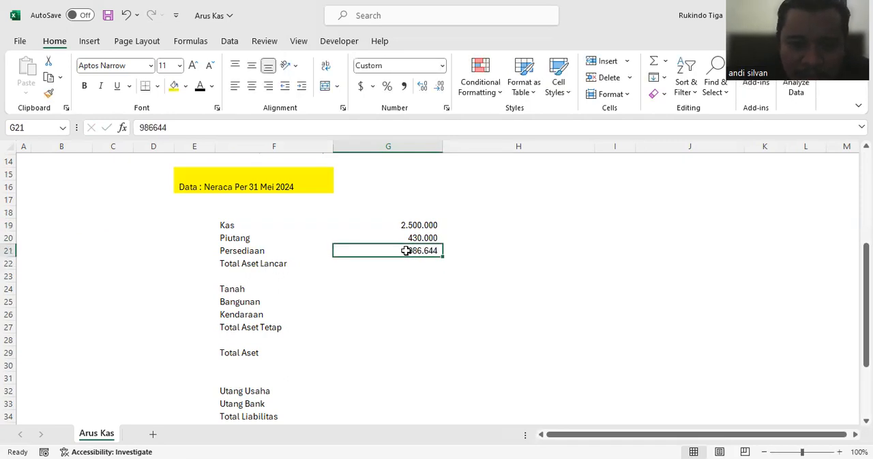
{"action": "type", "text": "400.000"}
{"action": "key", "text": "Return"}
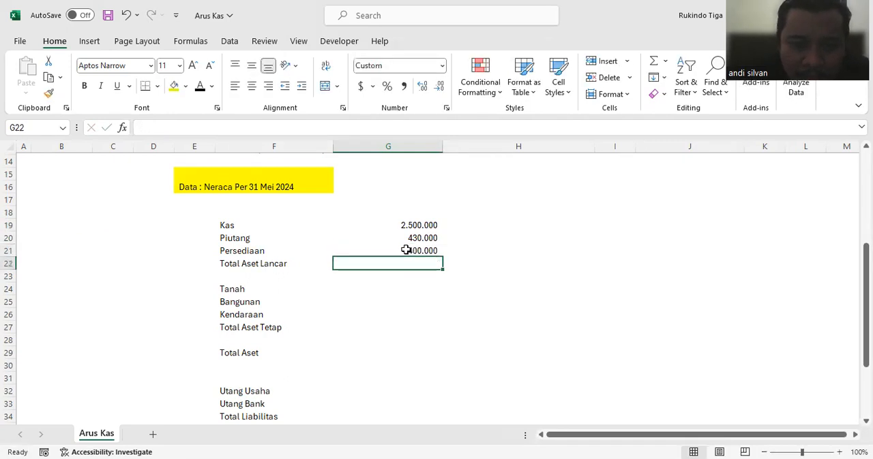
Step: Calculate Total Aset Lancar in cell G22 as the SUM of G19:G21
{"action": "type", "text": "="}
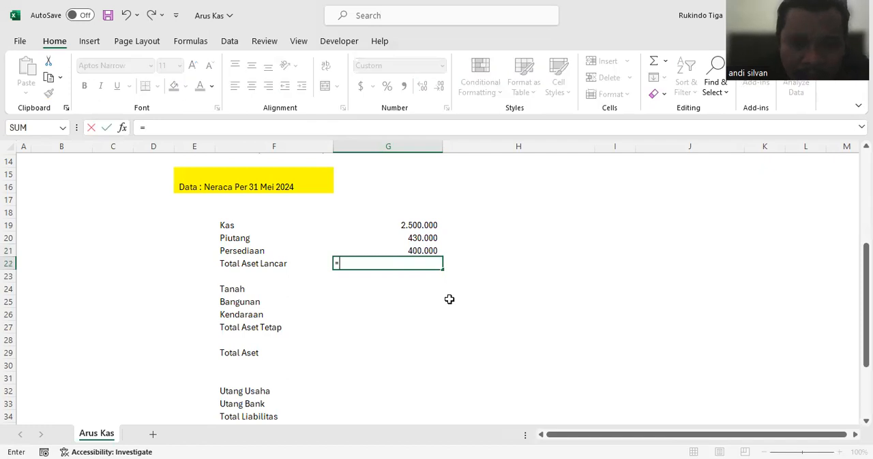
{"action": "type", "text": "sum("}
{"action": "left_click", "coordinate": [422, 227]}
{"action": "left_click_drag", "start_coordinate": [421, 230], "coordinate": [419, 249]}
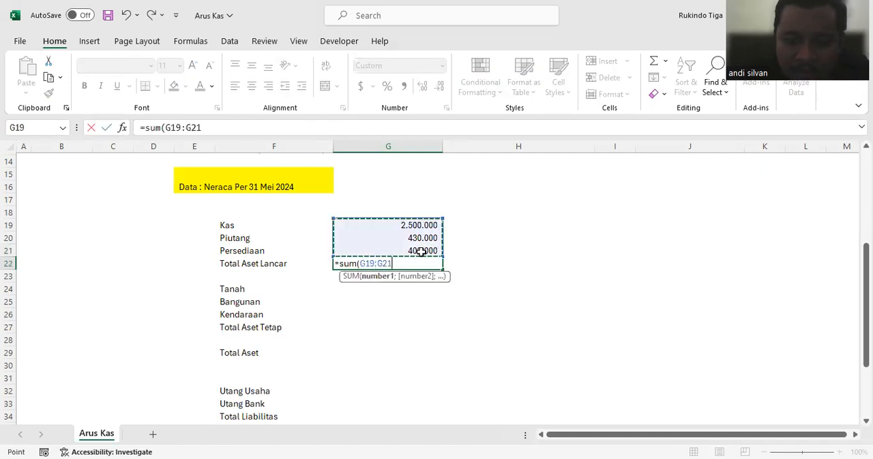
{"action": "key", "text": "Return"}
Step: Enter the fixed asset balances in G24:G26: Tanah 1.900, Bangunan 7.500 and Kendaraan 670
{"action": "left_click", "coordinate": [411, 294]}
{"action": "type", "text": "900"}
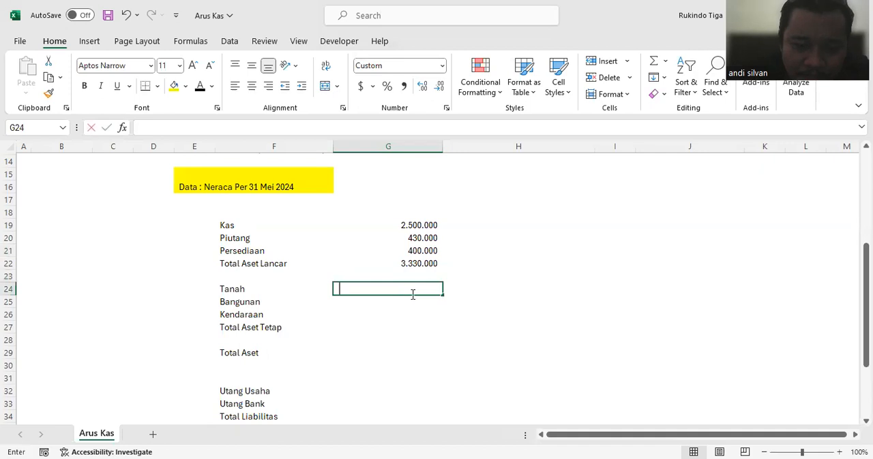
{"action": "key", "text": "Return"}
{"action": "type", "text": "7"}
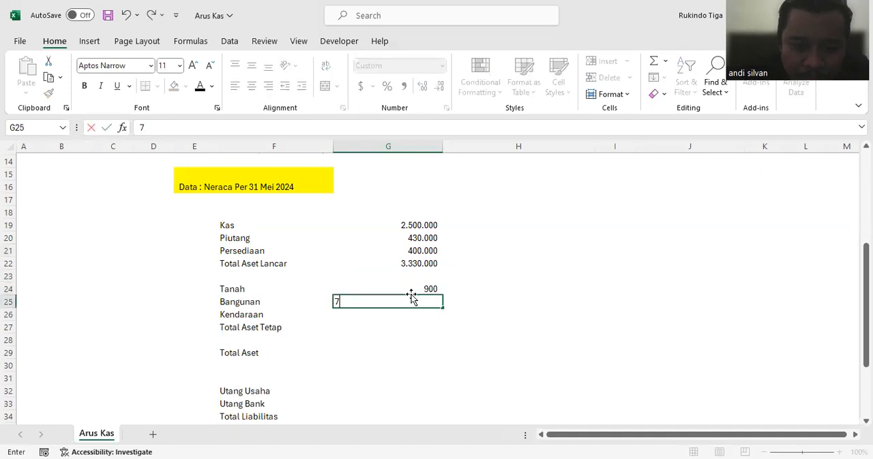
{"action": "type", "text": "600"}
{"action": "key", "text": "Return"}
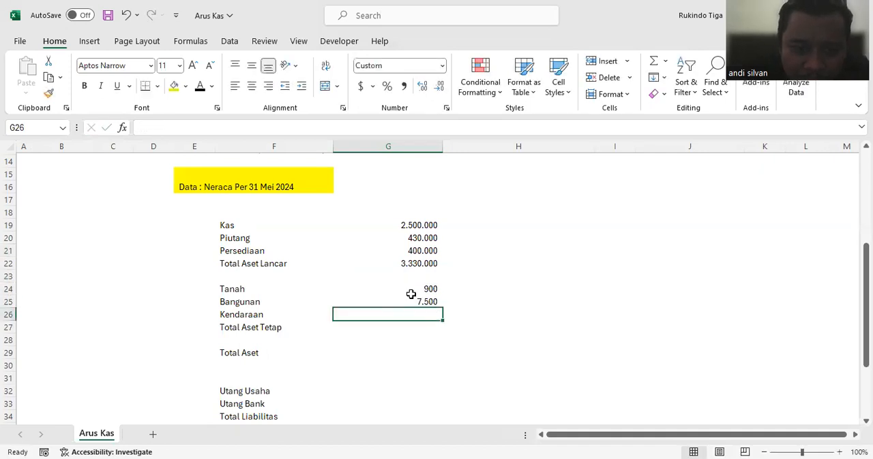
{"action": "type", "text": "670"}
{"action": "key", "text": "Return"}
{"action": "left_click", "coordinate": [411, 293]}
{"action": "type", "text": "1900"}
{"action": "key", "text": "Return"}
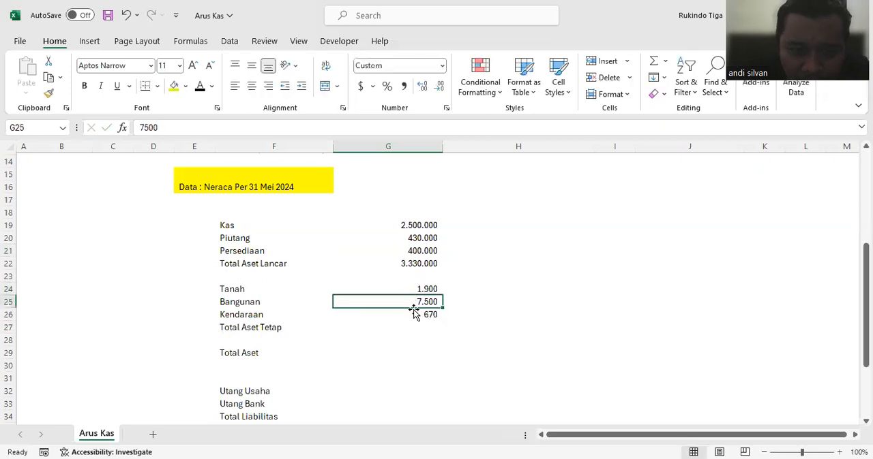
Step: Calculate Total Aset Tetap in cell G27 as the SUM of G24:G26
{"action": "key", "text": "Down"}
{"action": "key", "text": "Down"}
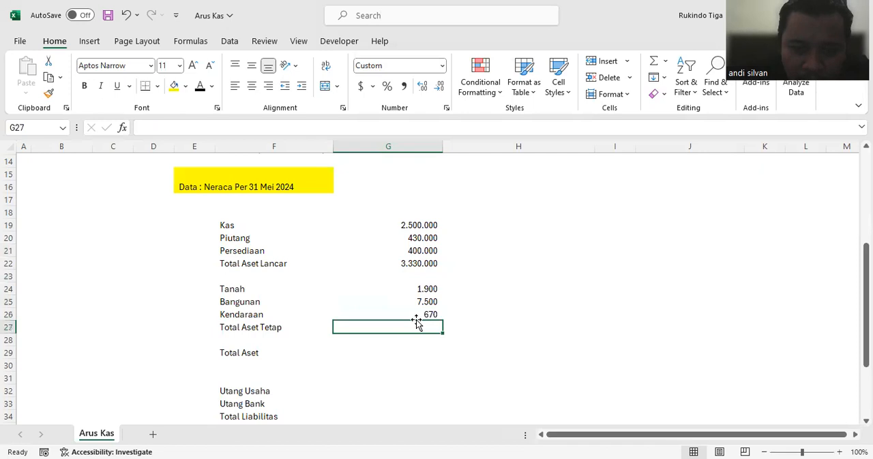
{"action": "type", "text": "=sum("}
{"action": "left_click_drag", "start_coordinate": [416, 289], "coordinate": [422, 313]}
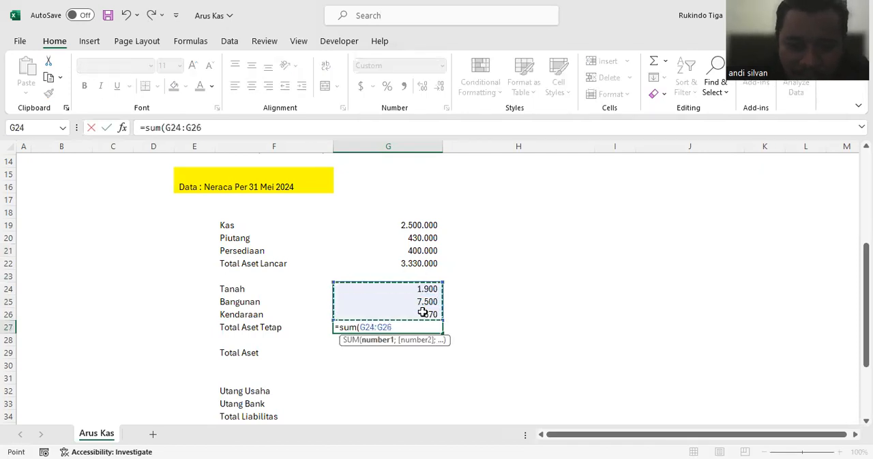
{"action": "key", "text": "Return"}
Step: Calculate Total Aset in cell G29 with the formula =G22+G27
{"action": "left_click", "coordinate": [419, 357]}
{"action": "type", "text": "="}
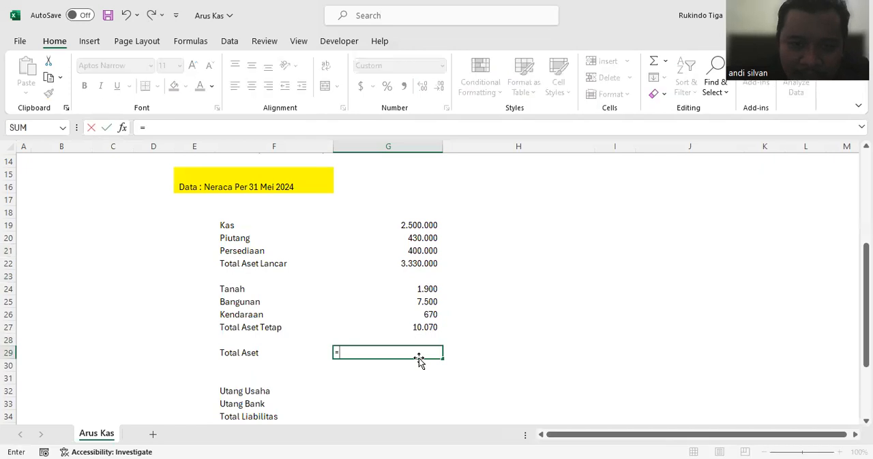
{"action": "left_click", "coordinate": [423, 263]}
{"action": "type", "text": "+"}
{"action": "left_click", "coordinate": [423, 330]}
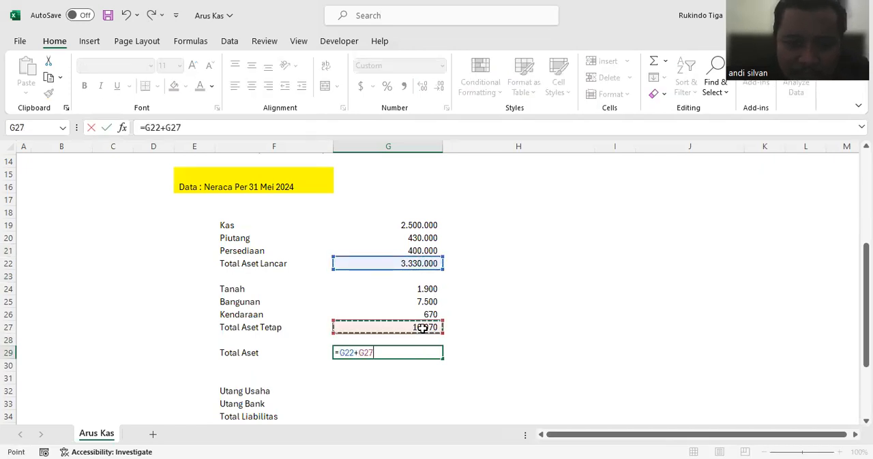
{"action": "key", "text": "Return"}
Step: Enter the liability balances 500 for Utang Usaha in cell G32 and 600 for Utang Bank in cell G33
{"action": "scroll", "coordinate": [419, 344], "scroll_direction": "down", "scroll_amount": 1}
{"action": "left_click", "coordinate": [440, 355]}
{"action": "scroll", "coordinate": [445, 360], "scroll_direction": "down", "scroll_amount": 1}
{"action": "type", "text": "500"}
{"action": "key", "text": "Return"}
{"action": "type", "text": "600"}
{"action": "key", "text": "Return"}
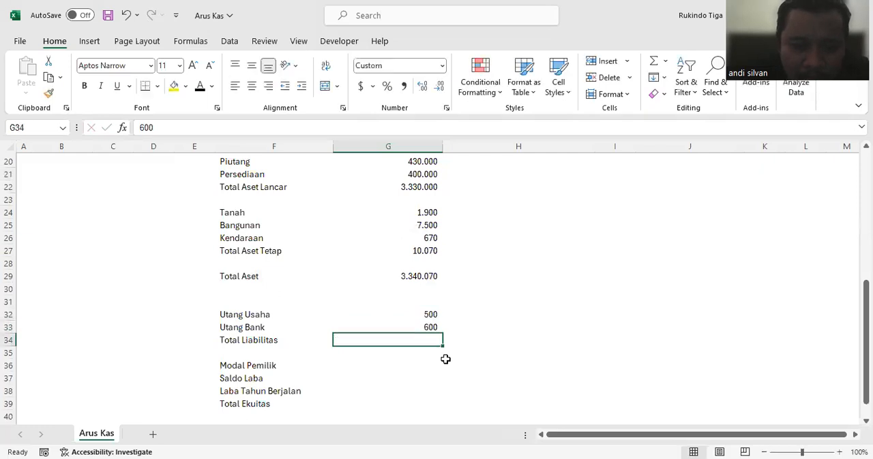
Step: Calculate Total Liabilitas in cell G34 as the SUM of G32:G33
{"action": "type", "text": "="}
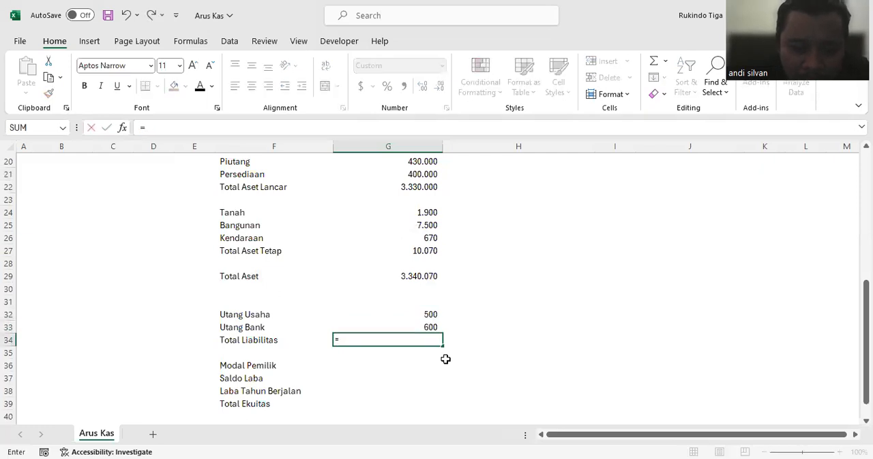
{"action": "type", "text": "sum("}
{"action": "left_click_drag", "start_coordinate": [429, 315], "coordinate": [431, 325]}
{"action": "key", "text": "Return"}
Step: Enter the Modal Pemilik balance of 200.000 in cell G36
{"action": "scroll", "coordinate": [425, 334], "scroll_direction": "down", "scroll_amount": 1}
{"action": "left_click", "coordinate": [426, 338]}
{"action": "left_click", "coordinate": [423, 327]}
{"action": "type", "text": "200000"}
{"action": "key", "text": "Return"}
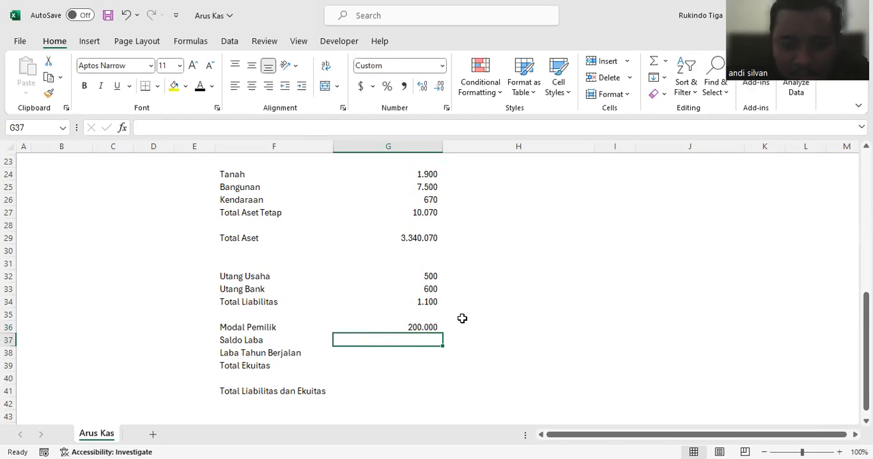
{"action": "left_click", "coordinate": [432, 326]}
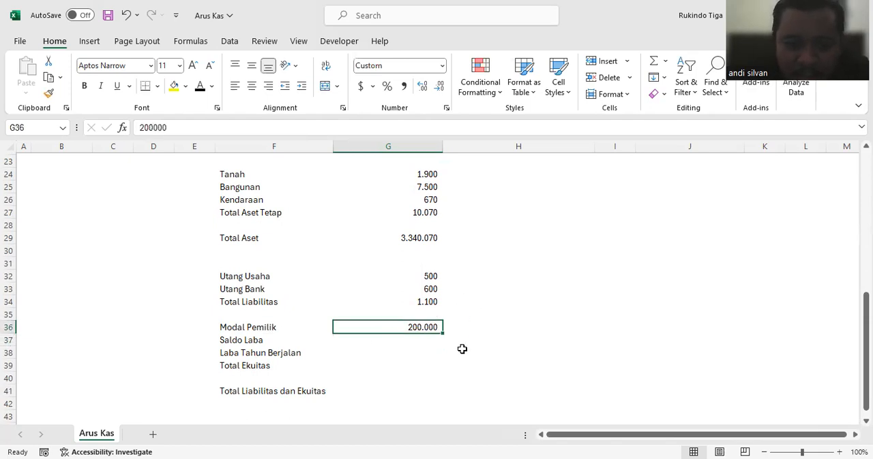
Step: Add the note "Angka = Saldo" in cell G16, beside the balance sheet data heading
{"action": "scroll", "coordinate": [423, 338], "scroll_direction": "up", "scroll_amount": 5}
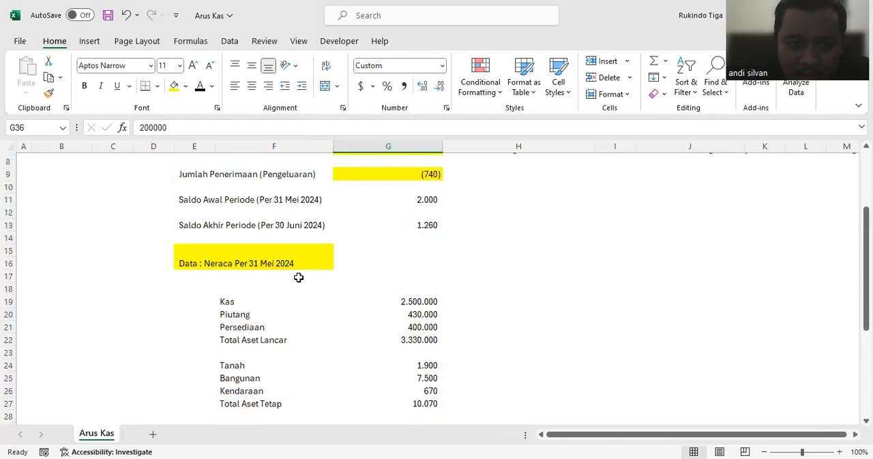
{"action": "left_click", "coordinate": [288, 264]}
{"action": "scroll", "coordinate": [394, 283], "scroll_direction": "down", "scroll_amount": 2}
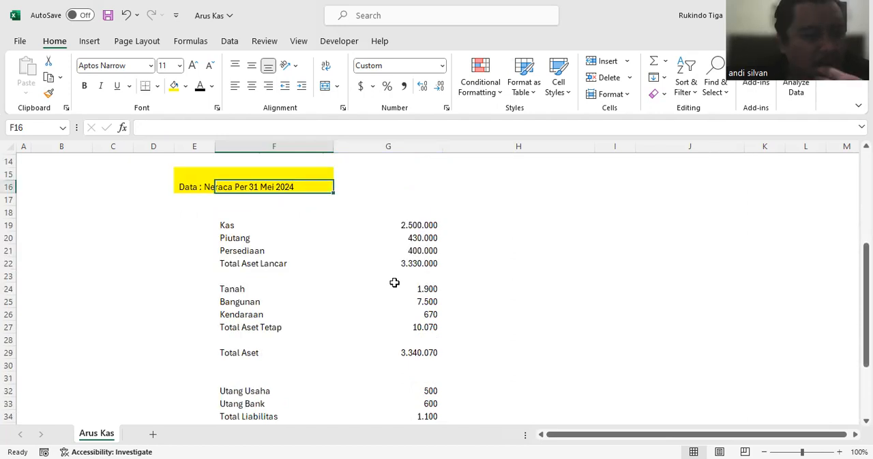
{"action": "left_click", "coordinate": [371, 189]}
{"action": "type", "text": "ANk"}
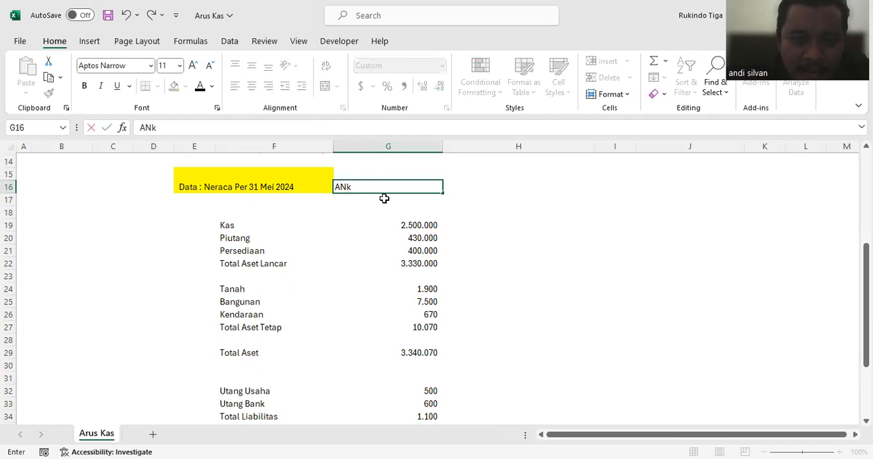
{"action": "type", "text": "ngka = Saldo"}
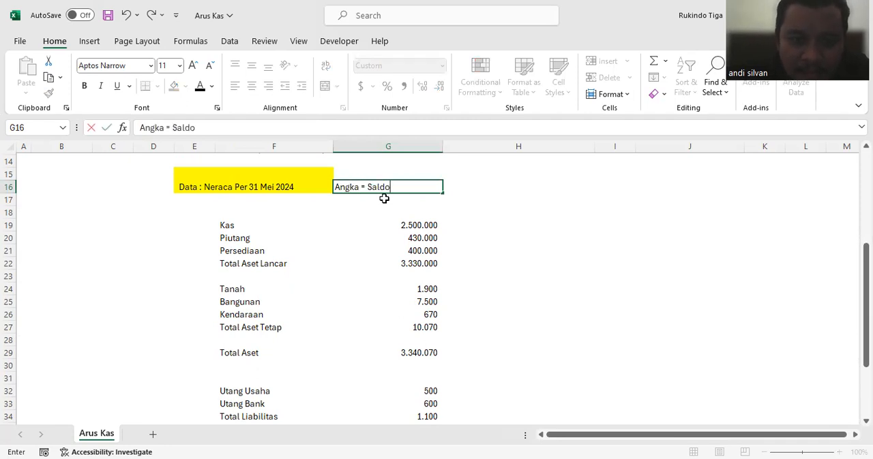
{"action": "key", "text": "Return"}
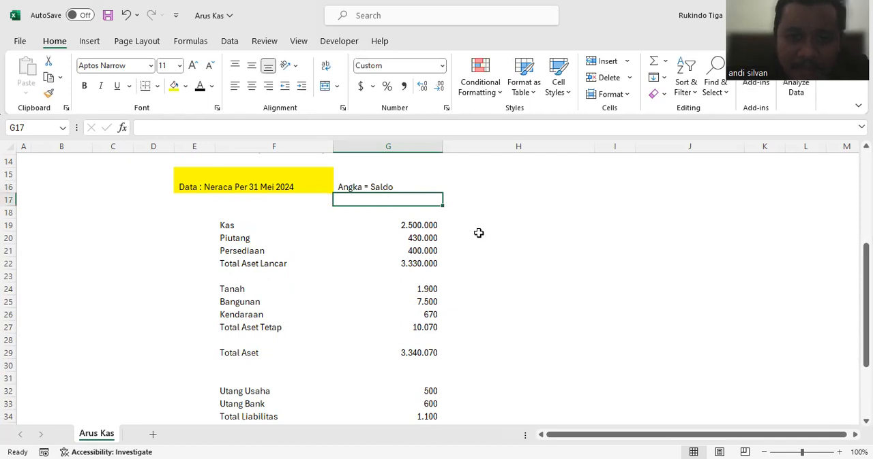
{"action": "scroll", "coordinate": [478, 233], "scroll_direction": "down", "scroll_amount": 3}
{"action": "scroll", "coordinate": [364, 223], "scroll_direction": "up", "scroll_amount": 4}
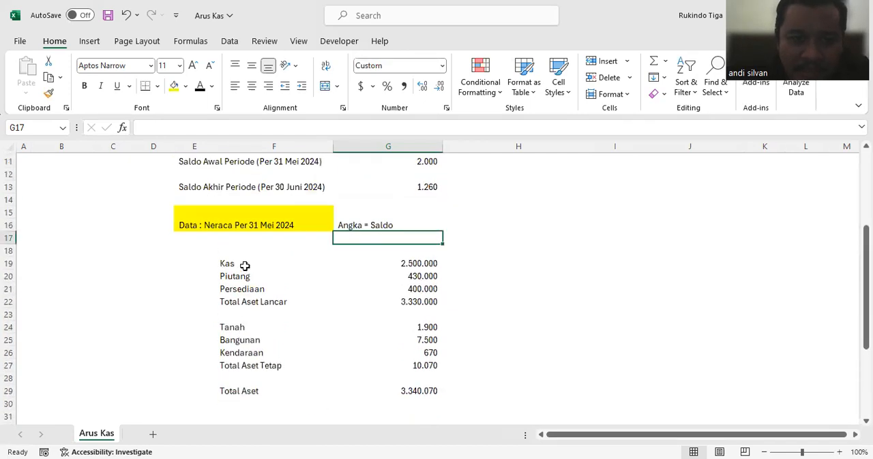
{"action": "left_click", "coordinate": [244, 266]}
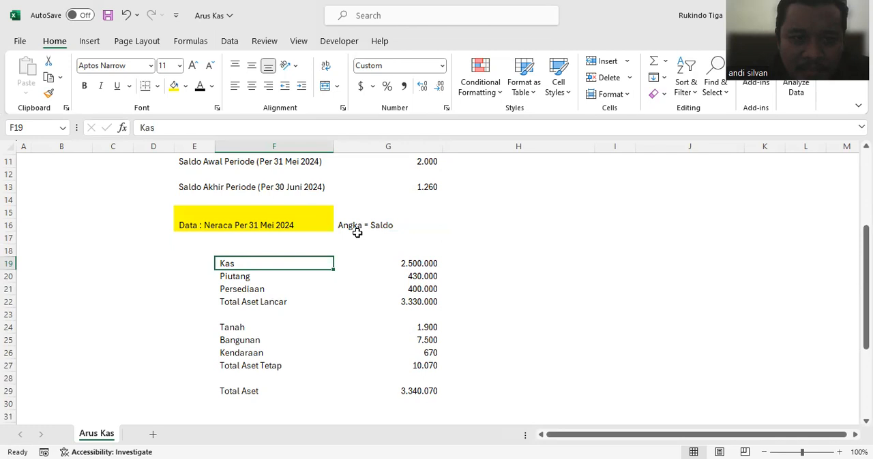
{"action": "left_click", "coordinate": [412, 266]}
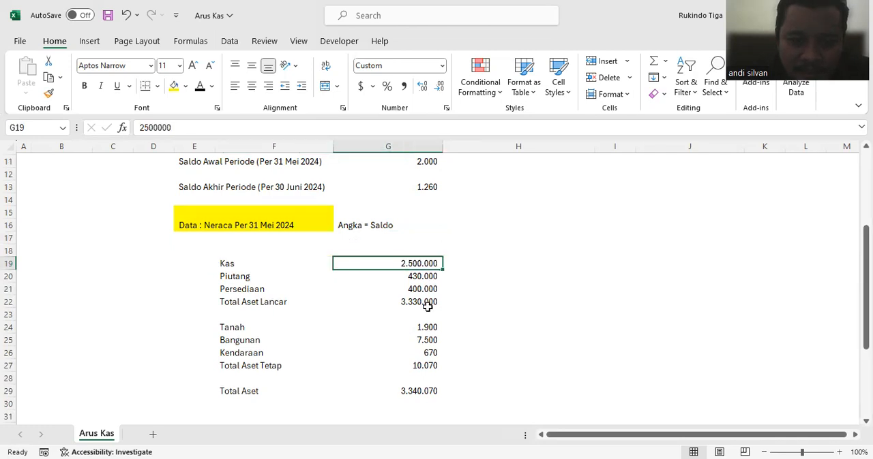
{"action": "scroll", "coordinate": [428, 307], "scroll_direction": "down", "scroll_amount": 3}
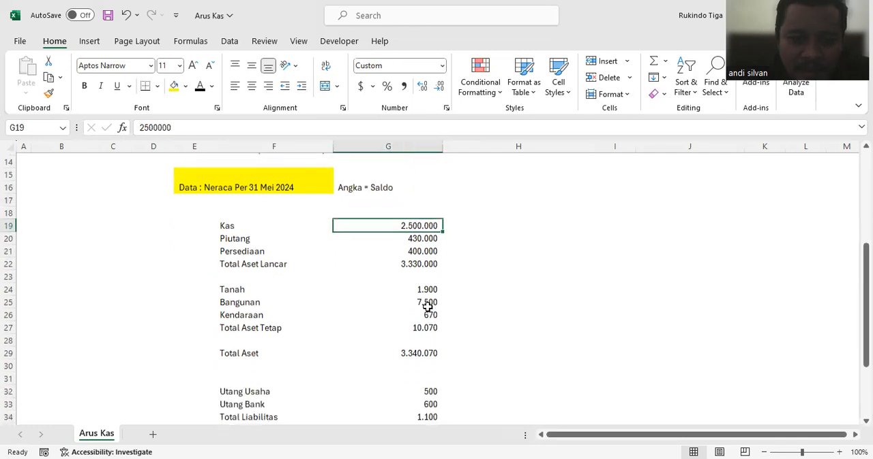
{"action": "left_click", "coordinate": [230, 291]}
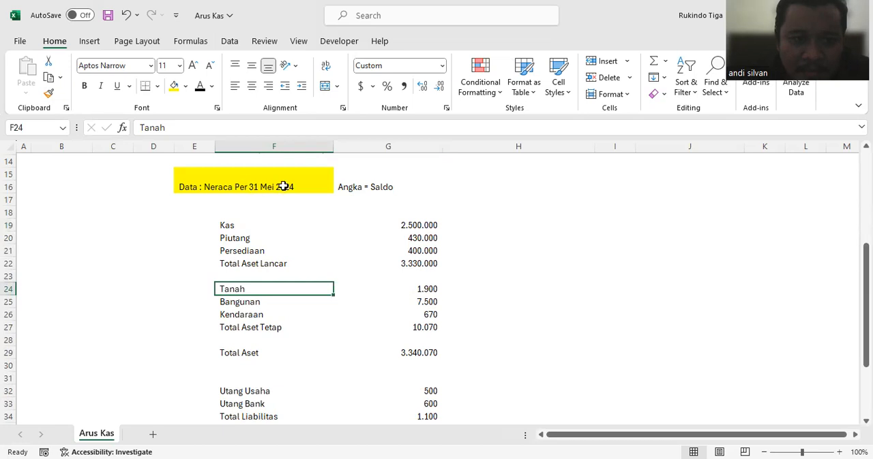
{"action": "left_click", "coordinate": [434, 291]}
Step: Change the fixed-asset total label in cell F27 to "Total Aset Tetap (Net)"
{"action": "left_click", "coordinate": [219, 327]}
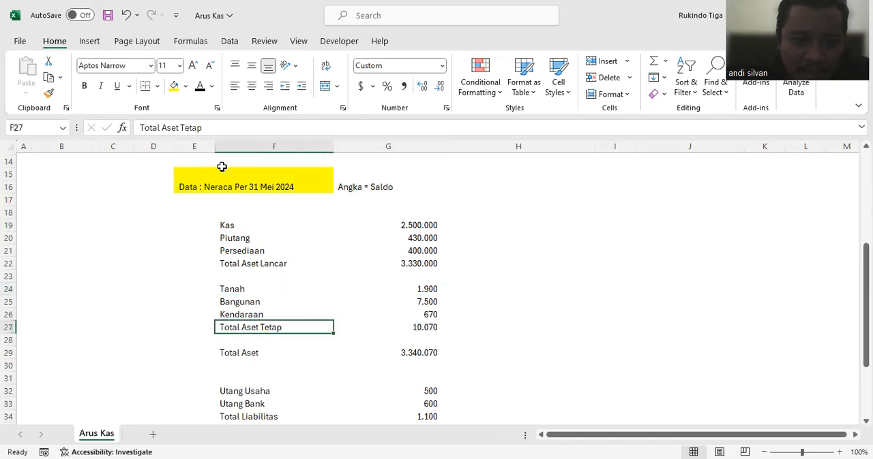
{"action": "left_click", "coordinate": [206, 128]}
{"action": "type", "text": "(Net)"}
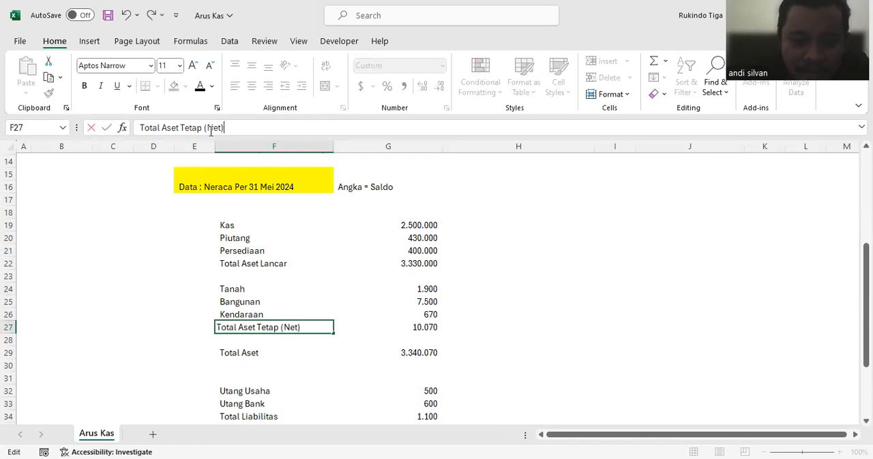
{"action": "key", "text": "Return"}
{"action": "left_click", "coordinate": [423, 323]}
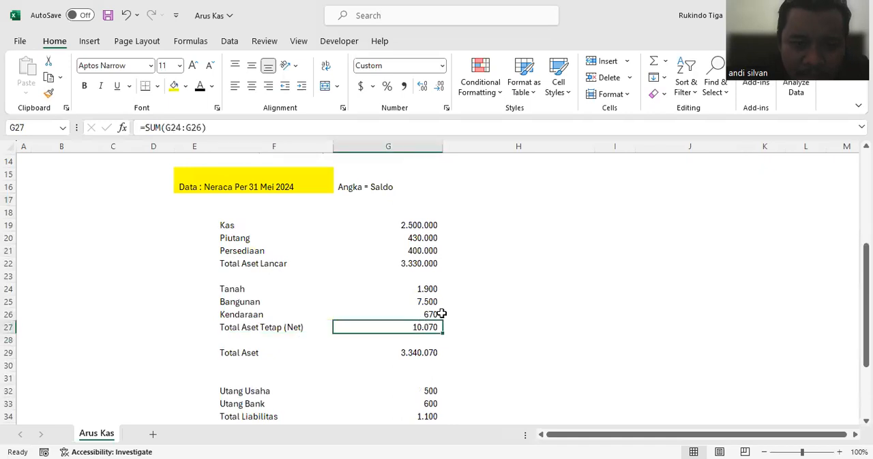
Step: Enter the equity balances 30.000 for Saldo Laba in cell G37 and 100 for Laba Tahun Berjalan in cell G38
{"action": "scroll", "coordinate": [440, 314], "scroll_direction": "down", "scroll_amount": 3}
{"action": "left_click", "coordinate": [431, 341]}
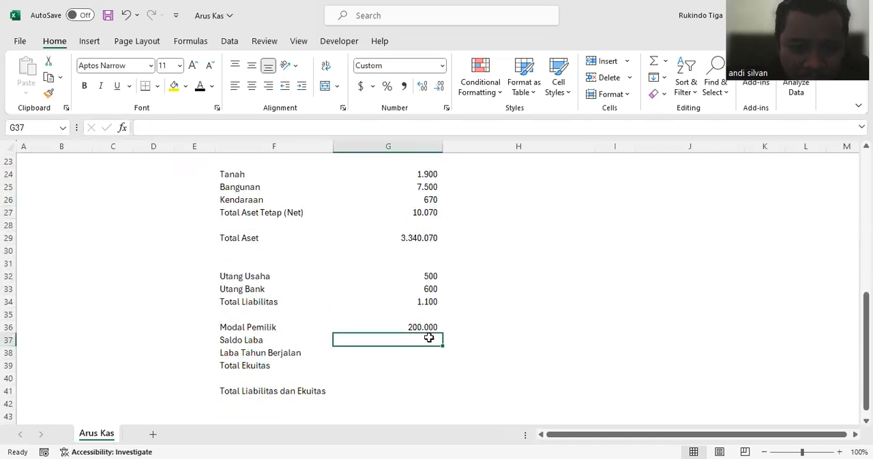
{"action": "type", "text": "30000"}
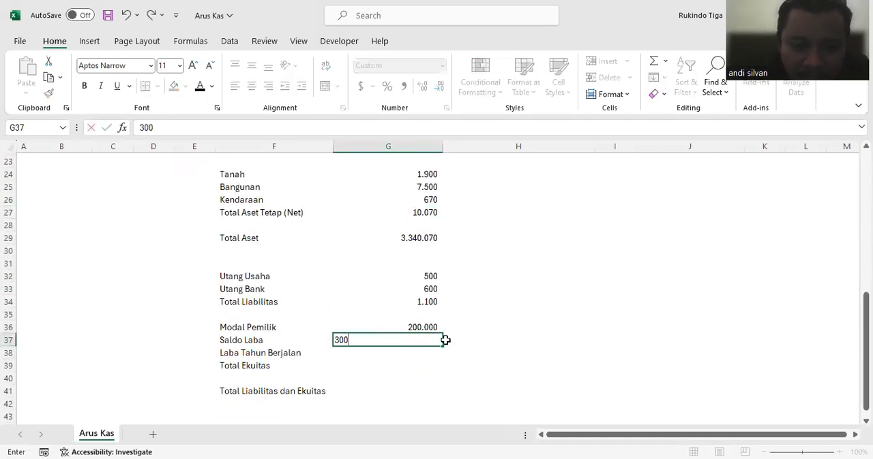
{"action": "key", "text": "Return"}
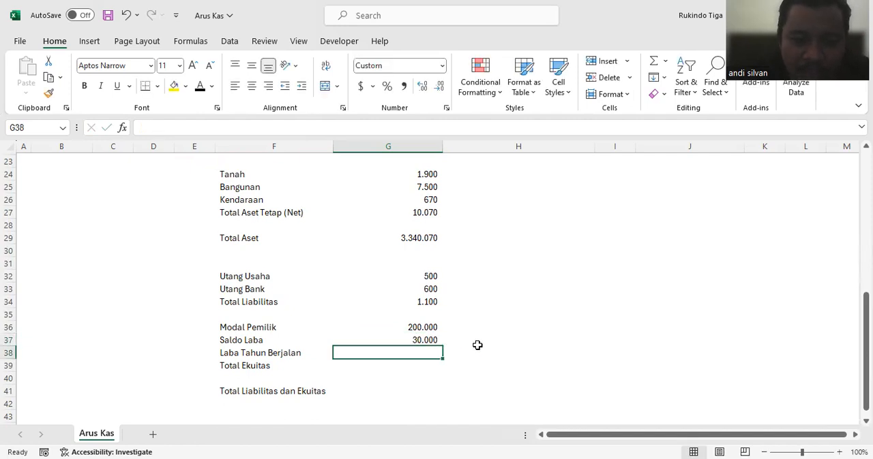
{"action": "scroll", "coordinate": [478, 345], "scroll_direction": "up", "scroll_amount": 7}
{"action": "scroll", "coordinate": [477, 346], "scroll_direction": "down", "scroll_amount": 6}
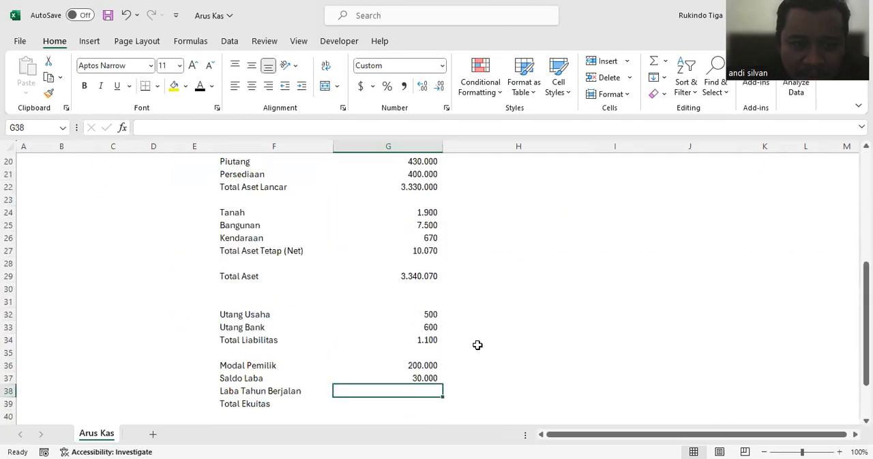
{"action": "scroll", "coordinate": [477, 346], "scroll_direction": "down", "scroll_amount": 2}
{"action": "type", "text": "1"}
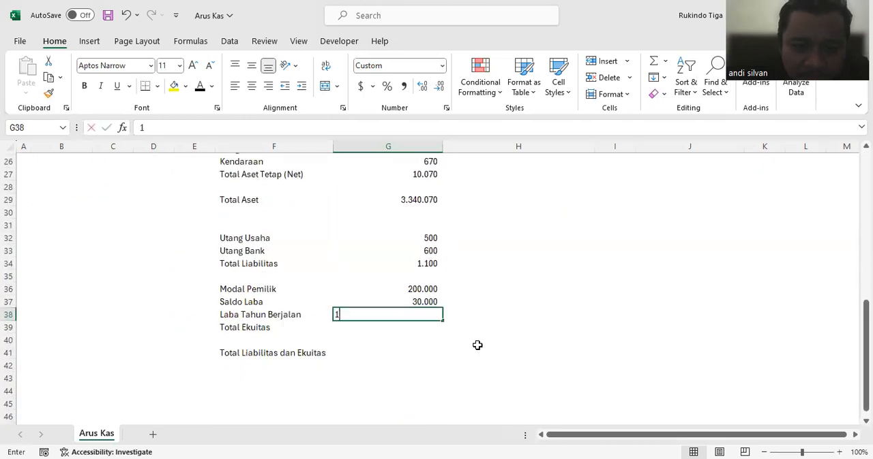
{"action": "type", "text": "00"}
{"action": "key", "text": "Return"}
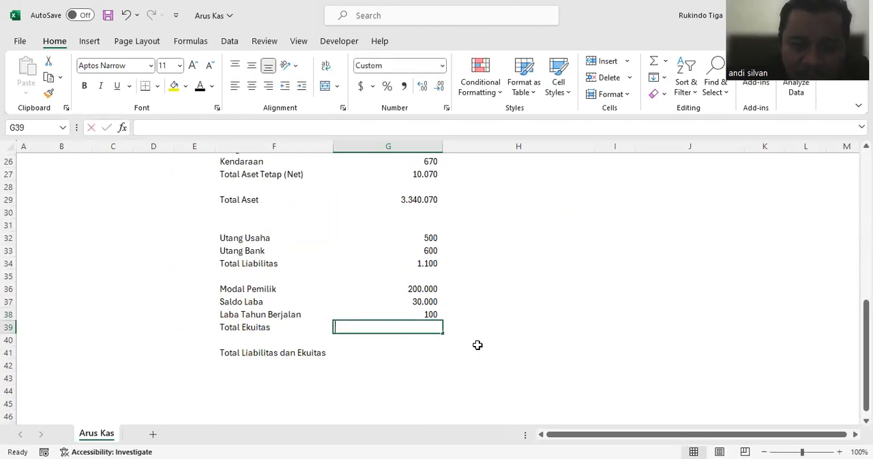
{"action": "type", "text": "=sum("}
Step: Calculate Total Ekuitas in cell G39 as the SUM of G36:G38
{"action": "left_click_drag", "start_coordinate": [402, 289], "coordinate": [412, 311]}
{"action": "key", "text": "Return"}
Step: Calculate Total Liabilitas dan Ekuitas in cell G41 by adding Total Liabilitas (G34) and Total Ekuitas (G39)
{"action": "left_click", "coordinate": [414, 351]}
{"action": "type", "text": "="}
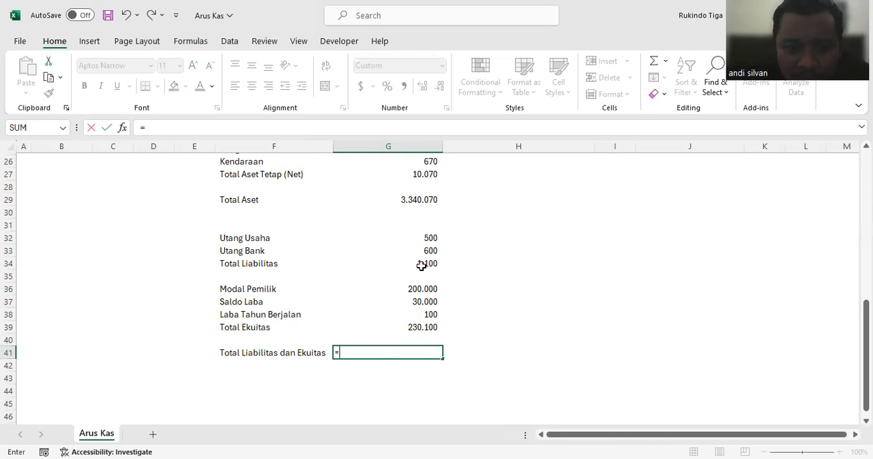
{"action": "left_click", "coordinate": [420, 265]}
{"action": "type", "text": "+"}
{"action": "left_click", "coordinate": [429, 328]}
{"action": "key", "text": "Return"}
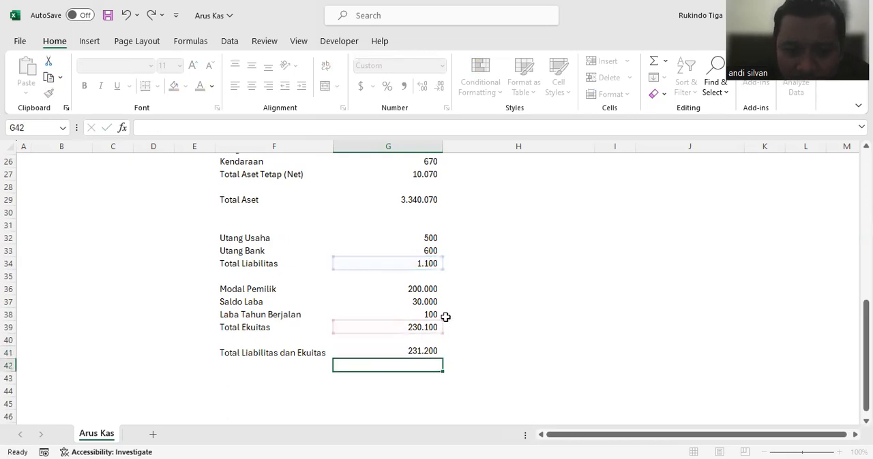
Step: Add a balance check in cell G42 that subtracts Total Aset from Total Liabilitas dan Ekuitas with =G41-G29
{"action": "type", "text": "="}
{"action": "left_click", "coordinate": [428, 351]}
{"action": "type", "text": "-"}
{"action": "left_click", "coordinate": [416, 200]}
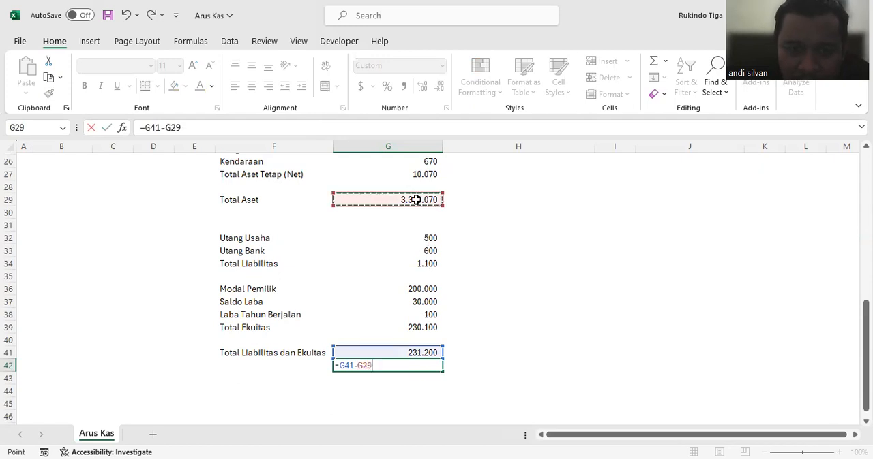
{"action": "key", "text": "Return"}
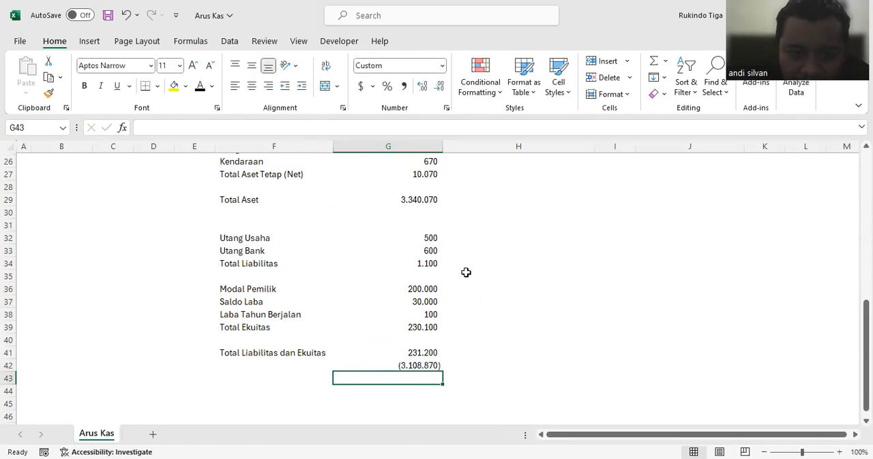
Step: Replace the Kas balance in cell G19 with 608.870
{"action": "scroll", "coordinate": [466, 273], "scroll_direction": "up", "scroll_amount": 5}
{"action": "left_click", "coordinate": [430, 264]}
{"action": "key", "text": "Delete"}
{"action": "scroll", "coordinate": [432, 264], "scroll_direction": "down", "scroll_amount": 5}
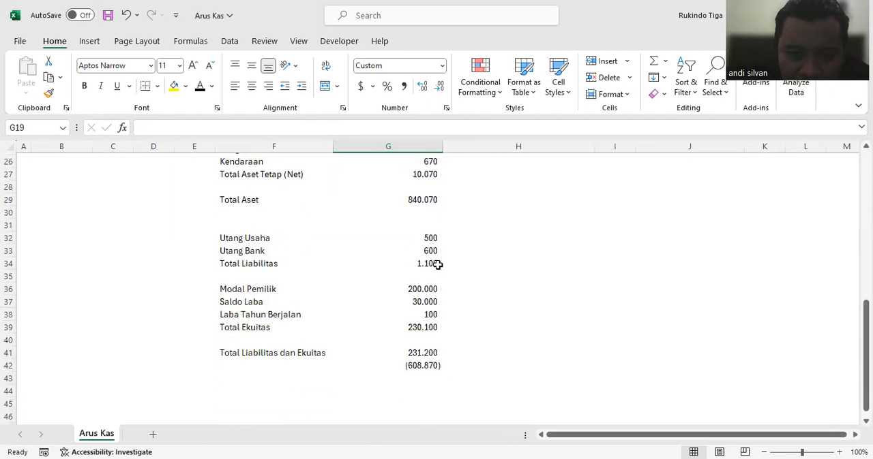
{"action": "scroll", "coordinate": [437, 264], "scroll_direction": "up", "scroll_amount": 5}
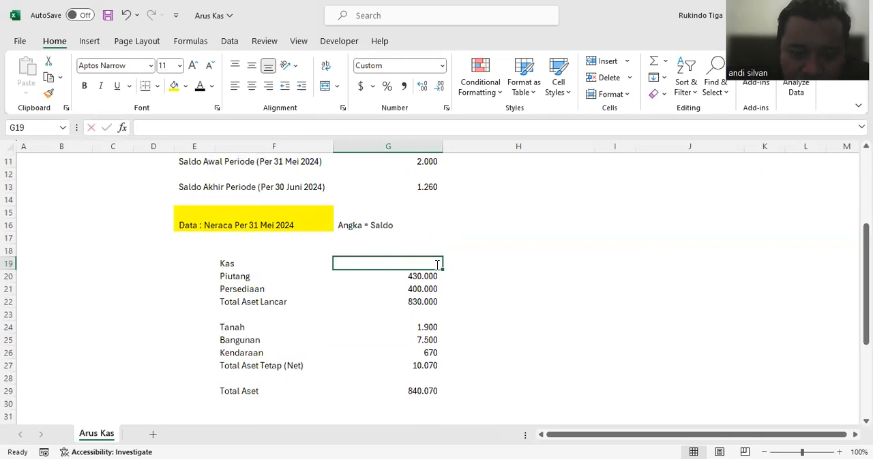
{"action": "type", "text": "608870"}
{"action": "key", "text": "Return"}
Step: Clear the Piutang balance in cell G20 and review the difference between the two balance sheet totals
{"action": "scroll", "coordinate": [471, 269], "scroll_direction": "down", "scroll_amount": 6}
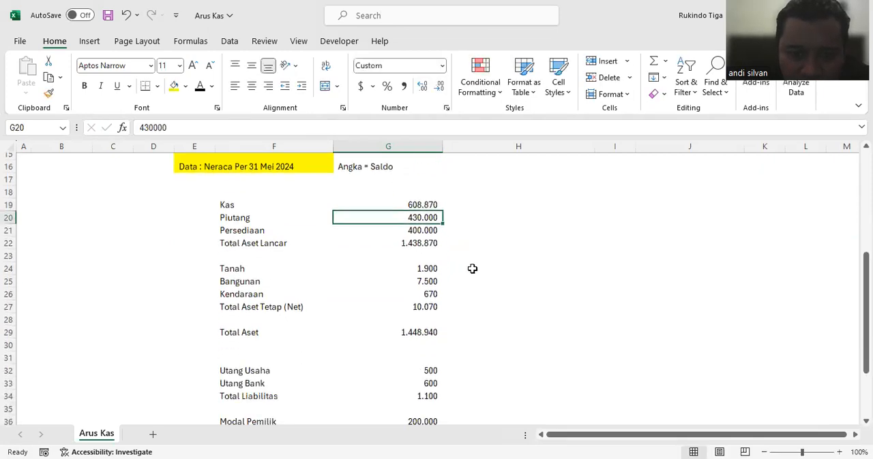
{"action": "scroll", "coordinate": [472, 269], "scroll_direction": "up", "scroll_amount": 3}
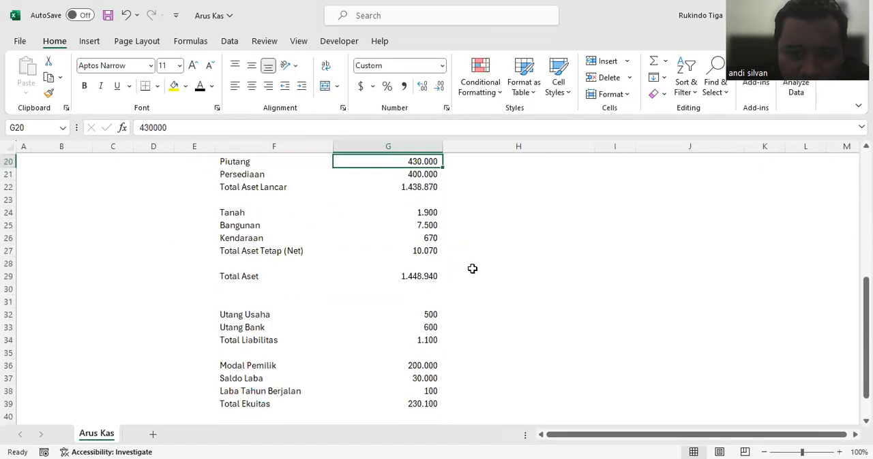
{"action": "scroll", "coordinate": [472, 268], "scroll_direction": "up", "scroll_amount": 1}
{"action": "key", "text": "Delete"}
{"action": "scroll", "coordinate": [471, 268], "scroll_direction": "down", "scroll_amount": 4}
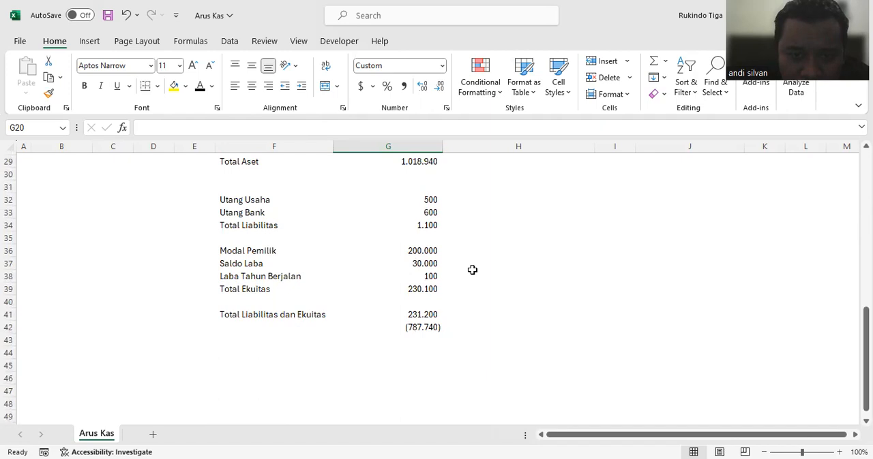
{"action": "scroll", "coordinate": [472, 270], "scroll_direction": "up", "scroll_amount": 4}
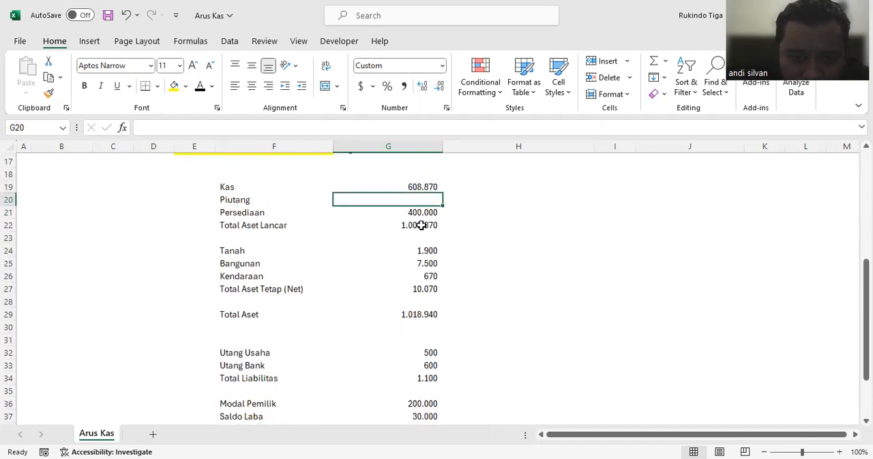
{"action": "scroll", "coordinate": [430, 280], "scroll_direction": "down", "scroll_amount": 2}
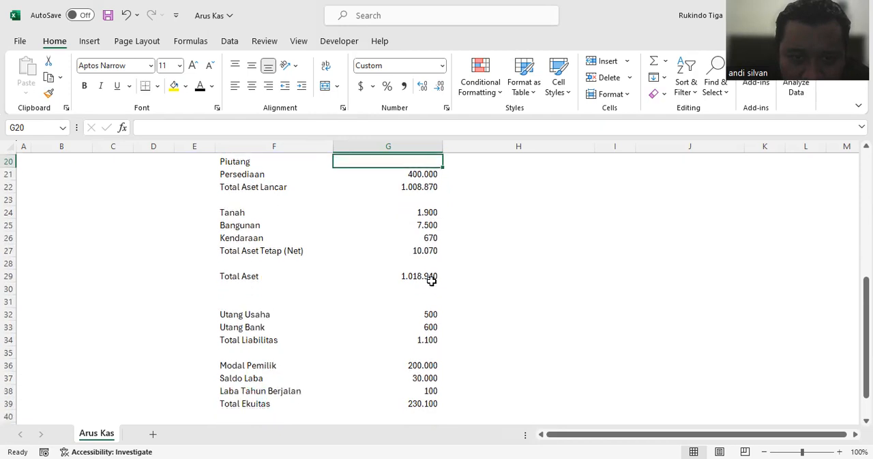
Step: Change the Utang Usaha balance in cell G32 to the formula =500+787740
{"action": "left_click", "coordinate": [425, 277]}
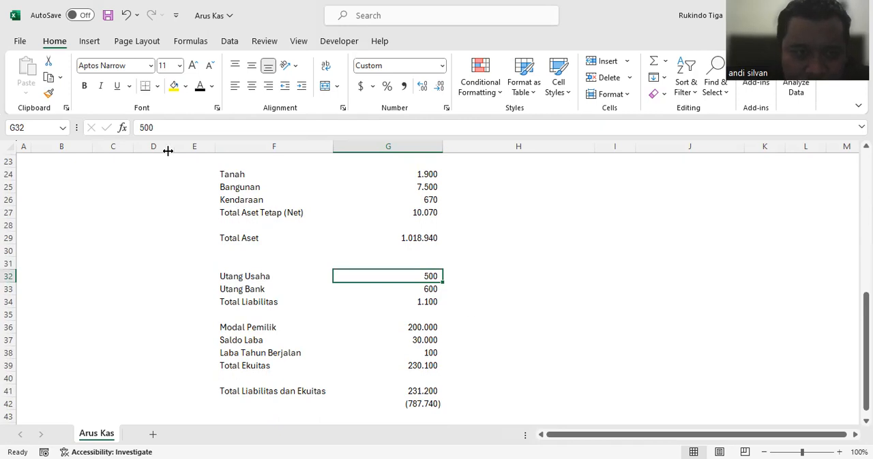
{"action": "left_click", "coordinate": [141, 127]}
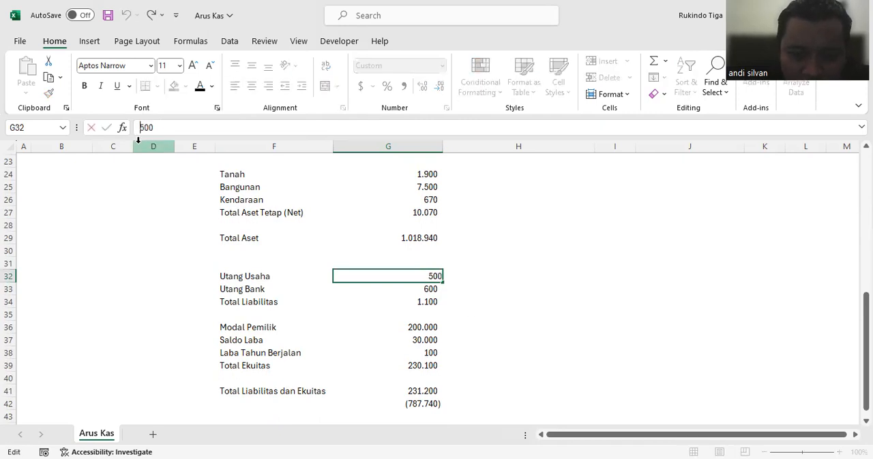
{"action": "type", "text": "="}
{"action": "left_click", "coordinate": [167, 131]}
{"action": "type", "text": "+"}
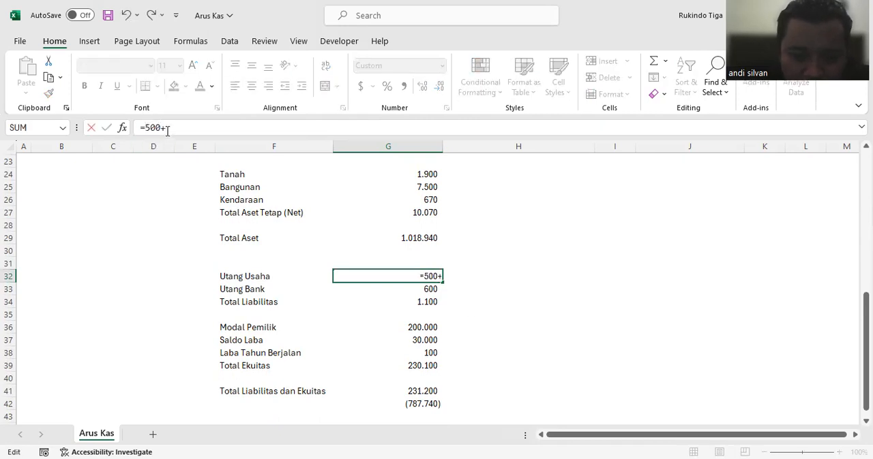
{"action": "type", "text": "78774"}
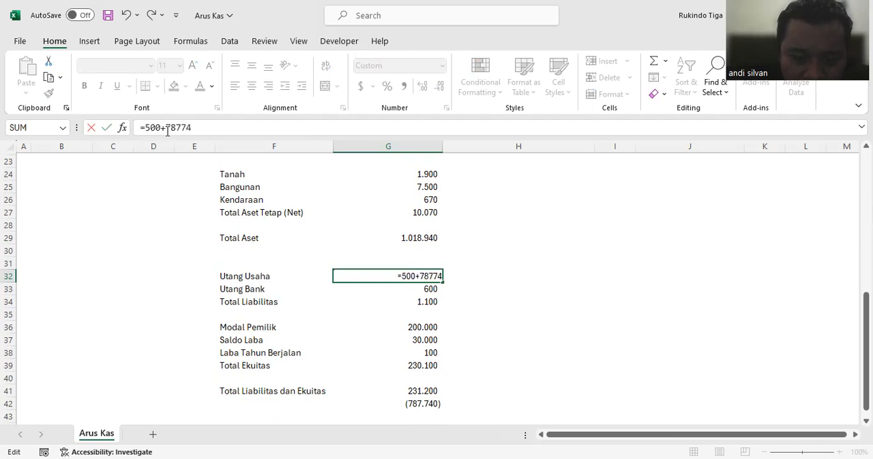
{"action": "key", "text": "Return"}
Step: Enter balances of 200.000 for Piutang in cell G20 and 200.000 for Persediaan in cell G21
{"action": "scroll", "coordinate": [448, 250], "scroll_direction": "up", "scroll_amount": 2}
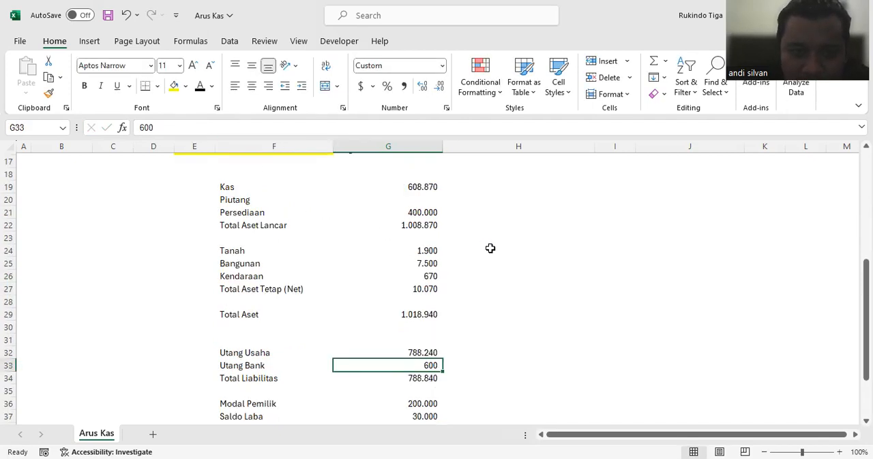
{"action": "left_click", "coordinate": [405, 196]}
{"action": "type", "text": "2"}
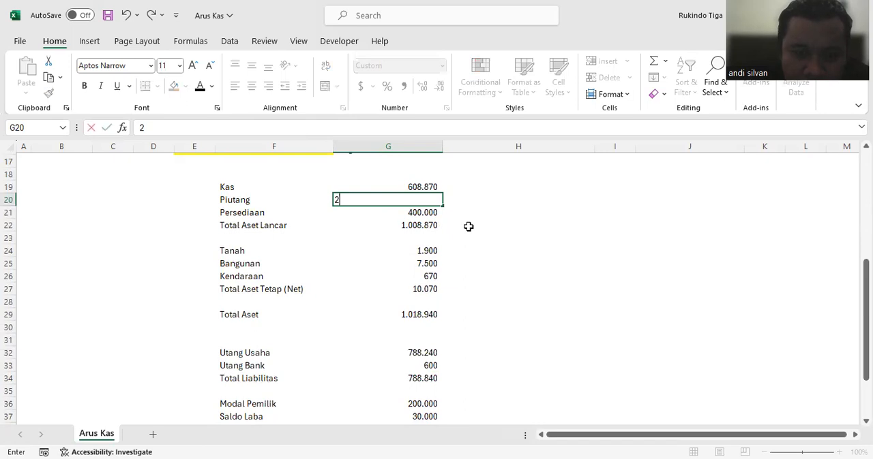
{"action": "type", "text": "00000"}
{"action": "key", "text": "Return"}
{"action": "type", "text": "200.00"}
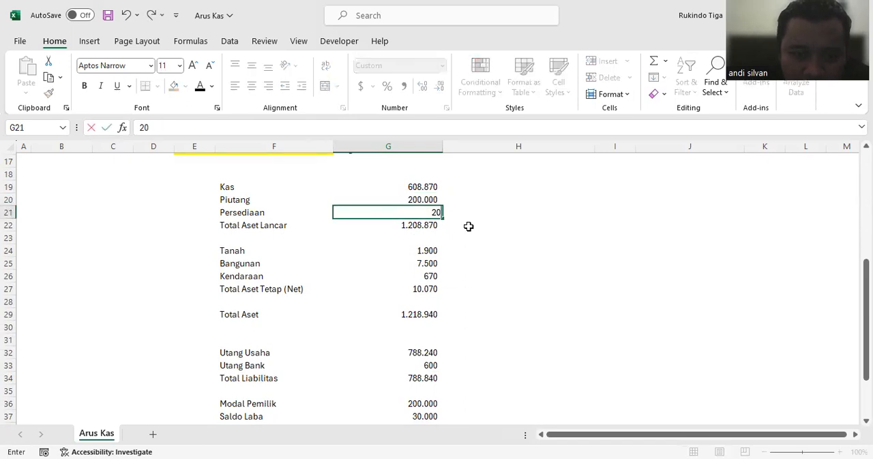
{"action": "type", "text": "0"}
{"action": "key", "text": "Return"}
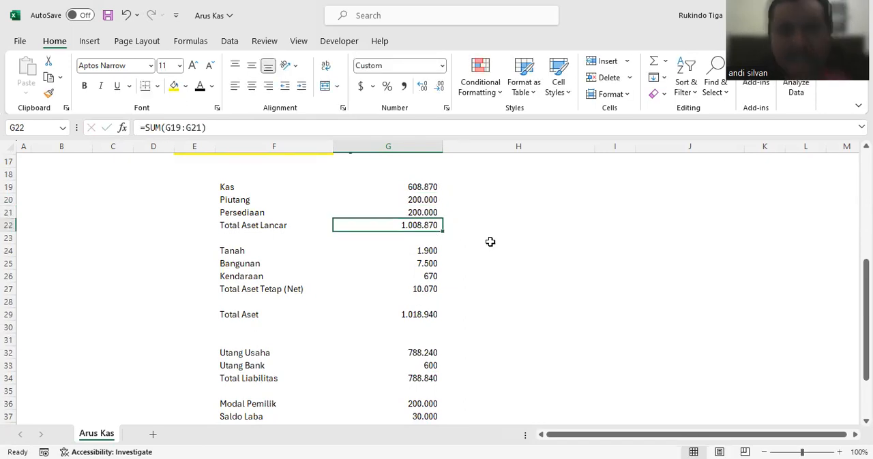
Step: Highlight the Total Aset label and amount in F29:G29 with a yellow fill
{"action": "scroll", "coordinate": [488, 244], "scroll_direction": "down", "scroll_amount": 3}
{"action": "scroll", "coordinate": [414, 300], "scroll_direction": "up", "scroll_amount": 3}
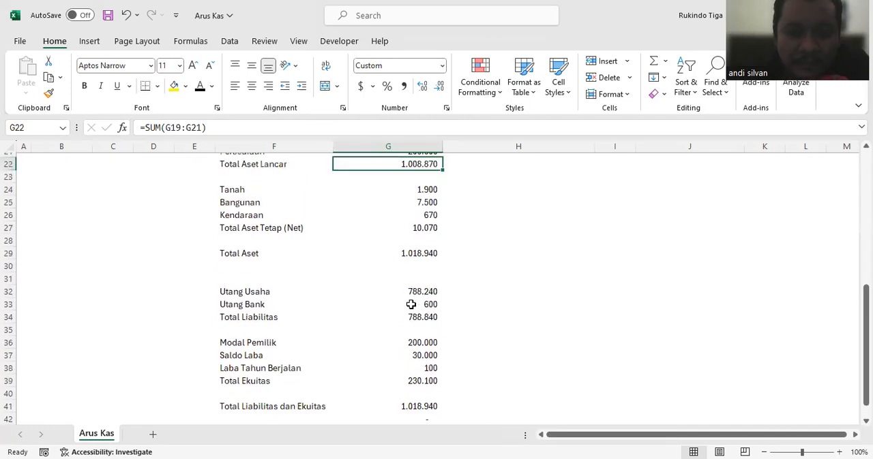
{"action": "left_click_drag", "start_coordinate": [246, 314], "coordinate": [410, 316]}
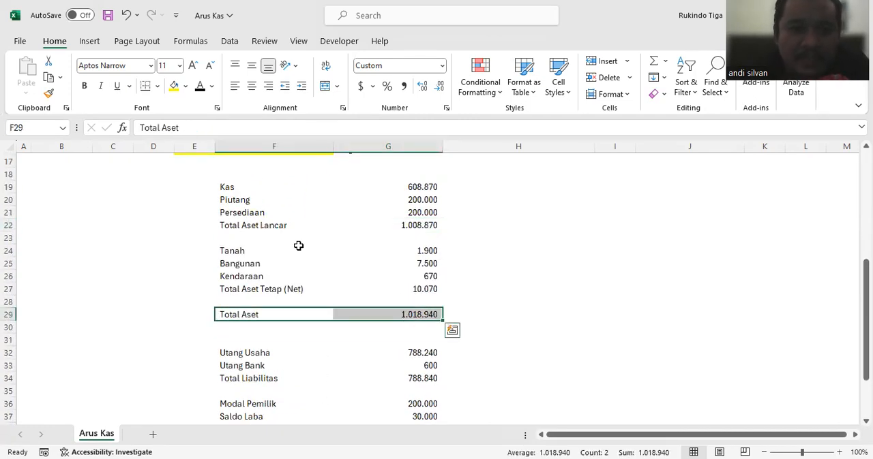
{"action": "left_click", "coordinate": [174, 85]}
{"action": "left_click", "coordinate": [483, 261]}
{"action": "scroll", "coordinate": [459, 250], "scroll_direction": "up", "scroll_amount": 1}
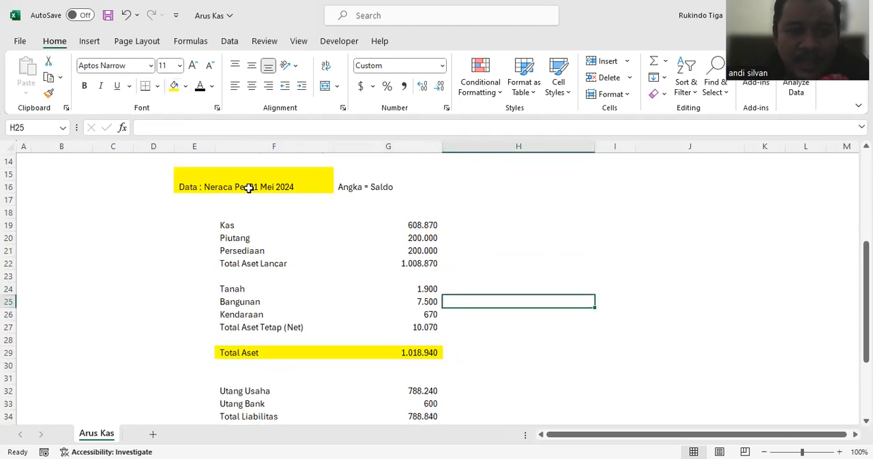
Step: Highlight the Total Liabilitas dan Ekuitas label and amount in F41:G41 with a light blue fill
{"action": "scroll", "coordinate": [386, 222], "scroll_direction": "down", "scroll_amount": 4}
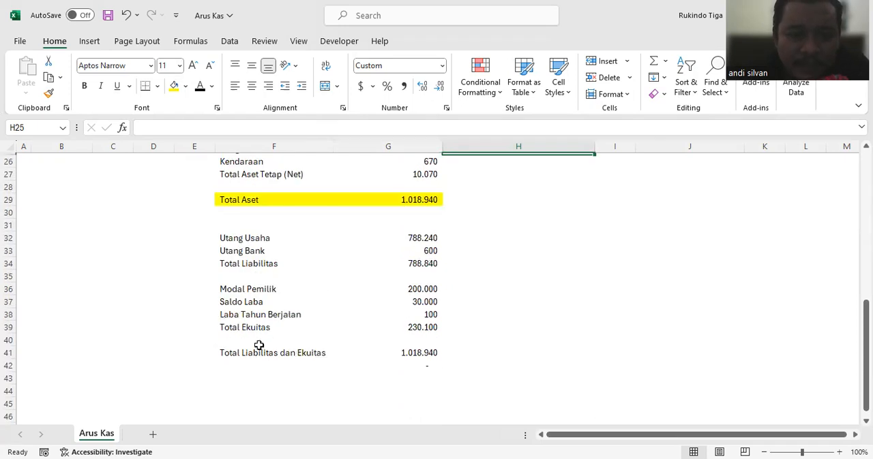
{"action": "left_click_drag", "start_coordinate": [247, 351], "coordinate": [252, 340]}
{"action": "left_click_drag", "start_coordinate": [371, 343], "coordinate": [400, 350]}
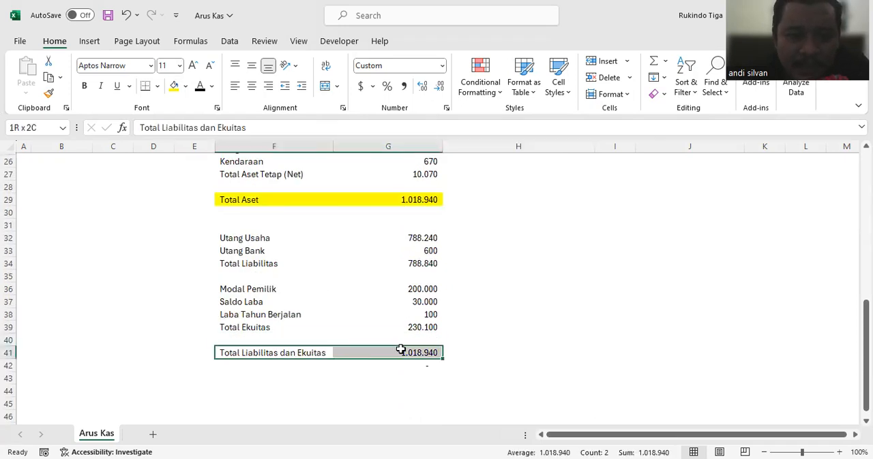
{"action": "left_click", "coordinate": [185, 86]}
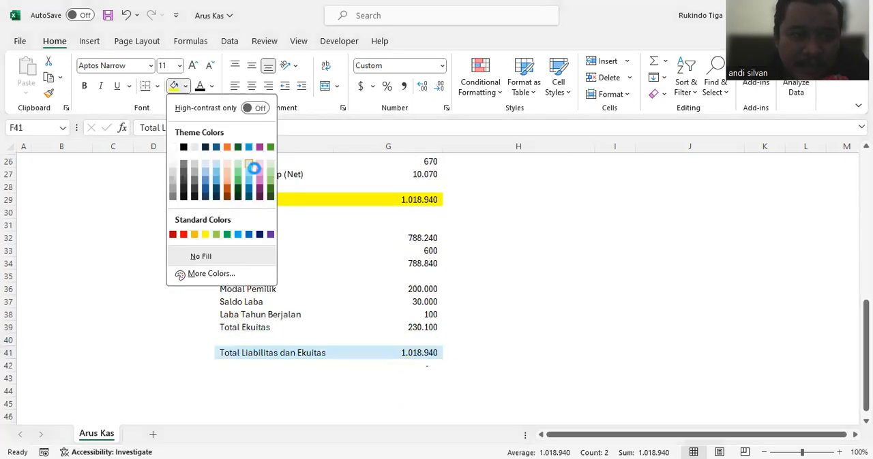
{"action": "left_click", "coordinate": [252, 167]}
Step: Change the fill of the Total Aset label and amount in F29:G29 to the same light blue
{"action": "left_click_drag", "start_coordinate": [230, 200], "coordinate": [388, 200]}
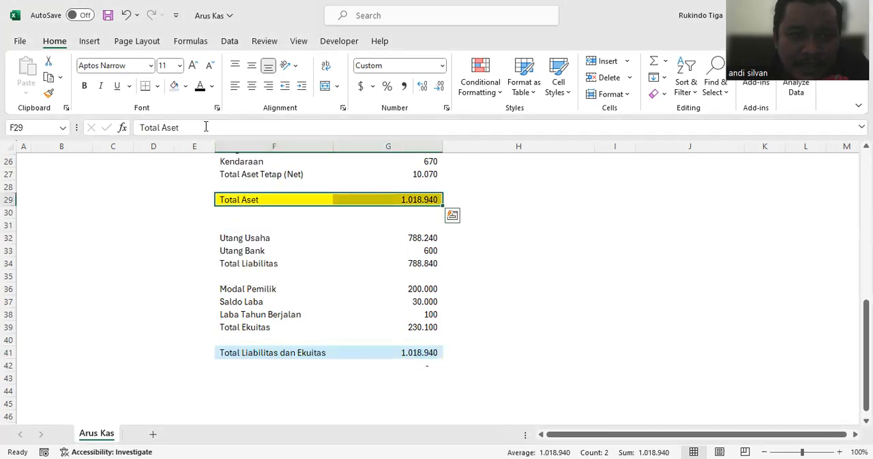
{"action": "left_click", "coordinate": [175, 89]}
{"action": "left_click", "coordinate": [553, 287]}
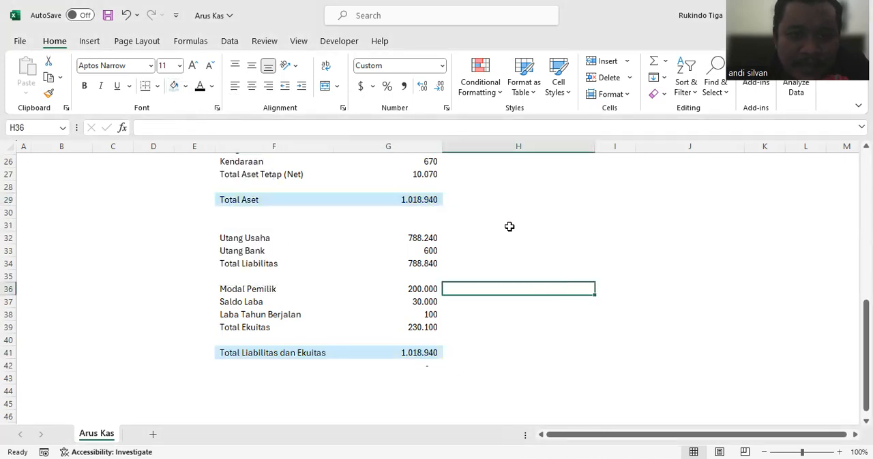
Step: Review the June 2024 cash flow overview and the 31 May 2024 balance sheet, and select the Kas balance in cell G19
{"action": "scroll", "coordinate": [509, 227], "scroll_direction": "up", "scroll_amount": 5}
{"action": "scroll", "coordinate": [509, 227], "scroll_direction": "down", "scroll_amount": 3}
{"action": "scroll", "coordinate": [509, 227], "scroll_direction": "up", "scroll_amount": 3}
{"action": "scroll", "coordinate": [509, 228], "scroll_direction": "up", "scroll_amount": 4}
{"action": "scroll", "coordinate": [493, 230], "scroll_direction": "down", "scroll_amount": 3}
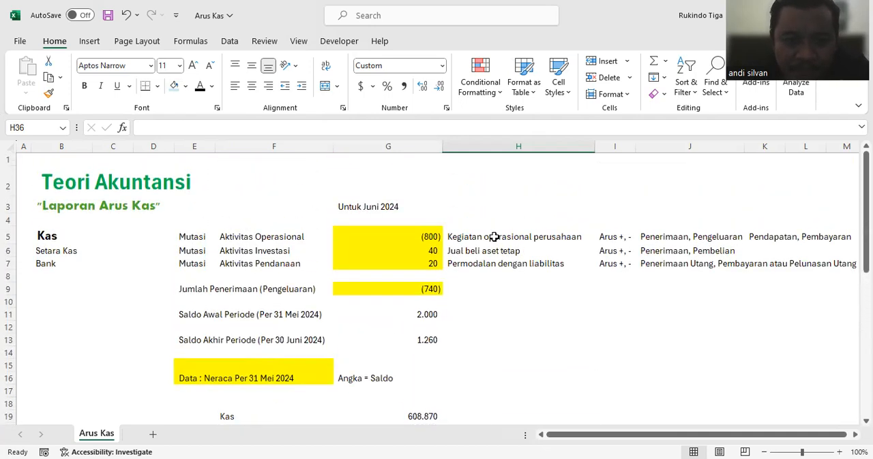
{"action": "scroll", "coordinate": [493, 238], "scroll_direction": "down", "scroll_amount": 1}
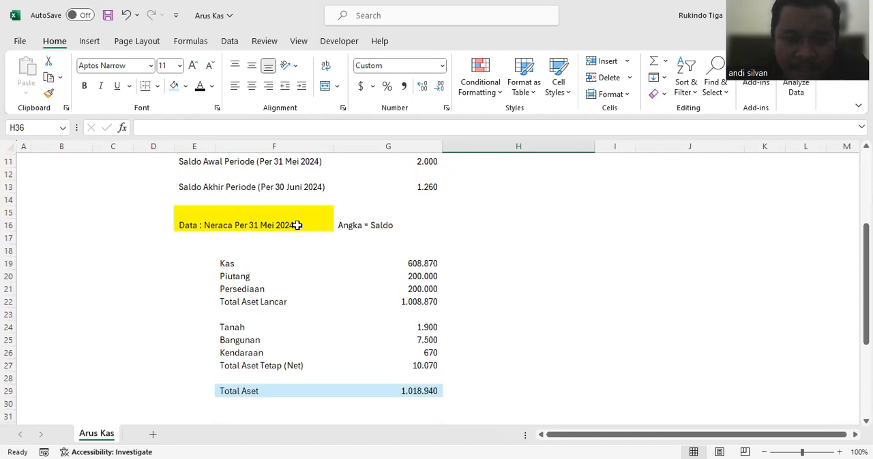
{"action": "left_click", "coordinate": [406, 264]}
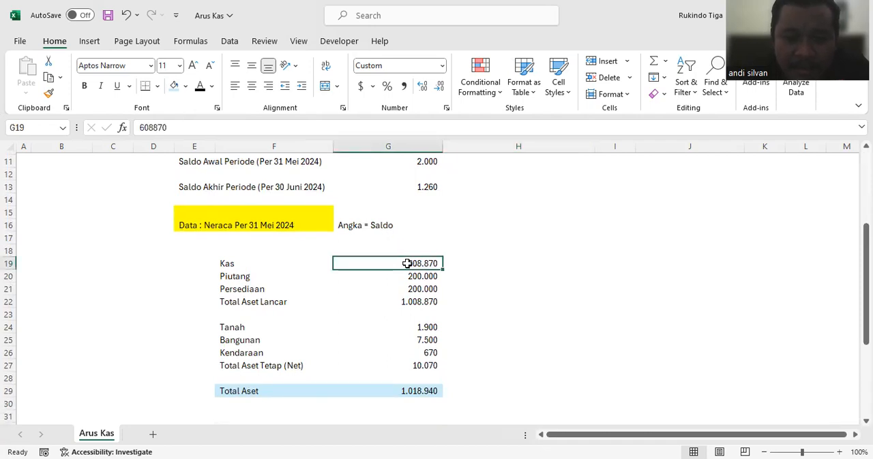
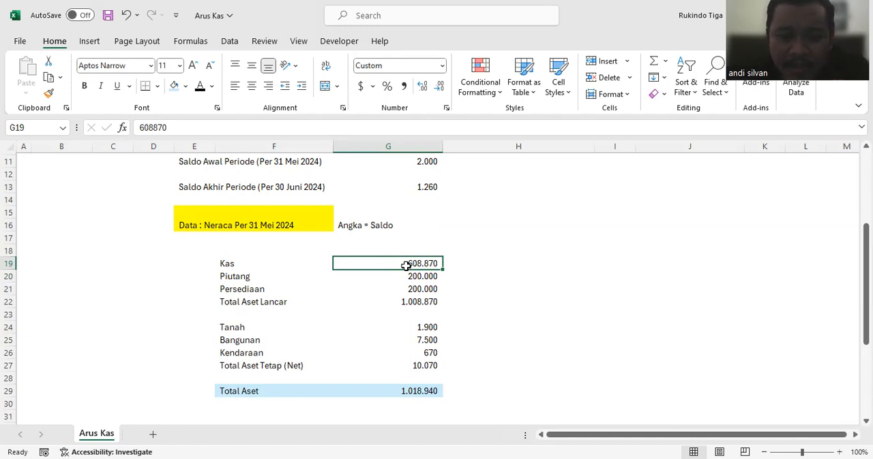
Step: Change the fill of the Total Aset cells F29:G29 and the Total Liabilitas dan Ekuitas cells F41:G41 to a darker sky blue
{"action": "scroll", "coordinate": [405, 266], "scroll_direction": "down", "scroll_amount": 4}
{"action": "left_click", "coordinate": [243, 238]}
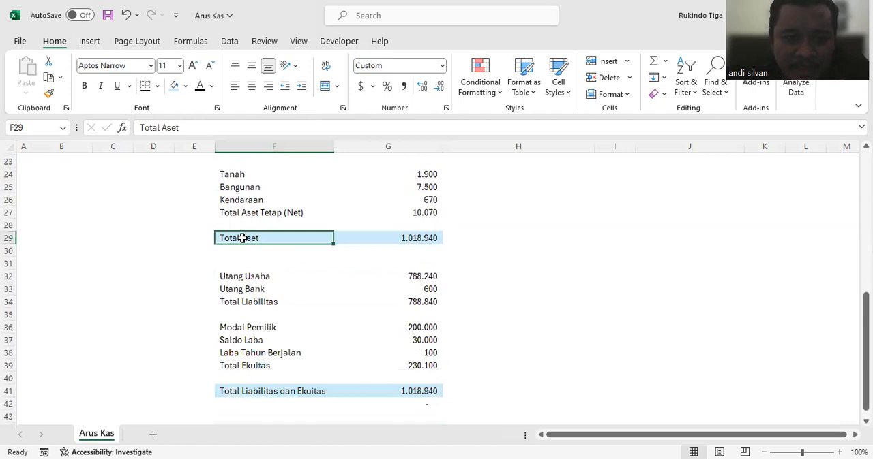
{"action": "left_click_drag", "start_coordinate": [242, 238], "coordinate": [395, 236]}
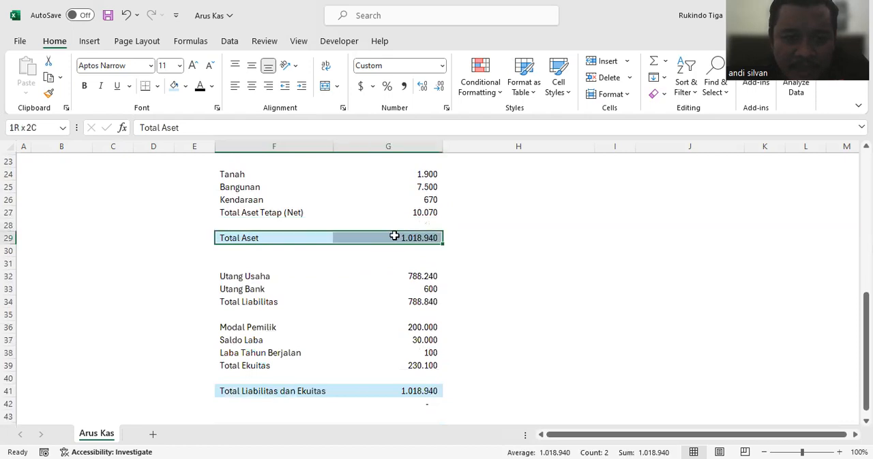
{"action": "left_click", "coordinate": [185, 86]}
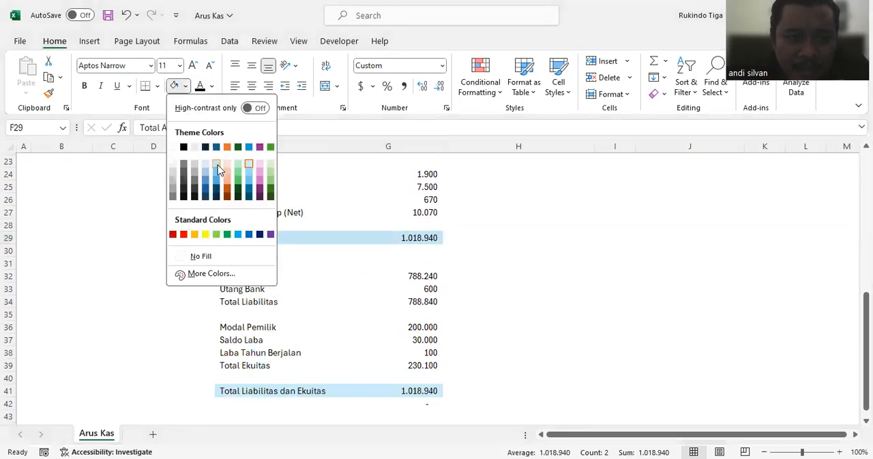
{"action": "scroll", "coordinate": [285, 289], "scroll_direction": "down", "scroll_amount": 2}
{"action": "left_click_drag", "start_coordinate": [286, 315], "coordinate": [399, 316]}
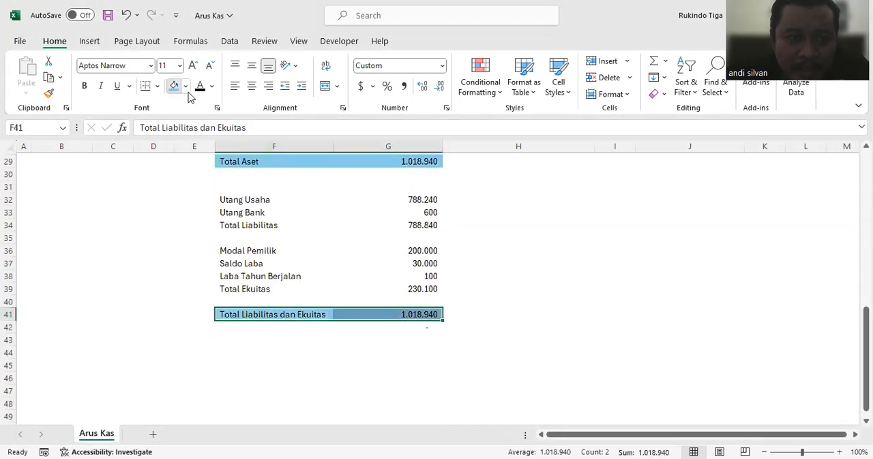
{"action": "left_click", "coordinate": [518, 289]}
Step: Enter the income statement heading "Laba Rugi Untuk Bulan Juni 2024" in cell E44, below the balance sheet
{"action": "scroll", "coordinate": [516, 255], "scroll_direction": "up", "scroll_amount": 6}
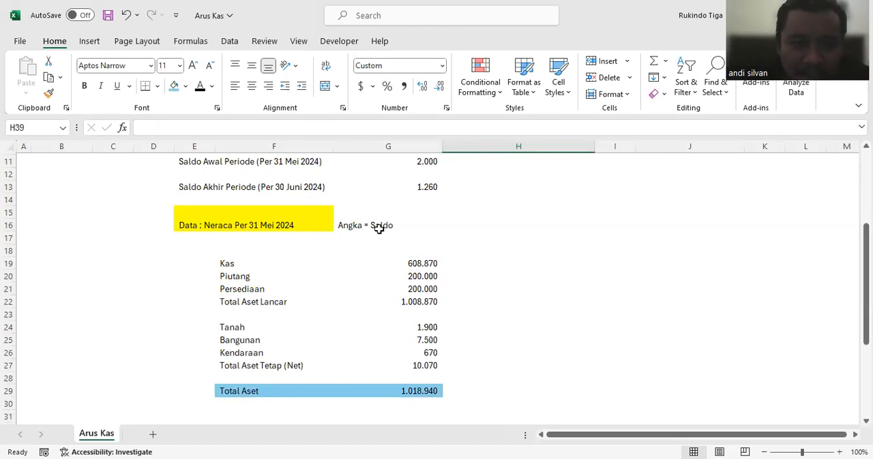
{"action": "scroll", "coordinate": [402, 225], "scroll_direction": "down", "scroll_amount": 6}
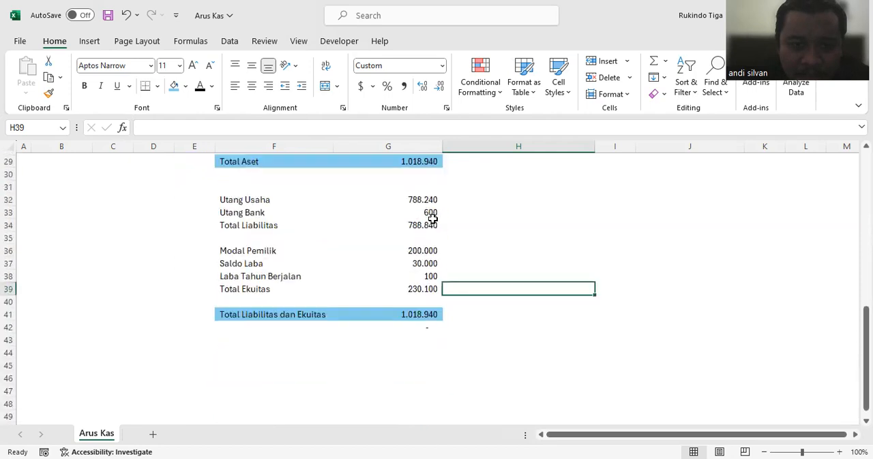
{"action": "left_click", "coordinate": [207, 349]}
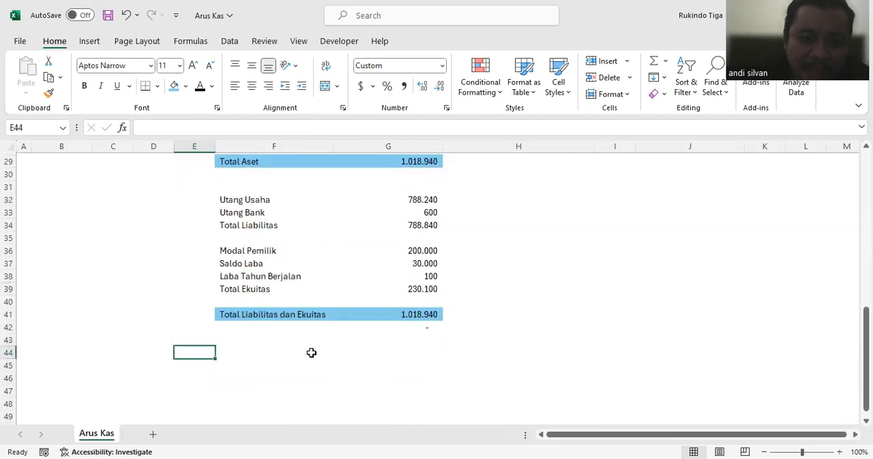
{"action": "type", "text": "Laba"}
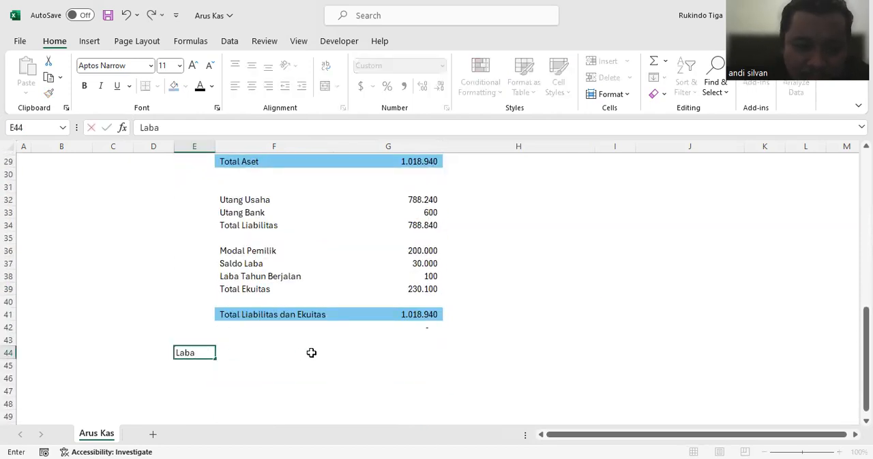
{"action": "type", "text": " Rugi"}
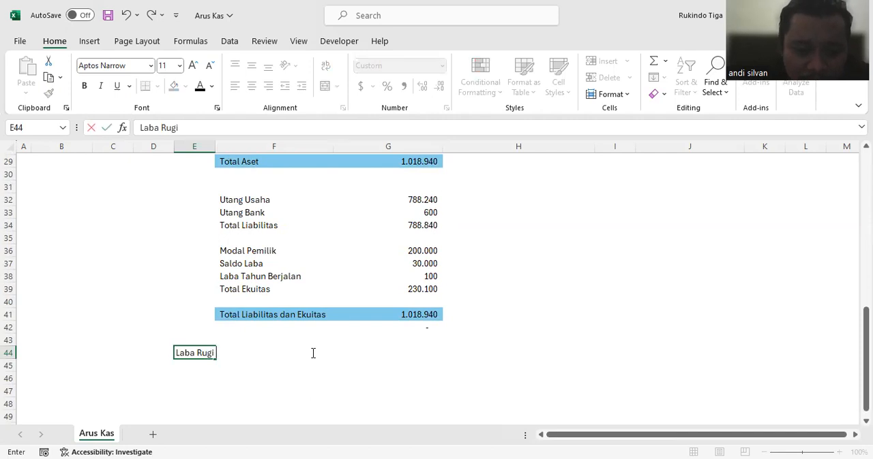
{"action": "type", "text": " Untuk Bulan Juni 2024"}
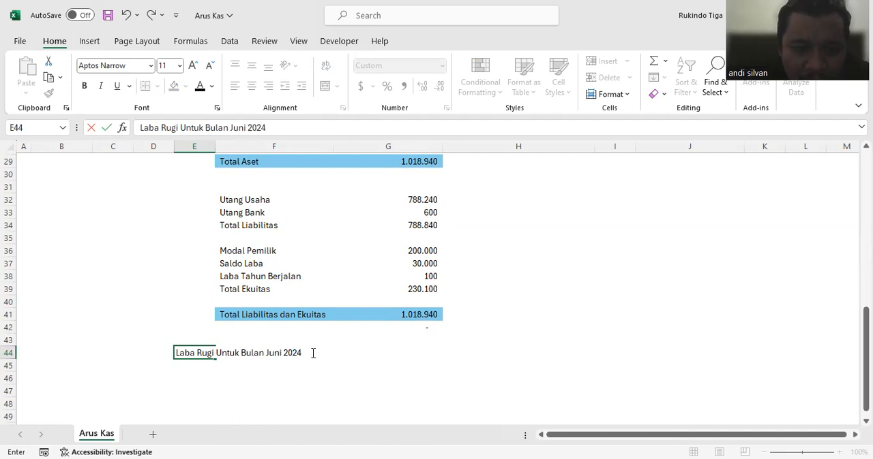
{"action": "key", "text": "Return"}
Step: Add the revenue label "Pendapatan" in cell F46 under the Laba Rugi heading
{"action": "scroll", "coordinate": [332, 330], "scroll_direction": "up", "scroll_amount": 6}
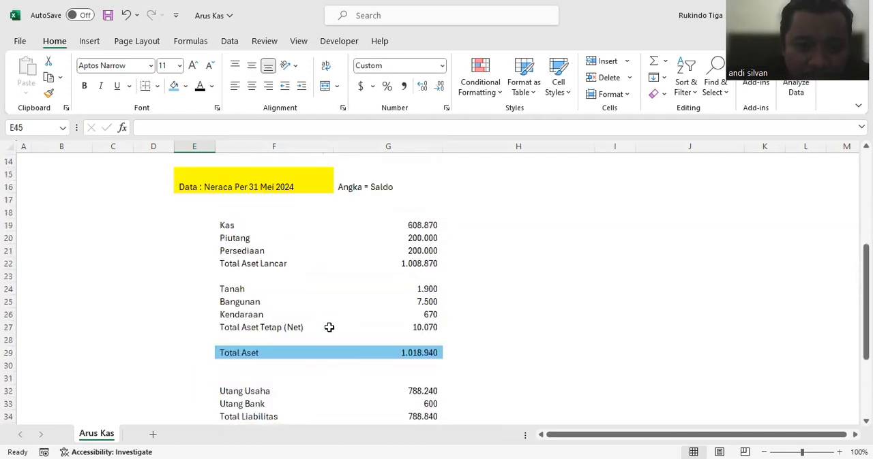
{"action": "scroll", "coordinate": [344, 310], "scroll_direction": "down", "scroll_amount": 5}
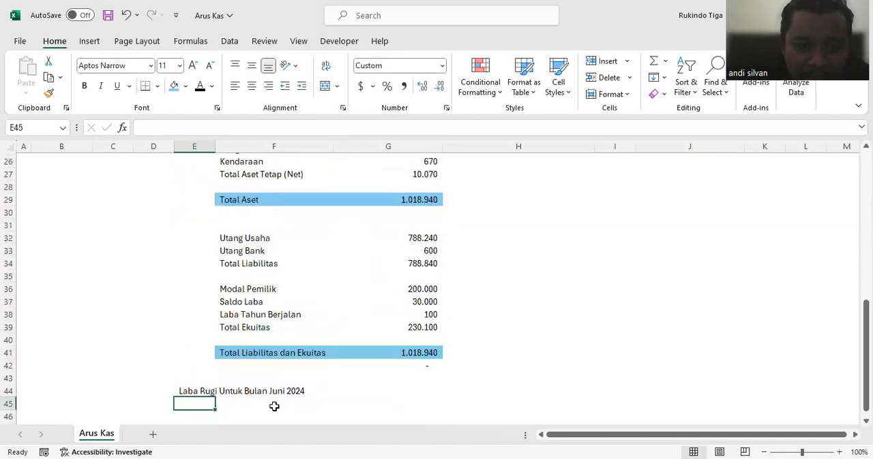
{"action": "left_click", "coordinate": [274, 406]}
{"action": "scroll", "coordinate": [276, 403], "scroll_direction": "down", "scroll_amount": 1}
{"action": "left_click", "coordinate": [286, 377]}
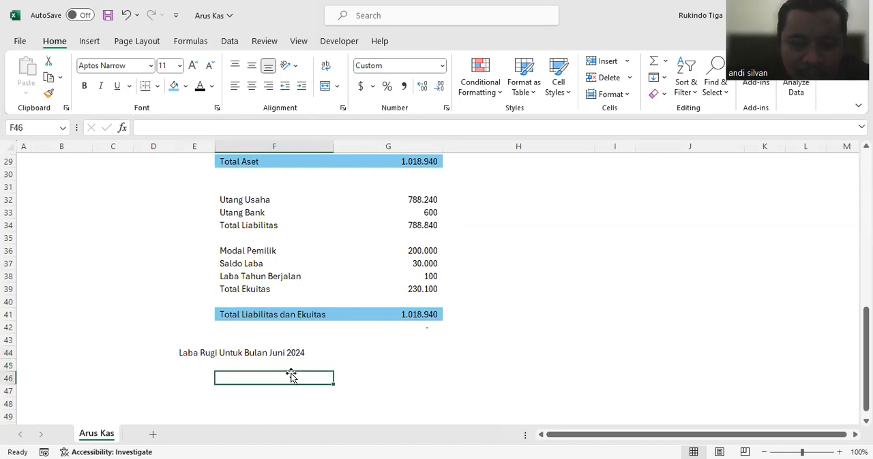
{"action": "type", "text": "Pendap"}
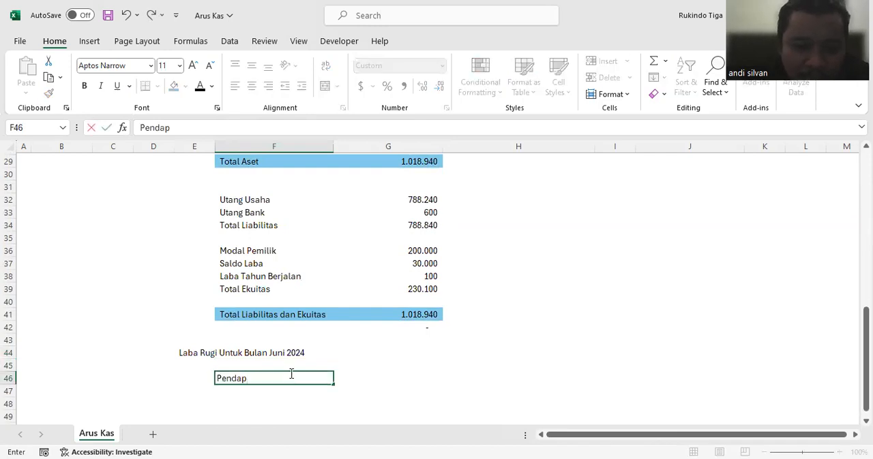
{"action": "type", "text": "atan"}
{"action": "key", "text": "Return"}
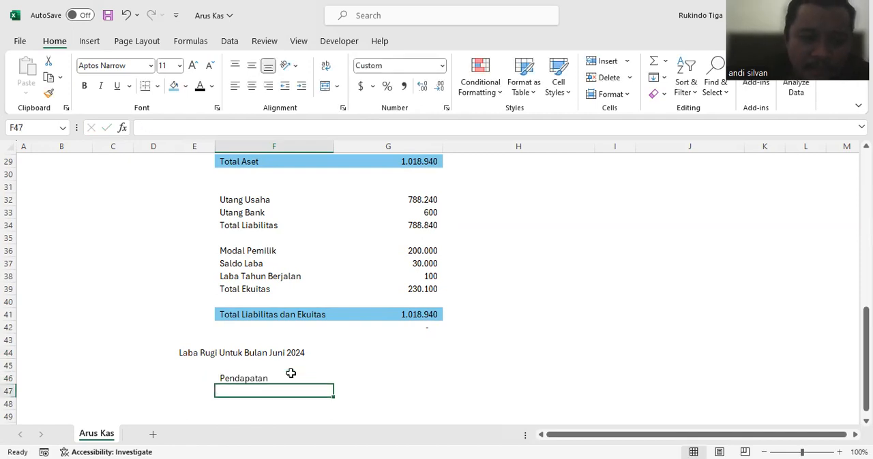
Step: Enter the expense labels "Beban Pegawai" and "Beban Bahan Habis Pakai" in cells F48 and F49
{"action": "scroll", "coordinate": [290, 372], "scroll_direction": "down", "scroll_amount": 2}
{"action": "left_click", "coordinate": [392, 300]}
{"action": "left_click", "coordinate": [225, 325]}
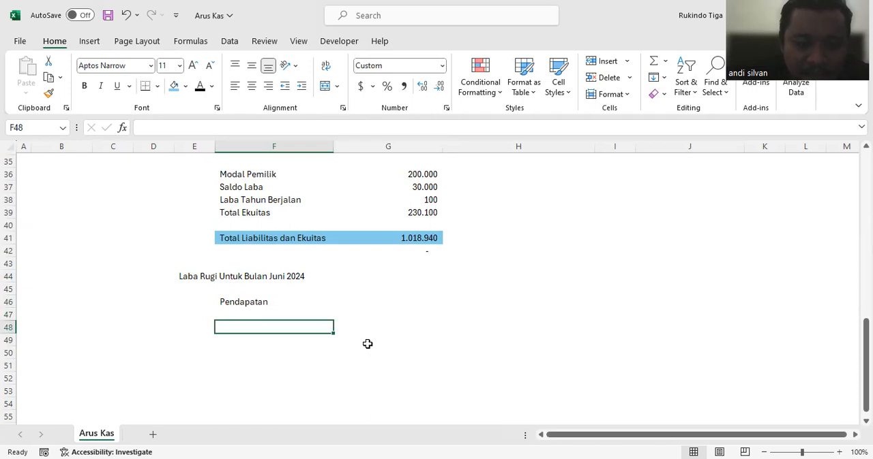
{"action": "type", "text": "Beban Pegawai"}
{"action": "key", "text": "Return"}
{"action": "type", "text": "Beb"}
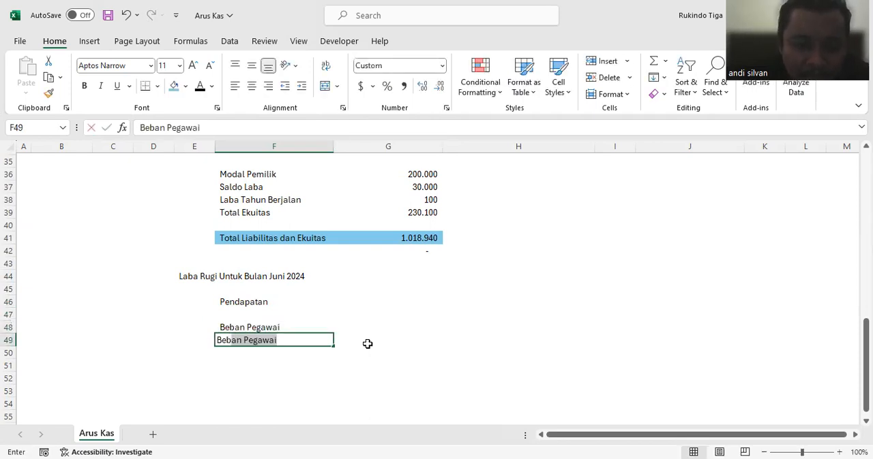
{"action": "type", "text": "an Bahan Habis Pakai"}
{"action": "key", "text": "Return"}
Step: Continue the expense list with "Beban Pemeliharaan", "Beban Umum" and "Total Beban Usaha" in cells F50 to F52
{"action": "type", "text": "Beb"}
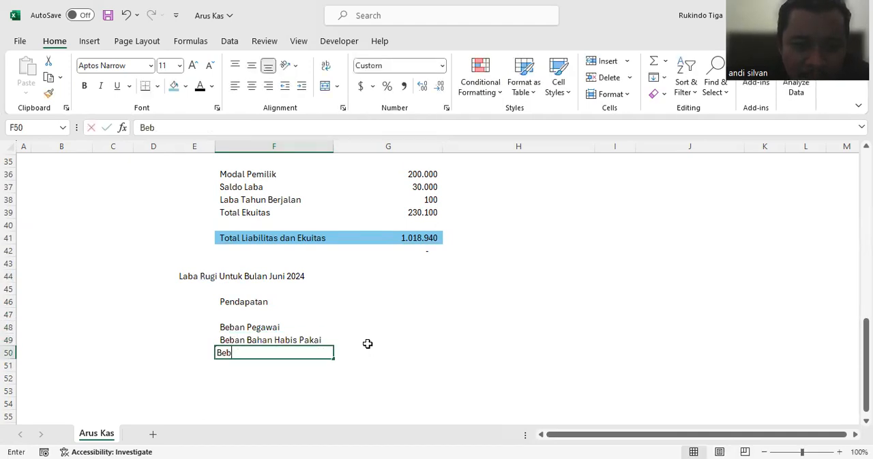
{"action": "type", "text": "an Pemeliharaan"}
{"action": "key", "text": "Return"}
{"action": "type", "text": "Beban Umum"}
{"action": "key", "text": "Return"}
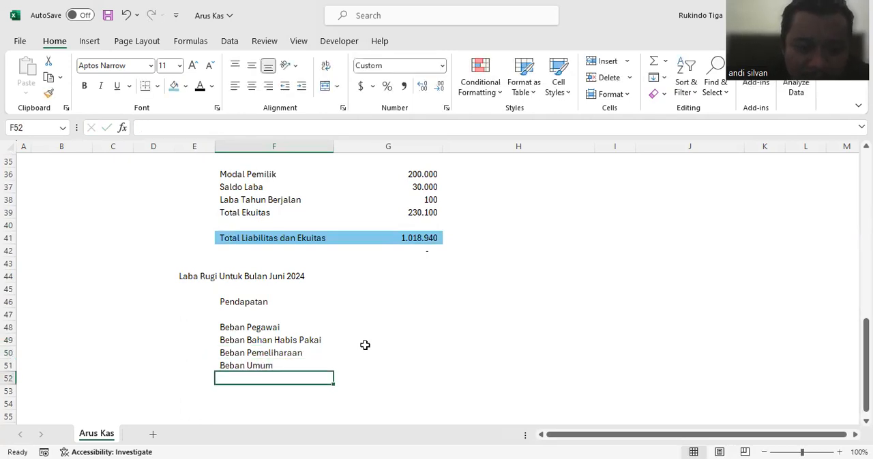
{"action": "type", "text": "Total Beban Usaha"}
{"action": "key", "text": "Return"}
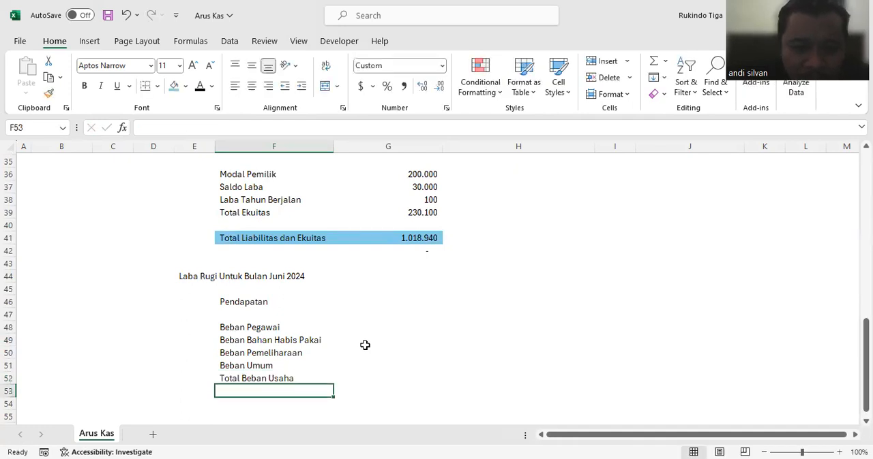
Step: Enter 100000 as the Pendapatan amount in cell H46
{"action": "left_click", "coordinate": [409, 303]}
{"action": "scroll", "coordinate": [414, 308], "scroll_direction": "up", "scroll_amount": 5}
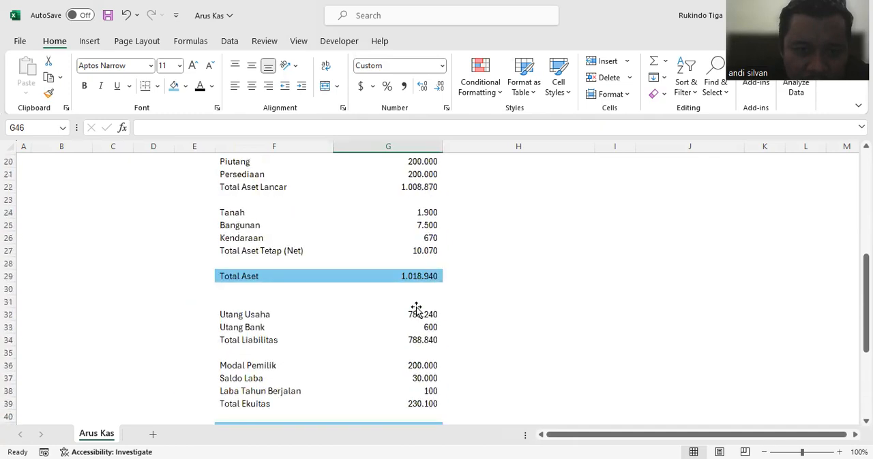
{"action": "scroll", "coordinate": [415, 309], "scroll_direction": "down", "scroll_amount": 4}
{"action": "left_click", "coordinate": [493, 337]}
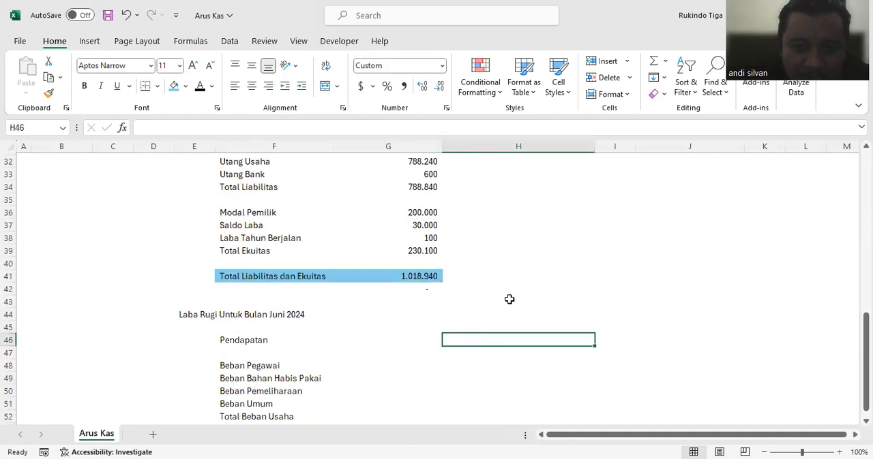
{"action": "scroll", "coordinate": [577, 214], "scroll_direction": "down", "scroll_amount": 1}
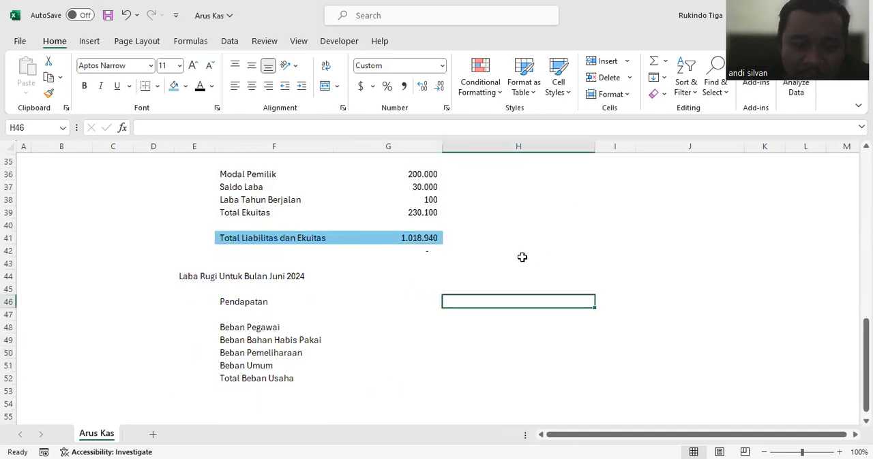
{"action": "type", "text": "100."}
{"action": "type", "text": "00"}
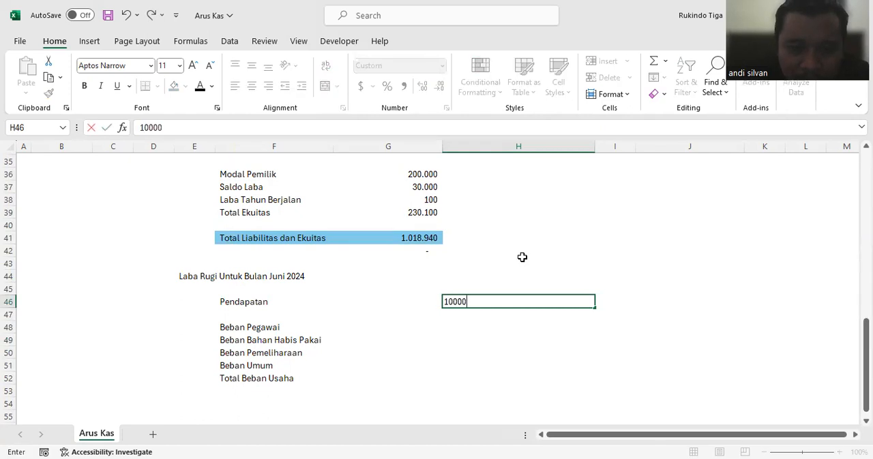
{"action": "type", "text": "0"}
{"action": "key", "text": "Return"}
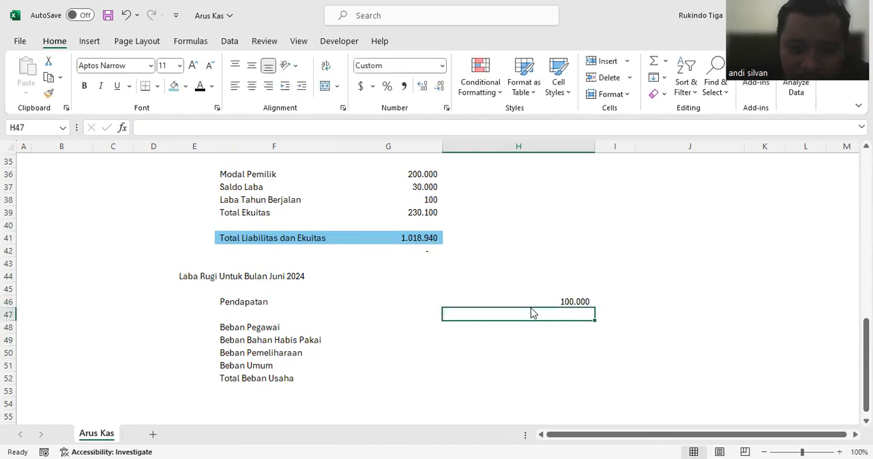
Step: Set the Pendapatan amount in cell H46 to 8500000
{"action": "left_click_drag", "start_coordinate": [532, 307], "coordinate": [533, 300]}
{"action": "left_click", "coordinate": [468, 272]}
{"action": "left_click", "coordinate": [553, 302]}
{"action": "type", "text": "1500000"}
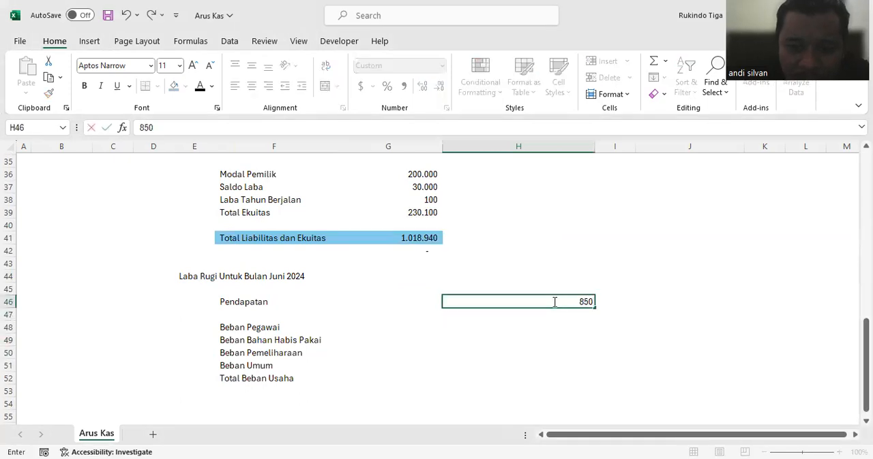
{"action": "key", "text": "Return"}
{"action": "left_click", "coordinate": [544, 325]}
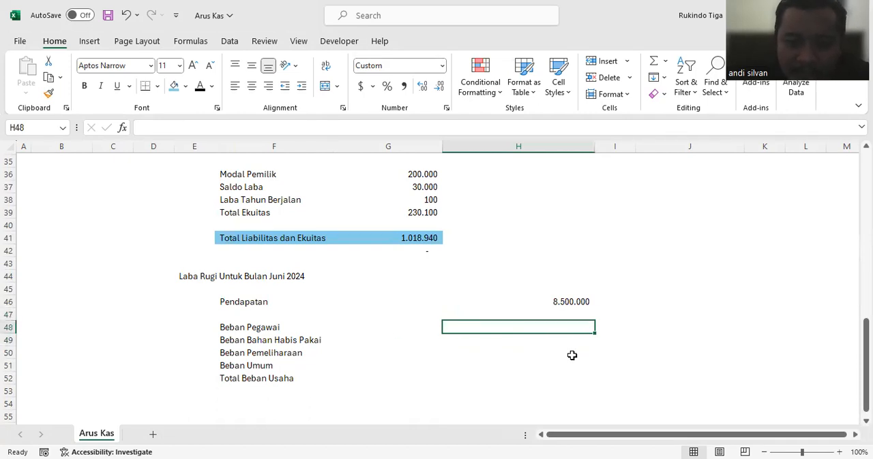
Step: Enter the period label "(01 - 30 Juni)" in cell H44 above the Pendapatan amount
{"action": "left_click", "coordinate": [551, 277]}
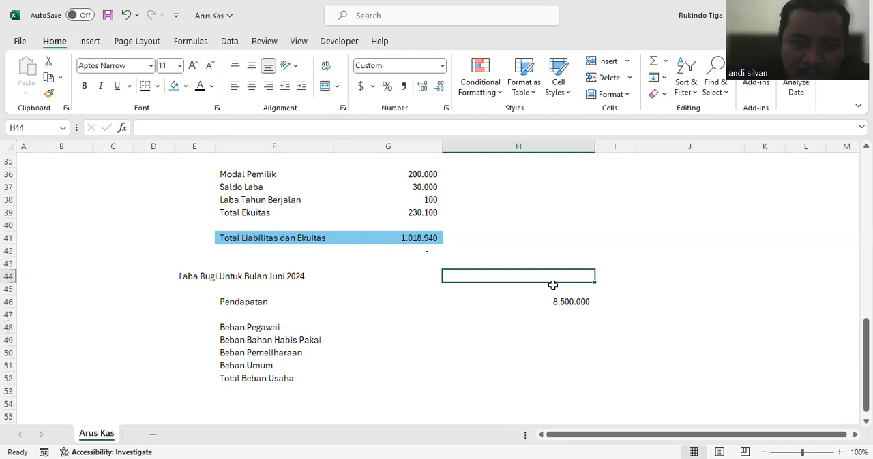
{"action": "type", "text": "(01"}
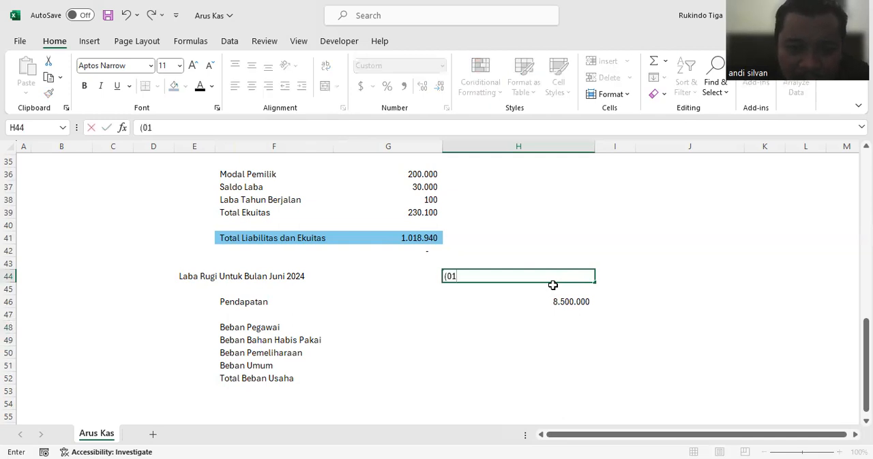
{"action": "type", "text": " - "}
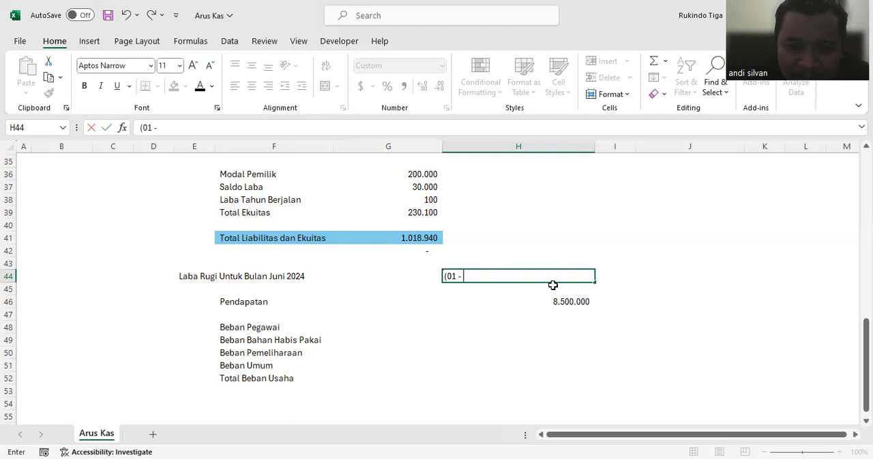
{"action": "type", "text": "3"}
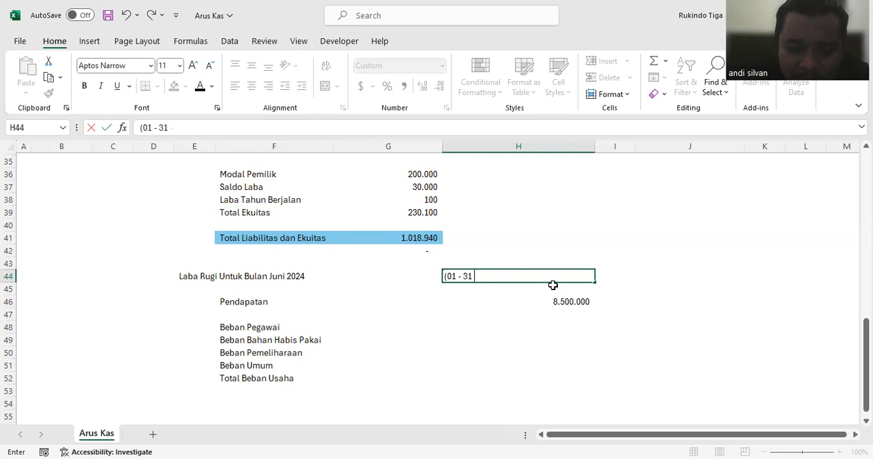
{"action": "type", "text": "0 Juni)"}
{"action": "key", "text": "Return"}
Step: Insert the word "Mutasi" into the H44 period label so it reads "(Mutasi 01 - 30 Juni)"
{"action": "left_click", "coordinate": [549, 277]}
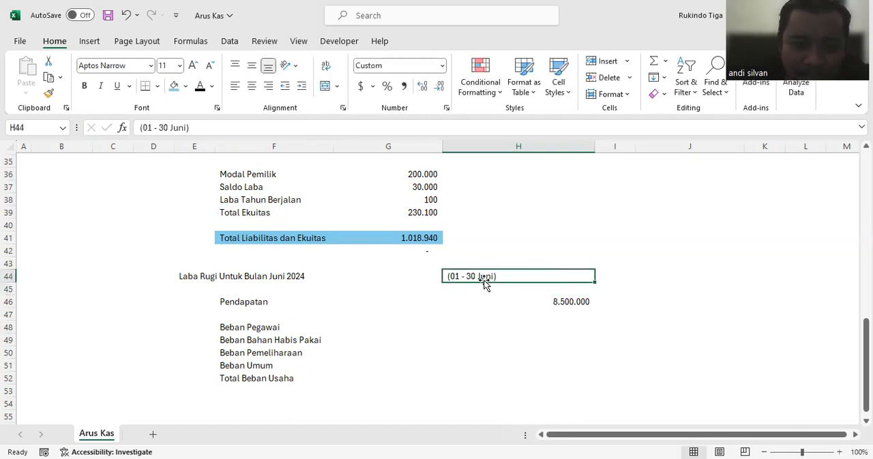
{"action": "left_click", "coordinate": [147, 127]}
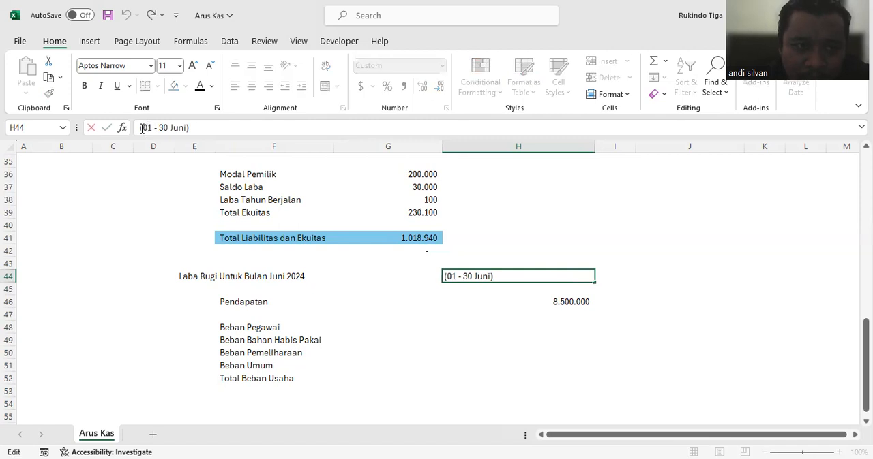
{"action": "type", "text": "Mutasi"}
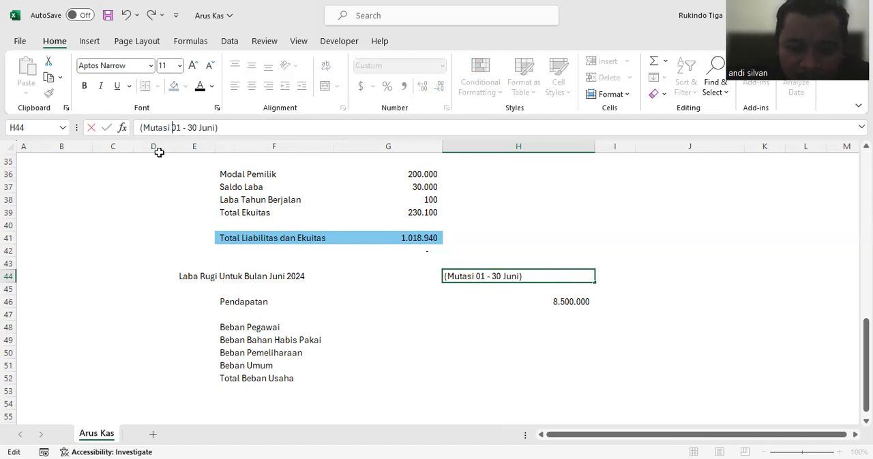
{"action": "key", "text": "Return"}
{"action": "left_click", "coordinate": [581, 267]}
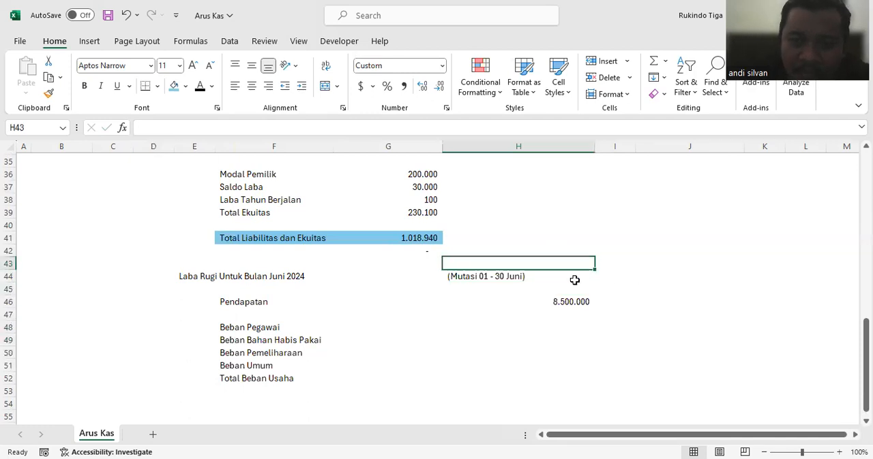
Step: Fill the Laba Tahun Berjalan row (F38:G38) with green to highlight it
{"action": "left_click", "coordinate": [566, 279]}
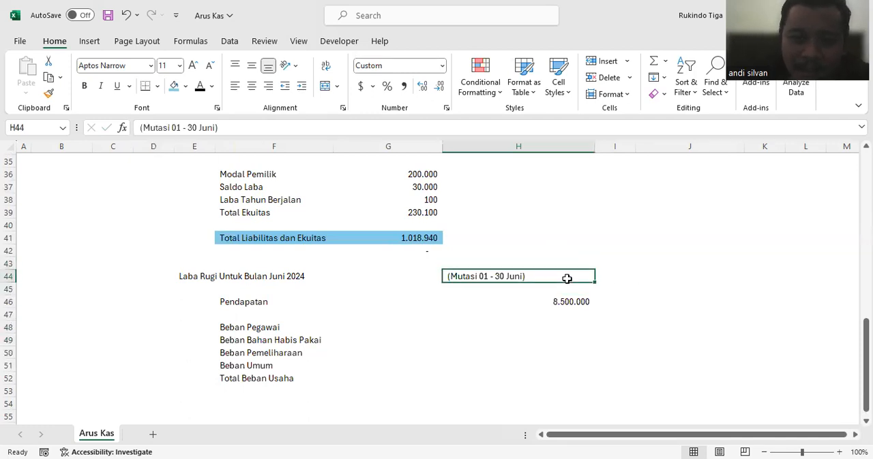
{"action": "scroll", "coordinate": [567, 279], "scroll_direction": "up", "scroll_amount": 3}
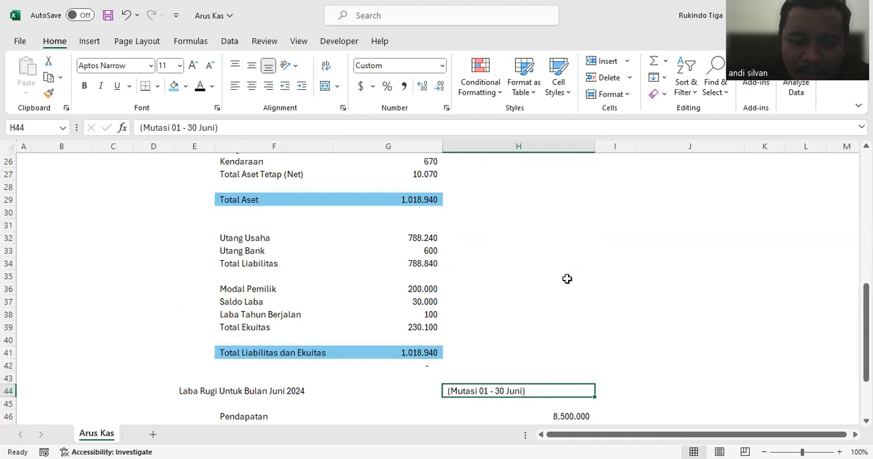
{"action": "left_click", "coordinate": [417, 313]}
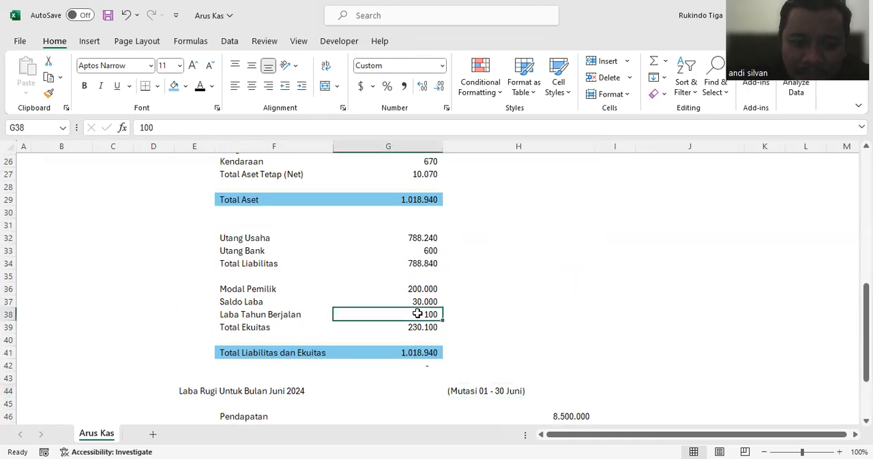
{"action": "left_click_drag", "start_coordinate": [225, 312], "coordinate": [382, 312]}
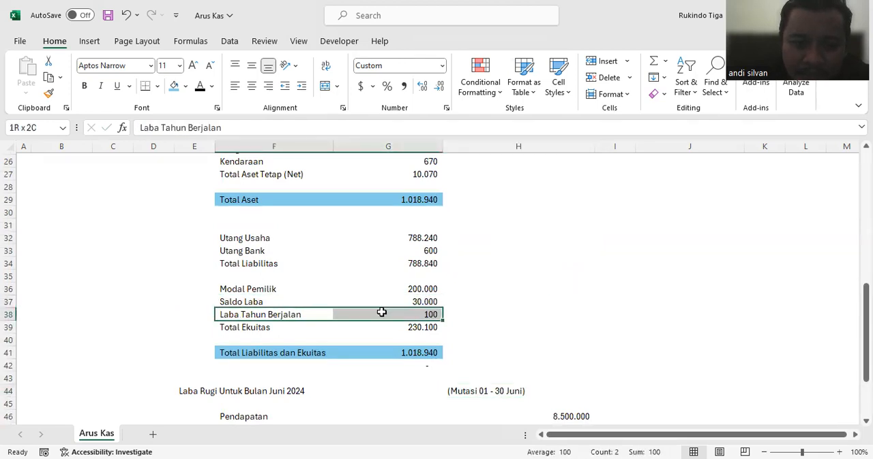
{"action": "left_click", "coordinate": [184, 86]}
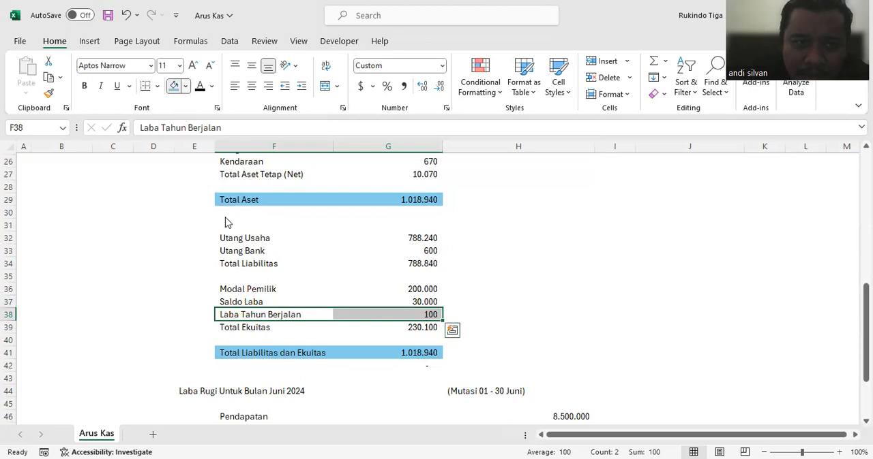
{"action": "left_click", "coordinate": [216, 234]}
{"action": "left_click", "coordinate": [559, 310]}
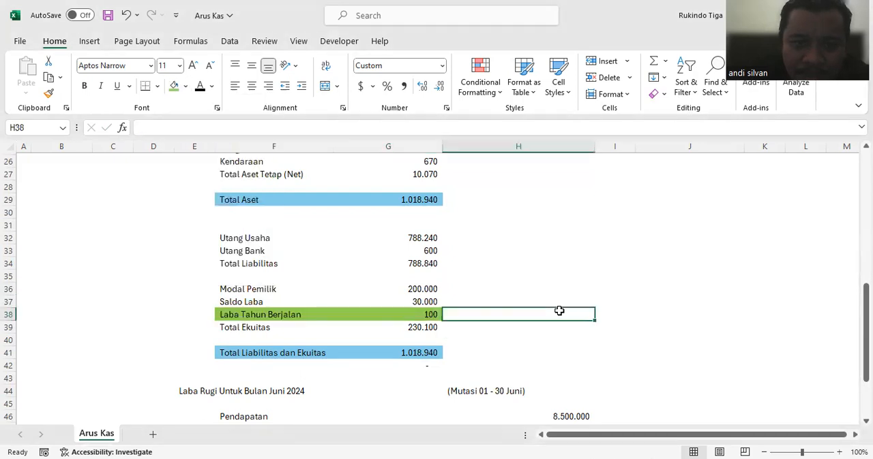
{"action": "scroll", "coordinate": [559, 309], "scroll_direction": "down", "scroll_amount": 3}
Step: Enter 1000000 as the Beban Pegawai amount in cell H48
{"action": "left_click", "coordinate": [483, 239]}
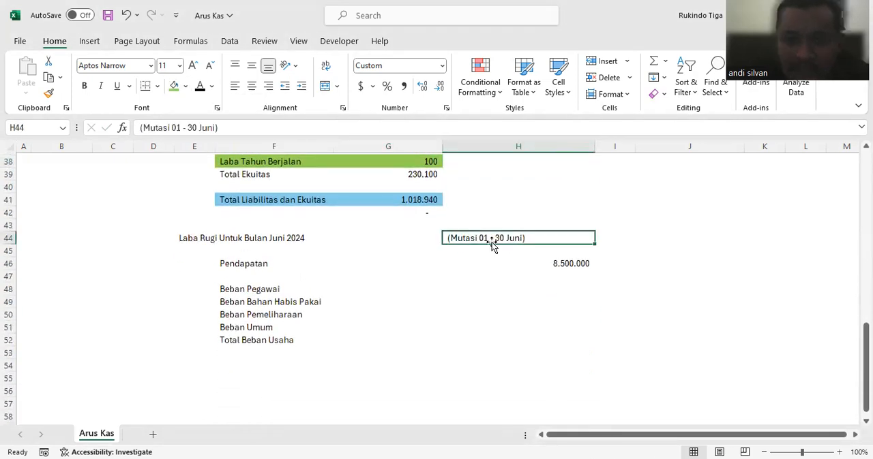
{"action": "left_click", "coordinate": [519, 266]}
{"action": "left_click", "coordinate": [514, 286]}
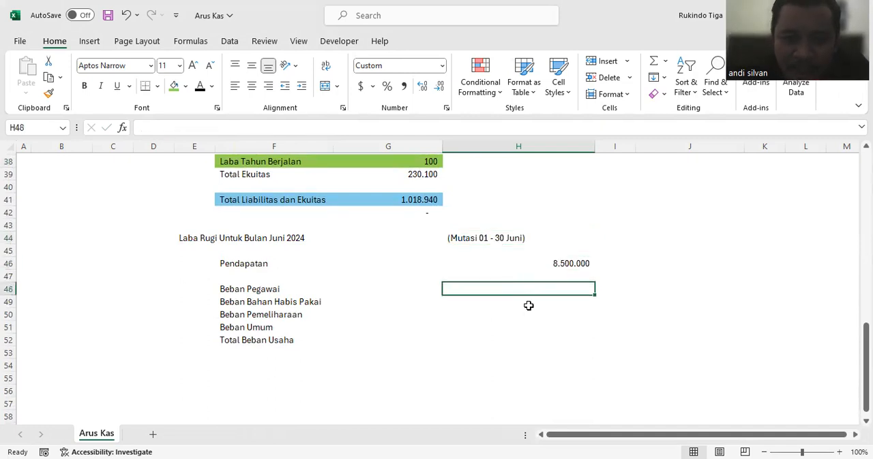
{"action": "type", "text": "1000"}
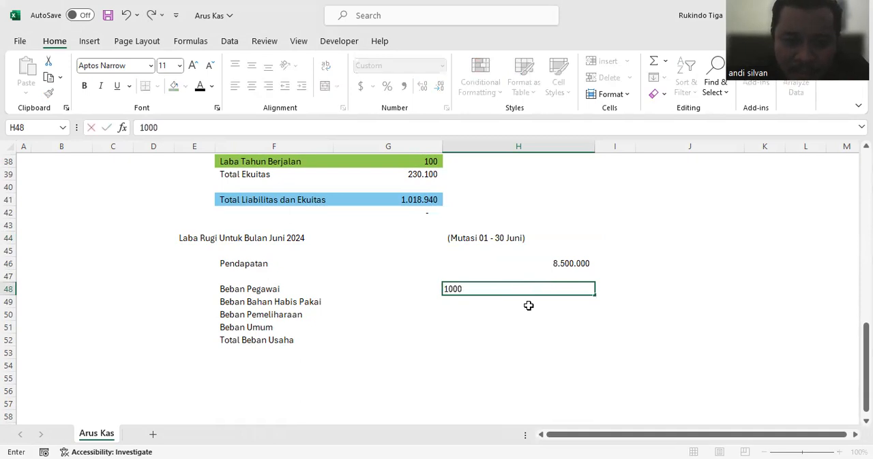
{"action": "key", "text": "Return"}
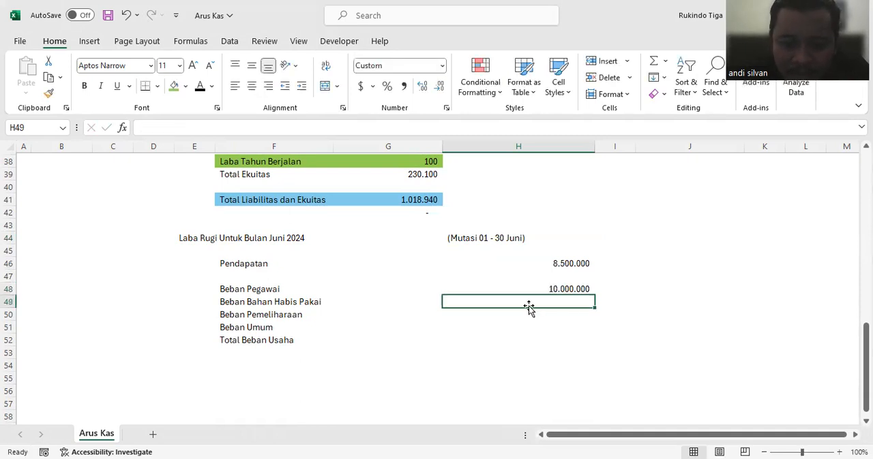
{"action": "key", "text": "Up"}
{"action": "type", "text": "1000000"}
{"action": "key", "text": "Return"}
Step: Enter 500000 for Beban Bahan Habis Pakai, 300000 for Beban Pemeliharaan and 150000 for Beban Umum in cells H49:H51
{"action": "type", "text": "500000"}
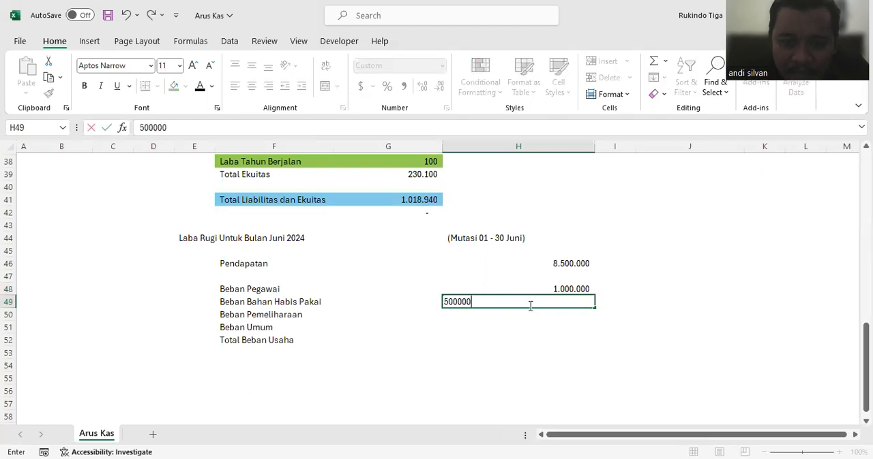
{"action": "key", "text": "Return"}
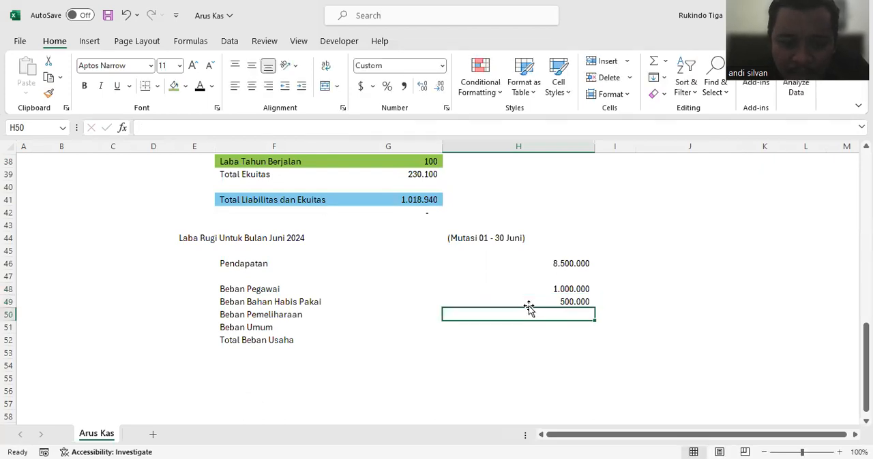
{"action": "type", "text": "3000000"}
{"action": "key", "text": "Return"}
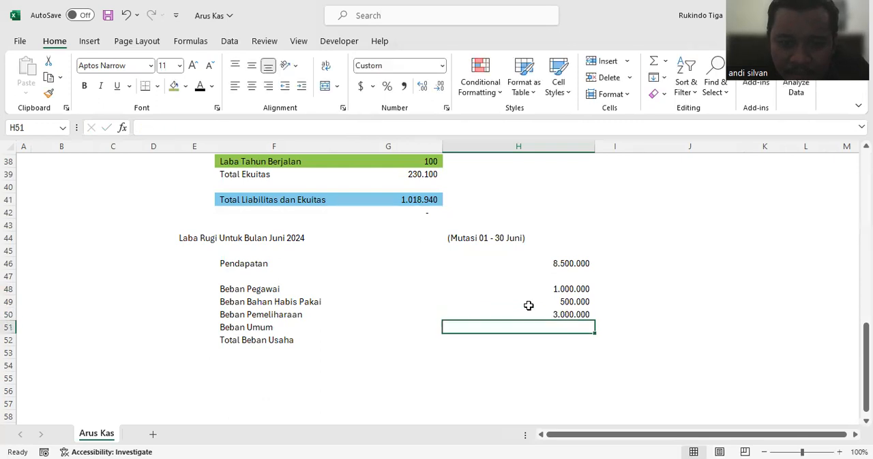
{"action": "key", "text": "Up"}
{"action": "type", "text": "300000"}
{"action": "key", "text": "Return"}
{"action": "type", "text": "150.000"}
{"action": "key", "text": "Return"}
Step: Total the expenses for Total Beban Usaha in cell H52 with a SUM of H48:H51
{"action": "type", "text": "="}
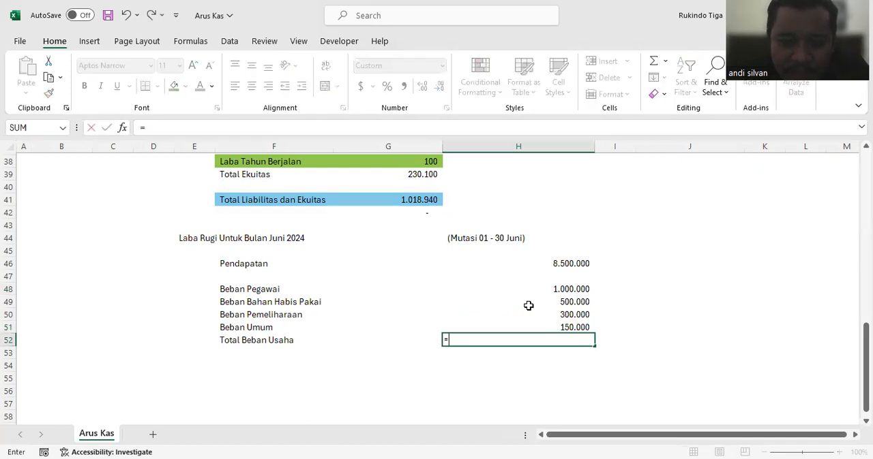
{"action": "type", "text": "sum("}
{"action": "left_click_drag", "start_coordinate": [560, 289], "coordinate": [570, 330]}
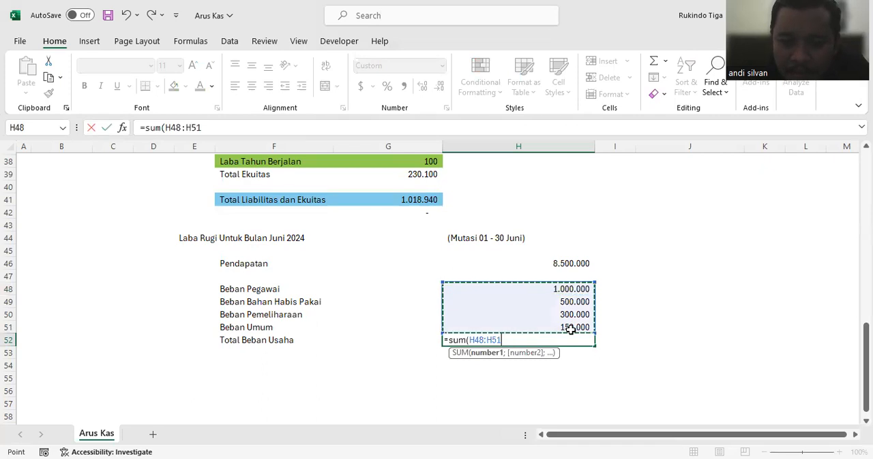
{"action": "key", "text": "Return"}
Step: Enter the label "Laba (Rugi) Usaha" in cell F54 below the expenses
{"action": "left_click", "coordinate": [234, 364]}
{"action": "type", "text": "L"}
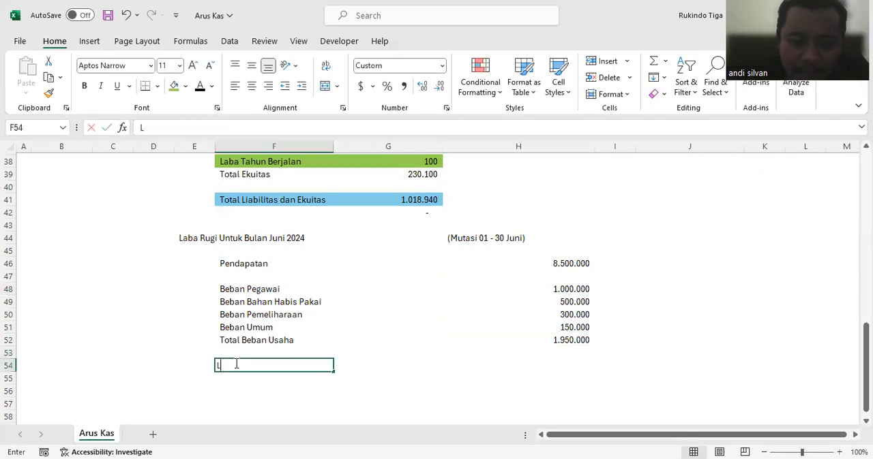
{"action": "type", "text": "ba (Rugi"}
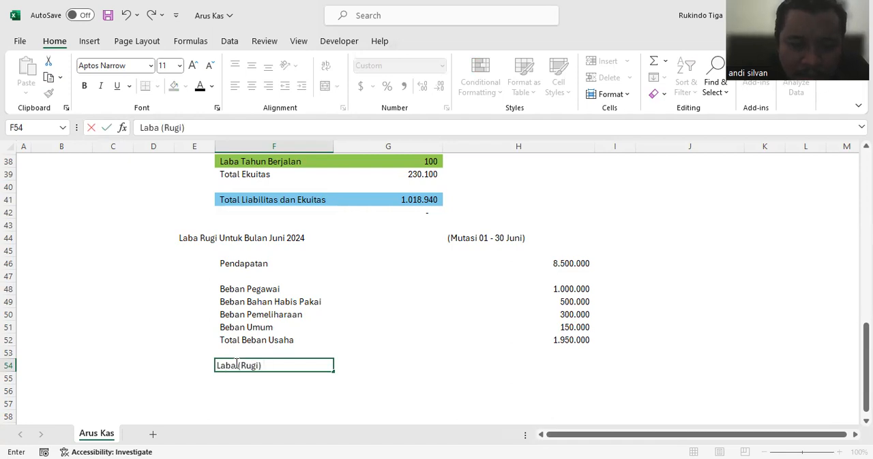
{"action": "type", "text": ") UDa"}
{"action": "key", "text": "BackSpace"}
{"action": "key", "text": "BackSpace"}
{"action": "type", "text": "s"}
{"action": "key", "text": "Return"}
Step: Calculate Laba (Rugi) Usaha in cell H54 as Pendapatan minus Total Beban Usaha with the formula =H46-H52
{"action": "left_click", "coordinate": [581, 366]}
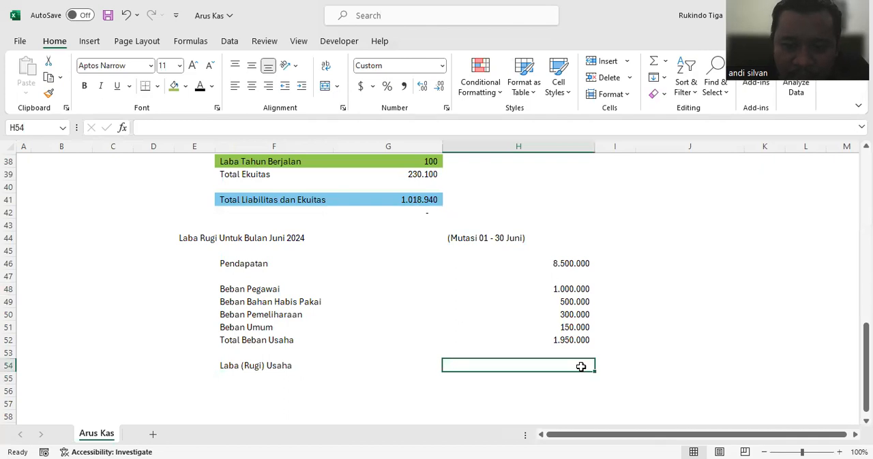
{"action": "type", "text": "="}
{"action": "left_click", "coordinate": [559, 266]}
{"action": "type", "text": "-"}
{"action": "left_click", "coordinate": [570, 340]}
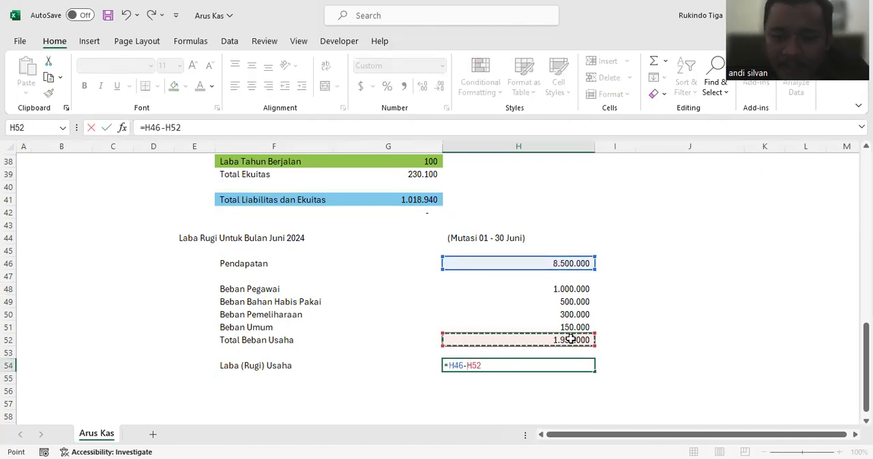
{"action": "key", "text": "Return"}
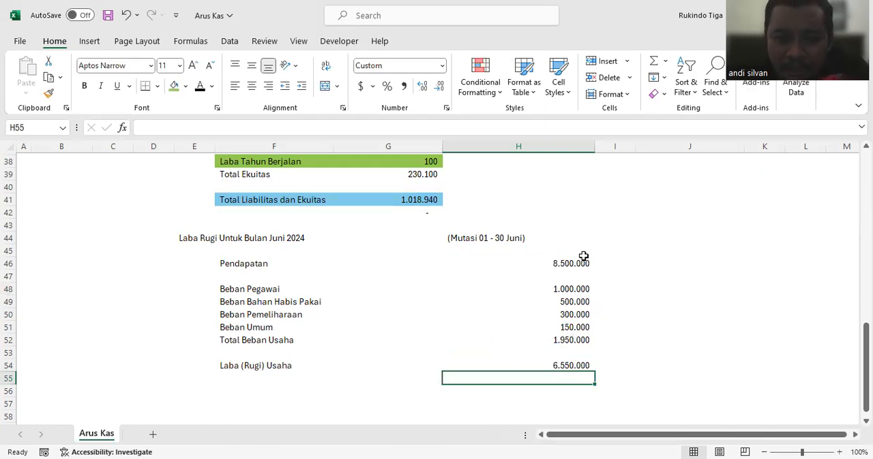
Step: Enter the note "Pengakuan" in cell I46 beside the Pendapatan amount
{"action": "scroll", "coordinate": [584, 256], "scroll_direction": "up", "scroll_amount": 12}
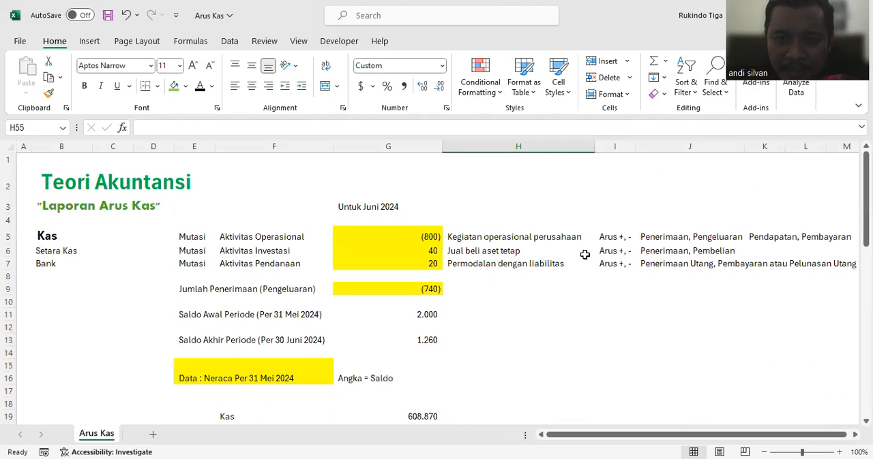
{"action": "scroll", "coordinate": [584, 255], "scroll_direction": "down", "scroll_amount": 12}
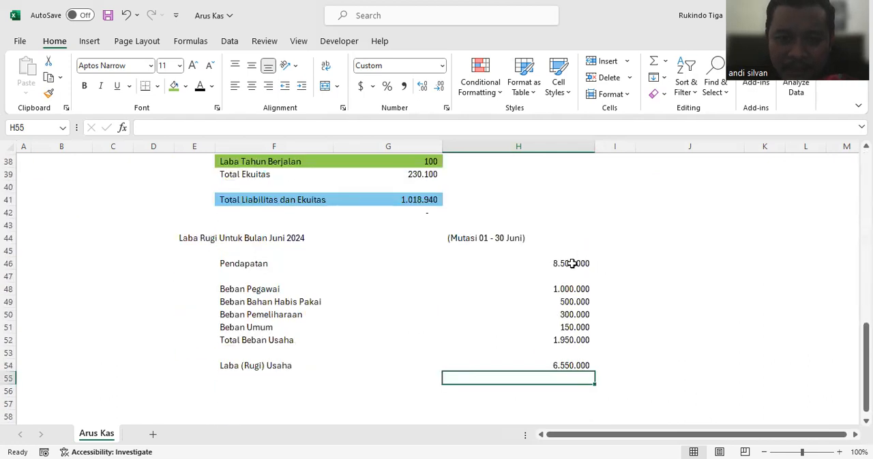
{"action": "left_click", "coordinate": [571, 263]}
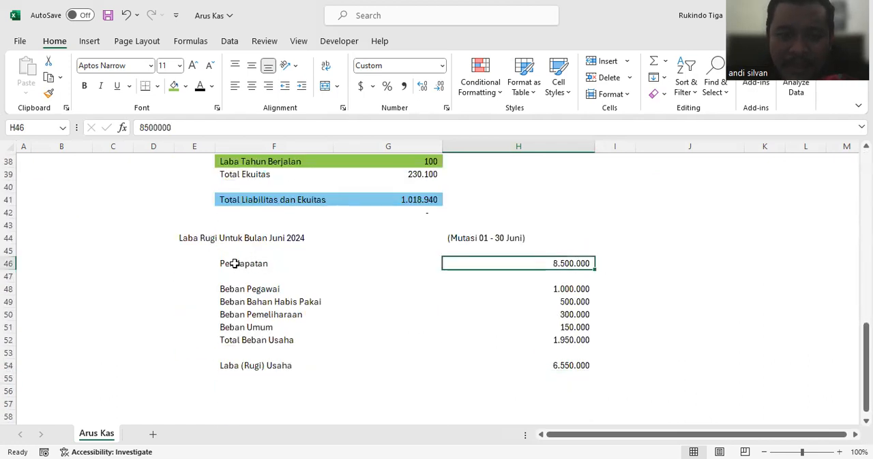
{"action": "left_click", "coordinate": [234, 264]}
{"action": "left_click", "coordinate": [566, 263]}
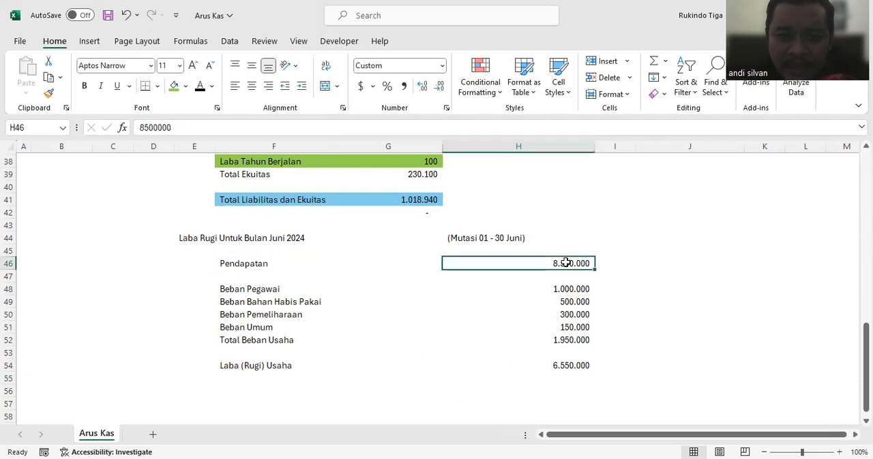
{"action": "left_click", "coordinate": [615, 264]}
{"action": "type", "text": "Pengakuan"}
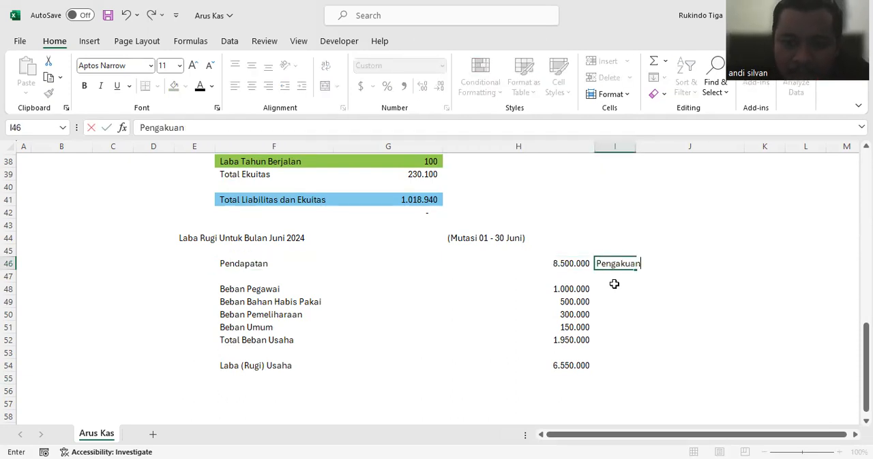
{"action": "key", "text": "Return"}
Step: Copy the "Pengakuan" note to the expense rows I48:I52 and fit column I's width to its text
{"action": "left_click", "coordinate": [614, 263]}
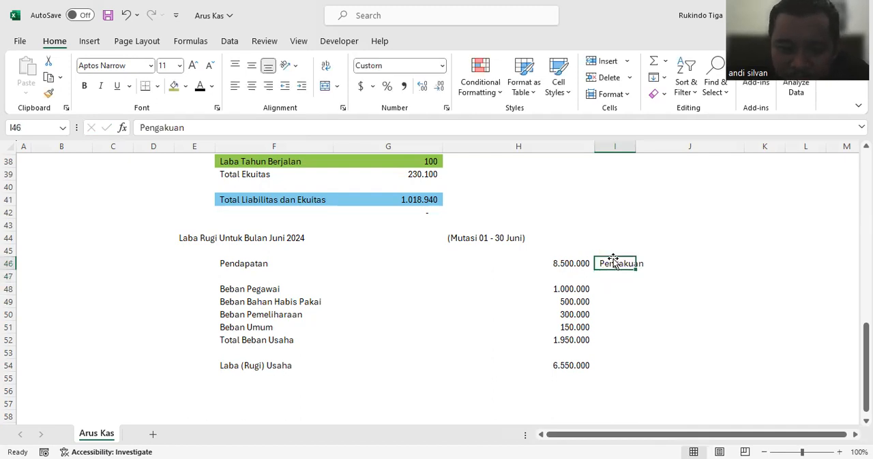
{"action": "key", "text": "ctrl+c"}
{"action": "left_click_drag", "start_coordinate": [613, 289], "coordinate": [613, 334]}
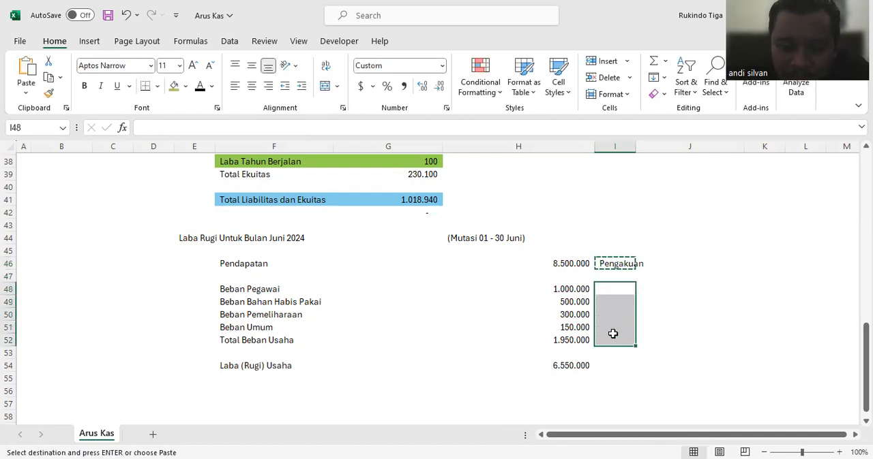
{"action": "key", "text": "ctrl+v"}
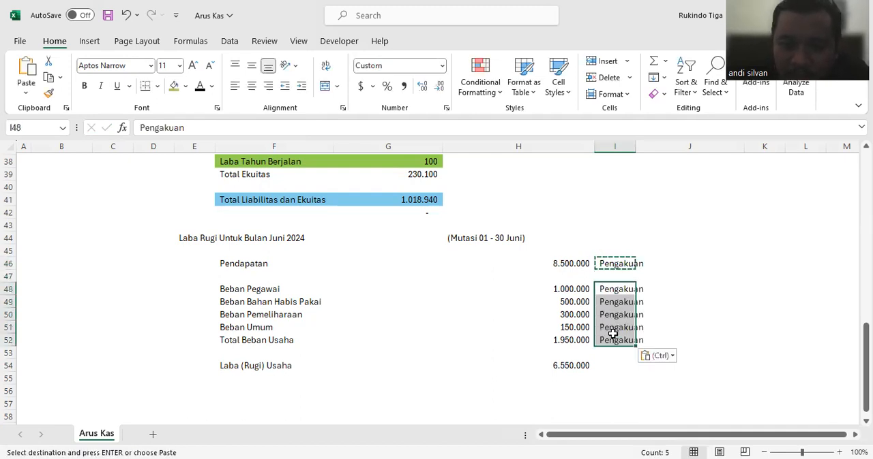
{"action": "double_click", "coordinate": [636, 150]}
{"action": "left_click", "coordinate": [668, 200]}
{"action": "left_click", "coordinate": [678, 272]}
{"action": "left_click", "coordinate": [680, 263]}
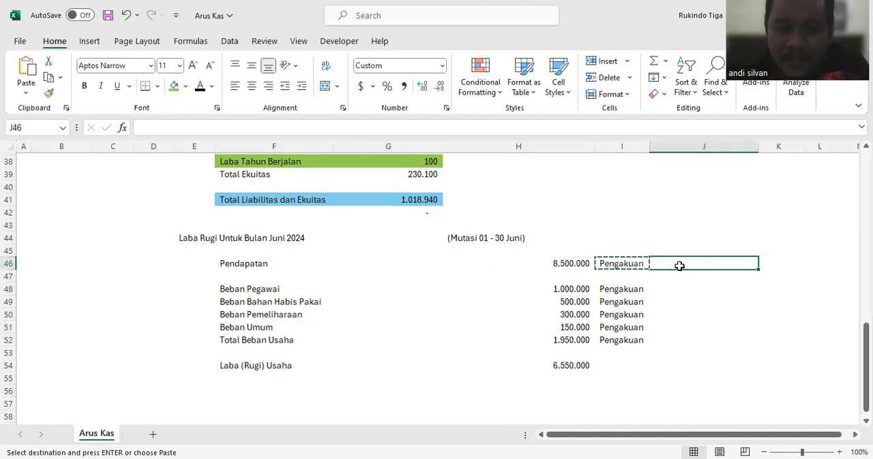
Step: Insert a blank row above Beban Bahan Habis Pakai and another above Beban Pemeliharaan
{"action": "left_click", "coordinate": [9, 302]}
{"action": "right_click", "coordinate": [14, 303]}
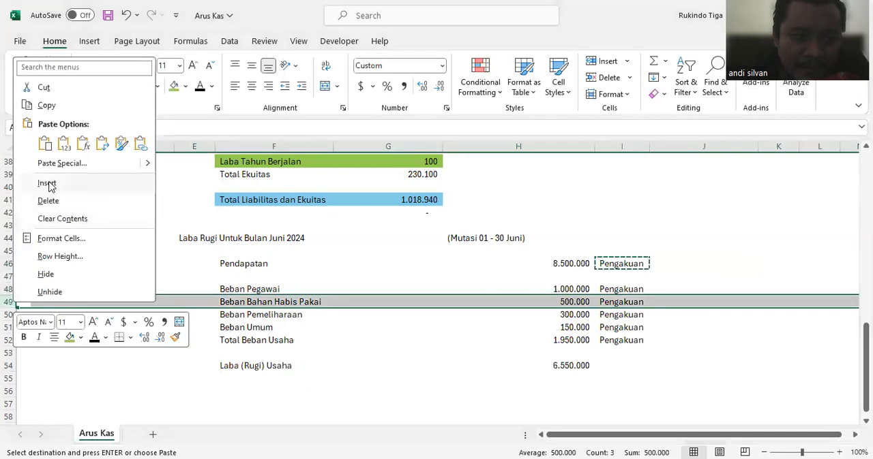
{"action": "left_click", "coordinate": [46, 184]}
{"action": "left_click", "coordinate": [9, 327]}
{"action": "right_click", "coordinate": [9, 327]}
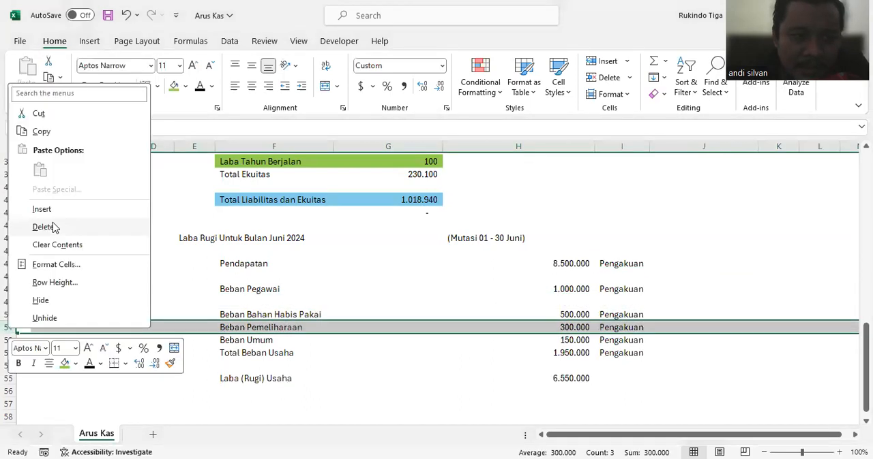
{"action": "left_click", "coordinate": [51, 206]}
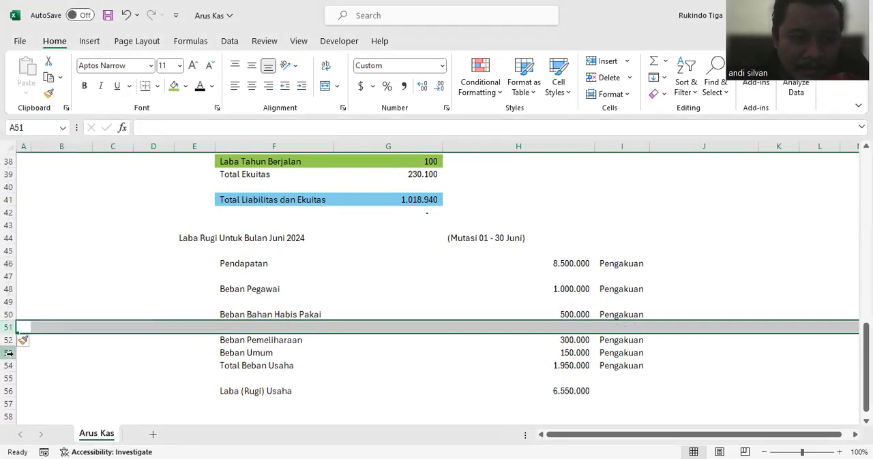
Step: Insert a blank row above Beban Umum and another above Total Beban Usaha
{"action": "left_click", "coordinate": [8, 353]}
{"action": "right_click", "coordinate": [9, 354]}
{"action": "left_click", "coordinate": [54, 236]}
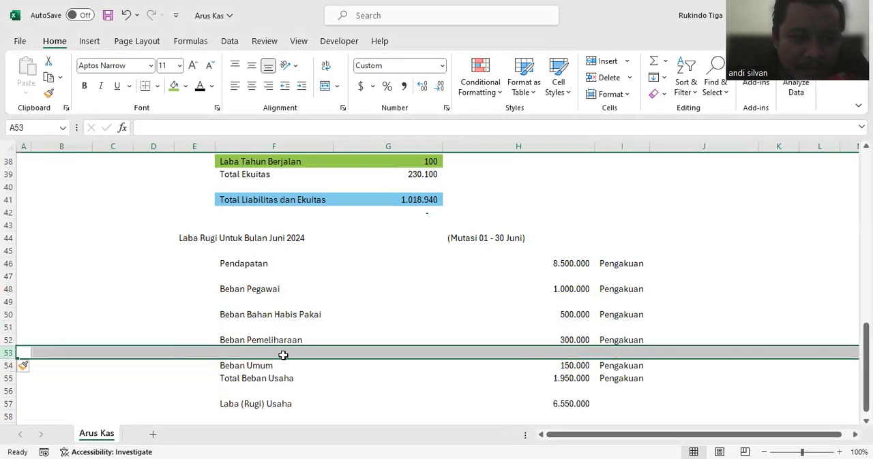
{"action": "left_click", "coordinate": [436, 286]}
{"action": "left_click", "coordinate": [9, 378]}
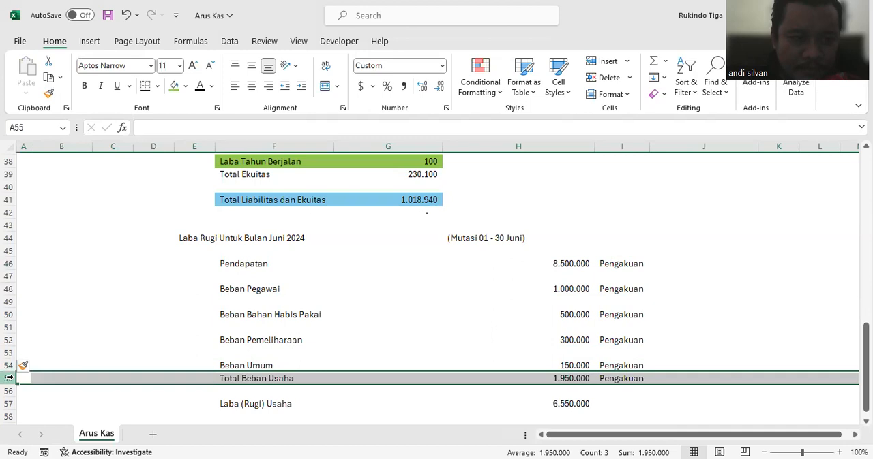
{"action": "right_click", "coordinate": [9, 378]}
{"action": "left_click", "coordinate": [45, 258]}
{"action": "left_click", "coordinate": [387, 289]}
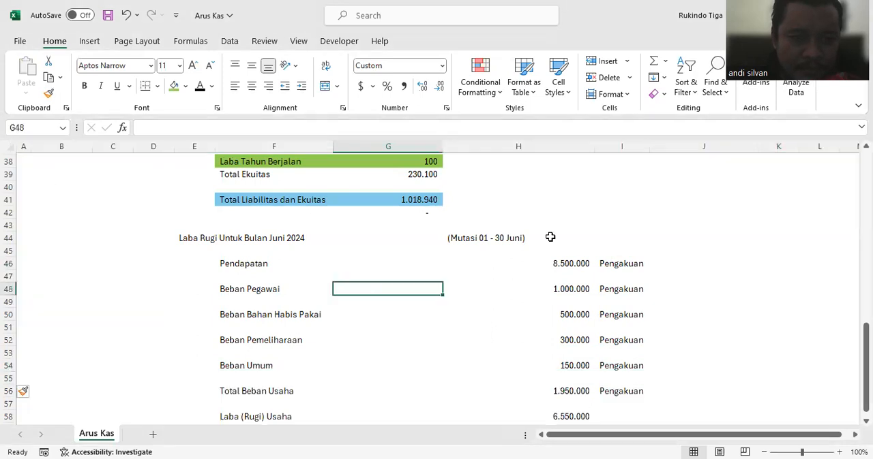
Step: Review the Aktivitas Operasional line of the cash flow overview against the June income statement amounts
{"action": "left_click", "coordinate": [578, 265]}
{"action": "scroll", "coordinate": [598, 263], "scroll_direction": "up", "scroll_amount": 12}
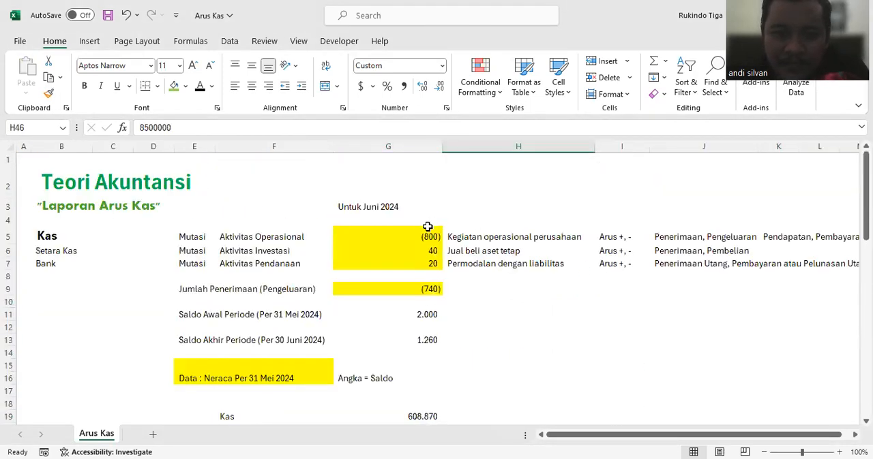
{"action": "left_click", "coordinate": [241, 239]}
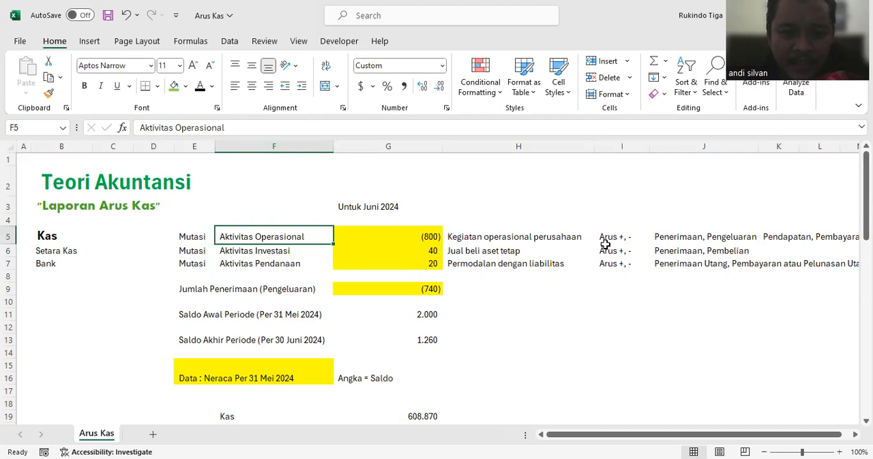
{"action": "scroll", "coordinate": [580, 251], "scroll_direction": "down", "scroll_amount": 1}
{"action": "scroll", "coordinate": [580, 250], "scroll_direction": "down", "scroll_amount": 14}
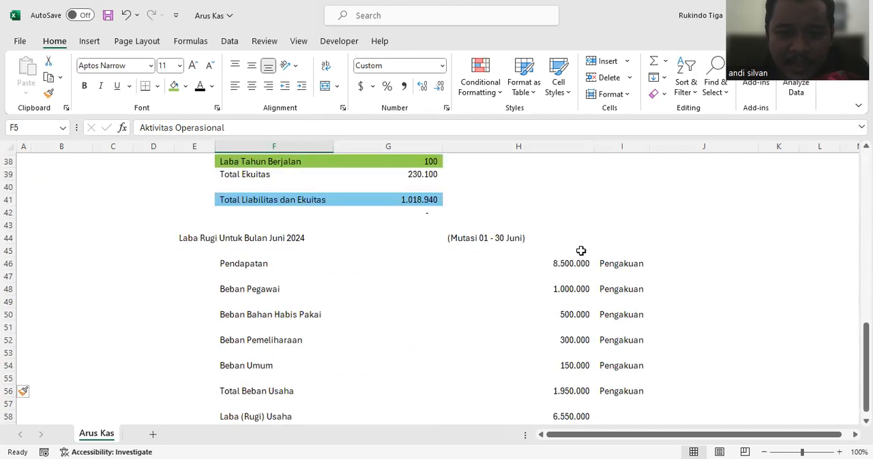
{"action": "scroll", "coordinate": [580, 252], "scroll_direction": "up", "scroll_amount": 1}
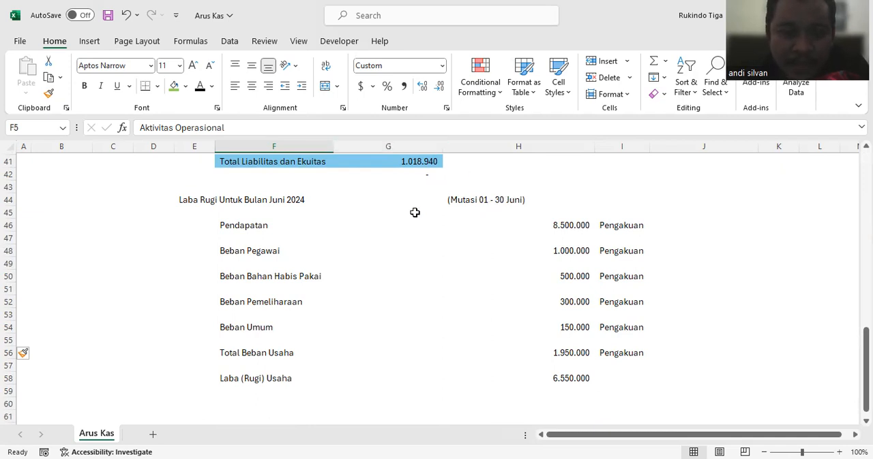
Step: Enter 5000000 in J46 on the Pendapatan row and the note "menjadi kas" in K46
{"action": "left_click", "coordinate": [549, 226]}
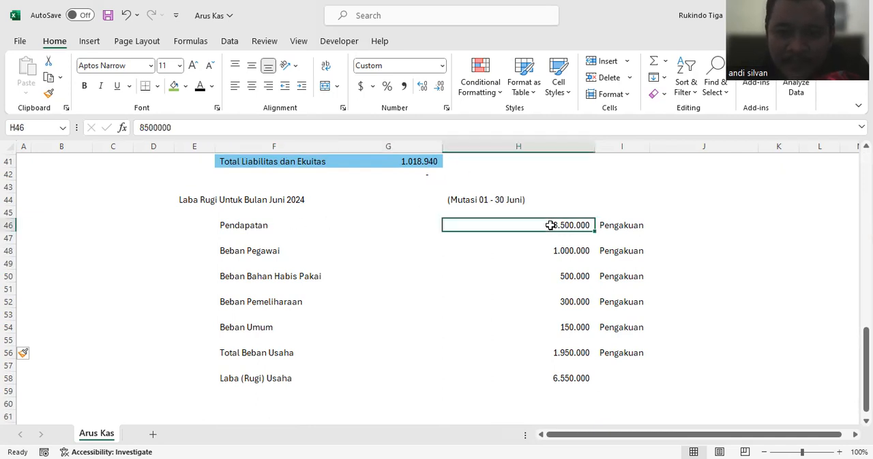
{"action": "left_click", "coordinate": [632, 225]}
{"action": "left_click", "coordinate": [684, 222]}
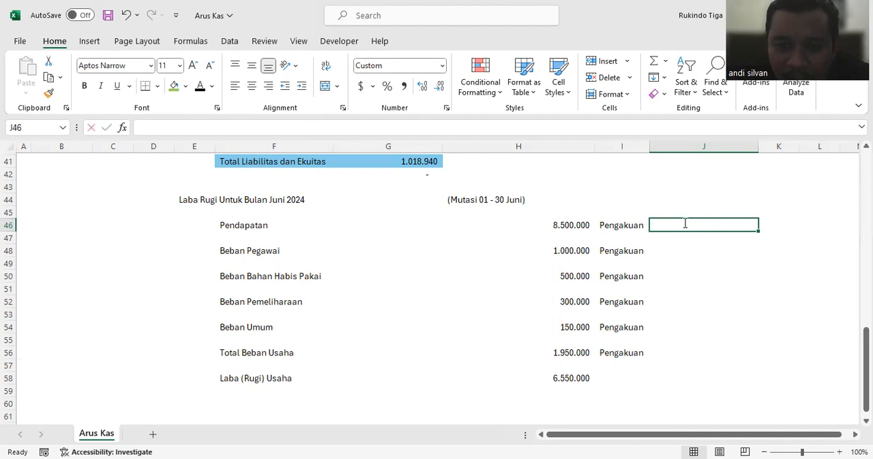
{"action": "type", "text": "5000000"}
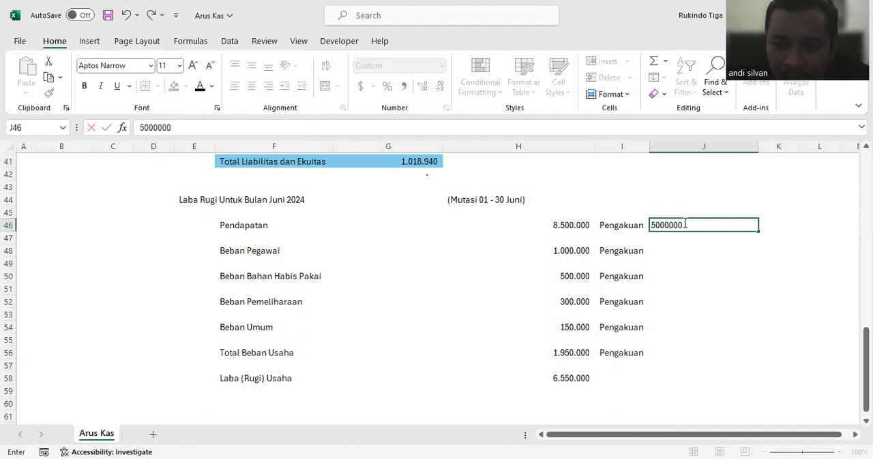
{"action": "key", "text": "Return"}
{"action": "left_click", "coordinate": [769, 224]}
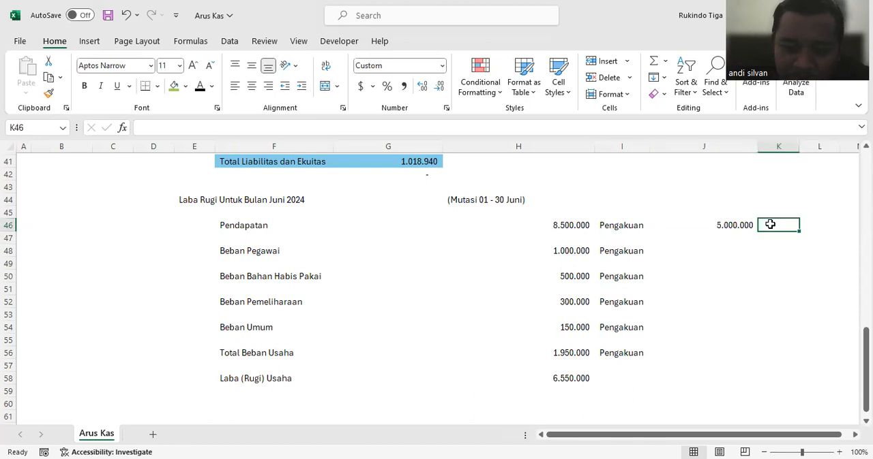
{"action": "type", "text": "menjadi ka"}
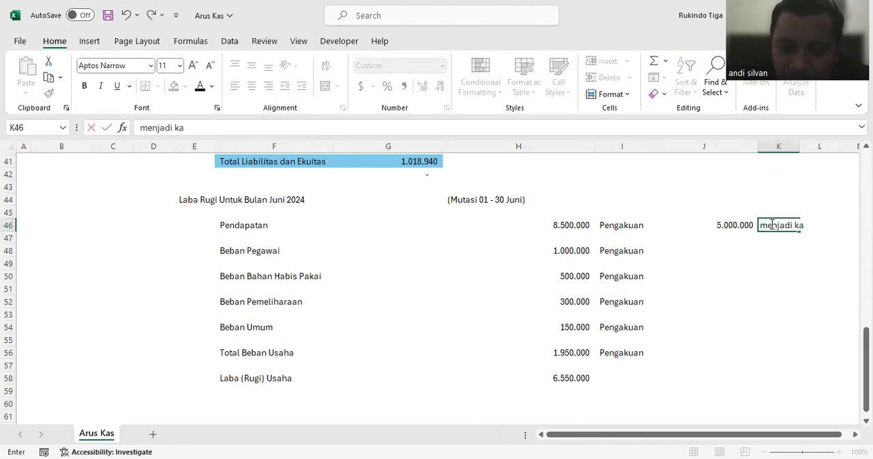
{"action": "type", "text": "s"}
{"action": "key", "text": "Return"}
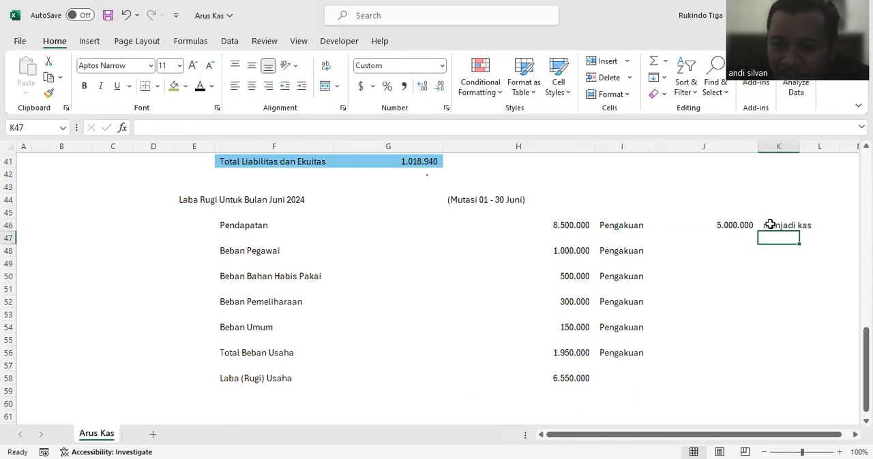
Step: Calculate the uncollected part of Pendapatan in J47 as =H46-J46 and note it as "piutang" in K47
{"action": "left_click", "coordinate": [730, 236]}
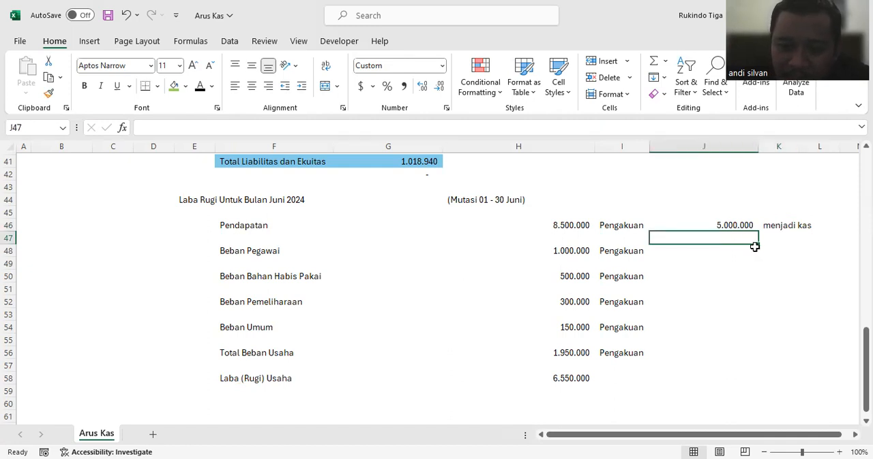
{"action": "type", "text": "="}
{"action": "left_click", "coordinate": [552, 224]}
{"action": "type", "text": "-"}
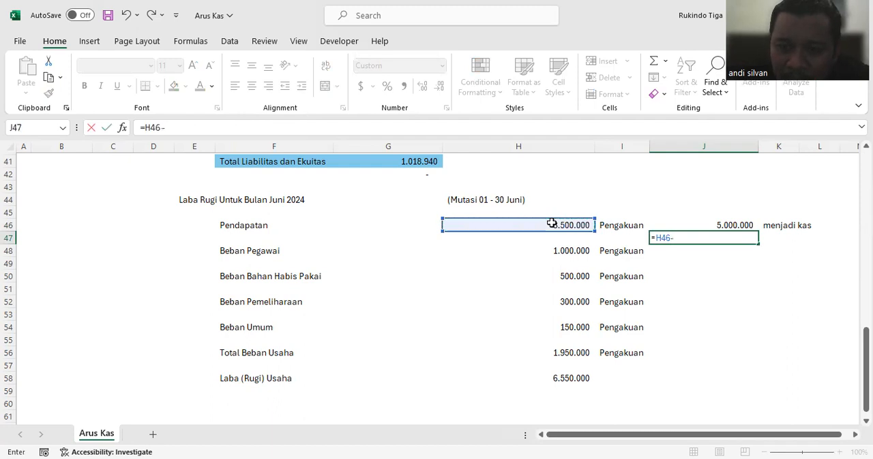
{"action": "left_click", "coordinate": [705, 225]}
{"action": "key", "text": "Return"}
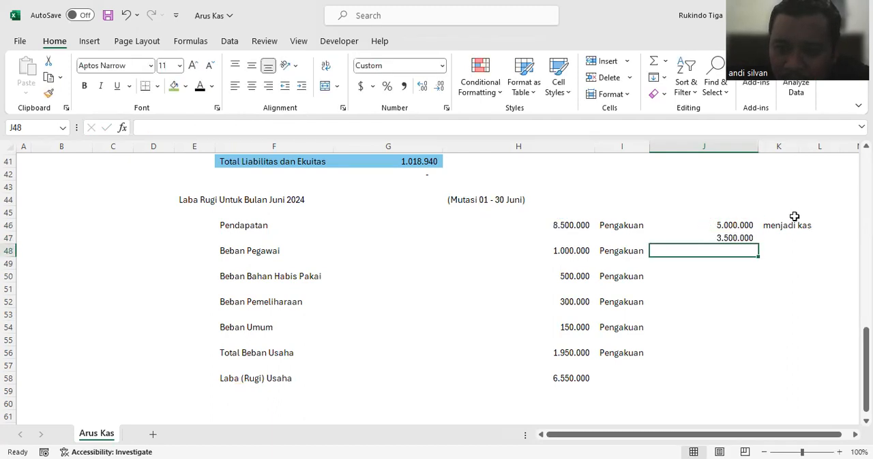
{"action": "left_click", "coordinate": [777, 236]}
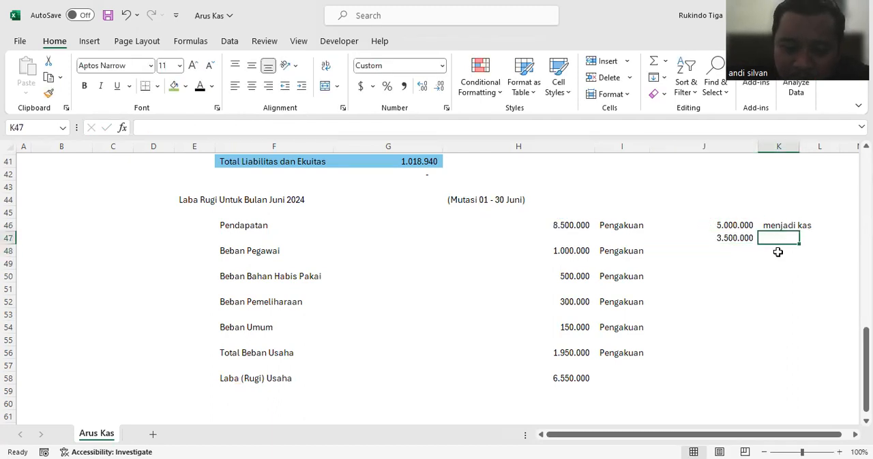
{"action": "type", "text": "piutang"}
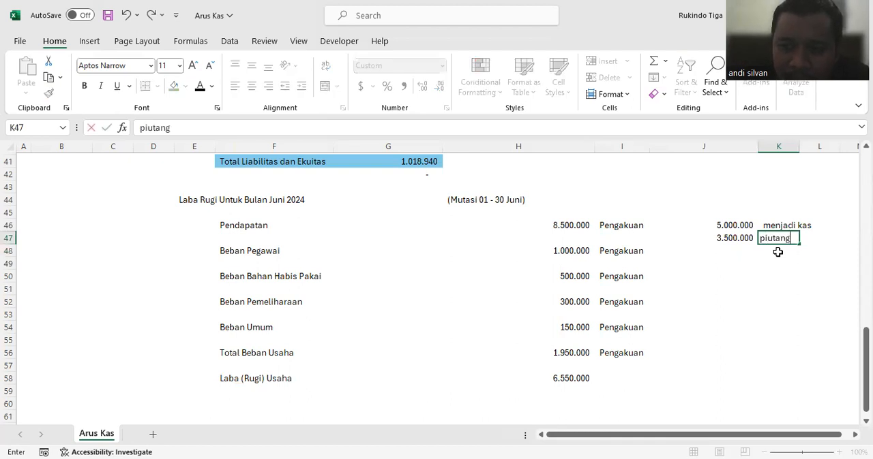
{"action": "key", "text": "Return"}
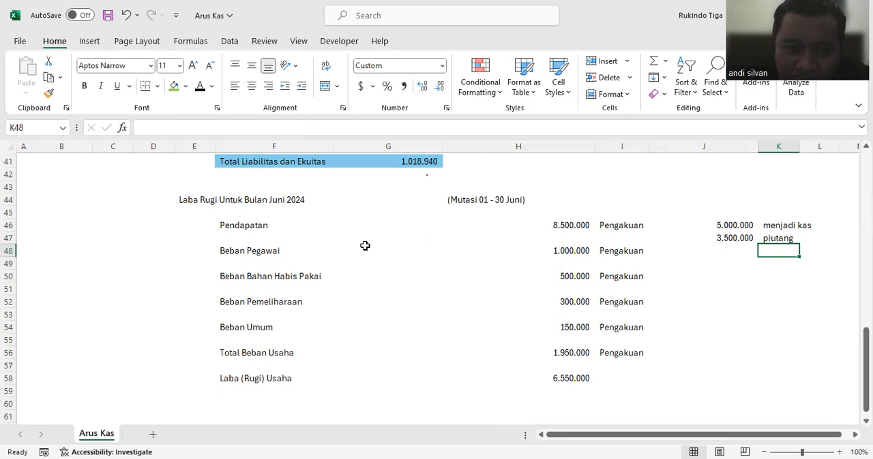
Step: Enter the negated Beban Pegawai amount in J48 as =-H48 and the note "kas keluar" in K48
{"action": "left_click", "coordinate": [560, 250]}
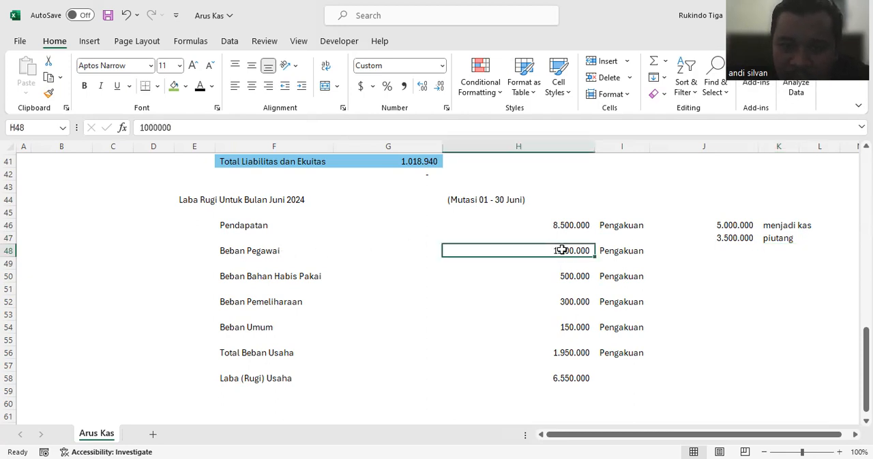
{"action": "left_click", "coordinate": [628, 250]}
{"action": "left_click", "coordinate": [723, 252]}
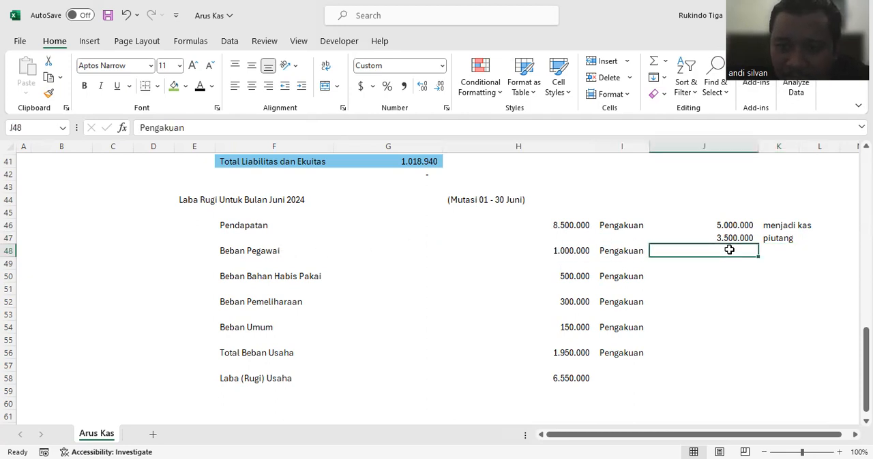
{"action": "left_click", "coordinate": [559, 251]}
{"action": "left_click", "coordinate": [634, 251]}
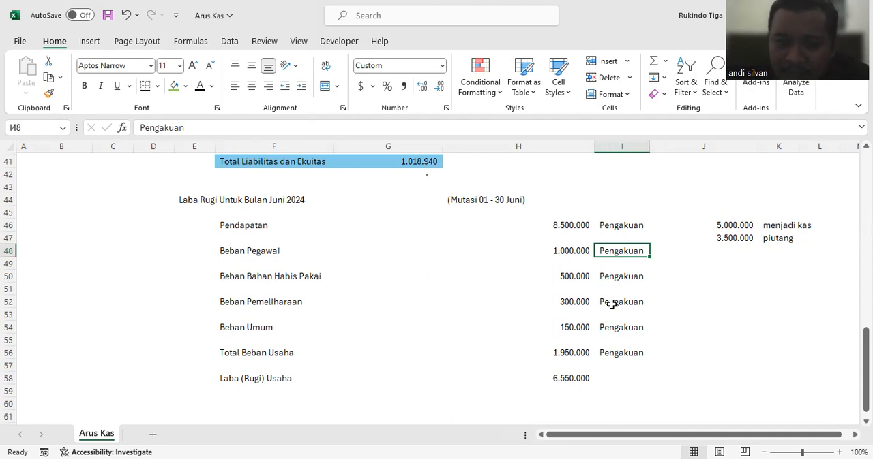
{"action": "left_click", "coordinate": [721, 251]}
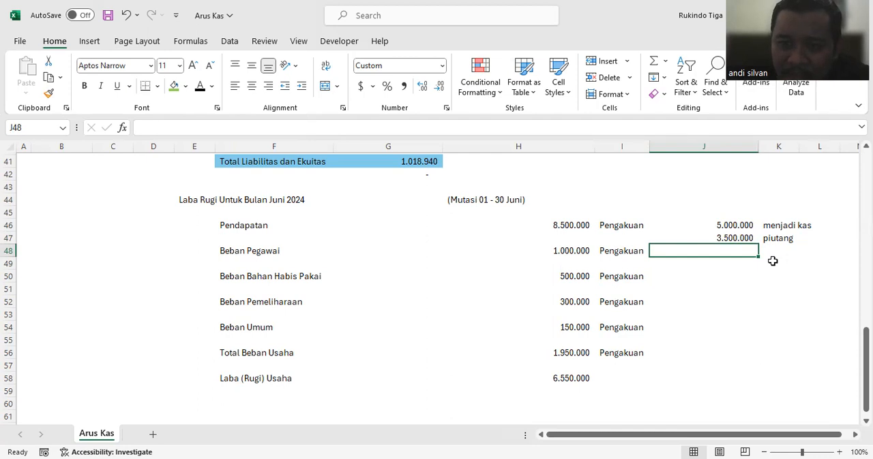
{"action": "type", "text": "-"}
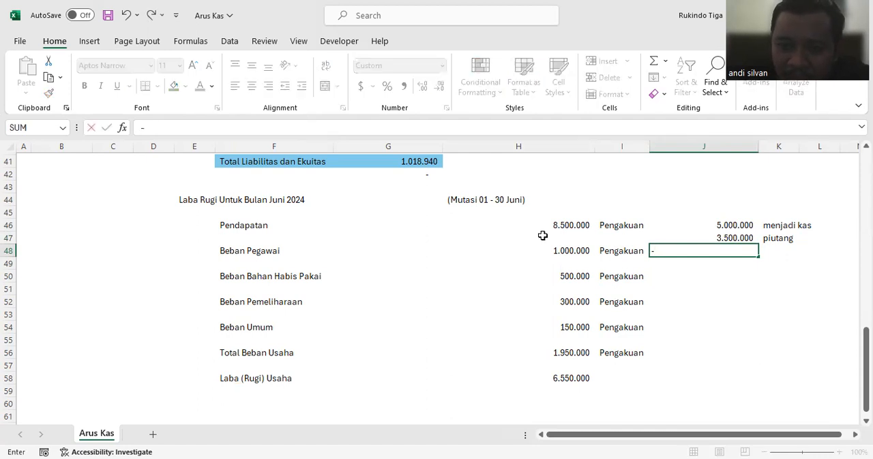
{"action": "left_click", "coordinate": [557, 251]}
{"action": "key", "text": "Return"}
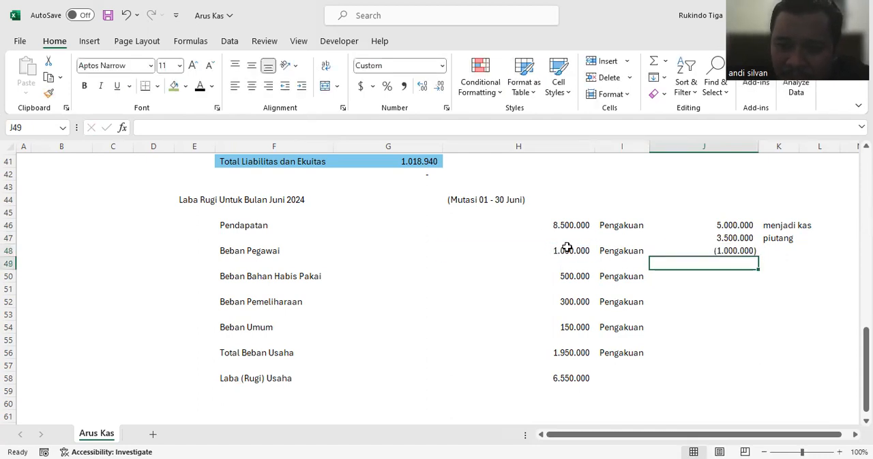
{"action": "left_click", "coordinate": [789, 255]}
{"action": "type", "text": "kas keluar"}
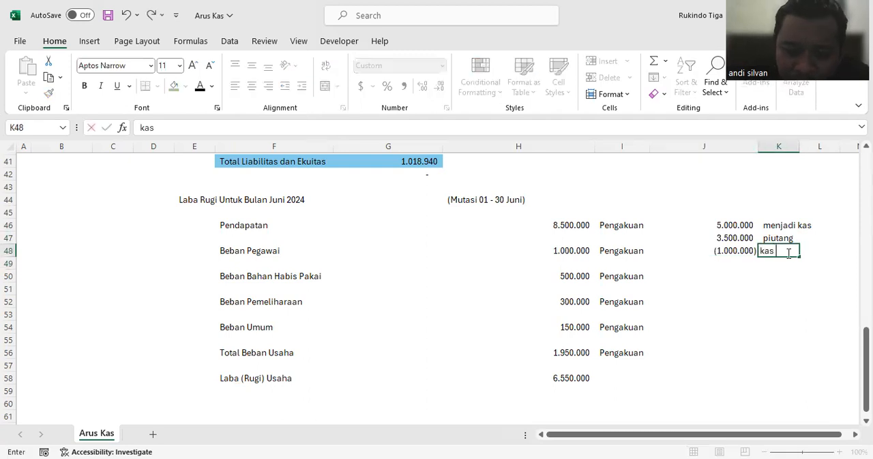
{"action": "key", "text": "Return"}
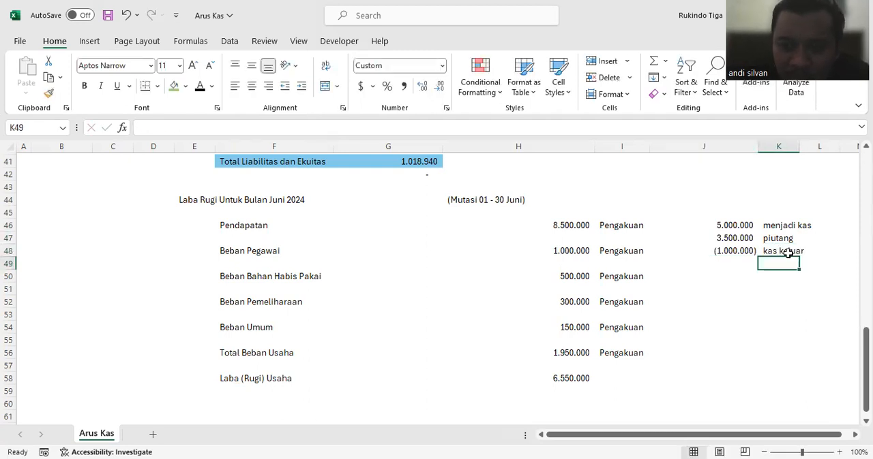
Step: Enter -300000 in J50 on the Beban Bahan Habis Pakai row and the note "kas keluar" in K50
{"action": "left_click", "coordinate": [750, 252]}
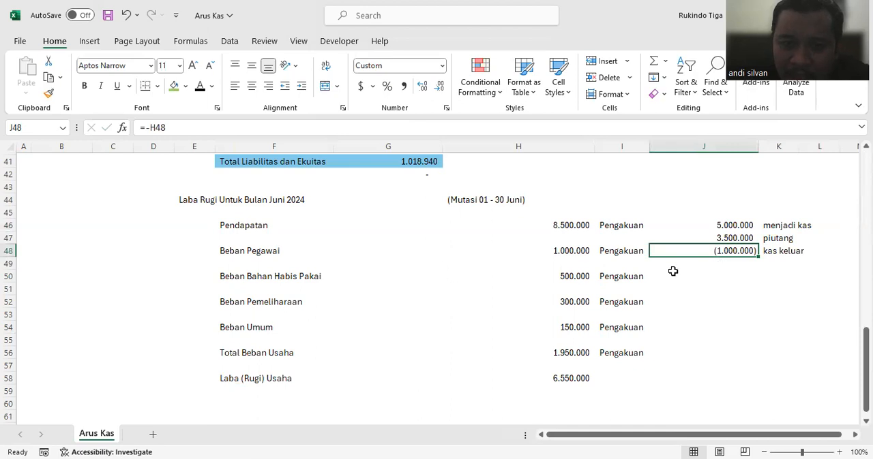
{"action": "left_click", "coordinate": [720, 276]}
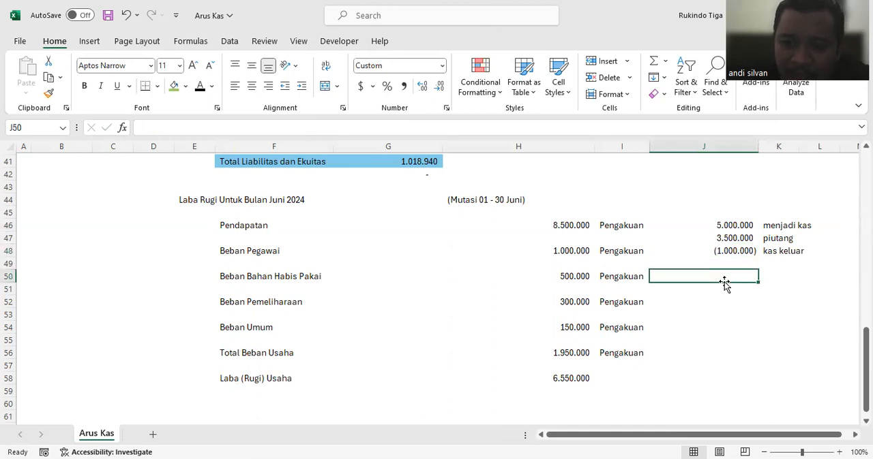
{"action": "type", "text": "-"}
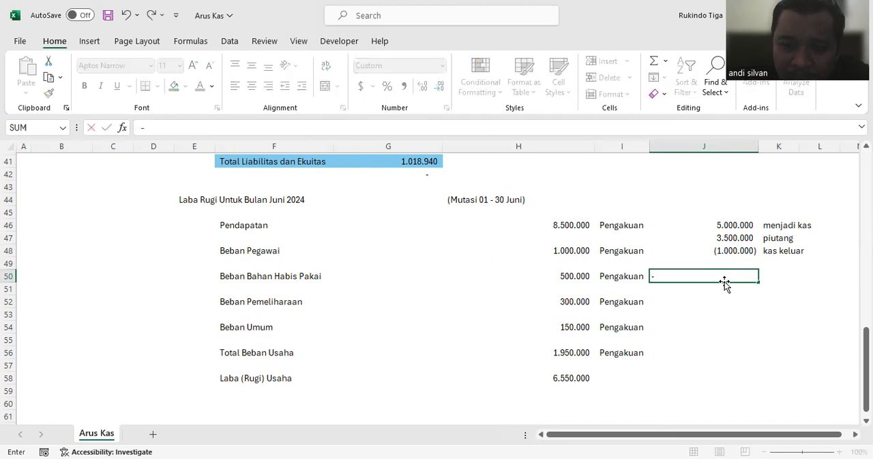
{"action": "type", "text": "30000"}
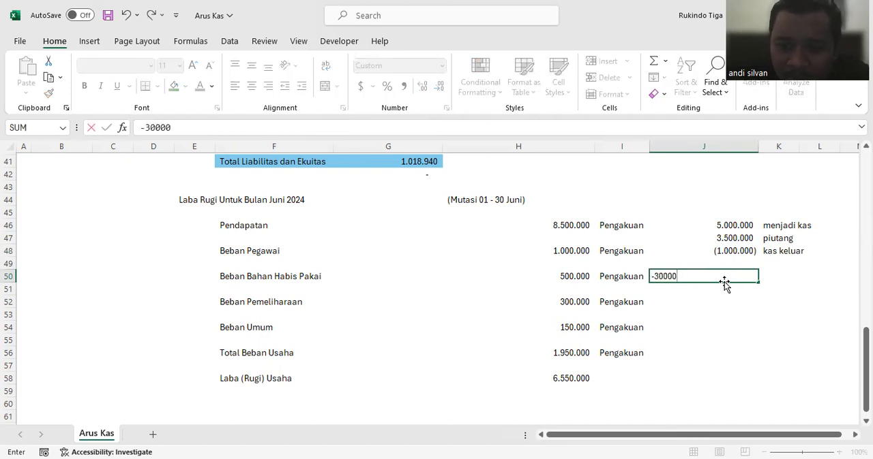
{"action": "type", "text": "0"}
{"action": "key", "text": "Return"}
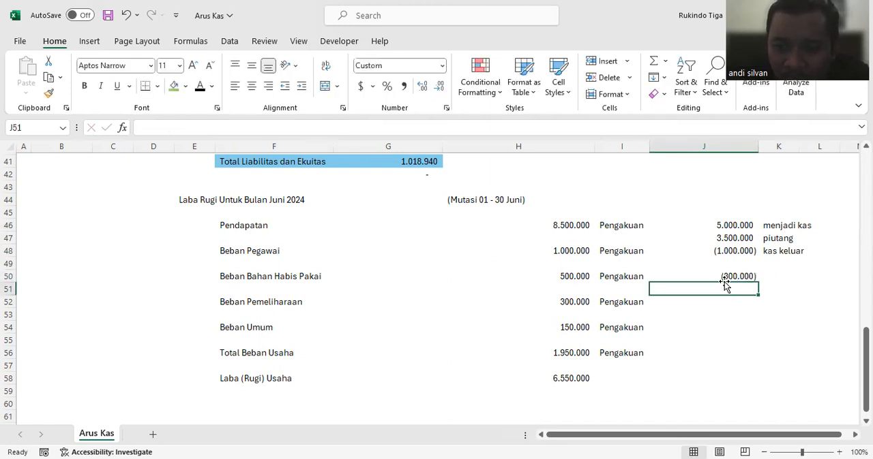
{"action": "left_click", "coordinate": [790, 273]}
{"action": "type", "text": "kas keluar"}
{"action": "key", "text": "Return"}
{"action": "left_click", "coordinate": [740, 291]}
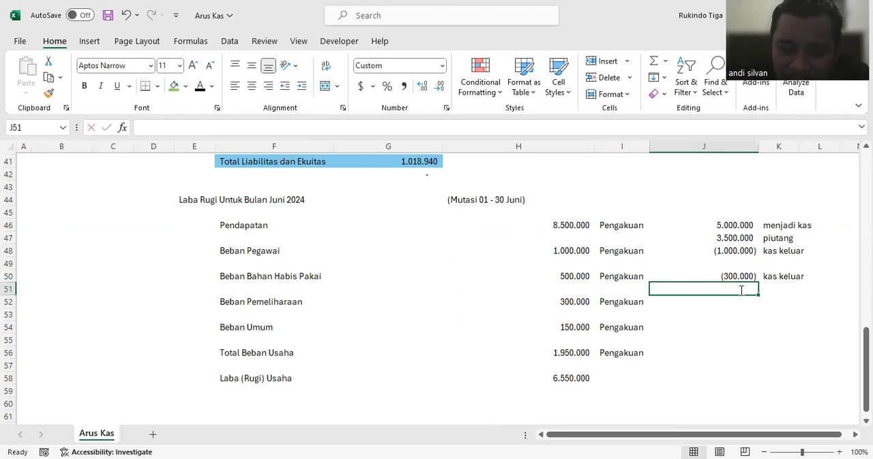
{"action": "type", "text": "200"}
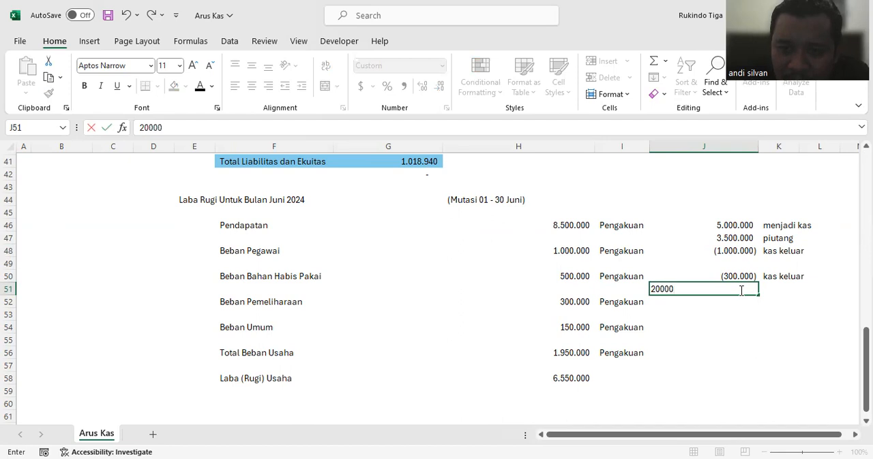
{"action": "type", "text": "00"}
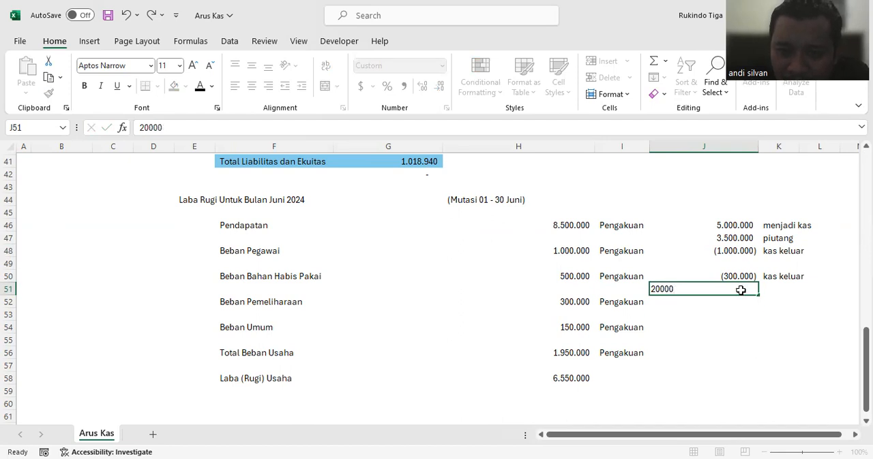
{"action": "key", "text": "Return"}
Step: Calculate the remaining Beban Bahan Habis Pakai amount in J51 with the formula =H50+J50
{"action": "left_click", "coordinate": [741, 291]}
{"action": "type", "text": "="}
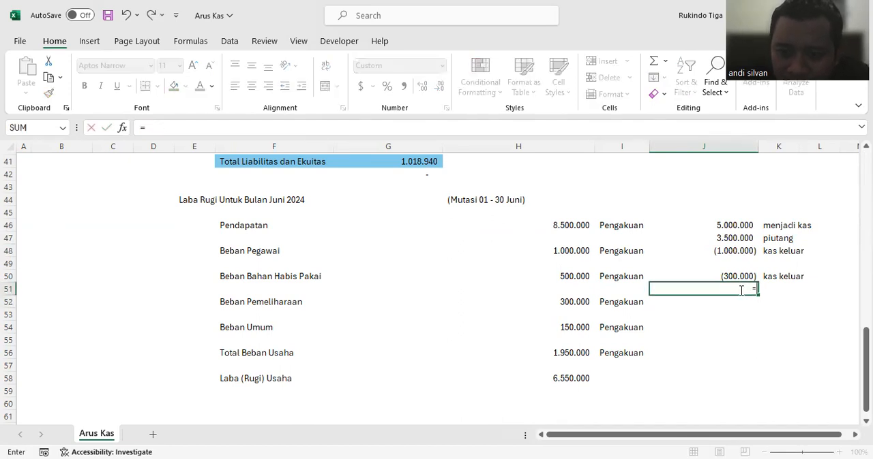
{"action": "left_click", "coordinate": [570, 282]}
{"action": "type", "text": "+"}
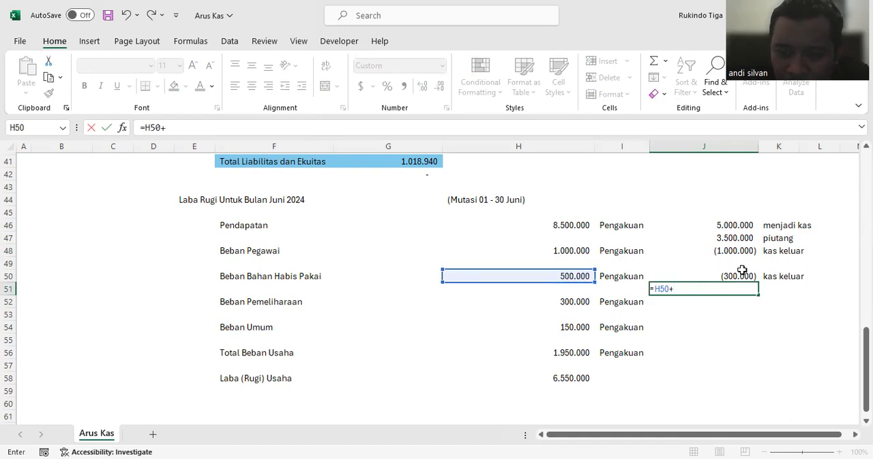
{"action": "left_click", "coordinate": [742, 274]}
{"action": "key", "text": "Return"}
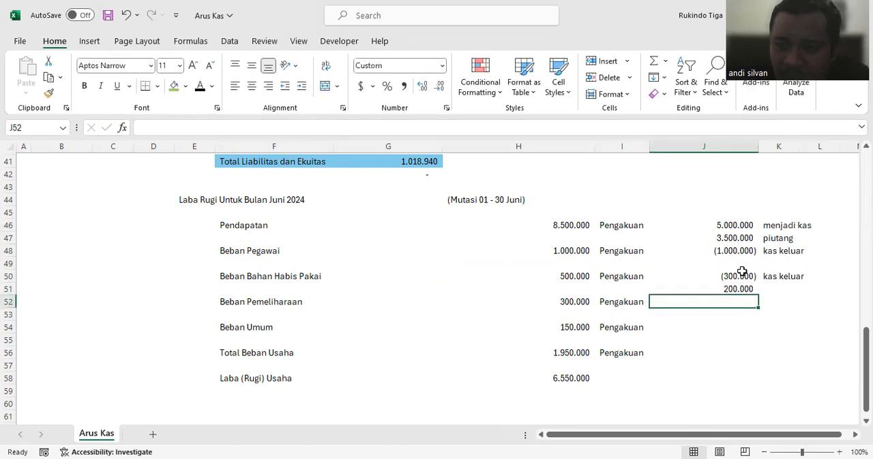
Step: Note the remaining Beban Bahan Habis Pakai amount as "utang usaha" in K51
{"action": "left_click", "coordinate": [774, 290]}
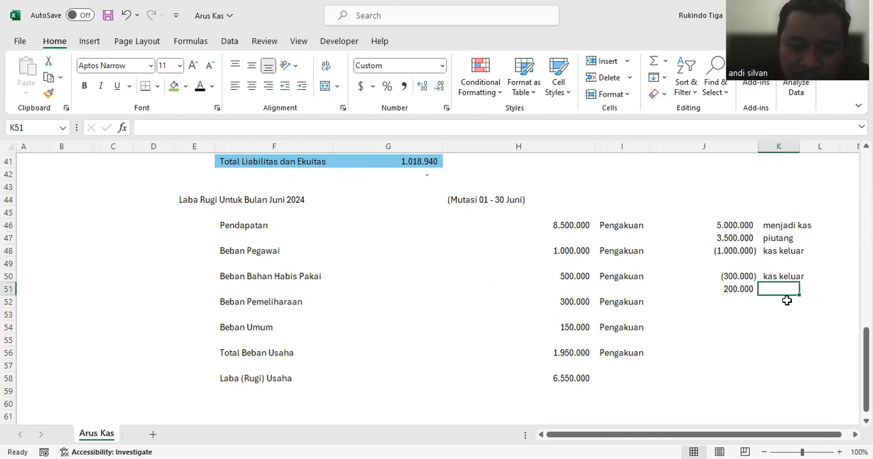
{"action": "type", "text": "utang usaha"}
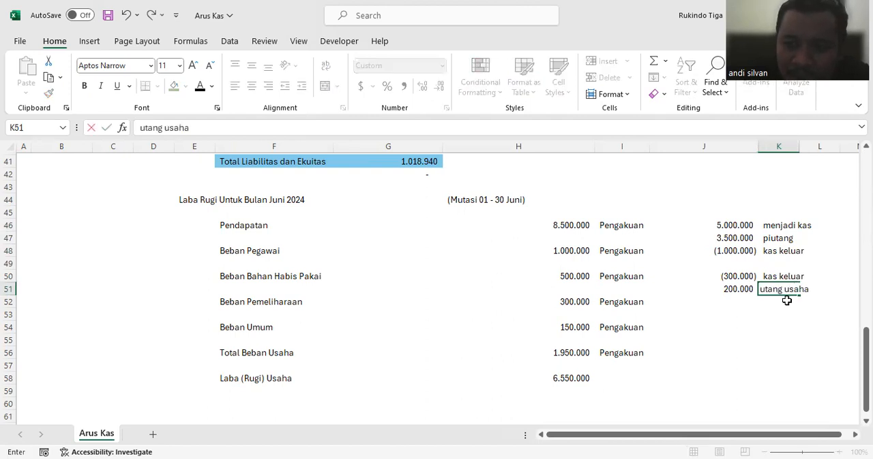
{"action": "key", "text": "Return"}
Step: Enter -200000 in J52 as the cash part of Beban Pemeliharaan
{"action": "left_click", "coordinate": [727, 308]}
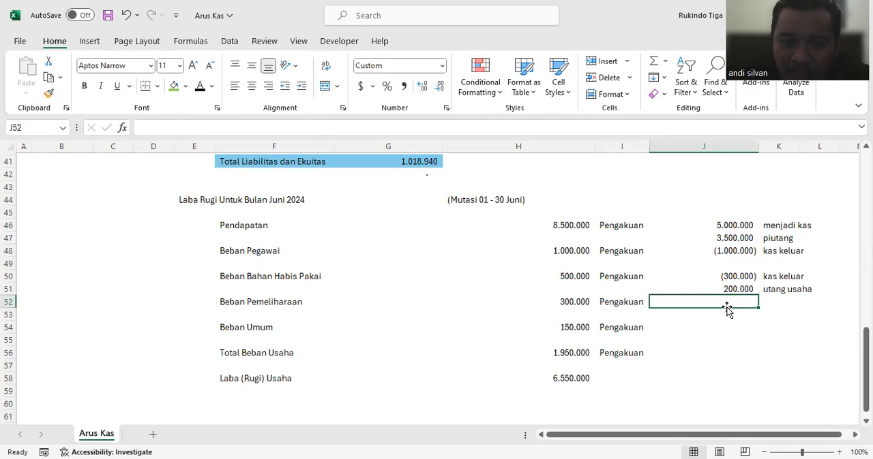
{"action": "type", "text": "-"}
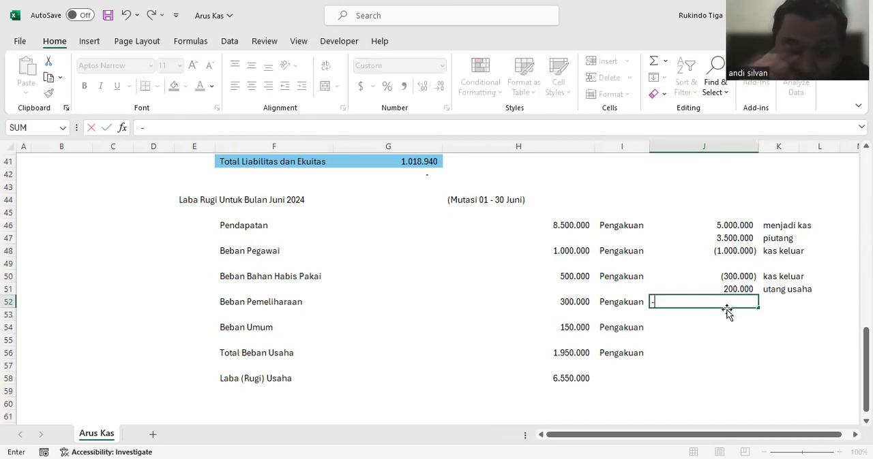
{"action": "type", "text": "200000"}
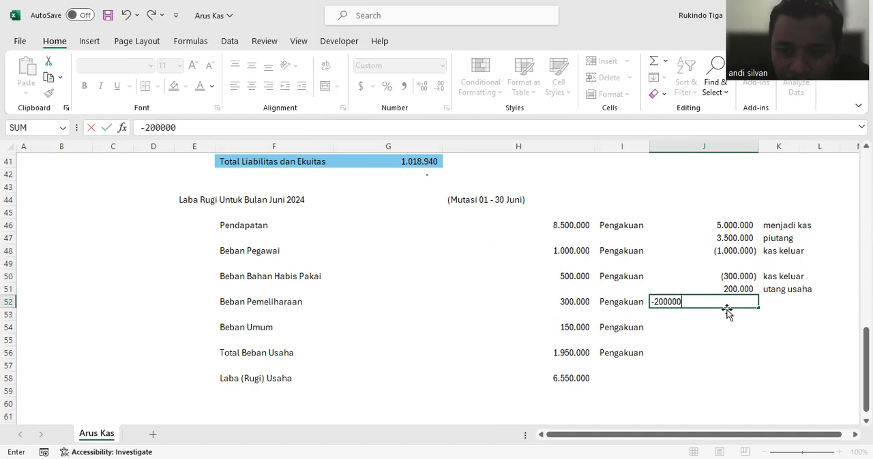
{"action": "key", "text": "Return"}
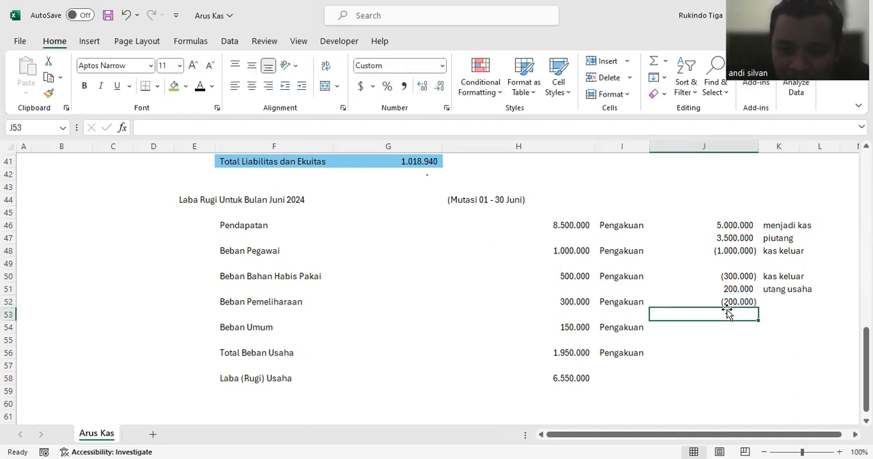
Step: Calculate the remaining Beban Pemeliharaan amount in J53 with the formula =H52+J52
{"action": "type", "text": "-"}
{"action": "key", "text": "BackSpace"}
{"action": "type", "text": "="}
{"action": "left_click", "coordinate": [586, 298]}
{"action": "type", "text": "+"}
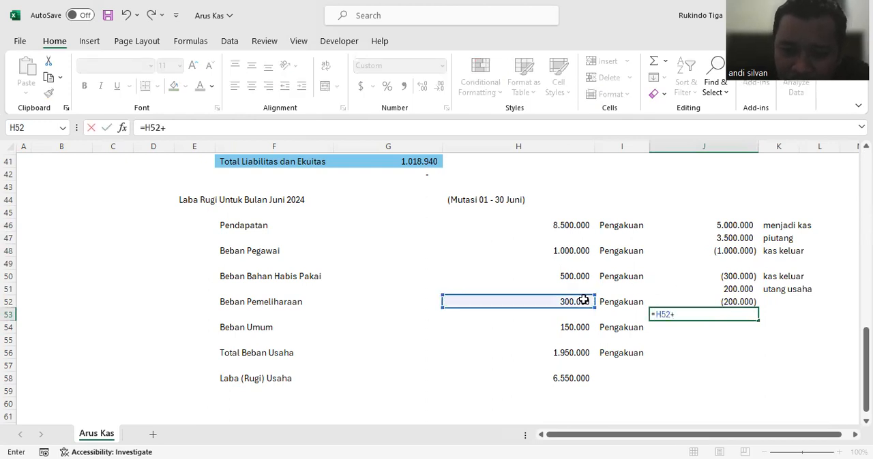
{"action": "left_click", "coordinate": [729, 298]}
{"action": "key", "text": "Return"}
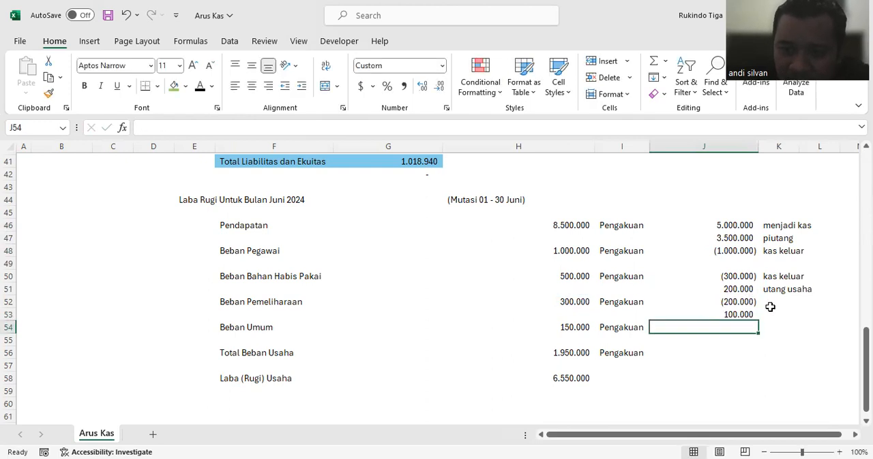
Step: Copy the notes "kas keluar" and "utang usaha" from K50:K51 to K52:K53 for Beban Pemeliharaan
{"action": "left_click_drag", "start_coordinate": [775, 276], "coordinate": [778, 289]}
{"action": "key", "text": "ctrl+c"}
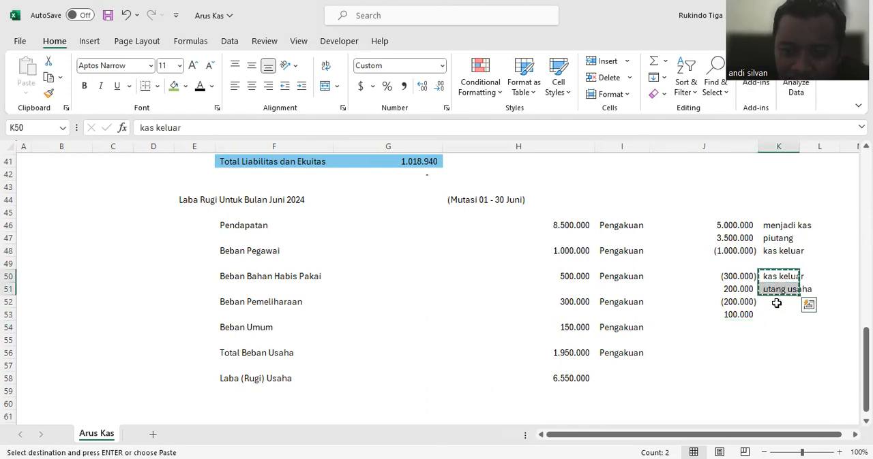
{"action": "left_click", "coordinate": [776, 304]}
{"action": "key", "text": "ctrl+v"}
Step: Enter the negated Beban Umum amount in J54 as =-H54 and the note "kas keluar" in K54
{"action": "left_click", "coordinate": [738, 330]}
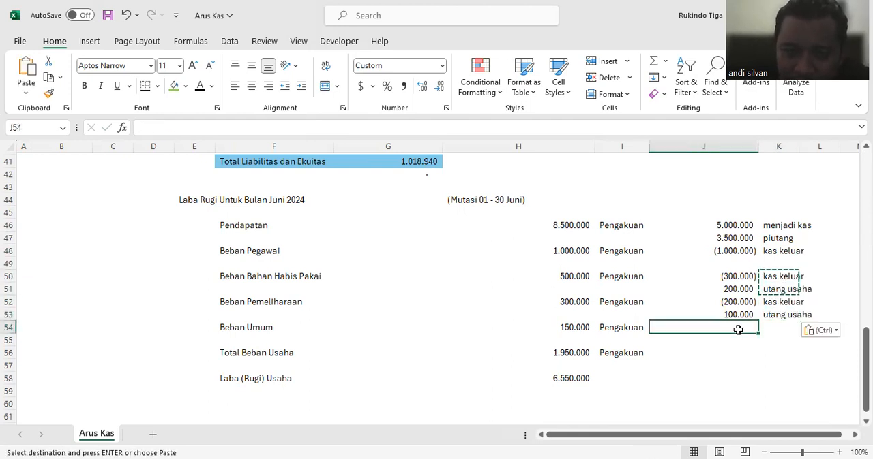
{"action": "key", "text": "Escape"}
{"action": "type", "text": "-"}
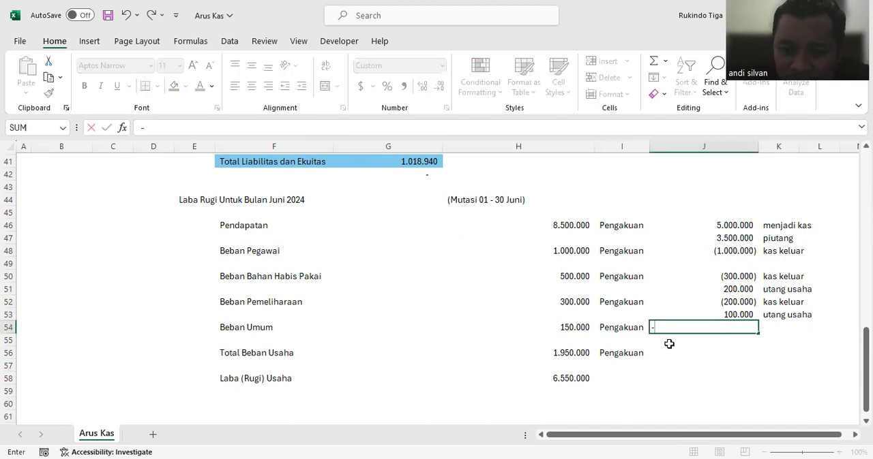
{"action": "left_click", "coordinate": [583, 328]}
{"action": "key", "text": "Return"}
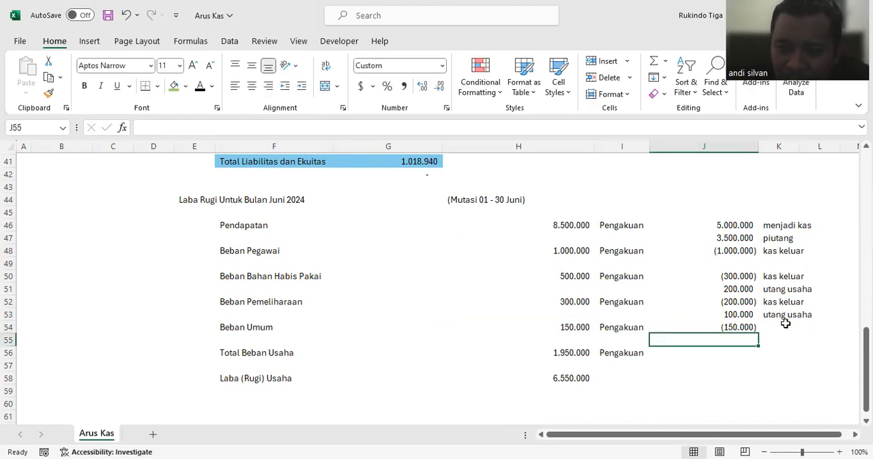
{"action": "left_click", "coordinate": [786, 325]}
{"action": "type", "text": "kas keluar"}
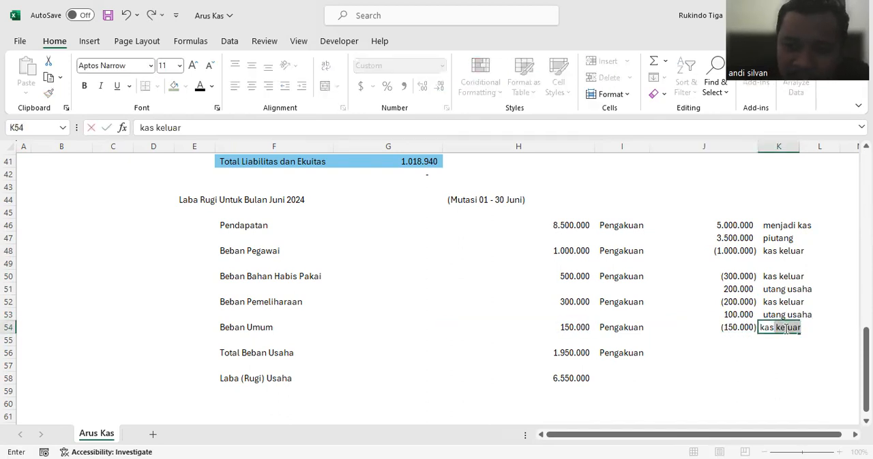
{"action": "key", "text": "Return"}
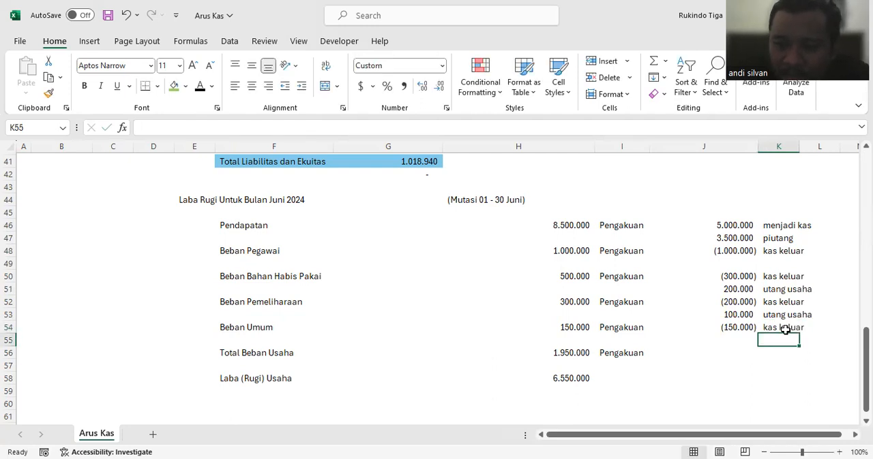
Step: Review the Aktivitas Operasional line of the cash flow summary against the June income statement's cash split
{"action": "left_click", "coordinate": [730, 352]}
{"action": "left_click", "coordinate": [684, 383]}
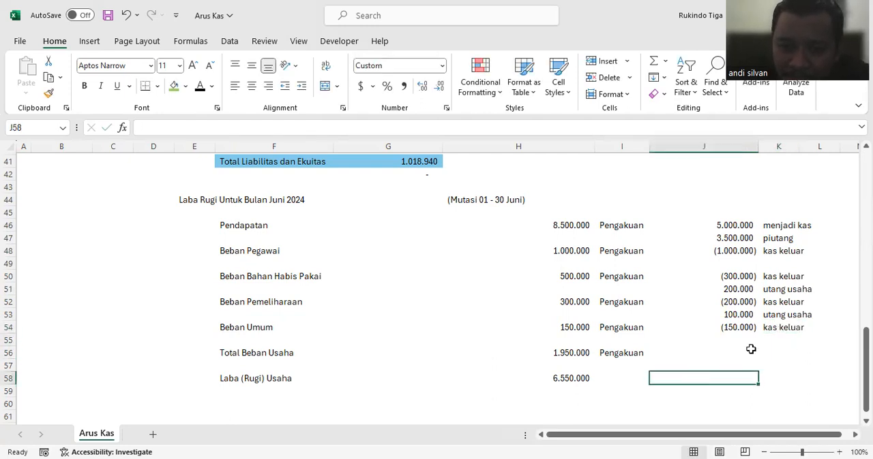
{"action": "left_click", "coordinate": [750, 349]}
{"action": "left_click", "coordinate": [789, 352]}
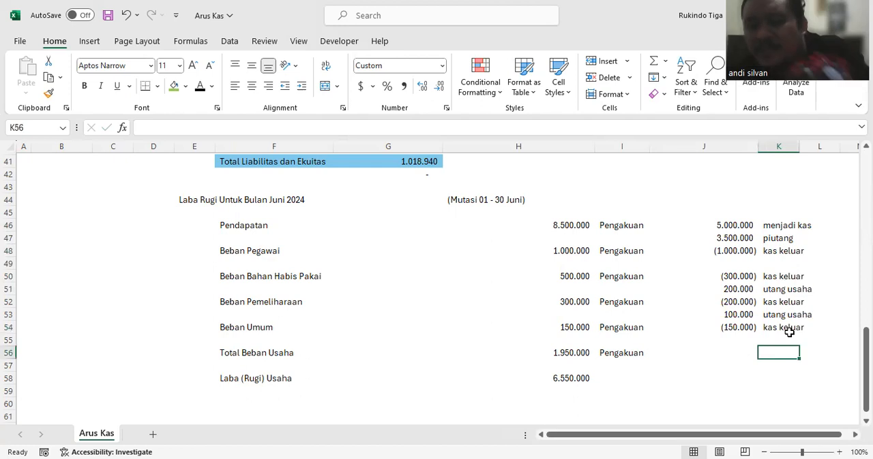
{"action": "scroll", "coordinate": [613, 257], "scroll_direction": "up", "scroll_amount": 13}
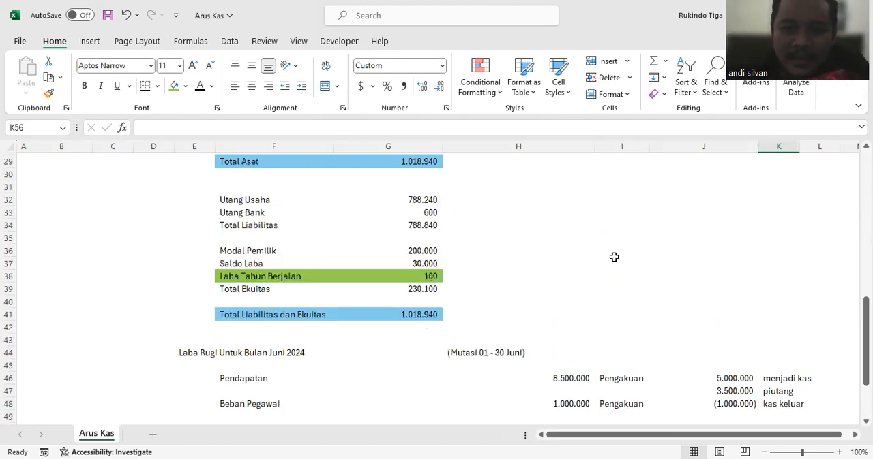
{"action": "scroll", "coordinate": [614, 257], "scroll_direction": "up", "scroll_amount": 1}
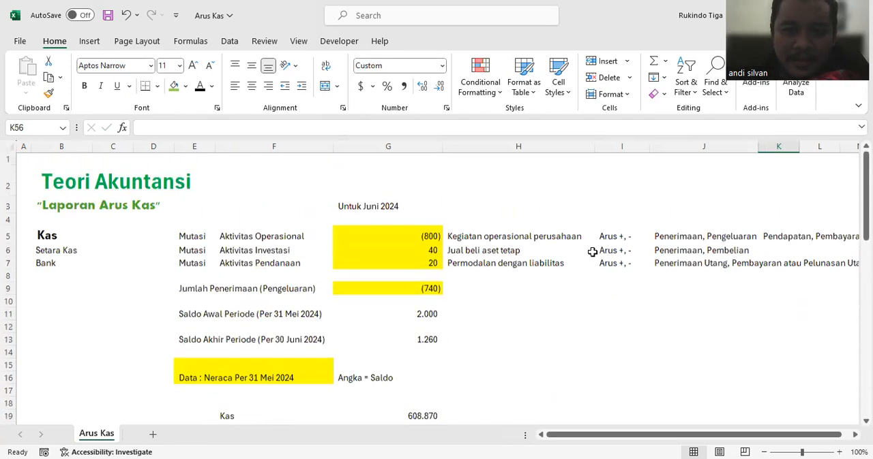
{"action": "left_click", "coordinate": [254, 235]}
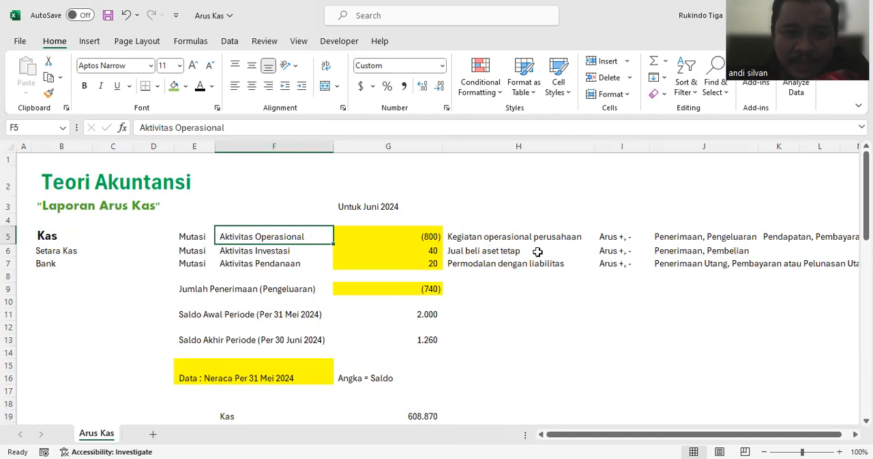
{"action": "scroll", "coordinate": [685, 266], "scroll_direction": "down", "scroll_amount": 4}
{"action": "scroll", "coordinate": [685, 266], "scroll_direction": "down", "scroll_amount": 9}
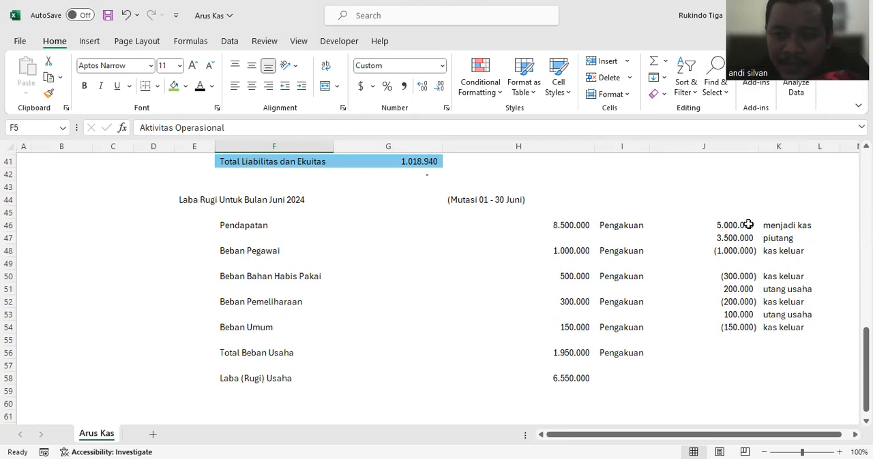
Step: Fill the cash part of Pendapatan in J46 with light blue
{"action": "left_click", "coordinate": [747, 225]}
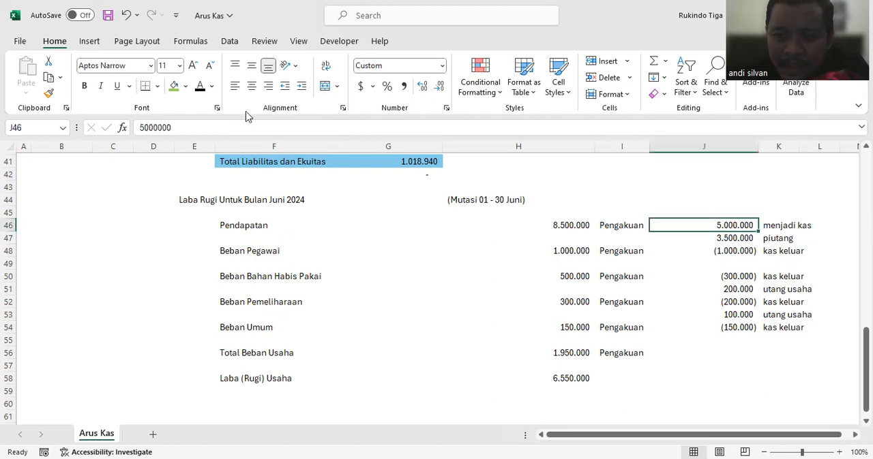
{"action": "left_click", "coordinate": [186, 89]}
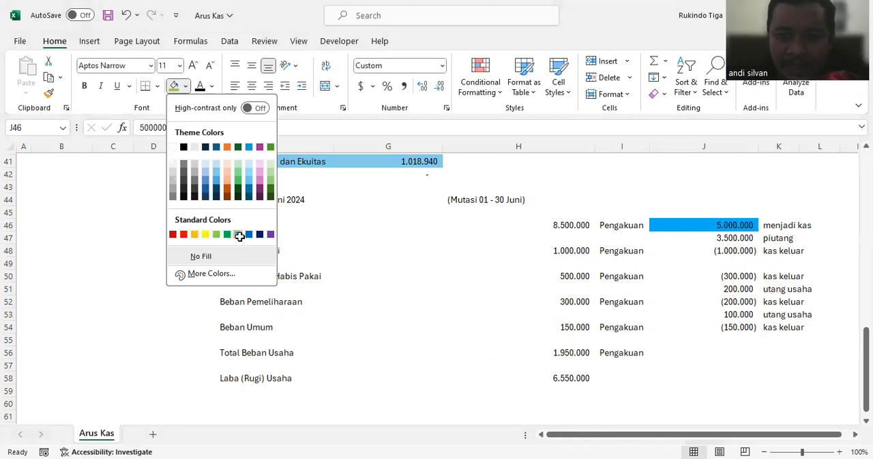
{"action": "left_click", "coordinate": [238, 235]}
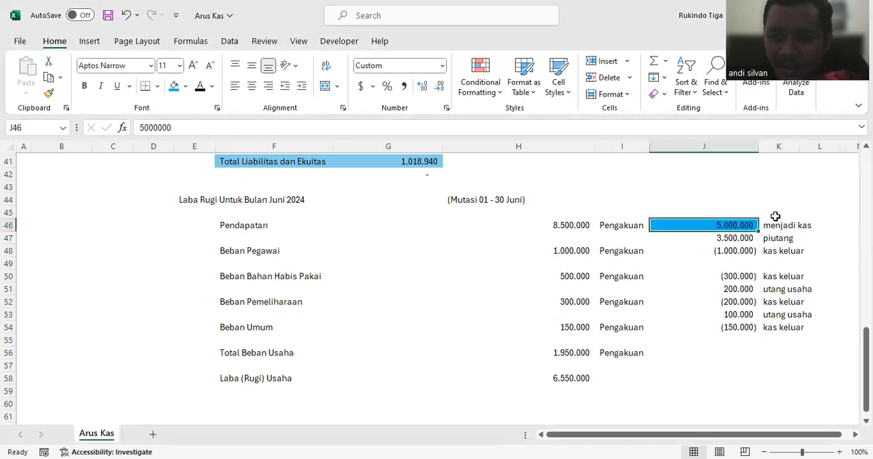
Step: Apply the same light blue fill to the "kas keluar" amounts in J48, J50, J52 and J54
{"action": "left_click", "coordinate": [750, 252]}
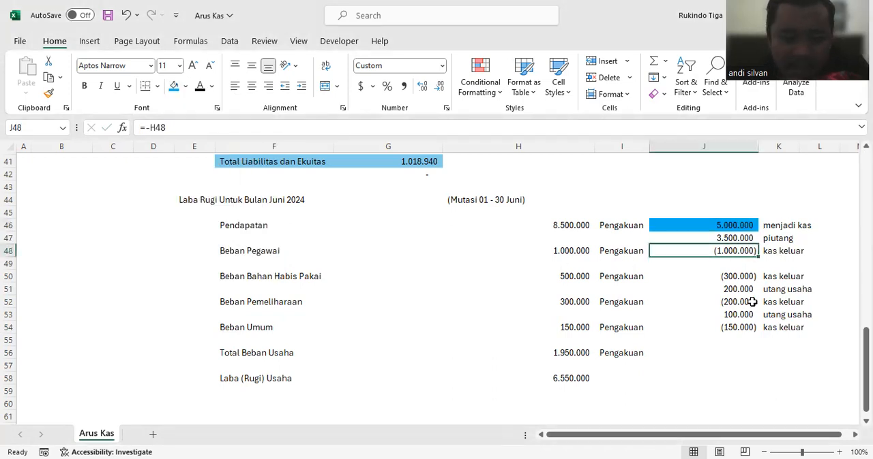
{"action": "left_click", "coordinate": [746, 277], "text": "ctrl"}
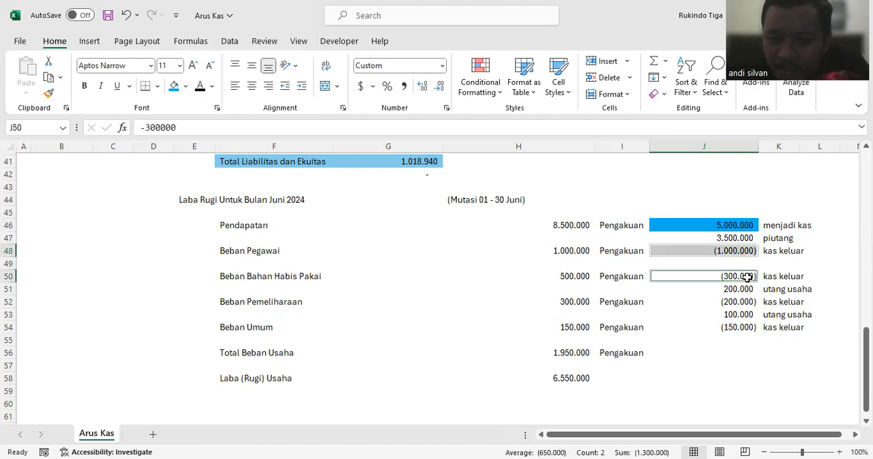
{"action": "left_click", "coordinate": [742, 302], "text": "ctrl"}
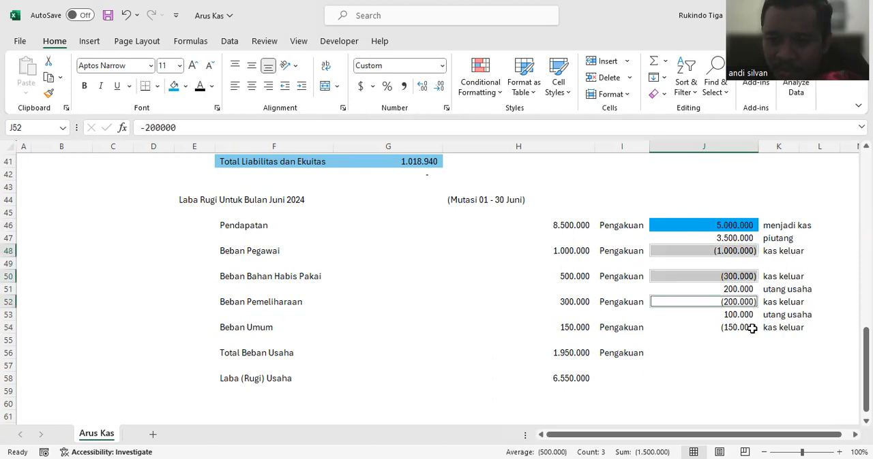
{"action": "left_click", "coordinate": [752, 328], "text": "ctrl"}
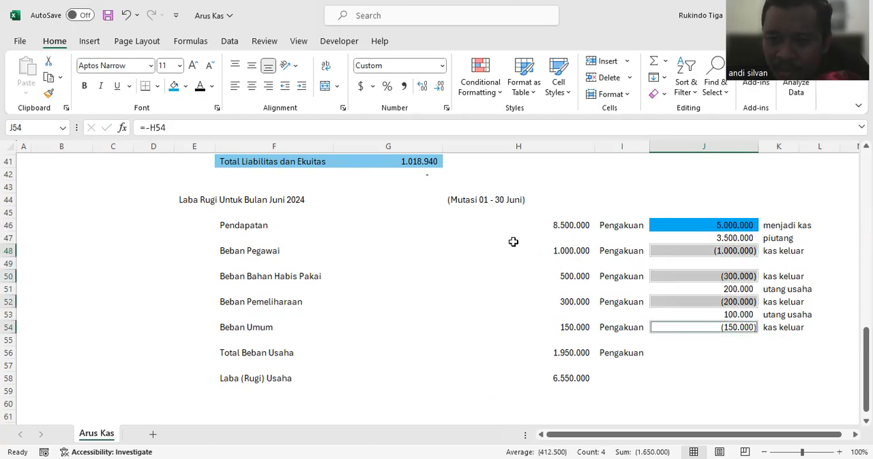
{"action": "left_click", "coordinate": [706, 365]}
{"action": "left_click", "coordinate": [814, 361]}
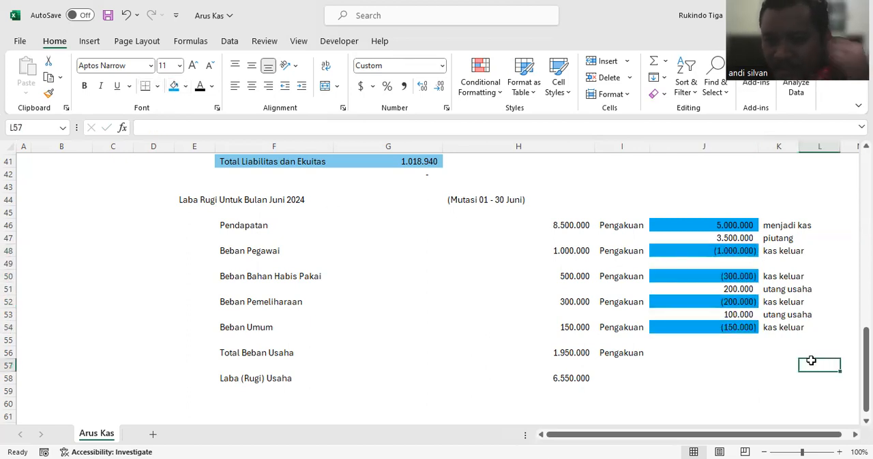
Step: Try totalling the blue-filled cash amounts of the June income statement beside Kas in H19 as =J46+J48+J50+J52+J54
{"action": "scroll", "coordinate": [788, 322], "scroll_direction": "up", "scroll_amount": 6}
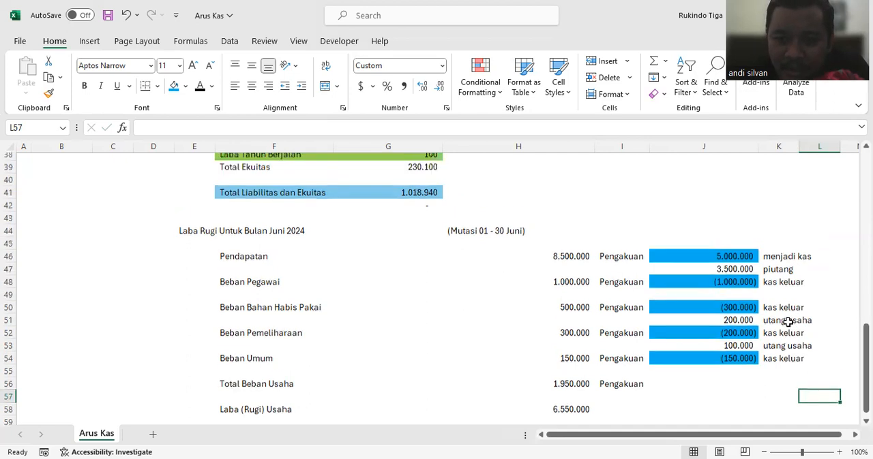
{"action": "scroll", "coordinate": [787, 322], "scroll_direction": "up", "scroll_amount": 7}
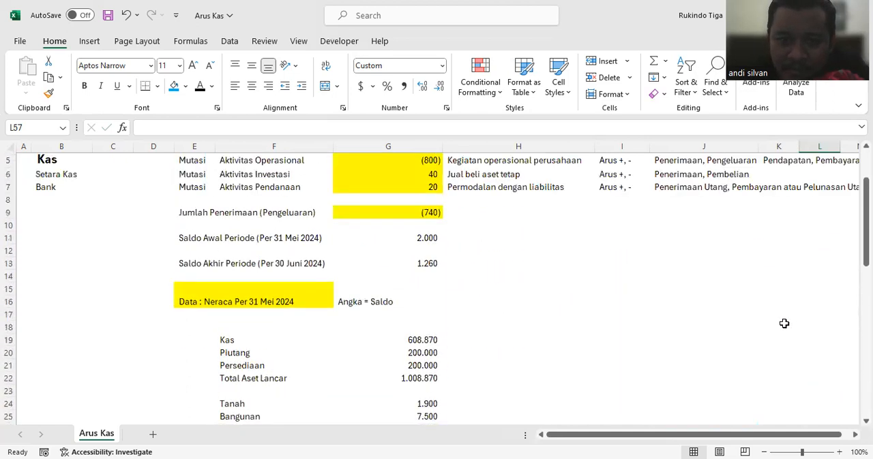
{"action": "scroll", "coordinate": [784, 324], "scroll_direction": "down", "scroll_amount": 4}
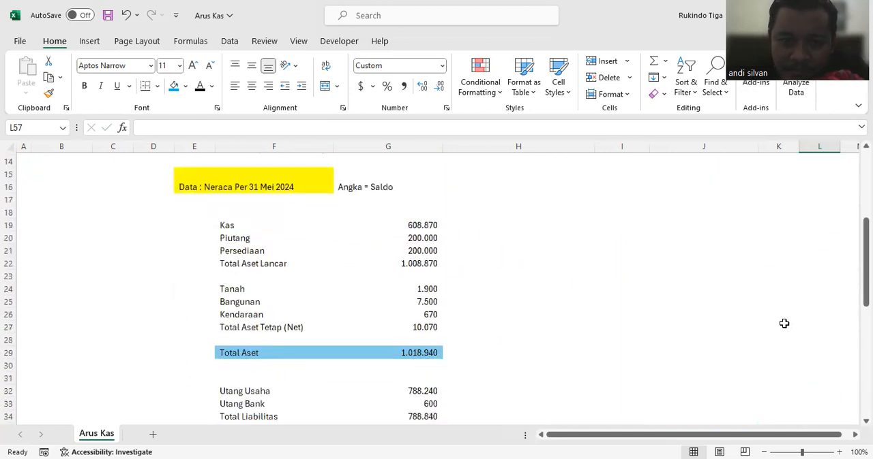
{"action": "left_click", "coordinate": [482, 220]}
{"action": "scroll", "coordinate": [613, 242], "scroll_direction": "down", "scroll_amount": 4}
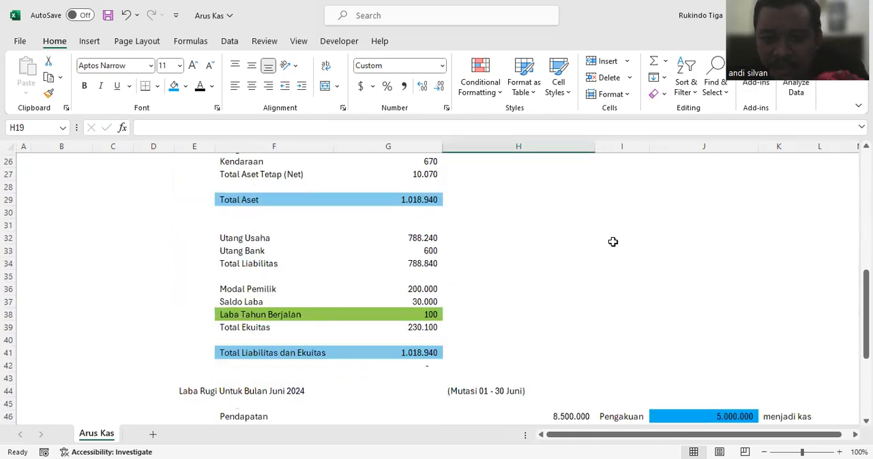
{"action": "scroll", "coordinate": [612, 245], "scroll_direction": "up", "scroll_amount": 6}
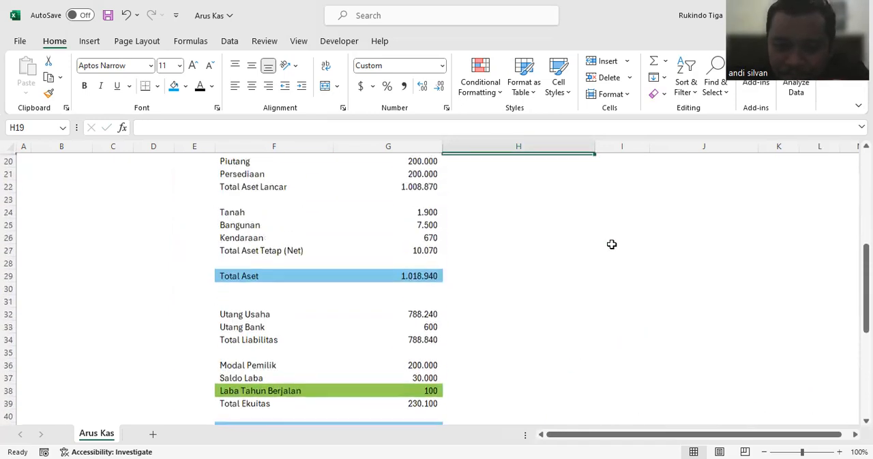
{"action": "type", "text": "="}
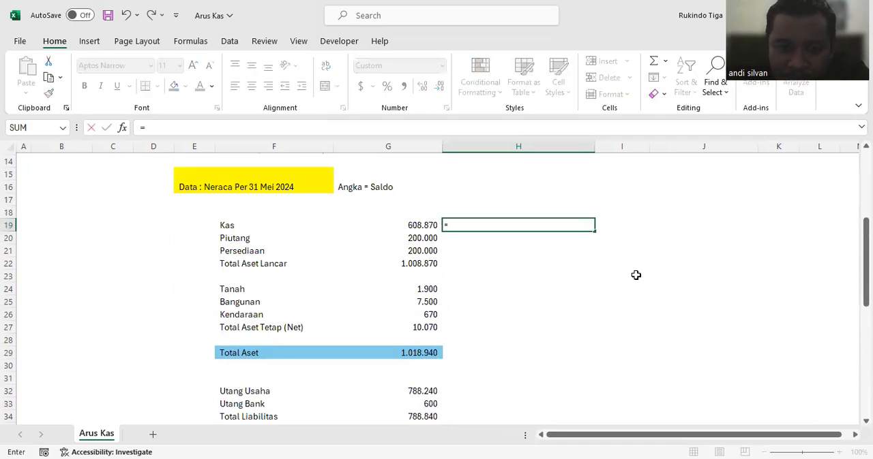
{"action": "scroll", "coordinate": [635, 275], "scroll_direction": "down", "scroll_amount": 7}
{"action": "left_click", "coordinate": [683, 299]}
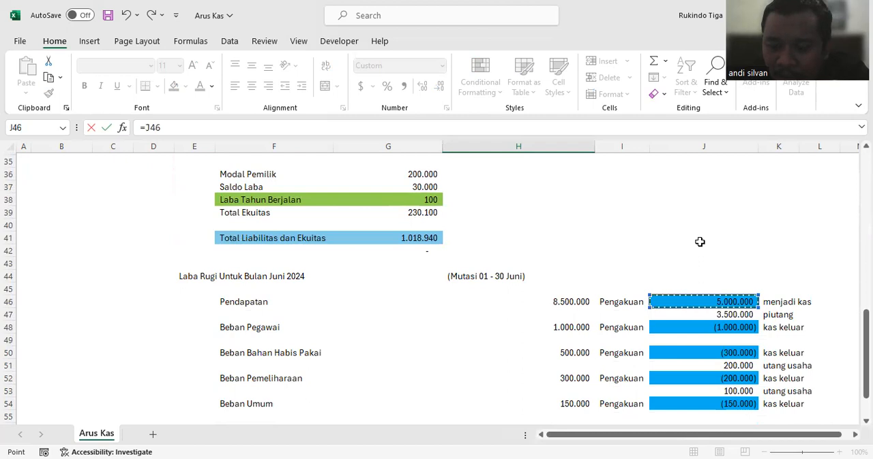
{"action": "type", "text": "+"}
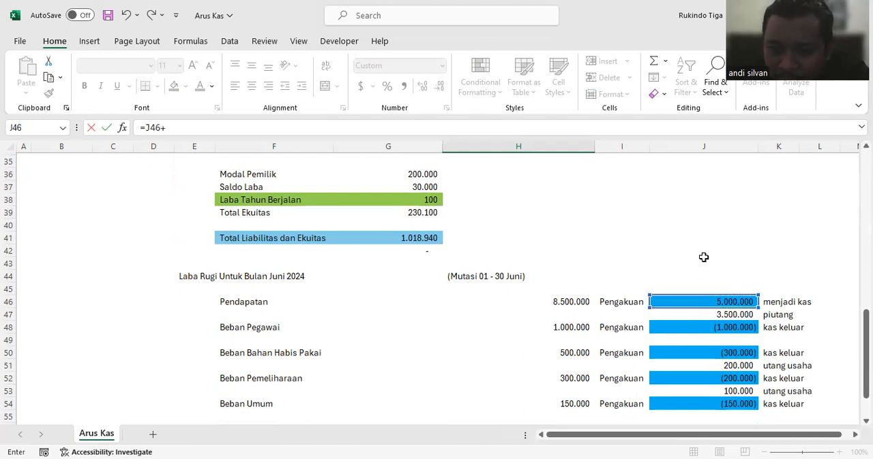
{"action": "left_click", "coordinate": [711, 328]}
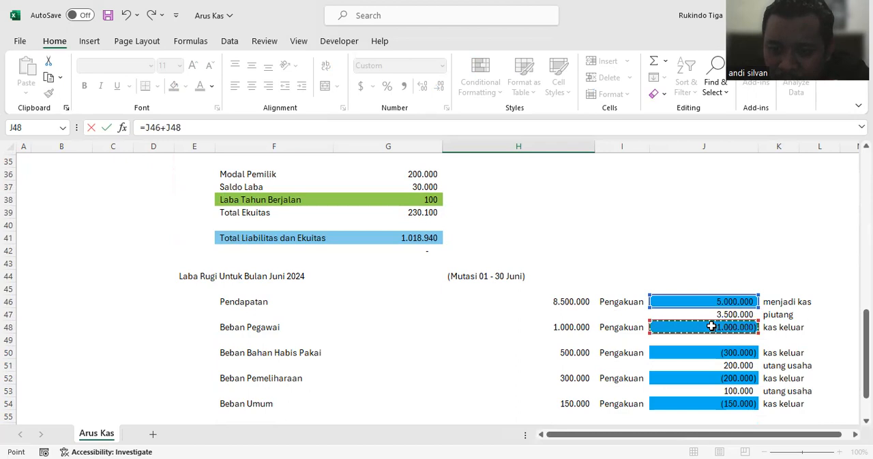
{"action": "type", "text": "+"}
{"action": "left_click", "coordinate": [710, 352]}
{"action": "type", "text": "+"}
{"action": "left_click", "coordinate": [713, 377]}
{"action": "type", "text": "+"}
{"action": "scroll", "coordinate": [716, 361], "scroll_direction": "down", "scroll_amount": 2}
{"action": "left_click", "coordinate": [712, 328]}
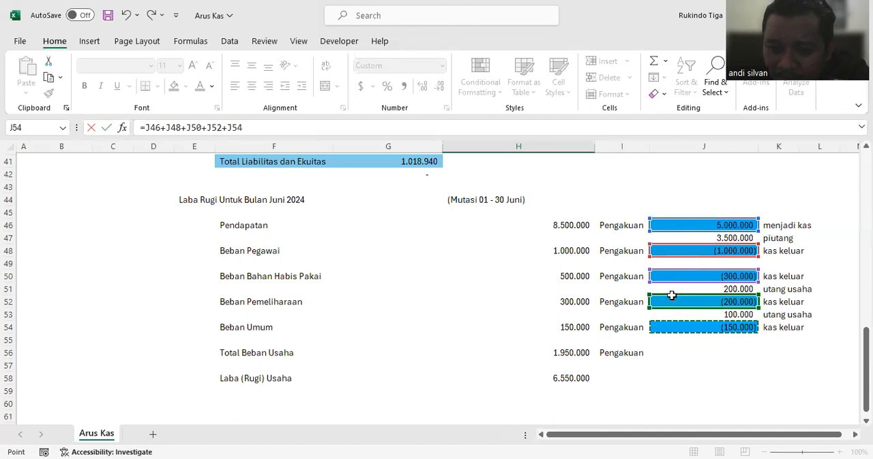
{"action": "key", "text": "Return"}
{"action": "scroll", "coordinate": [547, 277], "scroll_direction": "up", "scroll_amount": 2}
{"action": "left_click", "coordinate": [544, 224]}
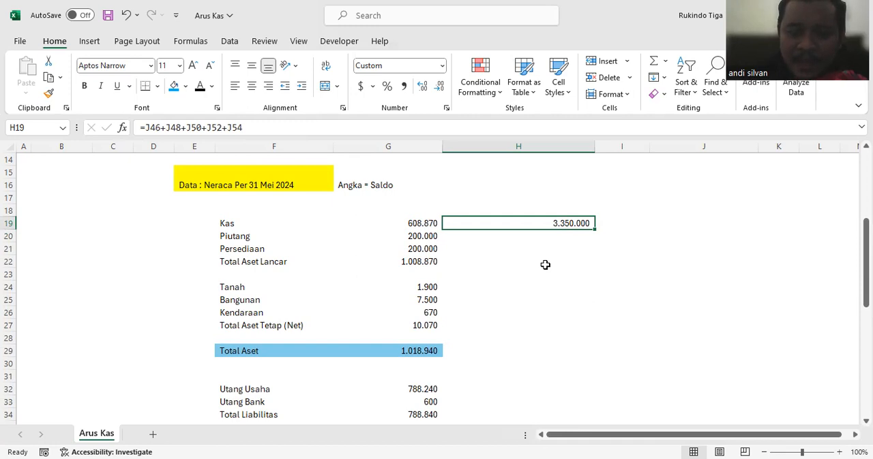
Step: Clear the cash total formula from H19
{"action": "left_click", "coordinate": [539, 265]}
{"action": "left_click", "coordinate": [549, 228]}
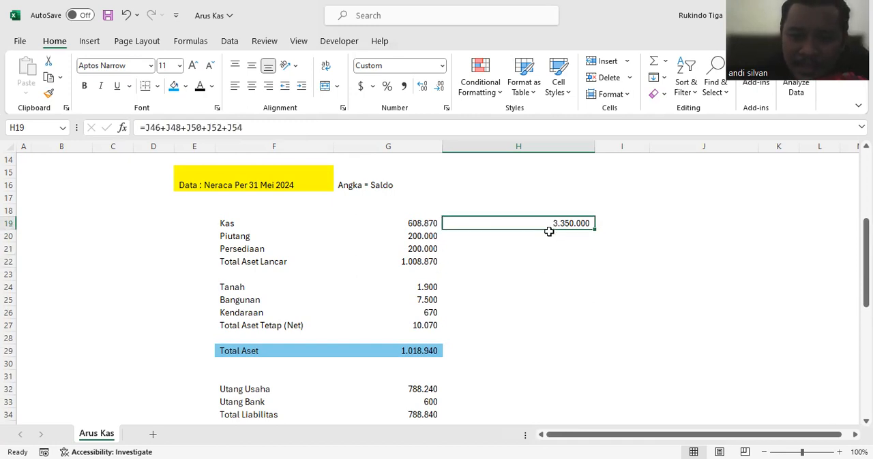
{"action": "key", "text": "Delete"}
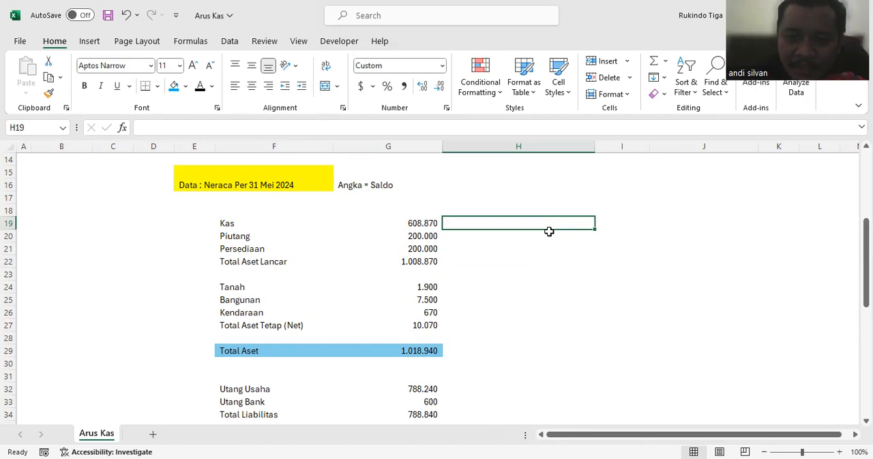
Step: Copy the 31 May balance sheet amounts in G19:G41 to column I, starting at I19
{"action": "left_click", "coordinate": [609, 223]}
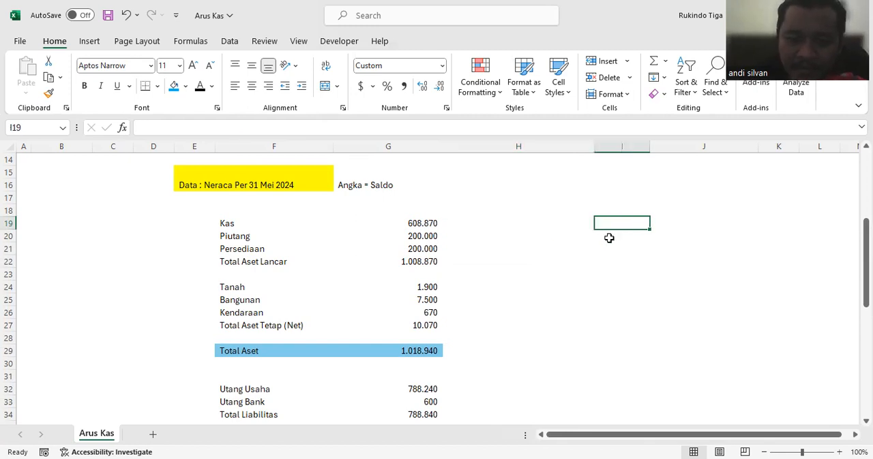
{"action": "left_click_drag", "start_coordinate": [430, 224], "coordinate": [406, 362]}
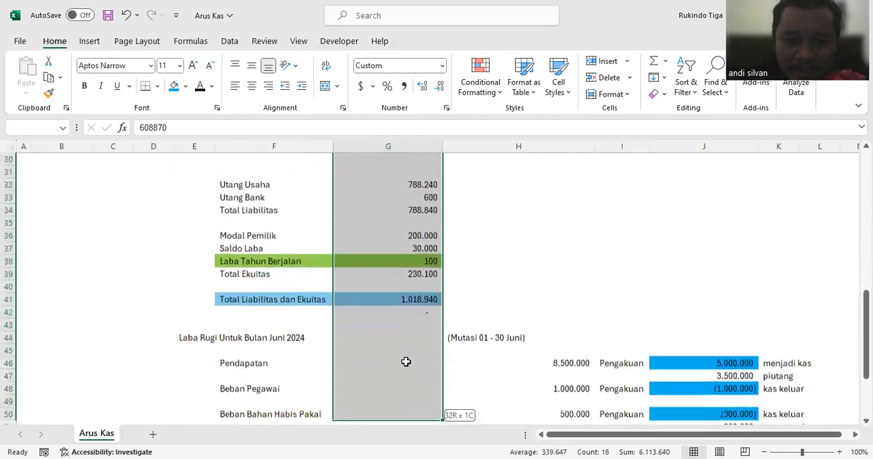
{"action": "left_click_drag", "start_coordinate": [418, 291], "coordinate": [418, 298]}
{"action": "key", "text": "ctrl+c"}
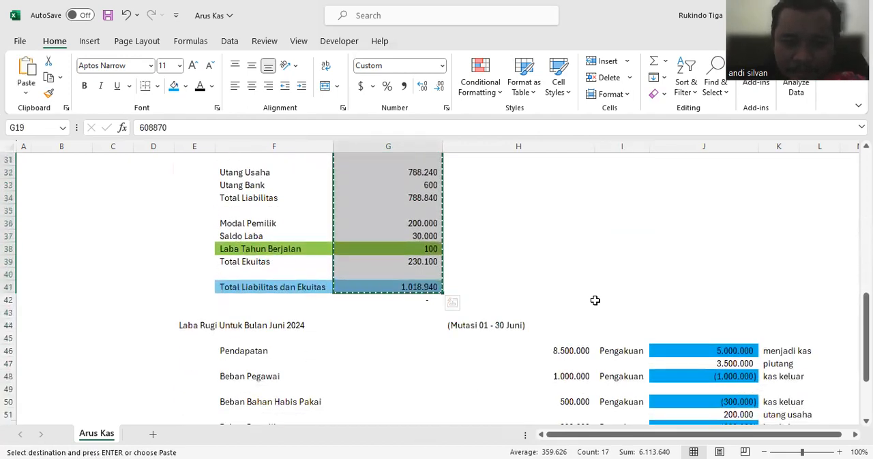
{"action": "scroll", "coordinate": [623, 248], "scroll_direction": "up", "scroll_amount": 6}
{"action": "left_click", "coordinate": [632, 236]}
{"action": "key", "text": "ctrl+v"}
{"action": "left_click", "coordinate": [645, 212]}
Step: Calculate the new Kas balance in I19 as the May balance plus the mutation, =G19+H19
{"action": "left_click", "coordinate": [634, 236]}
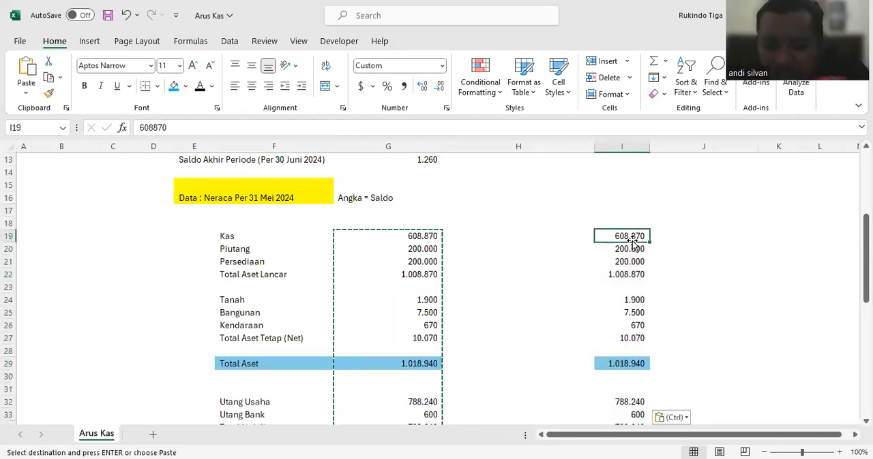
{"action": "type", "text": "="}
{"action": "left_click", "coordinate": [415, 235]}
{"action": "type", "text": "+"}
{"action": "left_click", "coordinate": [492, 234]}
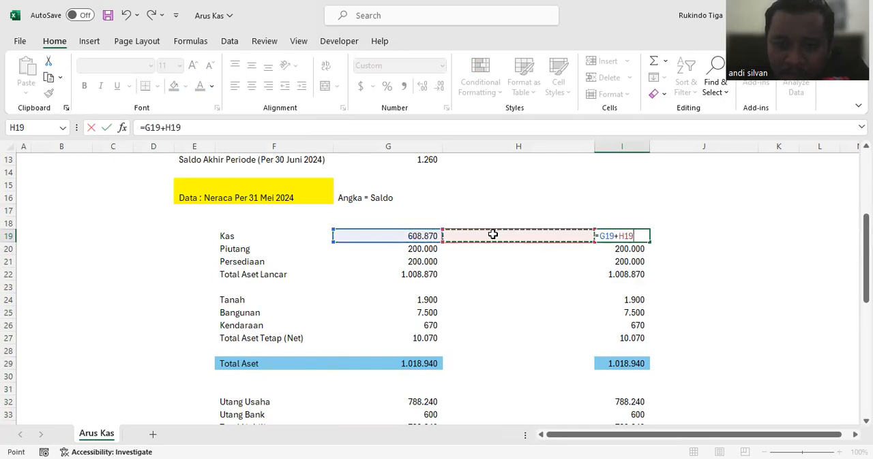
{"action": "key", "text": "Return"}
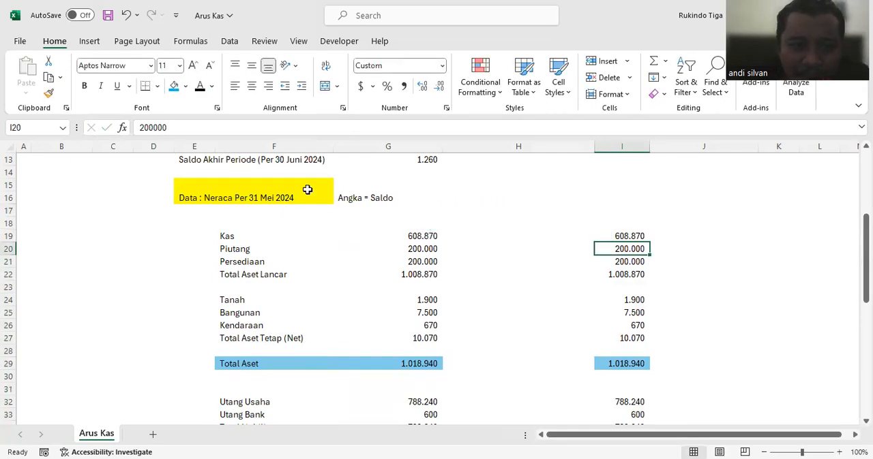
Step: Enter the headings "Mutasi" in H16 and "Neraca Per 30 Juni 2024" in I16
{"action": "left_click", "coordinate": [417, 198]}
{"action": "left_click", "coordinate": [499, 201]}
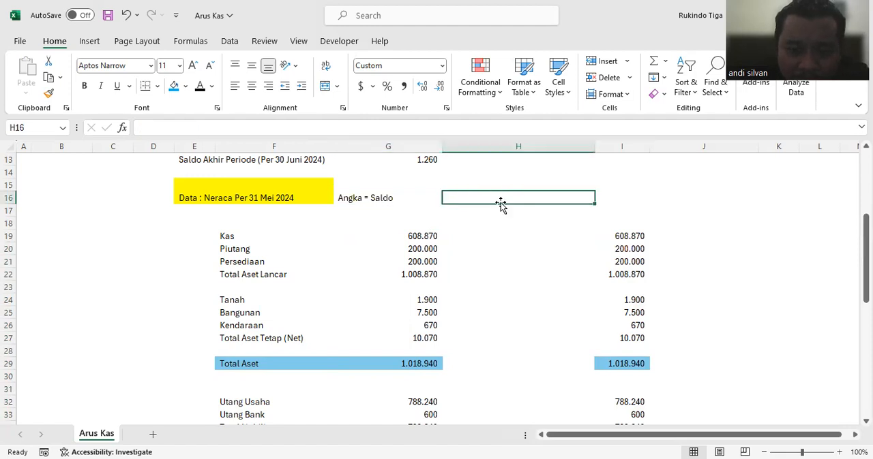
{"action": "type", "text": "Mut"}
{"action": "key", "text": "Return"}
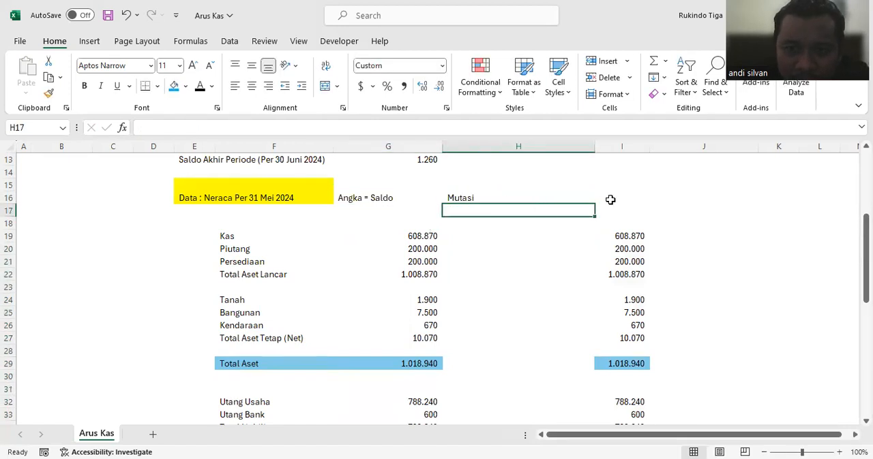
{"action": "left_click", "coordinate": [610, 199]}
{"action": "type", "text": "Per"}
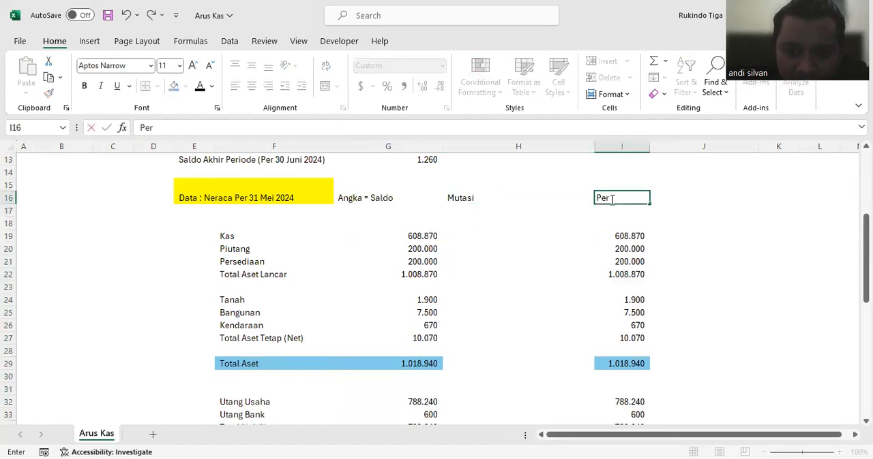
{"action": "type", "text": " 30 Juni 2024"}
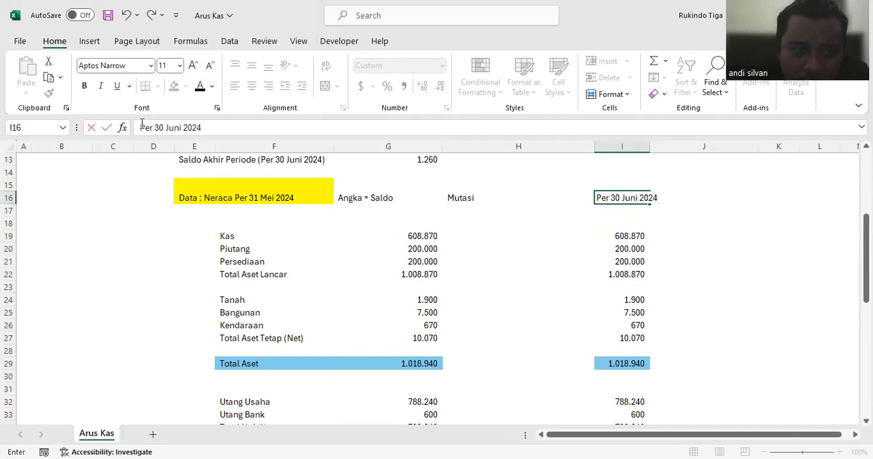
{"action": "type", "text": "Neraca"}
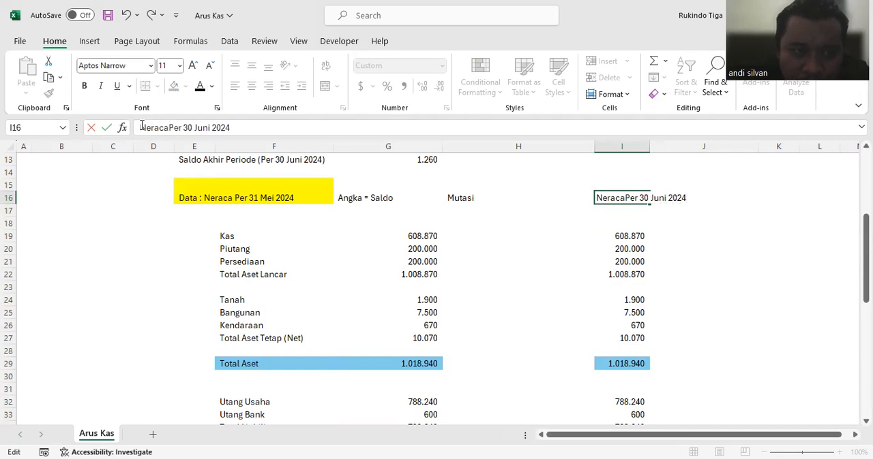
{"action": "key", "text": "Return"}
Step: Fill the June balance sheet heading across I16:J16 with the same blue as the cash amounts
{"action": "left_click_drag", "start_coordinate": [607, 198], "coordinate": [658, 197]}
{"action": "left_click", "coordinate": [174, 86]}
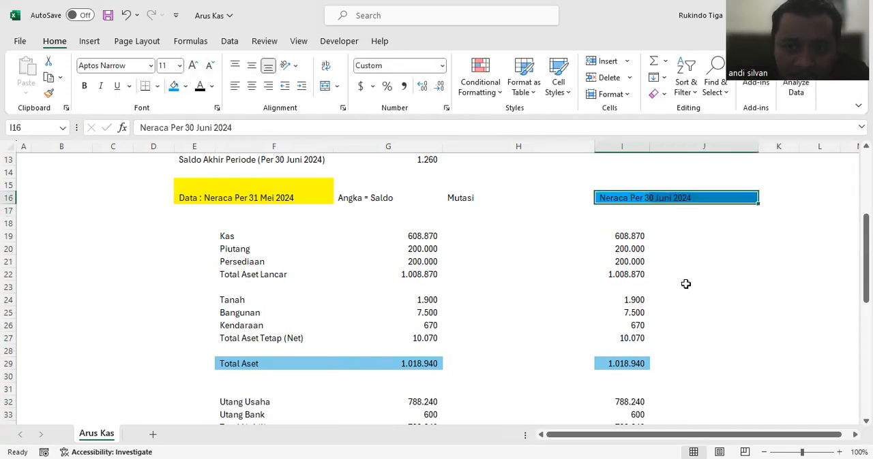
{"action": "left_click", "coordinate": [686, 284]}
{"action": "left_click", "coordinate": [462, 237]}
{"action": "left_click", "coordinate": [467, 199]}
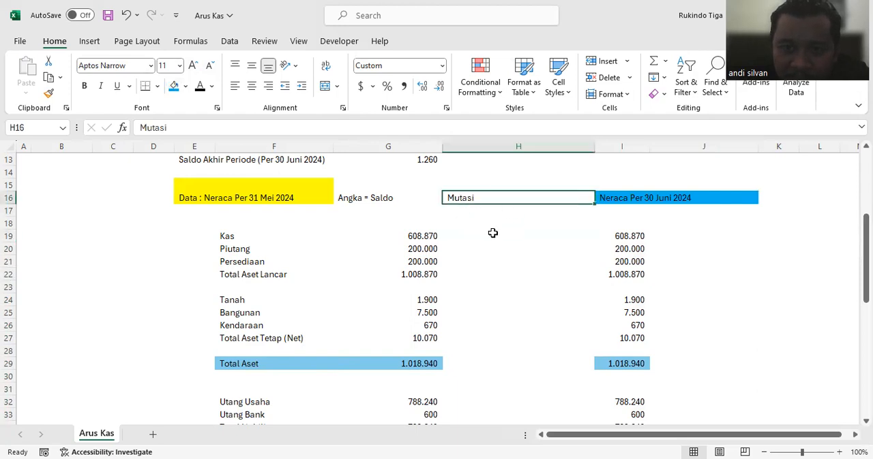
{"action": "left_click", "coordinate": [617, 236]}
{"action": "left_click", "coordinate": [701, 249]}
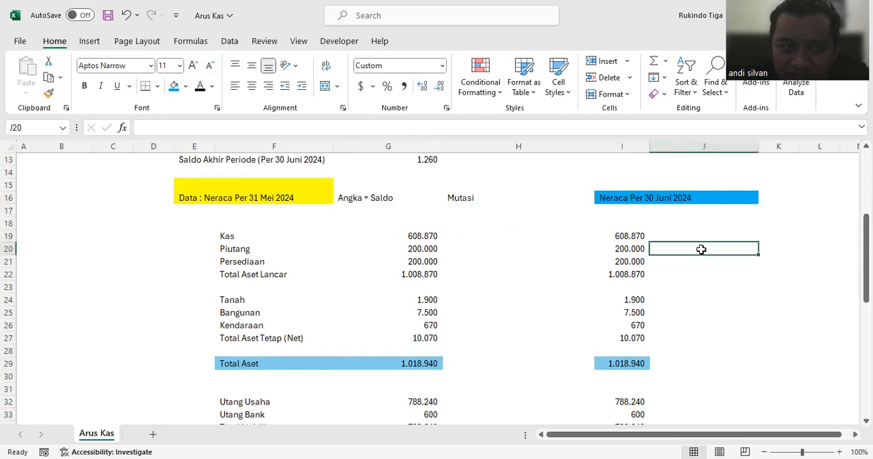
Step: Fill the Kas balance formula from I19 down through the asset rows to I27
{"action": "left_click", "coordinate": [639, 236]}
{"action": "left_click", "coordinate": [517, 126]}
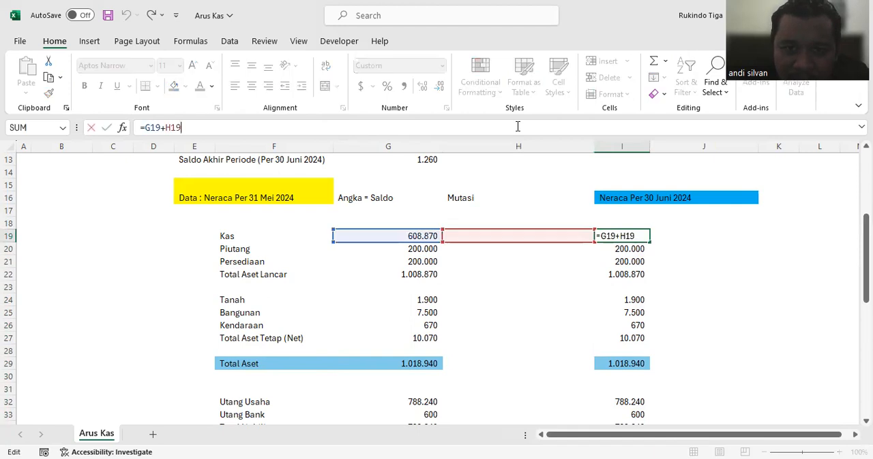
{"action": "key", "text": "ctrl+Return"}
{"action": "left_click_drag", "start_coordinate": [651, 270], "coordinate": [656, 346]}
Step: Copy the Persediaan formula in I21 to the liability and equity rows I32:I37
{"action": "left_click", "coordinate": [622, 262]}
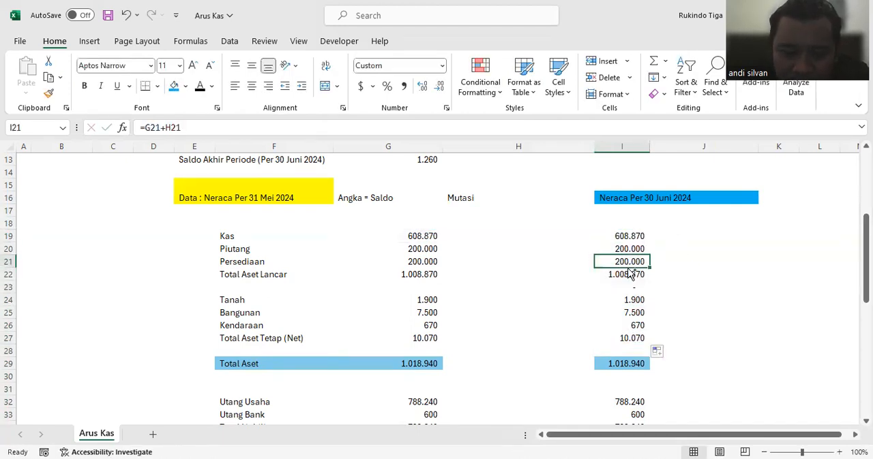
{"action": "key", "text": "ctrl+c"}
{"action": "scroll", "coordinate": [659, 307], "scroll_direction": "down", "scroll_amount": 2}
{"action": "scroll", "coordinate": [659, 306], "scroll_direction": "down", "scroll_amount": 1}
{"action": "left_click_drag", "start_coordinate": [633, 288], "coordinate": [637, 349]}
{"action": "key", "text": "ctrl+v"}
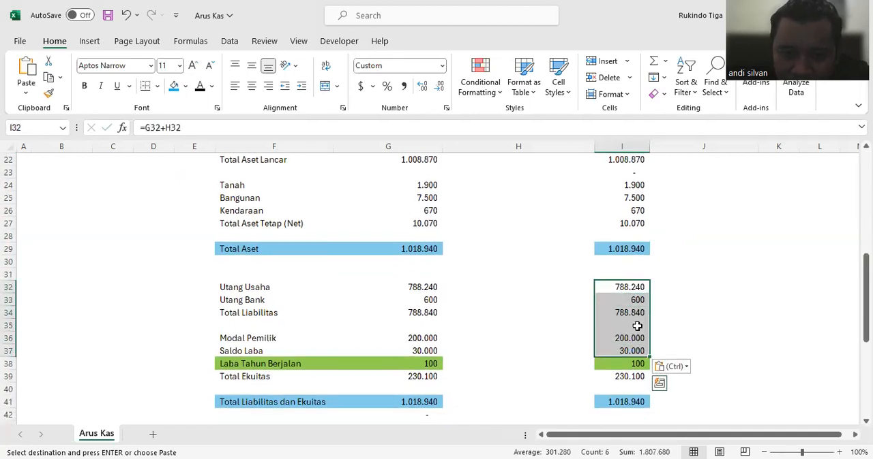
Step: Clear the copied formula from the spacer row in I35
{"action": "left_click", "coordinate": [677, 292]}
{"action": "left_click", "coordinate": [634, 328]}
{"action": "key", "text": "Delete"}
Step: Check the equity total formulas in column I and copy the balance check from G42 to I42
{"action": "scroll", "coordinate": [624, 327], "scroll_direction": "down", "scroll_amount": 2}
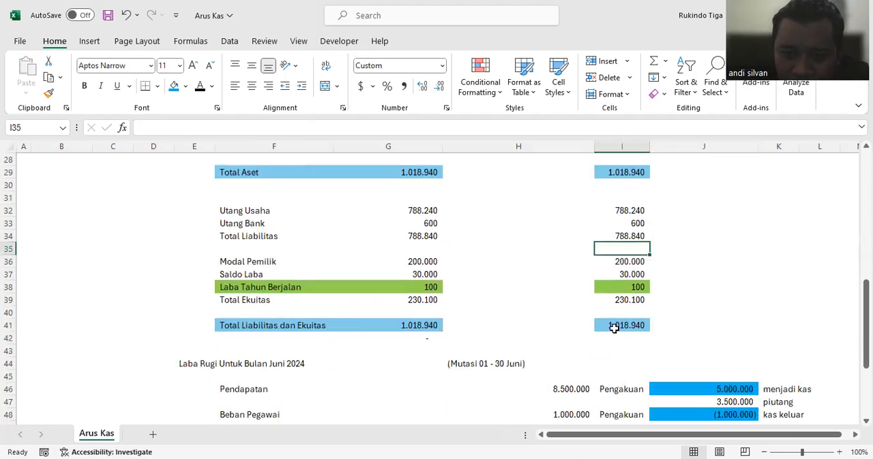
{"action": "left_click", "coordinate": [618, 302]}
{"action": "left_click", "coordinate": [614, 325]}
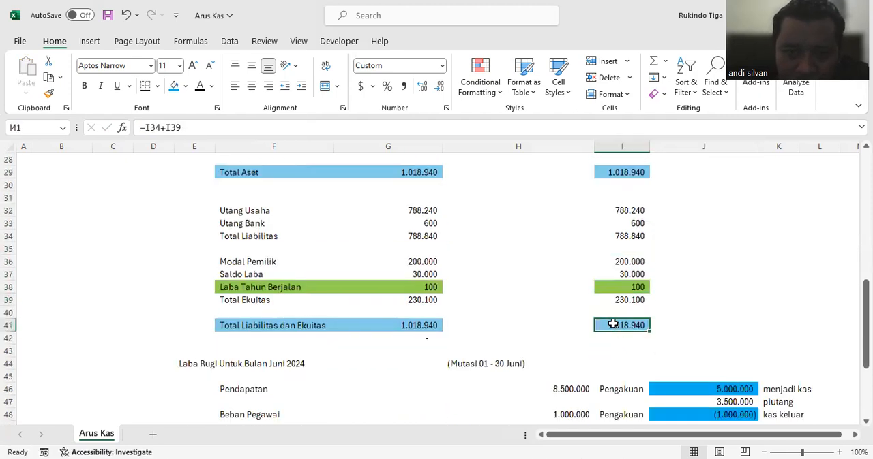
{"action": "left_click", "coordinate": [514, 292]}
{"action": "left_click", "coordinate": [632, 327]}
{"action": "left_click", "coordinate": [415, 330]}
{"action": "left_click", "coordinate": [416, 339]}
{"action": "key", "text": "ctrl+c"}
{"action": "left_click", "coordinate": [621, 336]}
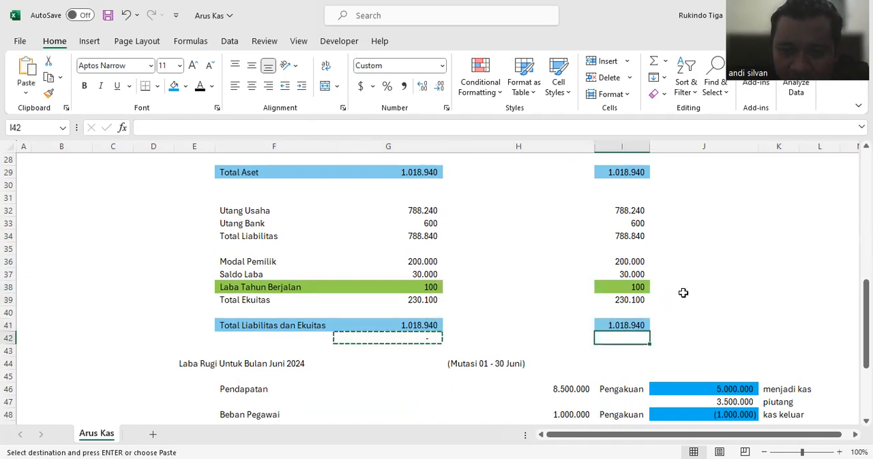
{"action": "key", "text": "ctrl+v"}
{"action": "left_click", "coordinate": [709, 273]}
{"action": "scroll", "coordinate": [707, 273], "scroll_direction": "up", "scroll_amount": 2}
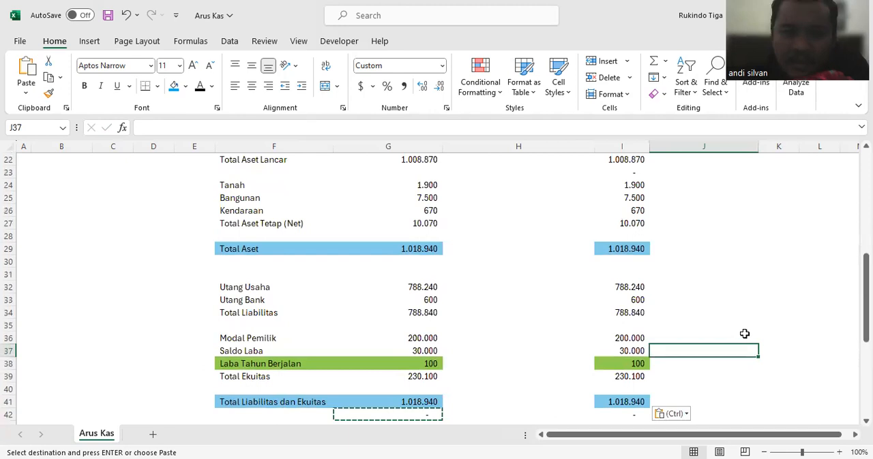
{"action": "left_click", "coordinate": [762, 445]}
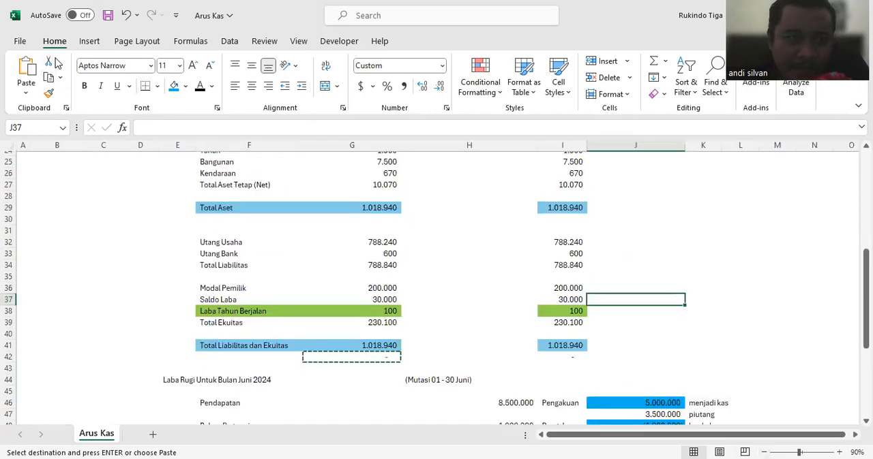
Step: Collapse the ribbon to leave more room for the balance sheet rows
{"action": "double_click", "coordinate": [55, 42]}
{"action": "left_click", "coordinate": [661, 211]}
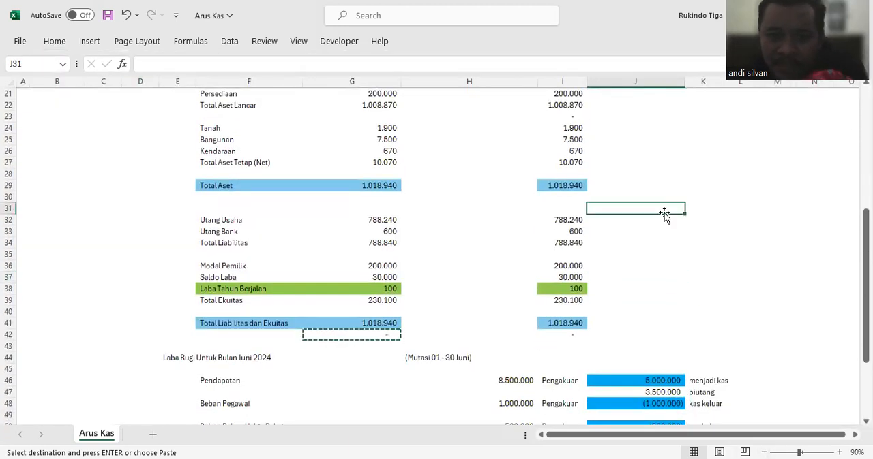
{"action": "scroll", "coordinate": [662, 263], "scroll_direction": "up", "scroll_amount": 1}
{"action": "scroll", "coordinate": [654, 277], "scroll_direction": "down", "scroll_amount": 1}
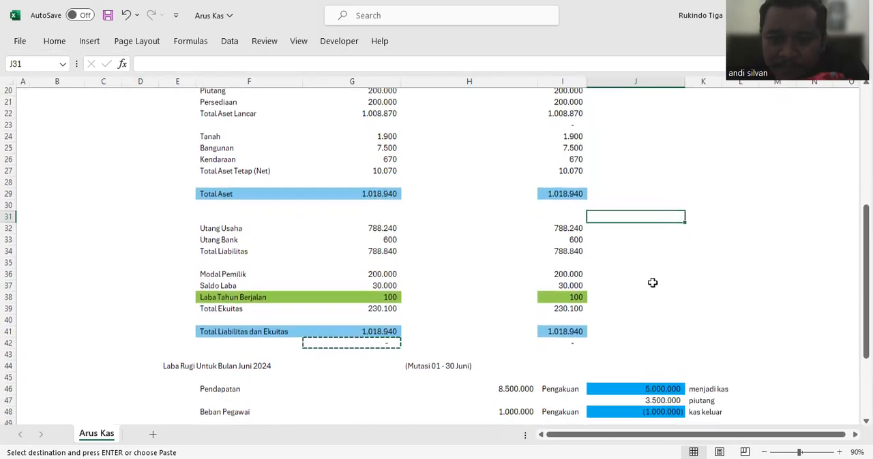
Step: Link the Kas mutation in H19 to the cash portion of Pendapatan in J46
{"action": "left_click", "coordinate": [512, 381]}
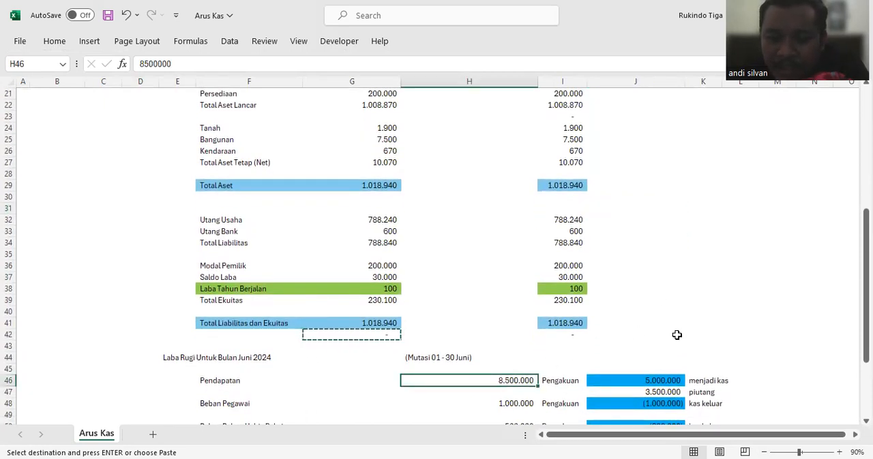
{"action": "left_click", "coordinate": [658, 381]}
{"action": "scroll", "coordinate": [644, 320], "scroll_direction": "up", "scroll_amount": 2}
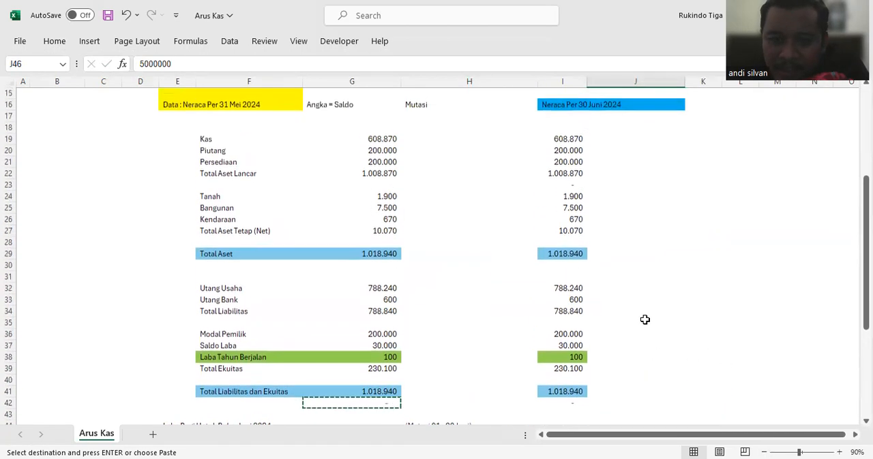
{"action": "left_click", "coordinate": [471, 129]}
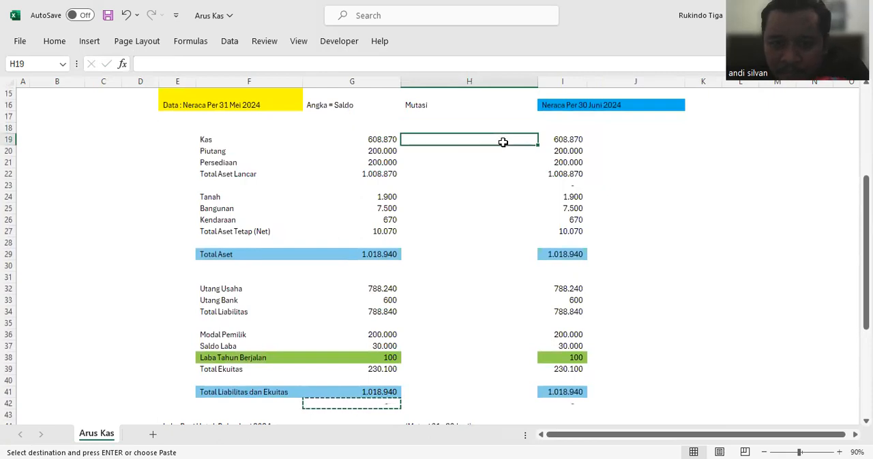
{"action": "type", "text": "="}
{"action": "scroll", "coordinate": [703, 253], "scroll_direction": "down", "scroll_amount": 2}
{"action": "left_click", "coordinate": [680, 374]}
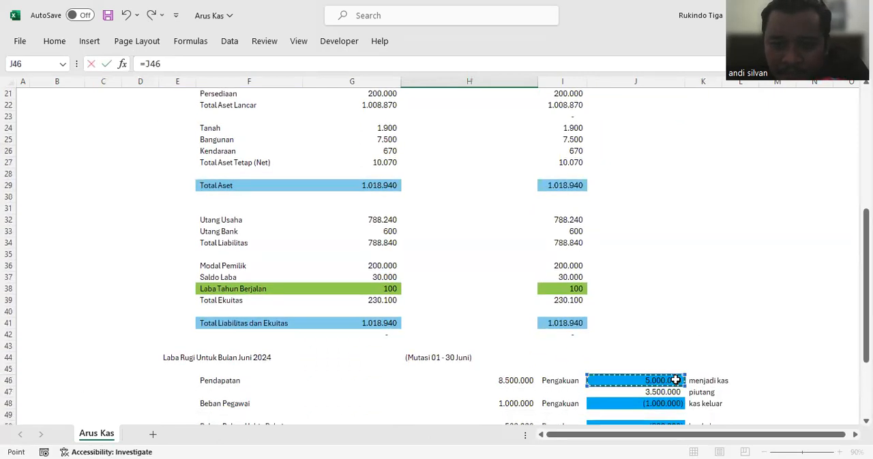
{"action": "key", "text": "Return"}
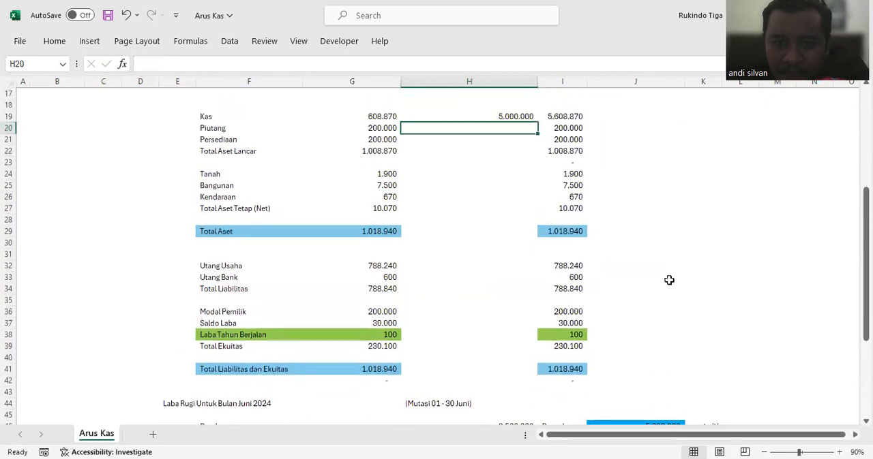
Step: Link the Piutang mutation in H20 to the receivable portion of Pendapatan in J47
{"action": "scroll", "coordinate": [669, 280], "scroll_direction": "down", "scroll_amount": 1}
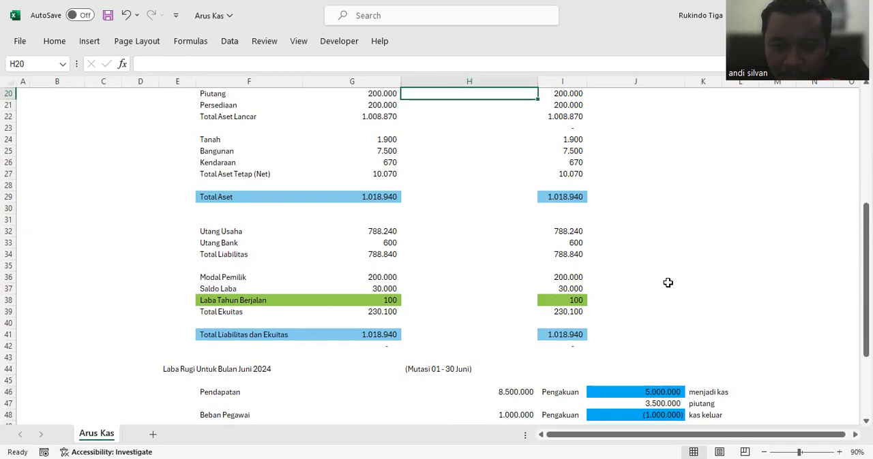
{"action": "scroll", "coordinate": [530, 201], "scroll_direction": "up", "scroll_amount": 1}
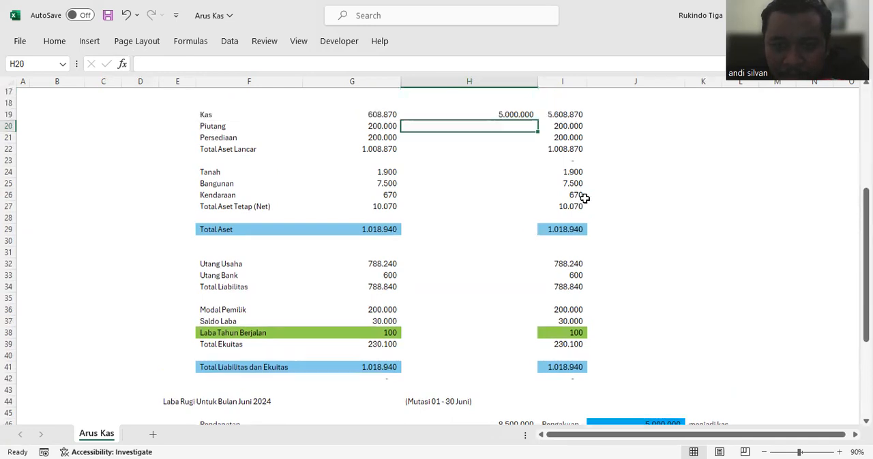
{"action": "type", "text": "="}
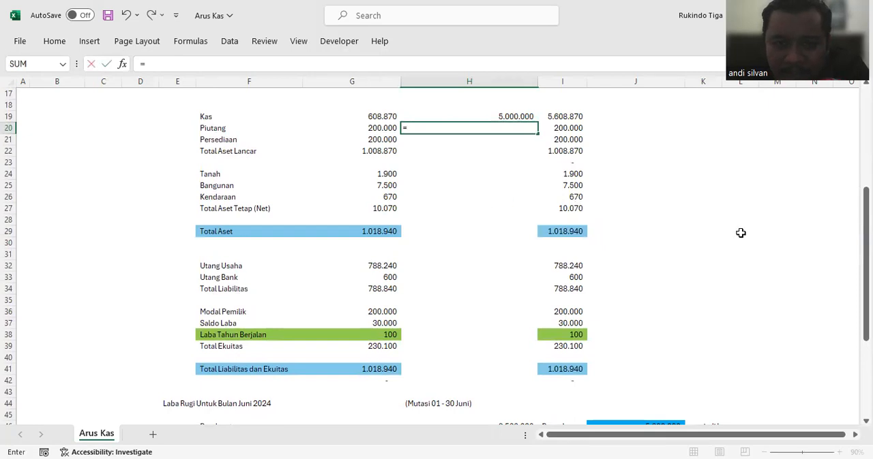
{"action": "scroll", "coordinate": [718, 259], "scroll_direction": "down", "scroll_amount": 3}
{"action": "left_click", "coordinate": [675, 332]}
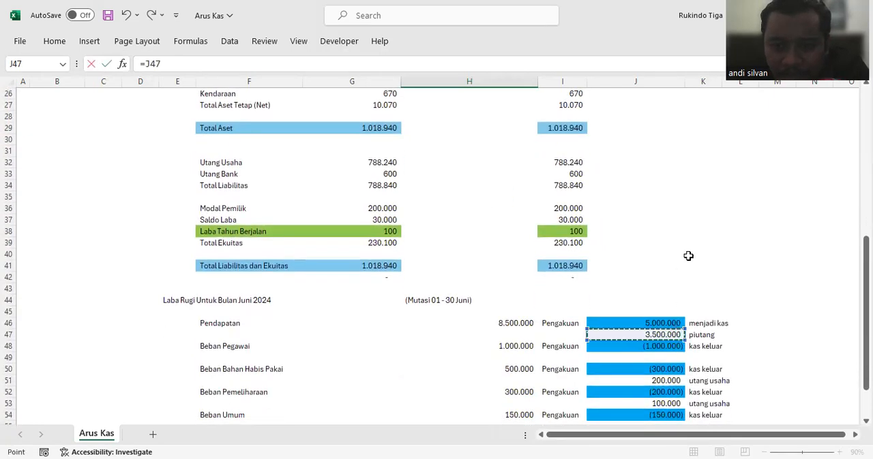
{"action": "key", "text": "Return"}
{"action": "scroll", "coordinate": [688, 255], "scroll_direction": "up", "scroll_amount": 2}
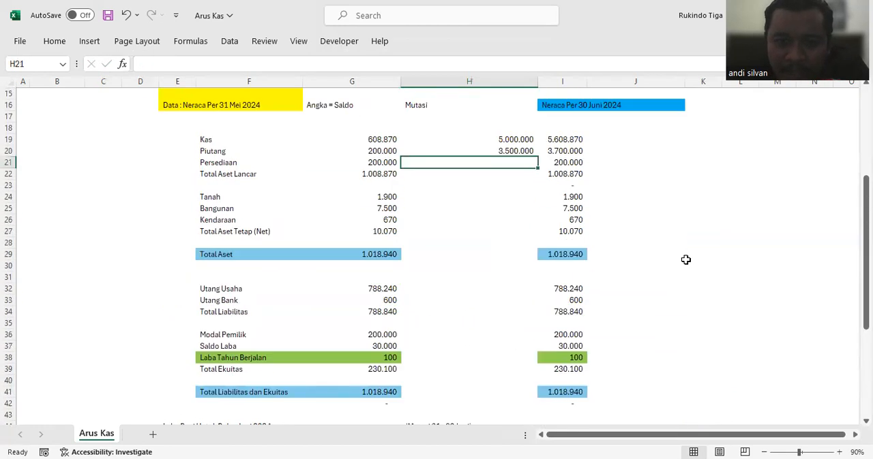
Step: Label the Laba Tahun Berjalan row with "Pend & Beban" in D38
{"action": "scroll", "coordinate": [686, 260], "scroll_direction": "down", "scroll_amount": 1}
{"action": "left_click", "coordinate": [146, 326]}
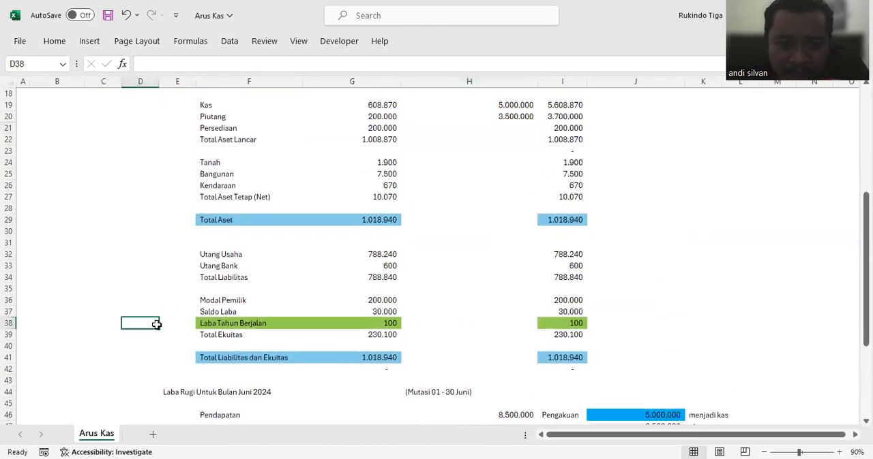
{"action": "type", "text": "Pe"}
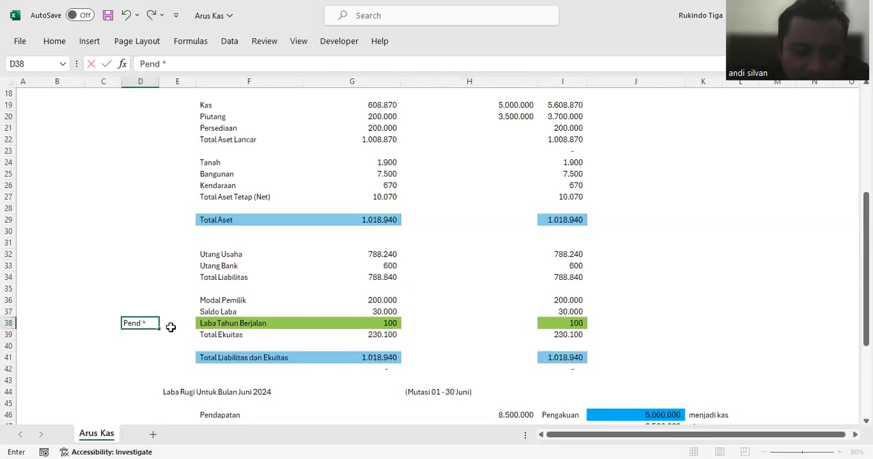
{"action": "type", "text": "nd & Beban"}
{"action": "key", "text": "Return"}
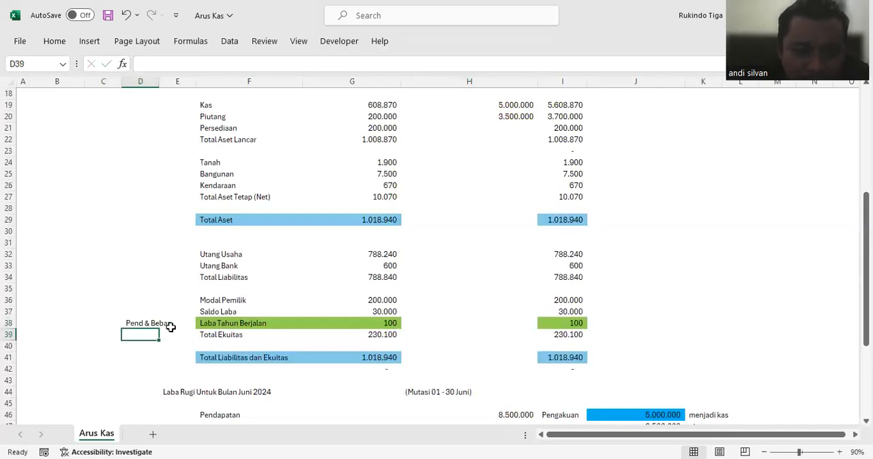
Step: Link the Laba Tahun Berjalan mutation in H38 to the total Pendapatan in H46
{"action": "scroll", "coordinate": [455, 245], "scroll_direction": "up", "scroll_amount": 2}
{"action": "left_click", "coordinate": [493, 186]}
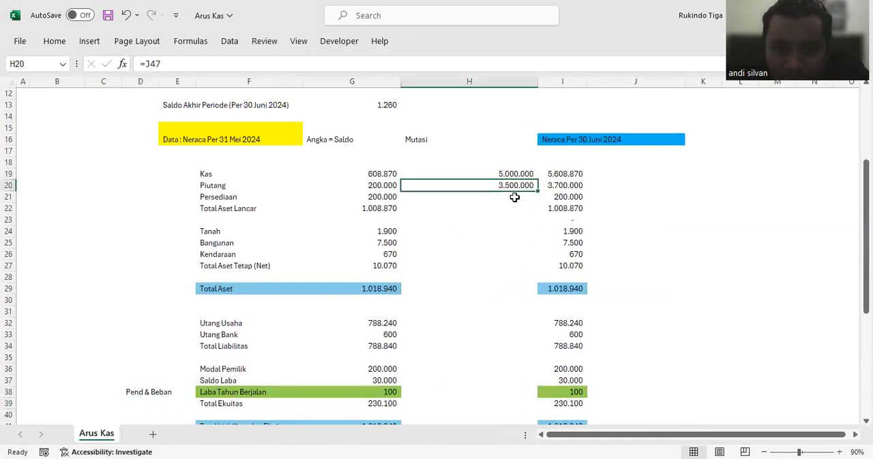
{"action": "scroll", "coordinate": [519, 206], "scroll_direction": "down", "scroll_amount": 1}
{"action": "left_click", "coordinate": [497, 357]}
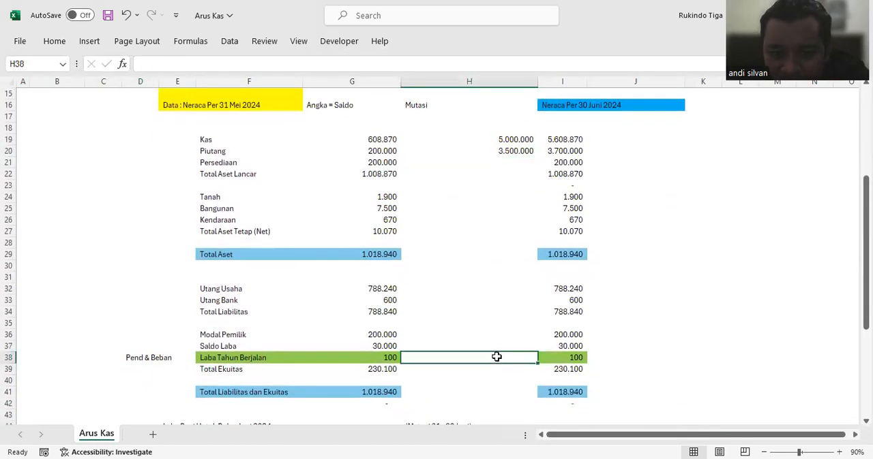
{"action": "type", "text": "="}
{"action": "scroll", "coordinate": [657, 340], "scroll_direction": "down", "scroll_amount": 2}
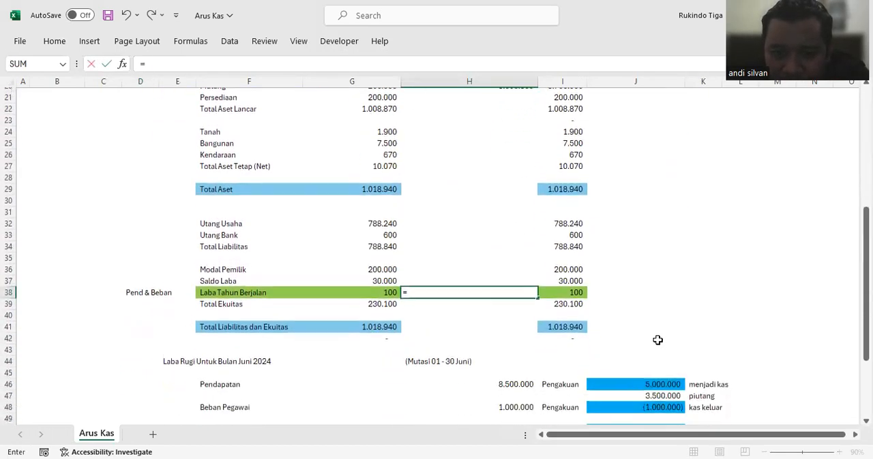
{"action": "left_click", "coordinate": [527, 385]}
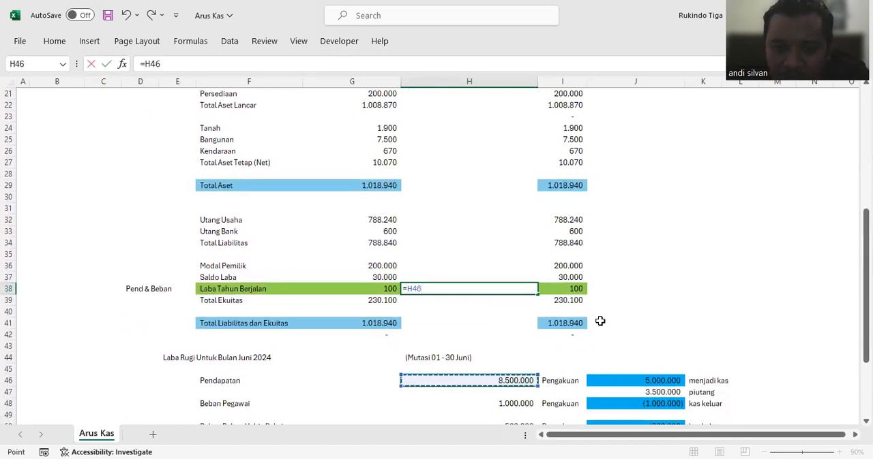
{"action": "key", "text": "Return"}
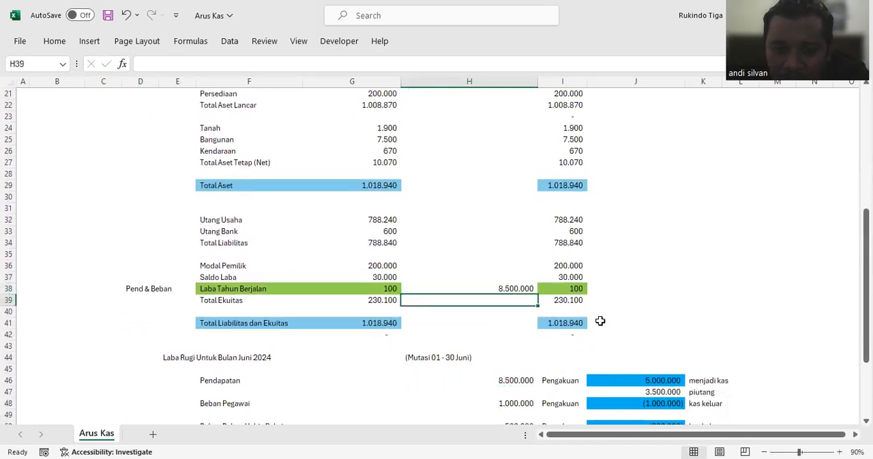
Step: Fill the Utang Usaha formula from I32 down to I39 and check the Total Liabilitas dan Ekuitas formula in I41
{"action": "left_click", "coordinate": [562, 292]}
{"action": "left_click", "coordinate": [621, 245]}
{"action": "left_click", "coordinate": [574, 220]}
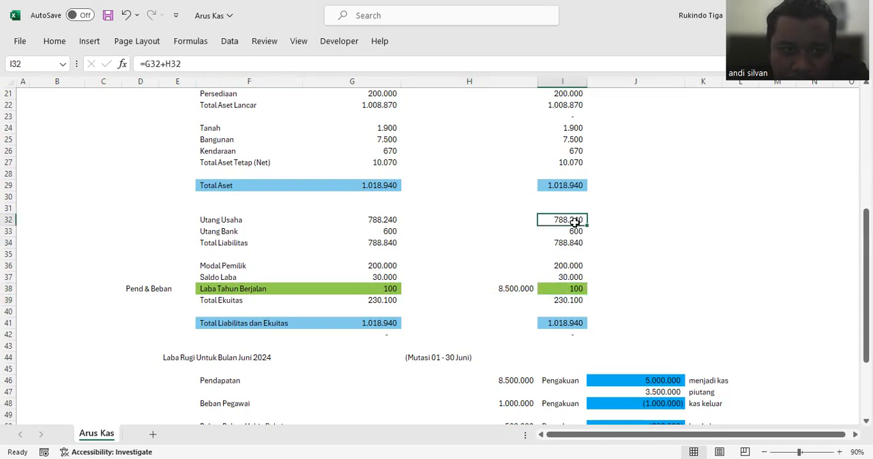
{"action": "left_click_drag", "start_coordinate": [585, 224], "coordinate": [587, 307]}
{"action": "left_click", "coordinate": [564, 323]}
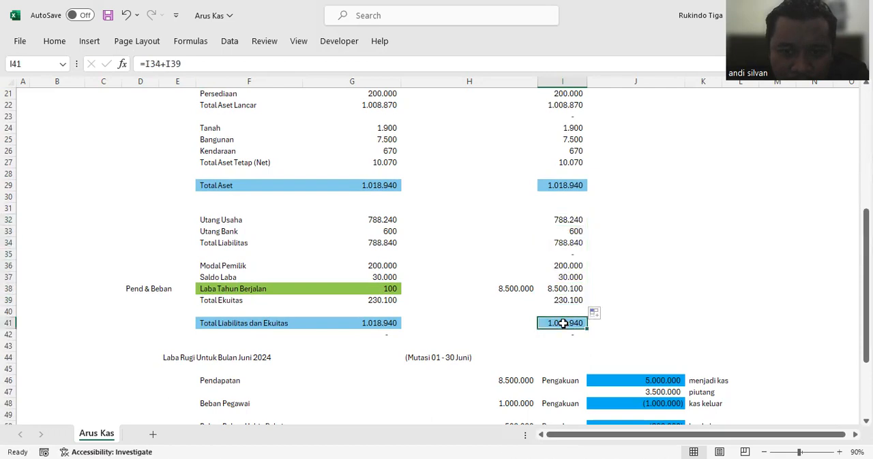
{"action": "left_click", "coordinate": [213, 60]}
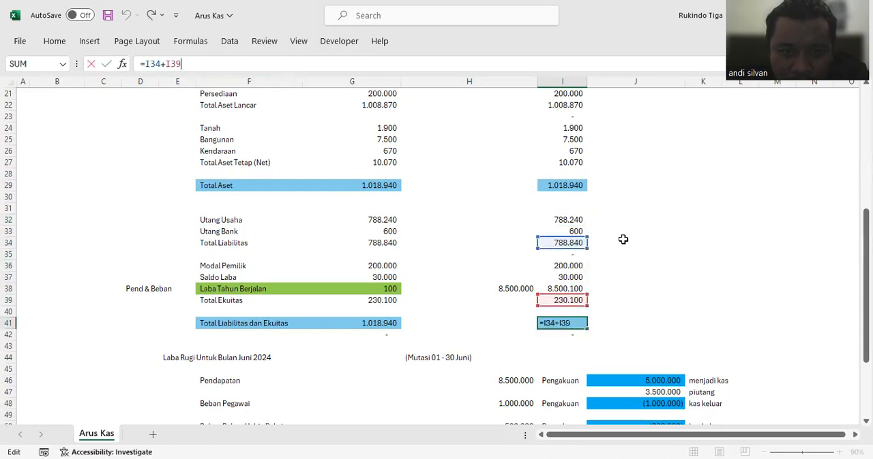
{"action": "left_click", "coordinate": [621, 240]}
{"action": "left_click", "coordinate": [581, 221]}
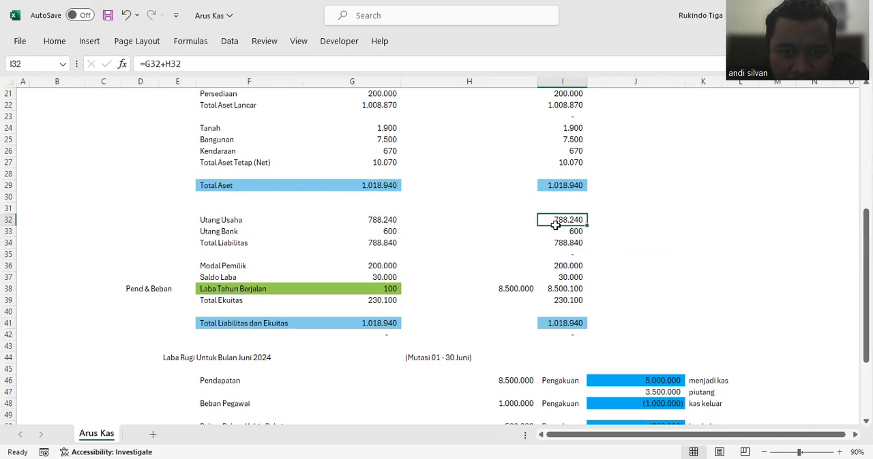
Step: Check the Kas formula in I19 and fill it down again through the asset rows to I27
{"action": "scroll", "coordinate": [555, 226], "scroll_direction": "up", "scroll_amount": 2}
{"action": "left_click", "coordinate": [567, 139]}
{"action": "left_click", "coordinate": [486, 66]}
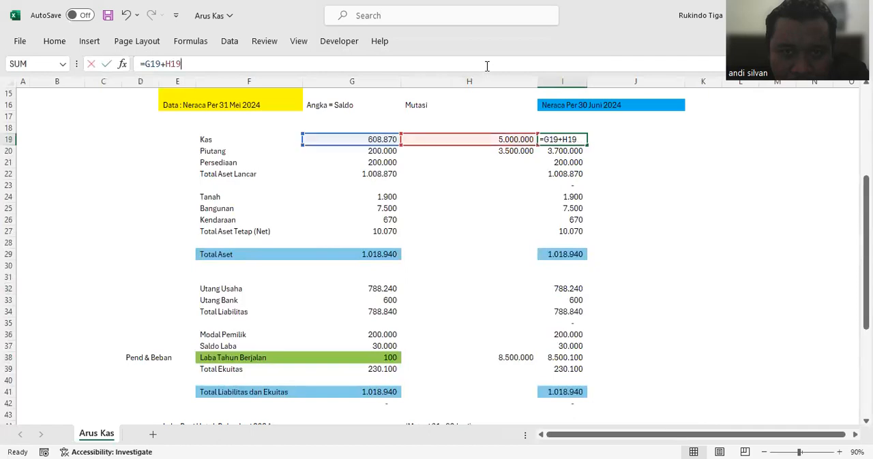
{"action": "key", "text": "Escape"}
{"action": "left_click_drag", "start_coordinate": [587, 146], "coordinate": [584, 240]}
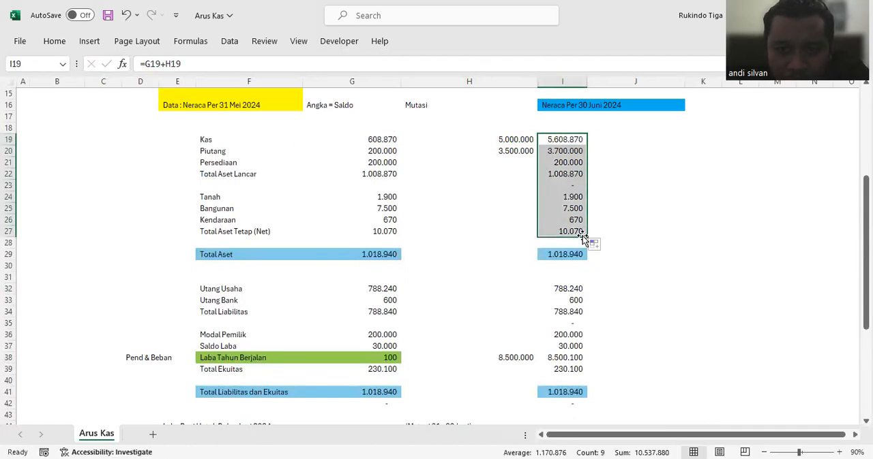
{"action": "left_click", "coordinate": [552, 254]}
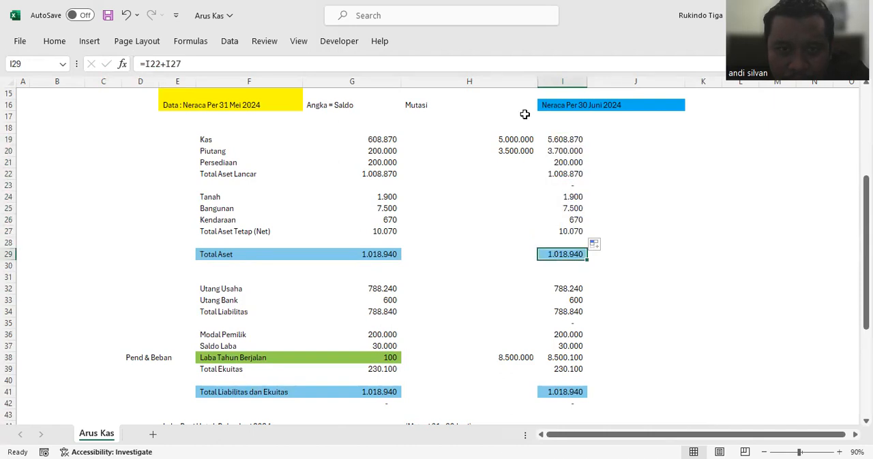
{"action": "type", "text": "="}
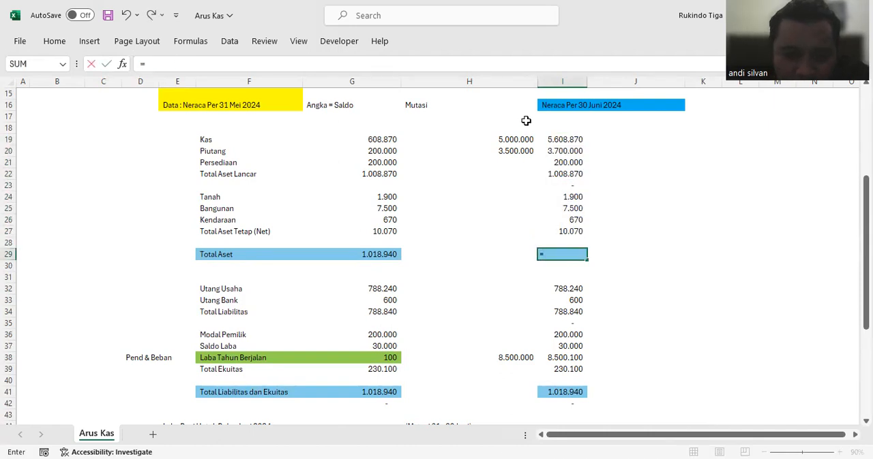
{"action": "type", "text": "sum"}
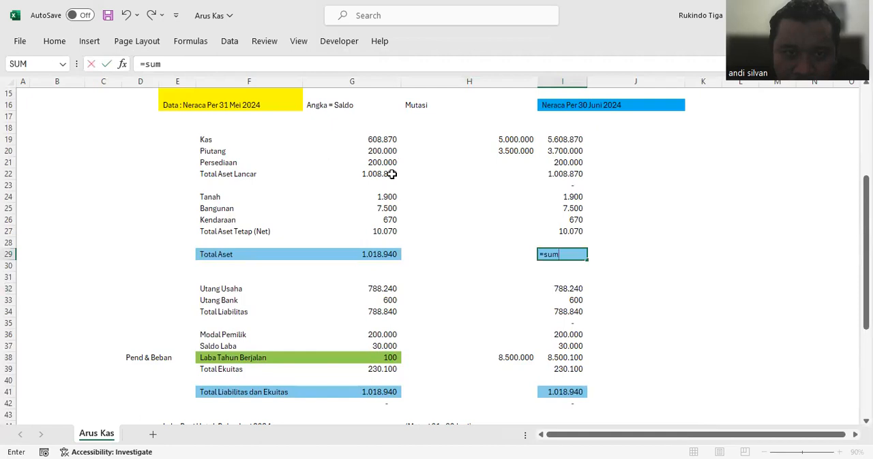
Step: Copy the Total Aset Lancar sum from G22 to I22 and the Total Aset Tetap sum from G27 to I27
{"action": "left_click", "coordinate": [388, 174]}
{"action": "key", "text": "ctrl+c"}
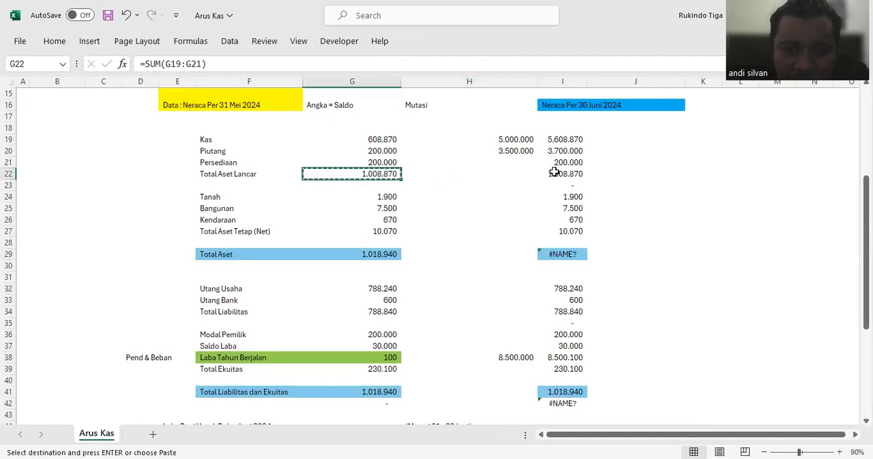
{"action": "left_click", "coordinate": [557, 174]}
{"action": "key", "text": "ctrl+v"}
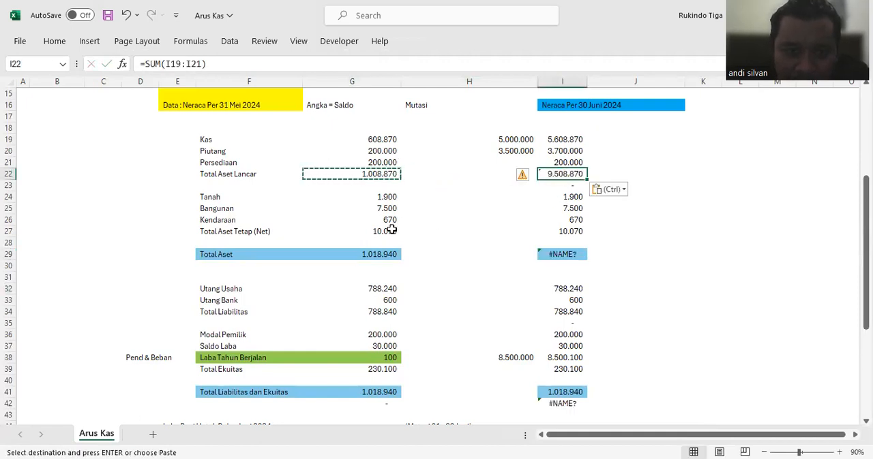
{"action": "left_click", "coordinate": [392, 231]}
{"action": "key", "text": "ctrl+c"}
{"action": "left_click", "coordinate": [572, 232]}
{"action": "key", "text": "ctrl+v"}
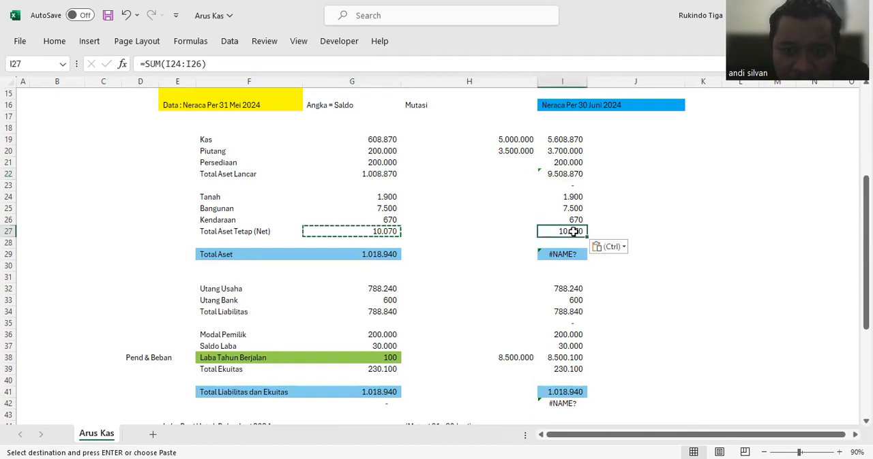
Step: Set the 30 June Total Aset in I29 to the formula =I22+I27
{"action": "left_click", "coordinate": [560, 254]}
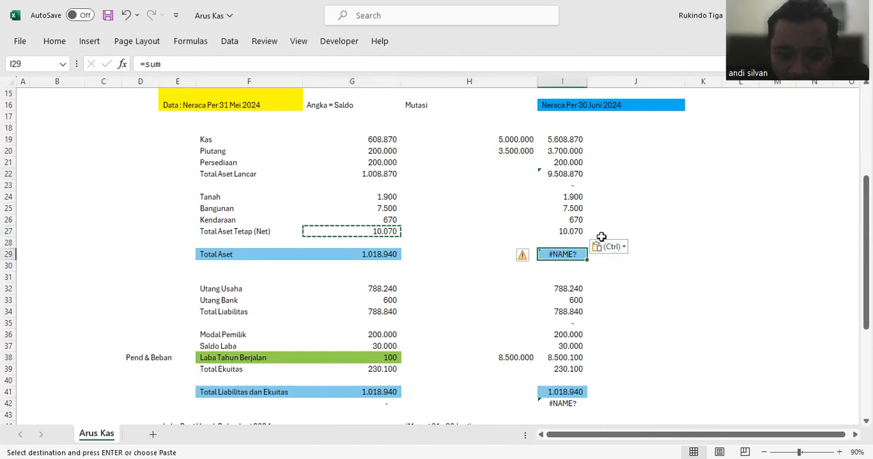
{"action": "type", "text": "="}
{"action": "left_click", "coordinate": [563, 174]}
{"action": "type", "text": "+"}
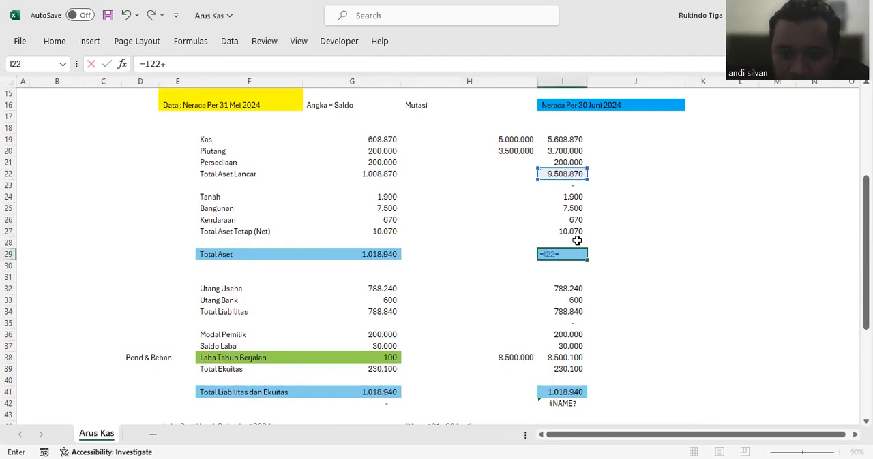
{"action": "left_click", "coordinate": [572, 231]}
{"action": "key", "text": "Return"}
{"action": "scroll", "coordinate": [614, 239], "scroll_direction": "down", "scroll_amount": 2}
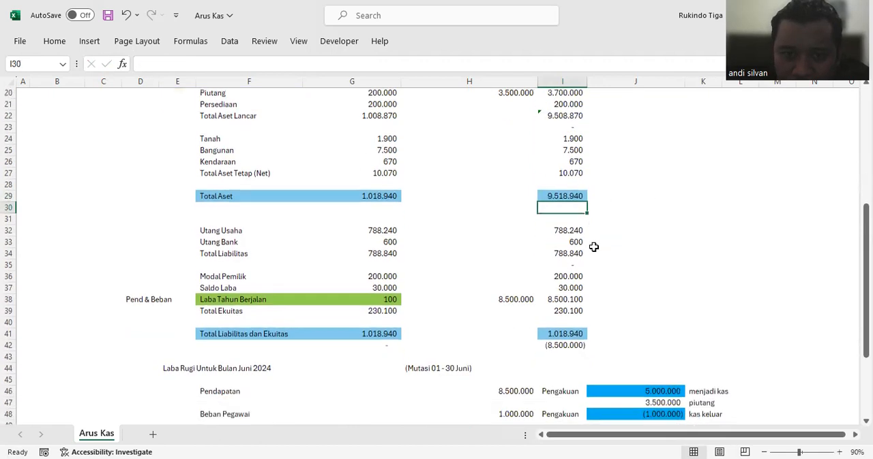
Step: Copy the Total Liabilitas sum from G34 to I34 and the Total Ekuitas sum from G39 to I39
{"action": "left_click", "coordinate": [377, 243]}
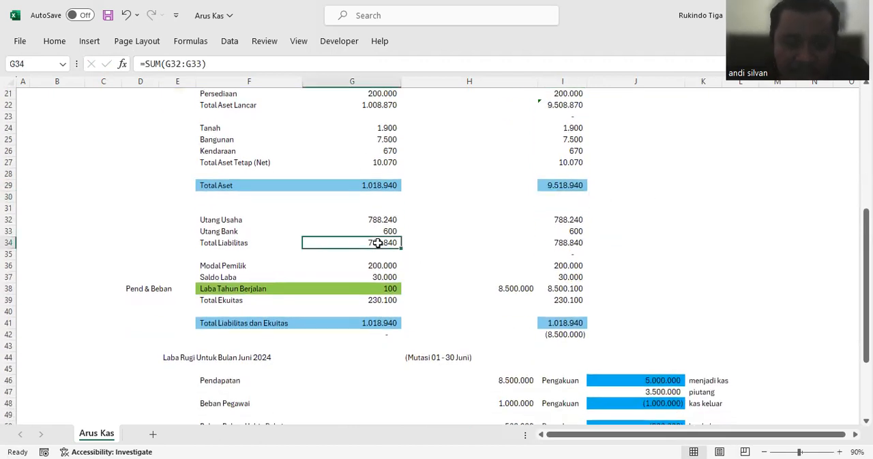
{"action": "key", "text": "ctrl+c"}
{"action": "left_click", "coordinate": [563, 244]}
{"action": "key", "text": "ctrl+v"}
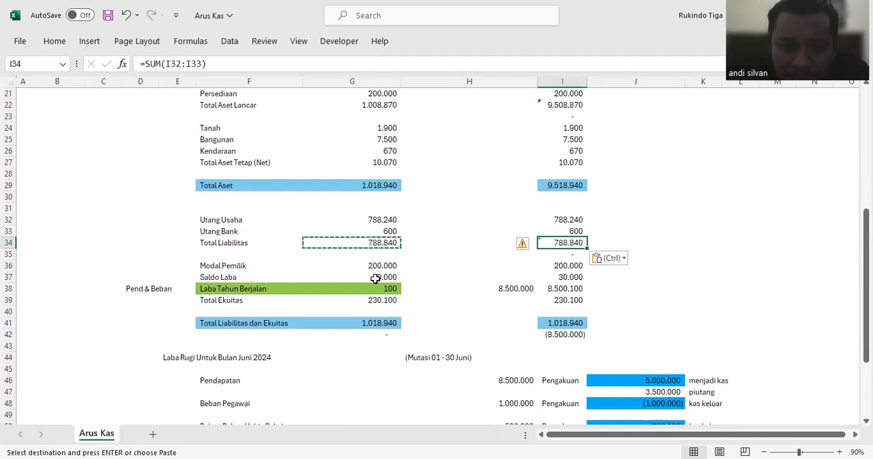
{"action": "key", "text": "ctrl+c"}
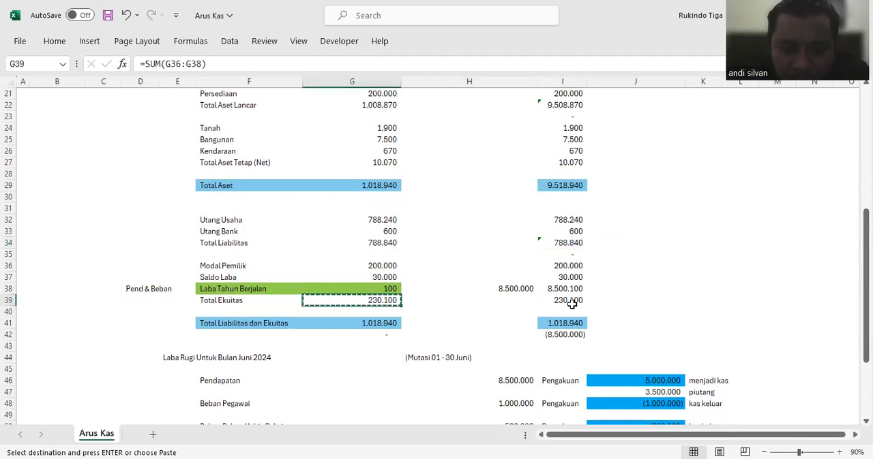
{"action": "left_click", "coordinate": [566, 301]}
{"action": "key", "text": "ctrl+v"}
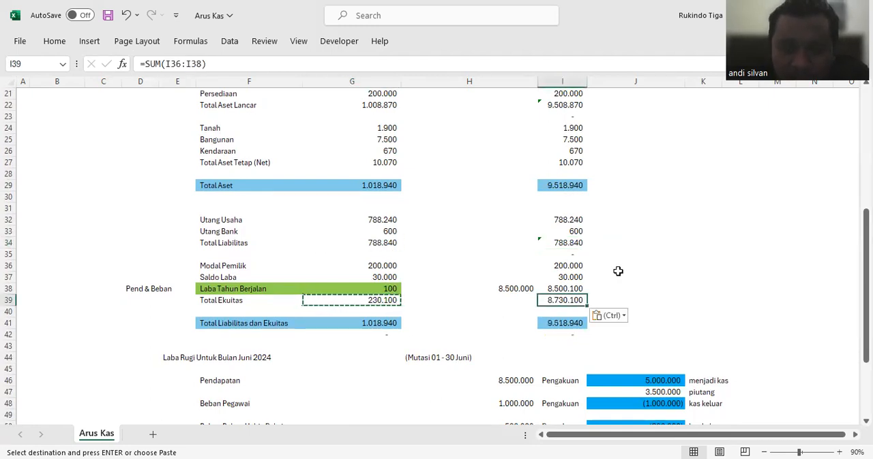
Step: Ignore the inconsistent formula warnings on Total Liabilitas in I34 and Total Aset Lancar in I22
{"action": "left_click", "coordinate": [566, 240]}
{"action": "left_click", "coordinate": [522, 245]}
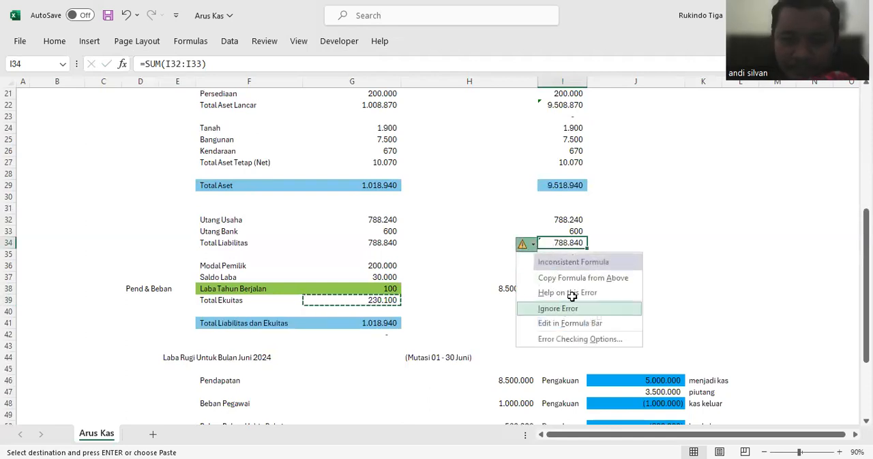
{"action": "left_click", "coordinate": [558, 308]}
{"action": "left_click", "coordinate": [671, 275]}
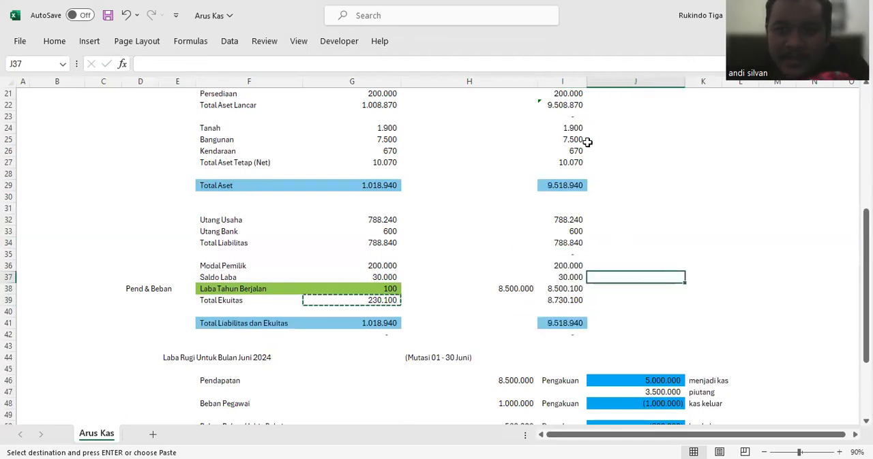
{"action": "left_click", "coordinate": [576, 106]}
{"action": "left_click", "coordinate": [524, 109]}
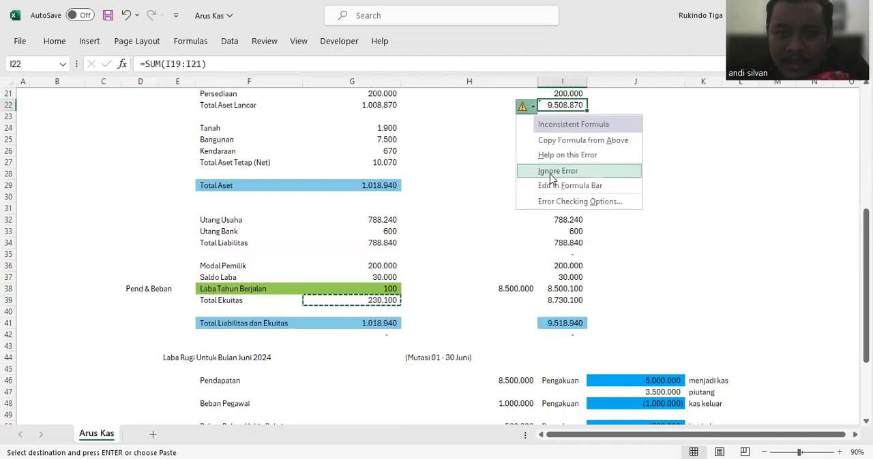
{"action": "left_click", "coordinate": [610, 253]}
Step: Trace the Kas mutation in H19 to the Pendapatan split and set the cash portion in J46 to 4000000
{"action": "scroll", "coordinate": [612, 251], "scroll_direction": "up", "scroll_amount": 2}
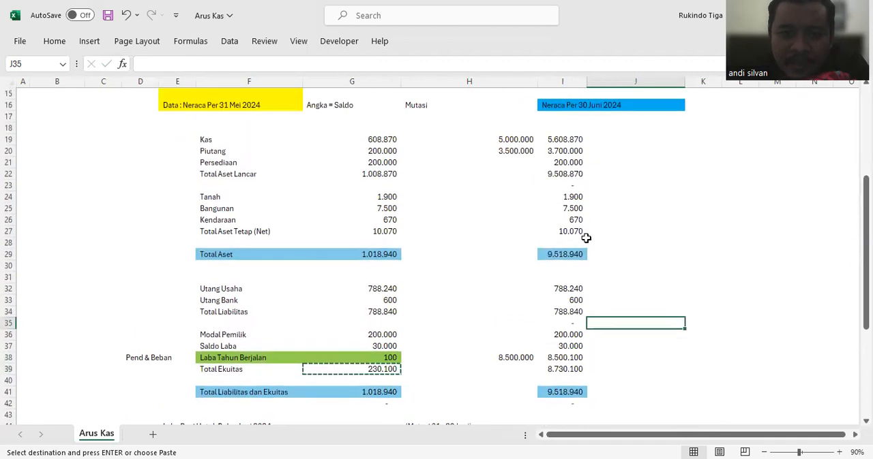
{"action": "left_click", "coordinate": [520, 140]}
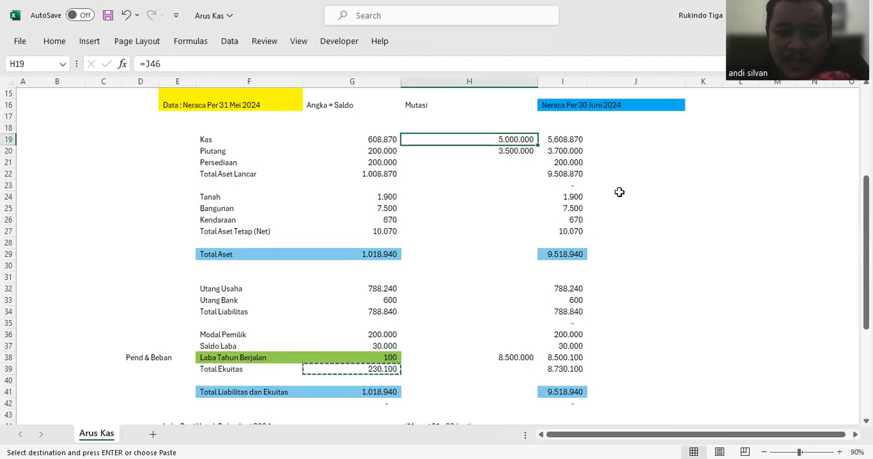
{"action": "scroll", "coordinate": [608, 224], "scroll_direction": "down", "scroll_amount": 4}
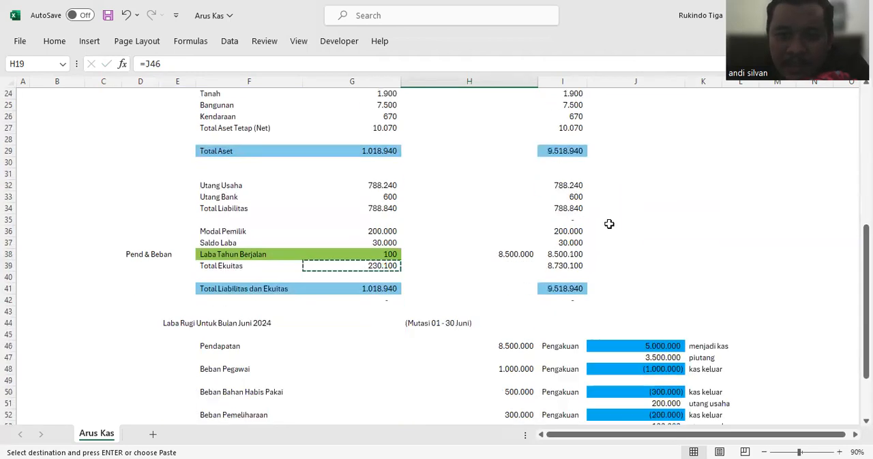
{"action": "left_click", "coordinate": [525, 310]}
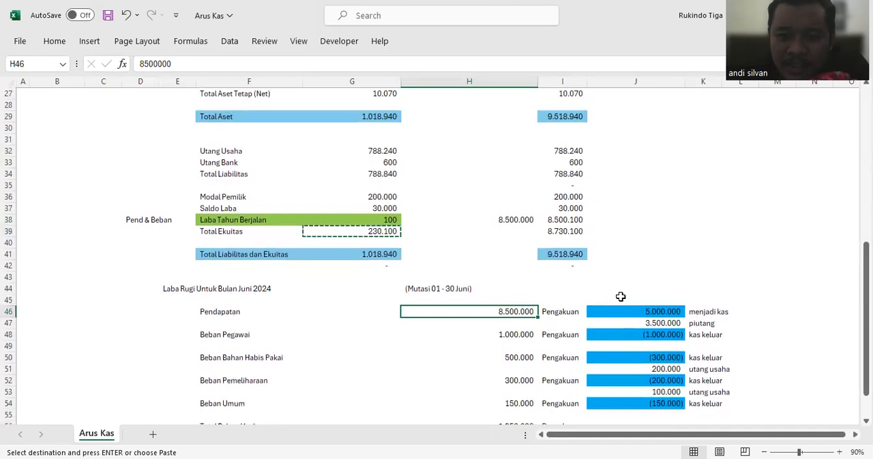
{"action": "left_click", "coordinate": [641, 311]}
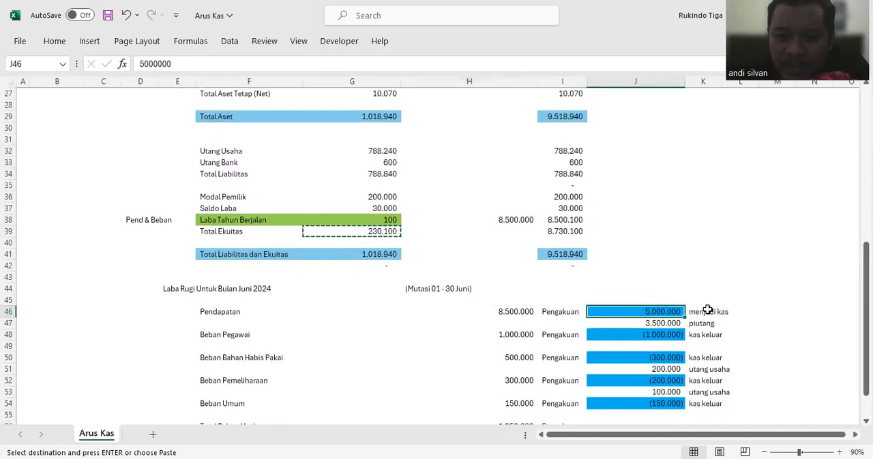
{"action": "left_click", "coordinate": [666, 323]}
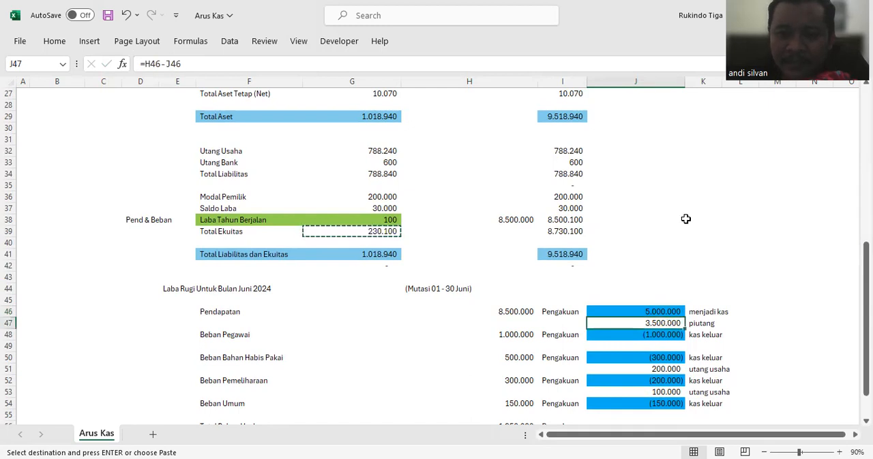
{"action": "left_click", "coordinate": [671, 310]}
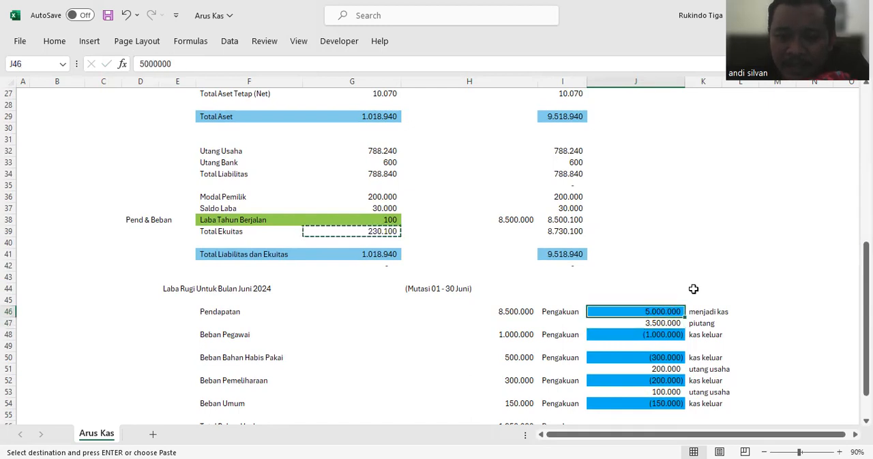
{"action": "type", "text": "4.000."}
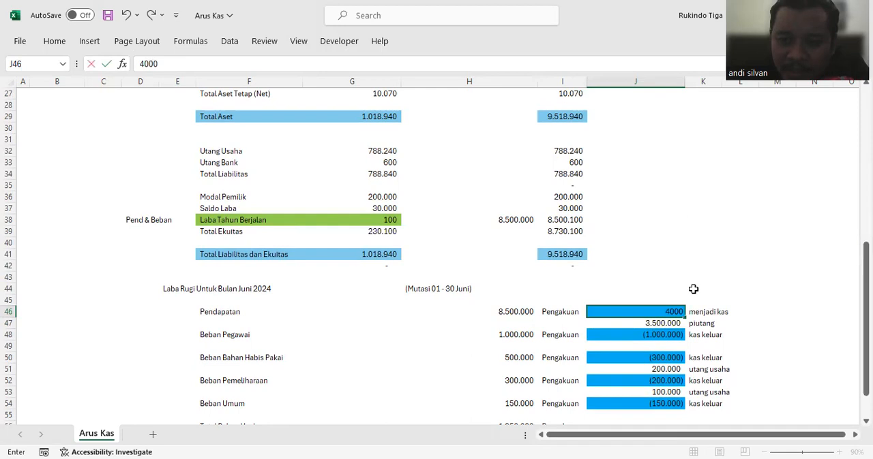
{"action": "type", "text": "000"}
{"action": "key", "text": "Return"}
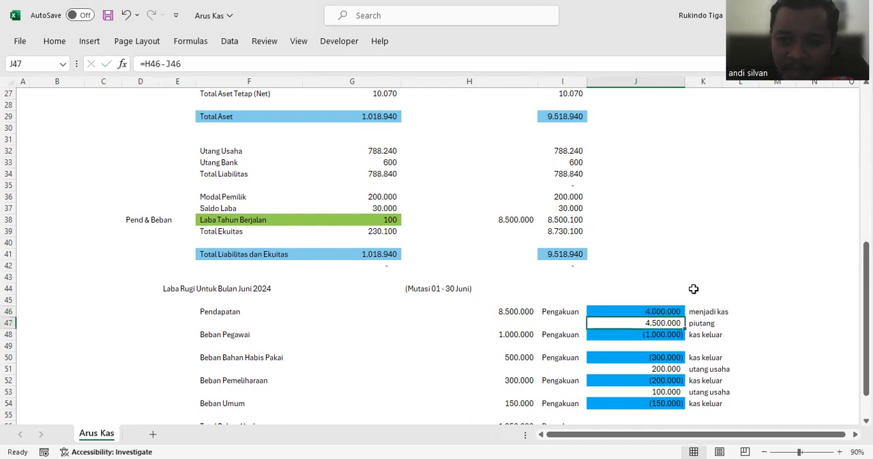
Step: Examine the Kas and Piutang mutations in H19 and H20 and the 30 June Kas balance in I19
{"action": "scroll", "coordinate": [616, 273], "scroll_direction": "up", "scroll_amount": 4}
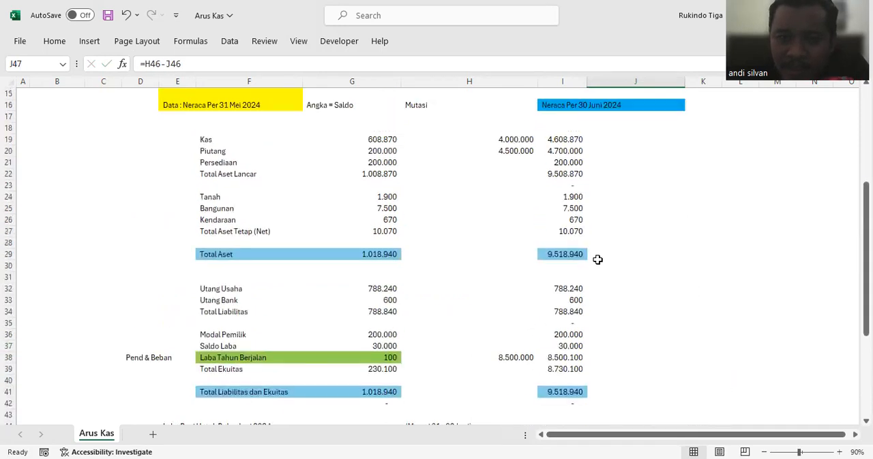
{"action": "left_click", "coordinate": [516, 140]}
{"action": "left_click", "coordinate": [522, 151]}
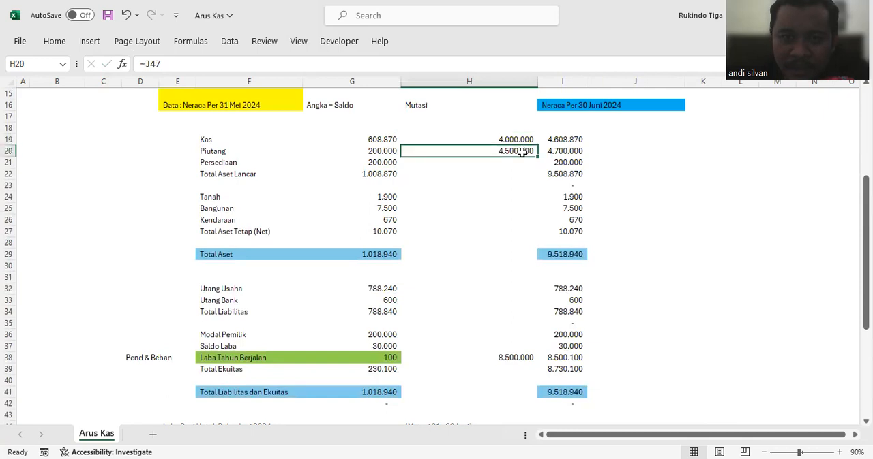
{"action": "left_click", "coordinate": [489, 138]}
{"action": "left_click", "coordinate": [453, 104]}
{"action": "left_click", "coordinate": [520, 150]}
{"action": "left_click", "coordinate": [568, 140]}
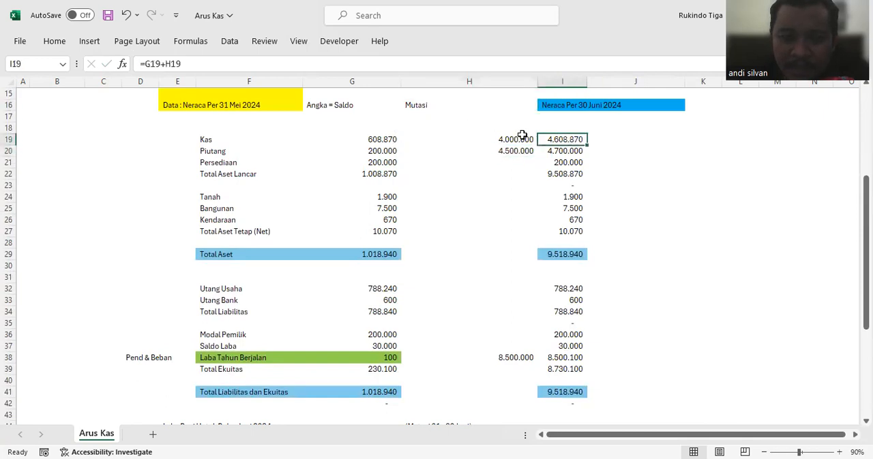
{"action": "left_click", "coordinate": [513, 139]}
{"action": "left_click", "coordinate": [512, 150]}
{"action": "left_click", "coordinate": [570, 137]}
Step: Compare the 30 June Total Aset in I29 with the balance check formula in I42
{"action": "left_click", "coordinate": [582, 253]}
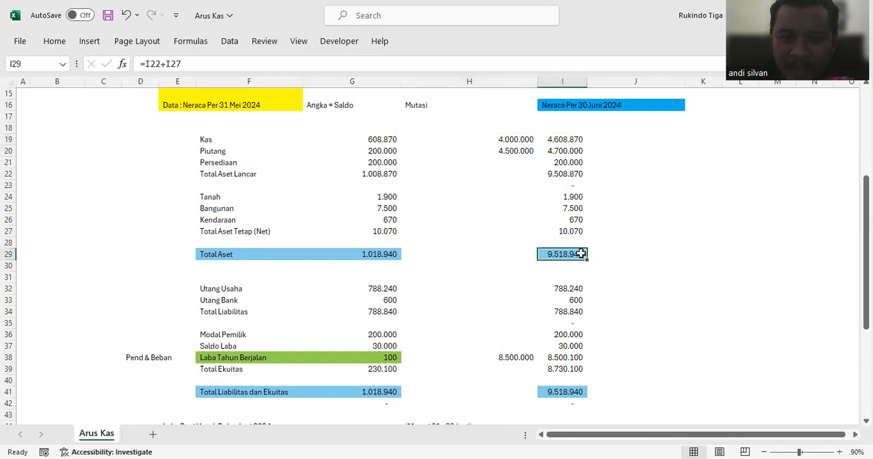
{"action": "scroll", "coordinate": [582, 254], "scroll_direction": "down", "scroll_amount": 1}
{"action": "left_click", "coordinate": [579, 368]}
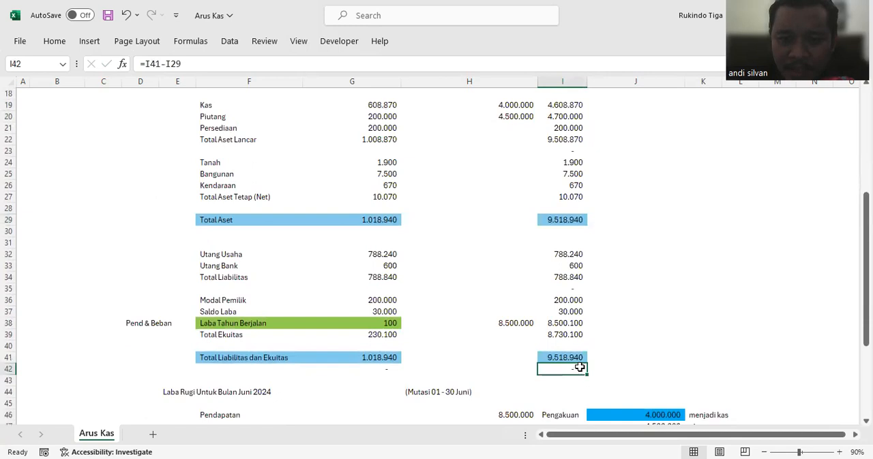
{"action": "left_click", "coordinate": [556, 220]}
{"action": "scroll", "coordinate": [557, 289], "scroll_direction": "up", "scroll_amount": 1}
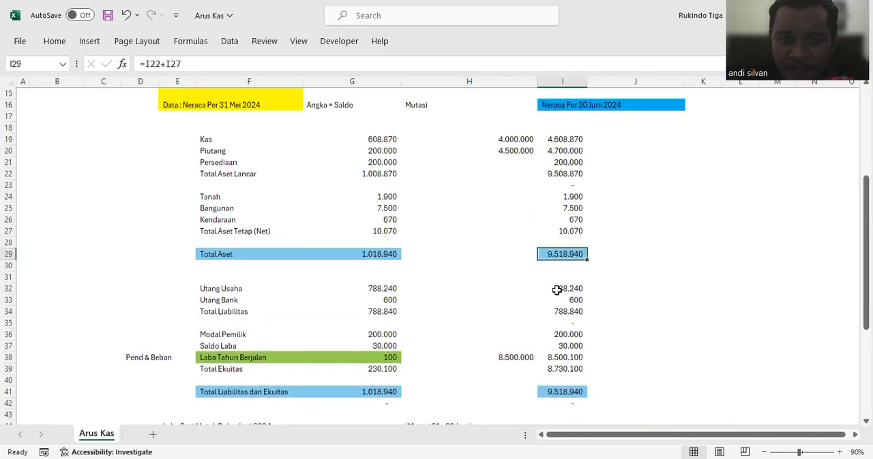
{"action": "scroll", "coordinate": [650, 256], "scroll_direction": "down", "scroll_amount": 4}
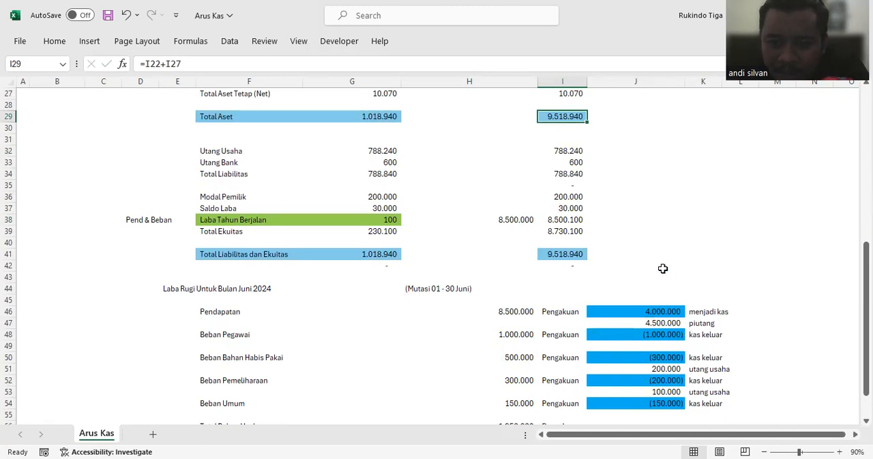
{"action": "scroll", "coordinate": [662, 269], "scroll_direction": "up", "scroll_amount": 3}
{"action": "scroll", "coordinate": [706, 335], "scroll_direction": "down", "scroll_amount": 3}
{"action": "scroll", "coordinate": [700, 285], "scroll_direction": "up", "scroll_amount": 3}
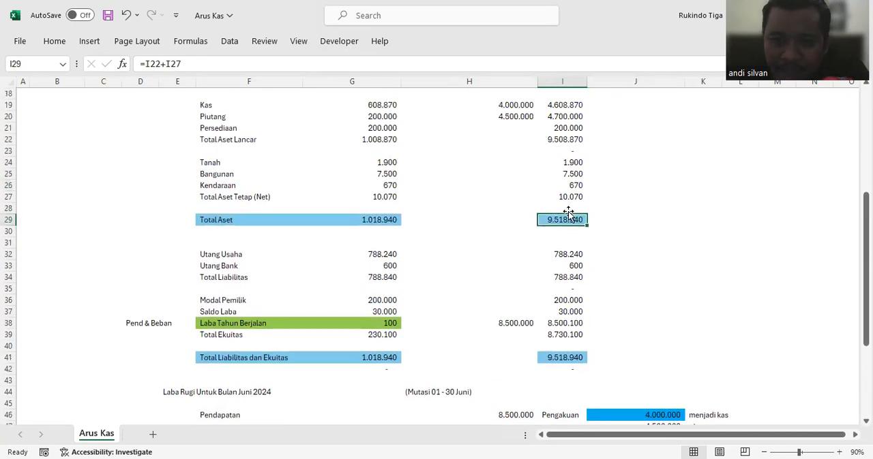
Step: Extend the Kas mutation formula in H19 with the cash-out expense amounts to =J46+J48+J50+J52+J54
{"action": "left_click", "coordinate": [472, 158]}
{"action": "left_click", "coordinate": [497, 106]}
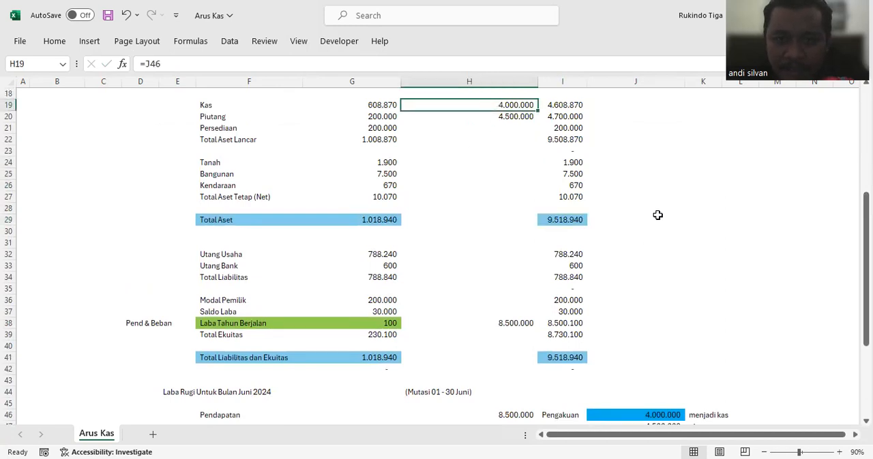
{"action": "left_click", "coordinate": [337, 64]}
{"action": "type", "text": "+"}
{"action": "scroll", "coordinate": [750, 314], "scroll_direction": "down", "scroll_amount": 4}
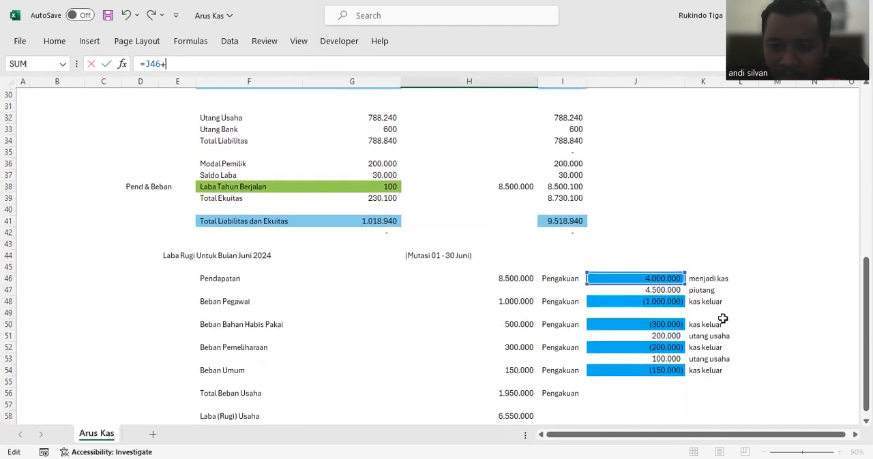
{"action": "left_click", "coordinate": [669, 300]}
{"action": "type", "text": "+"}
{"action": "left_click", "coordinate": [675, 324]}
{"action": "type", "text": "+"}
{"action": "left_click", "coordinate": [679, 347]}
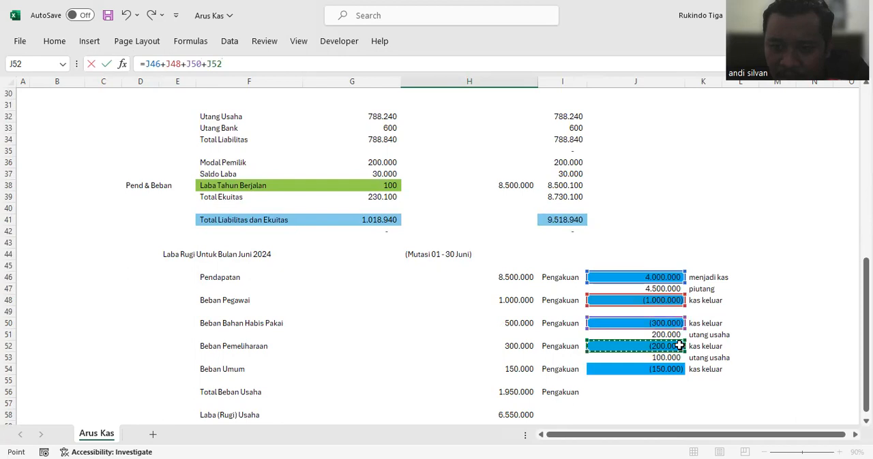
{"action": "type", "text": "+"}
{"action": "left_click", "coordinate": [671, 369]}
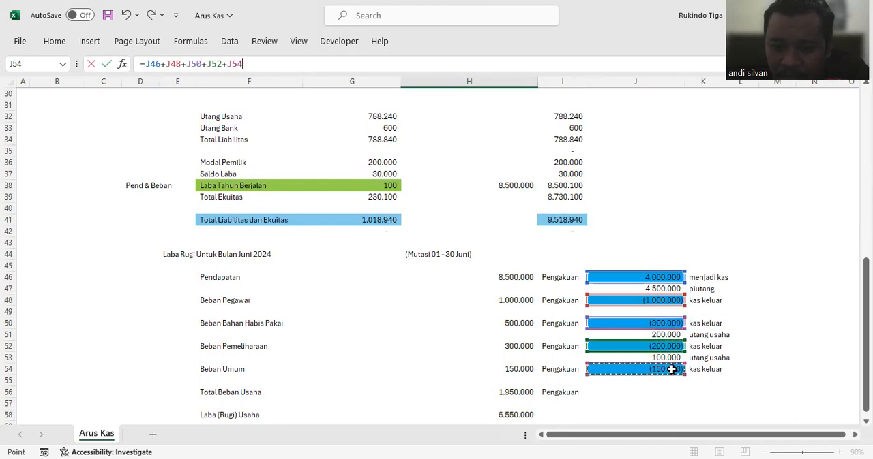
{"action": "key", "text": "Return"}
{"action": "scroll", "coordinate": [539, 248], "scroll_direction": "up", "scroll_amount": 1}
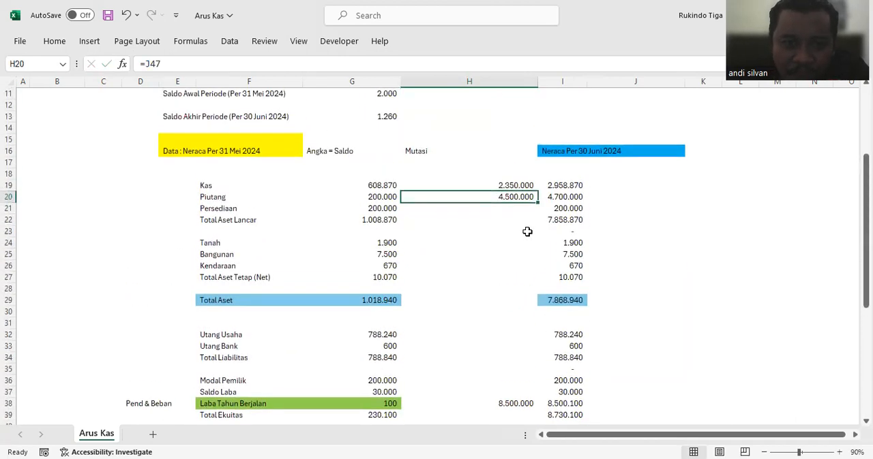
Step: Set the Utang Usaha mutation in H32 to =J51+J53, summing the two unpaid expense amounts
{"action": "scroll", "coordinate": [527, 232], "scroll_direction": "down", "scroll_amount": 2}
{"action": "left_click", "coordinate": [496, 266]}
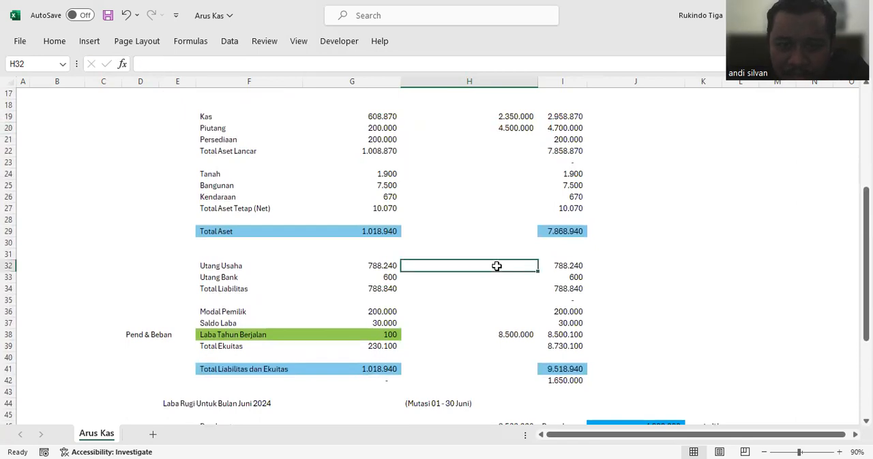
{"action": "type", "text": "="}
{"action": "scroll", "coordinate": [650, 291], "scroll_direction": "down", "scroll_amount": 5}
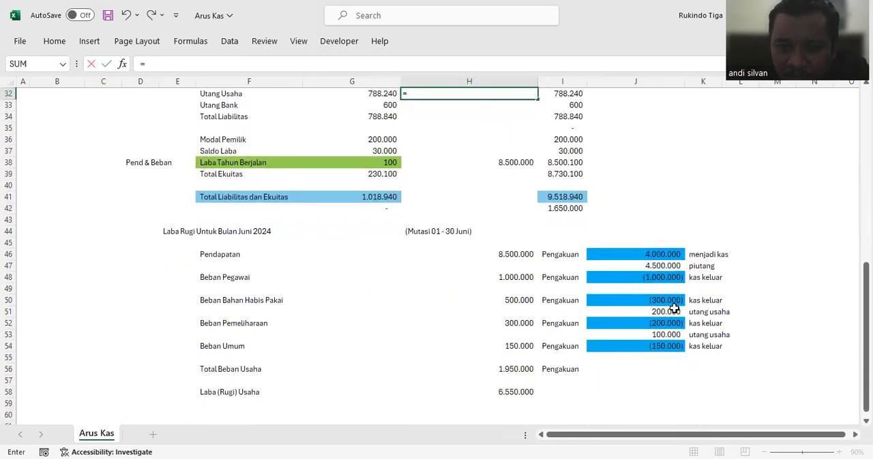
{"action": "left_click", "coordinate": [674, 309]}
{"action": "type", "text": "+"}
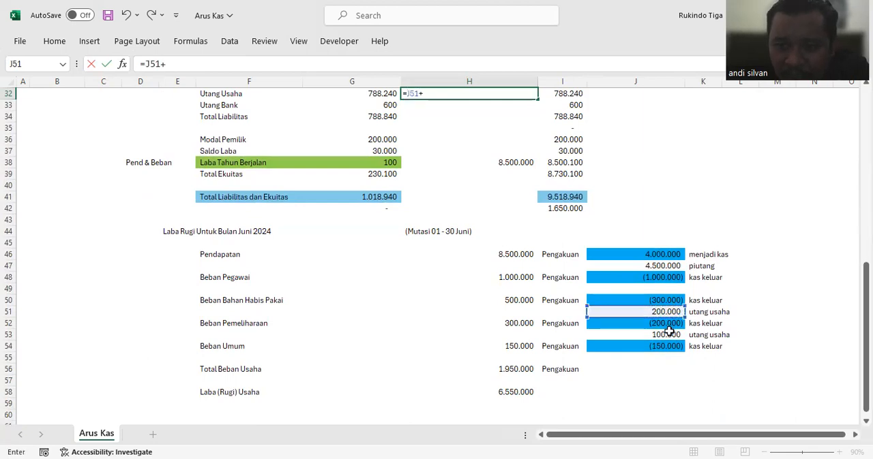
{"action": "left_click", "coordinate": [669, 332]}
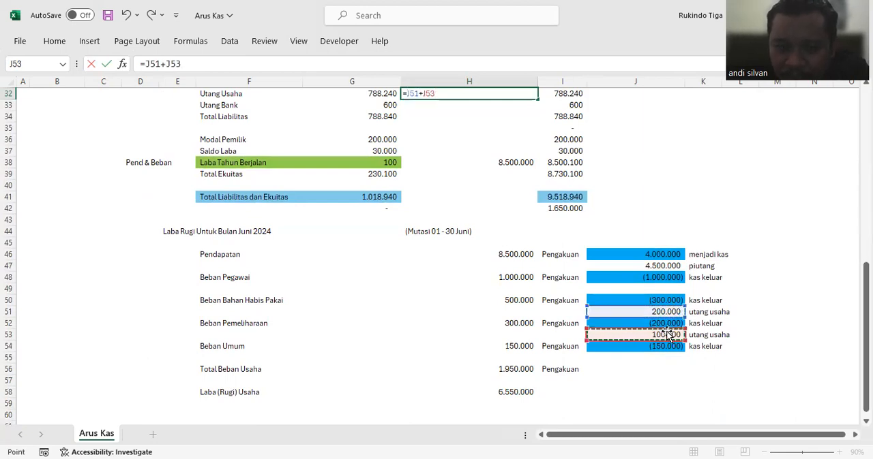
{"action": "key", "text": "Return"}
Step: Change the Laba Tahun Berjalan mutation in H38 to =H46-H56, deducting Total Beban Usaha from Pendapatan
{"action": "scroll", "coordinate": [479, 213], "scroll_direction": "up", "scroll_amount": 2}
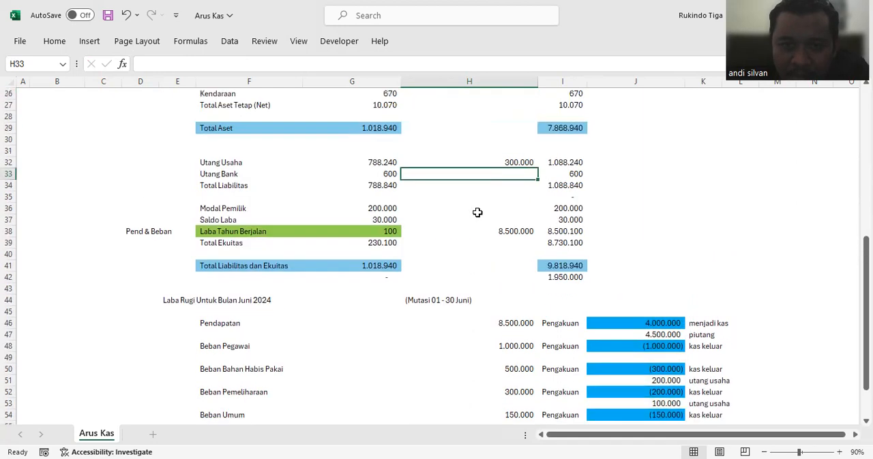
{"action": "scroll", "coordinate": [477, 213], "scroll_direction": "down", "scroll_amount": 1}
{"action": "left_click", "coordinate": [502, 197]}
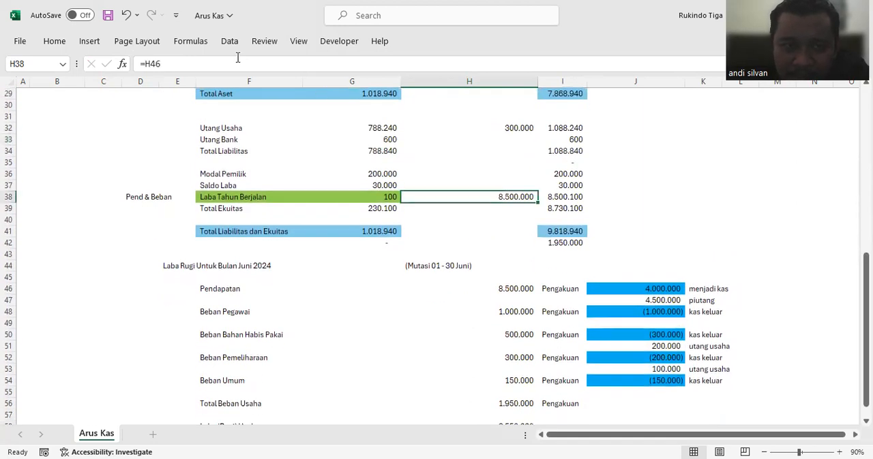
{"action": "left_click", "coordinate": [216, 64]}
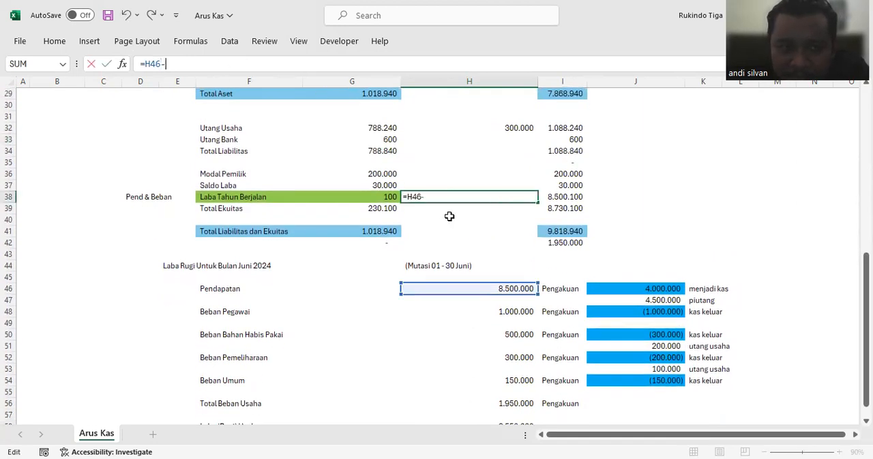
{"action": "type", "text": "-"}
{"action": "scroll", "coordinate": [449, 216], "scroll_direction": "down", "scroll_amount": 4}
{"action": "left_click", "coordinate": [488, 265]}
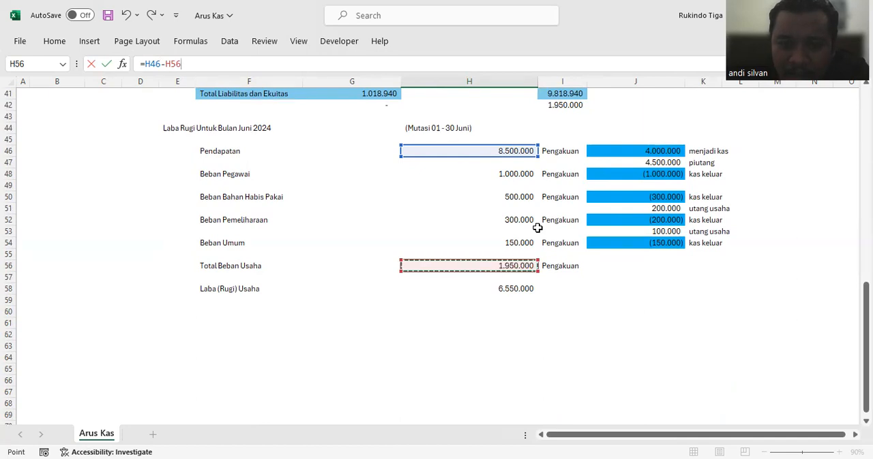
{"action": "scroll", "coordinate": [538, 228], "scroll_direction": "up", "scroll_amount": 5}
{"action": "key", "text": "Return"}
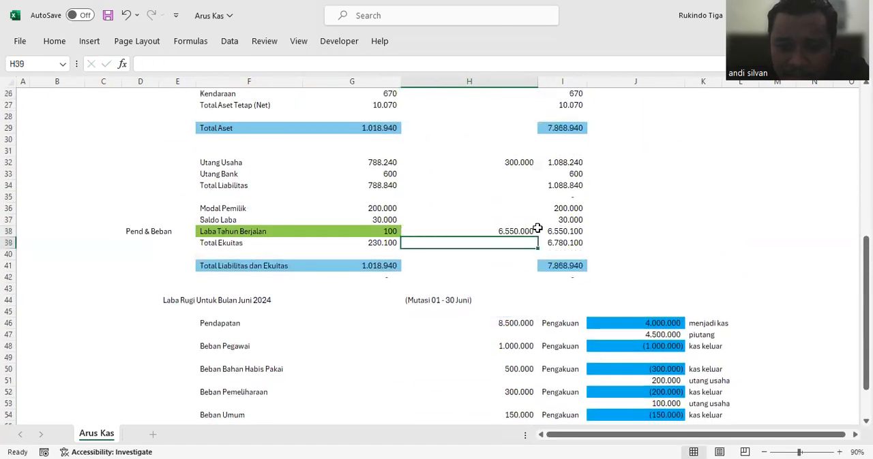
Step: Examine the balance check in I42, the mutations in H38, H32 and H19, and the 30 June Kas balance in I19
{"action": "left_click", "coordinate": [559, 275]}
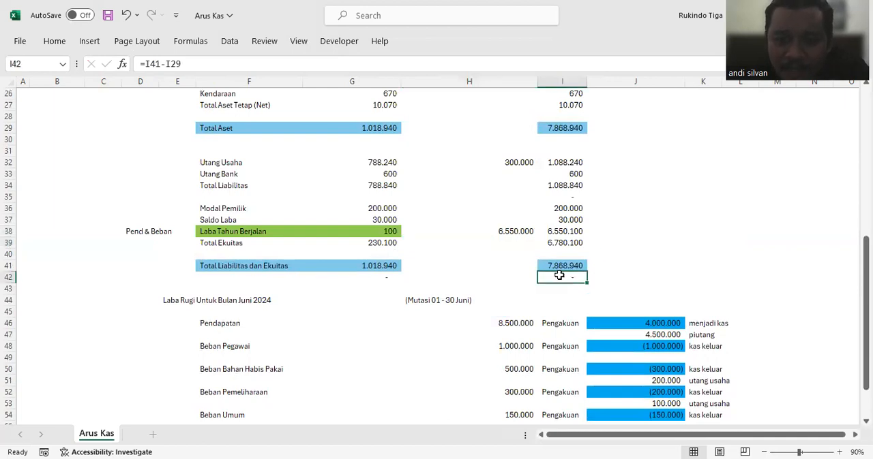
{"action": "left_click", "coordinate": [511, 231]}
{"action": "left_click", "coordinate": [503, 163]}
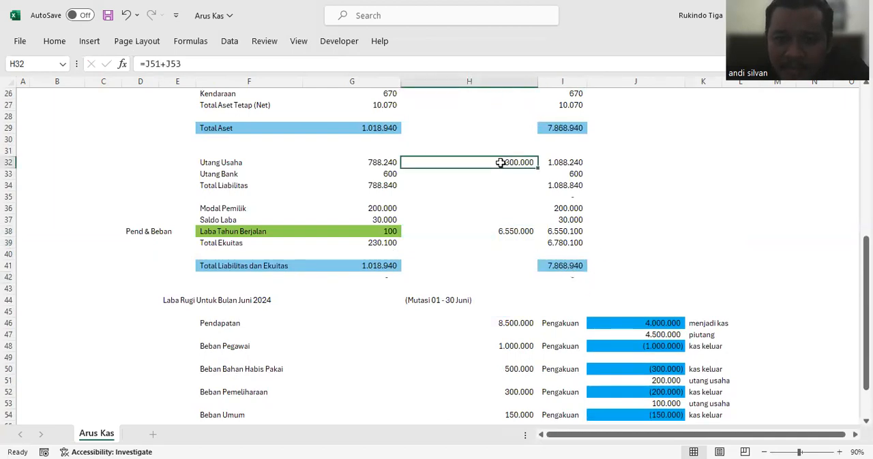
{"action": "scroll", "coordinate": [499, 163], "scroll_direction": "up", "scroll_amount": 3}
{"action": "scroll", "coordinate": [499, 162], "scroll_direction": "up", "scroll_amount": 3}
{"action": "left_click", "coordinate": [501, 150]}
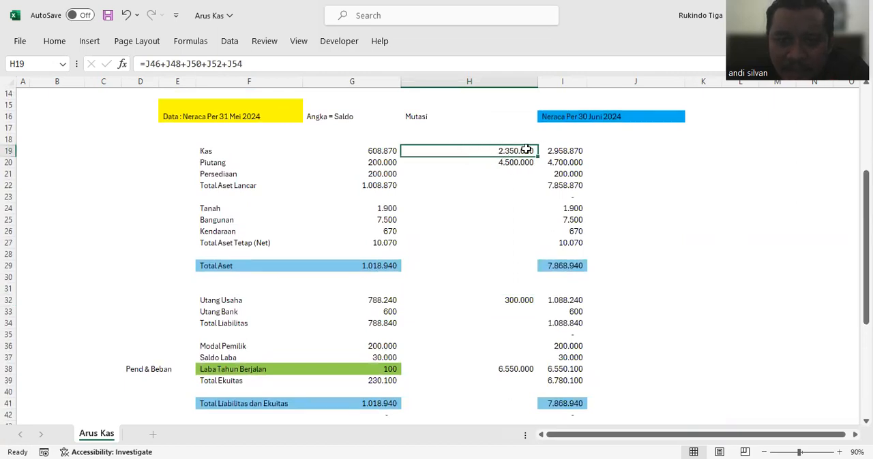
{"action": "left_click", "coordinate": [569, 151]}
{"action": "left_click", "coordinate": [508, 150]}
{"action": "key", "text": "Right"}
{"action": "key", "text": "Left"}
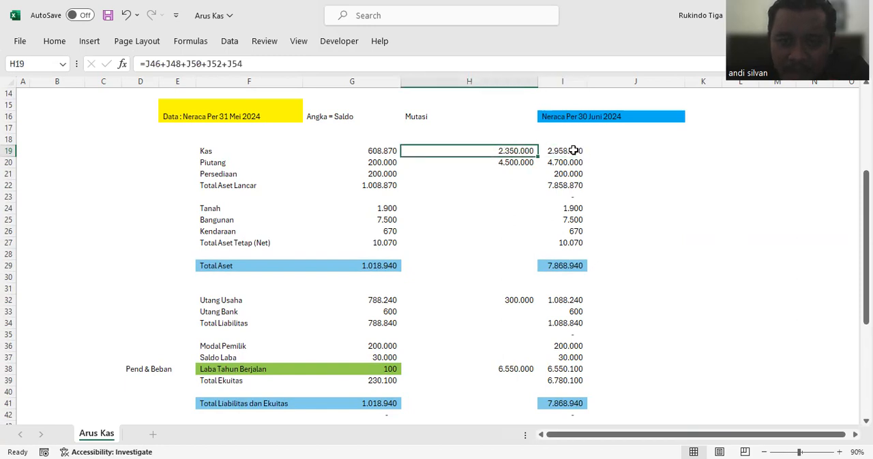
{"action": "scroll", "coordinate": [563, 150], "scroll_direction": "down", "scroll_amount": 2}
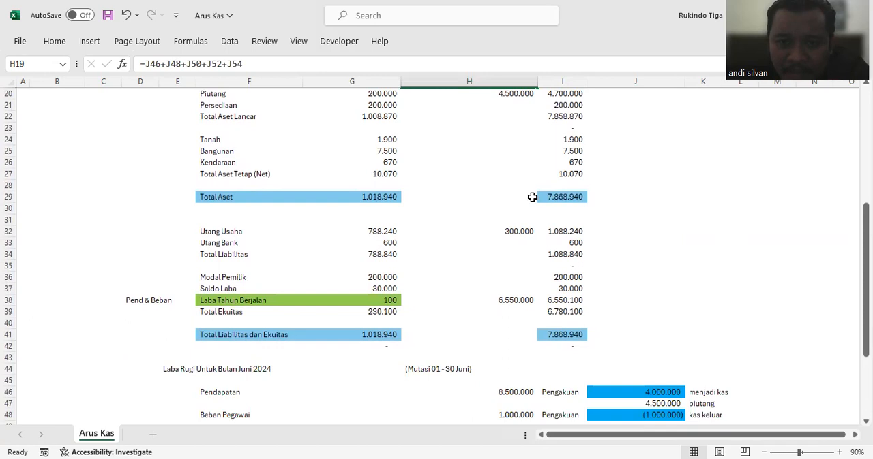
{"action": "scroll", "coordinate": [572, 246], "scroll_direction": "down", "scroll_amount": 5}
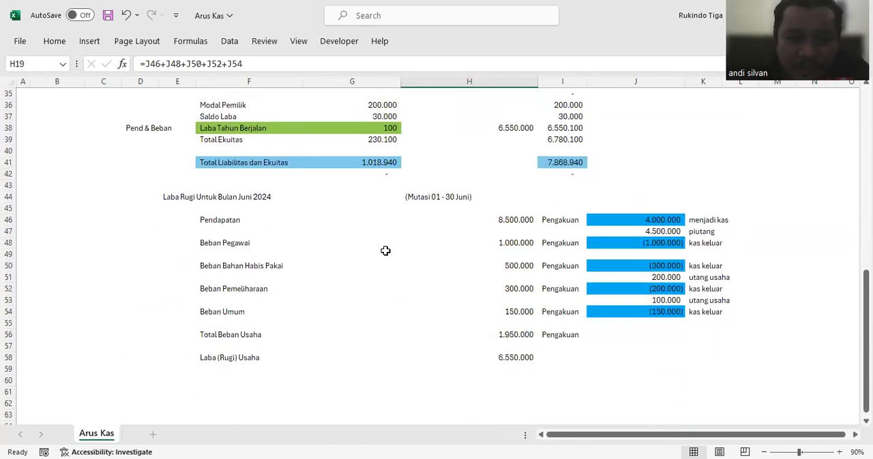
{"action": "left_click", "coordinate": [260, 253]}
{"action": "left_click", "coordinate": [263, 278]}
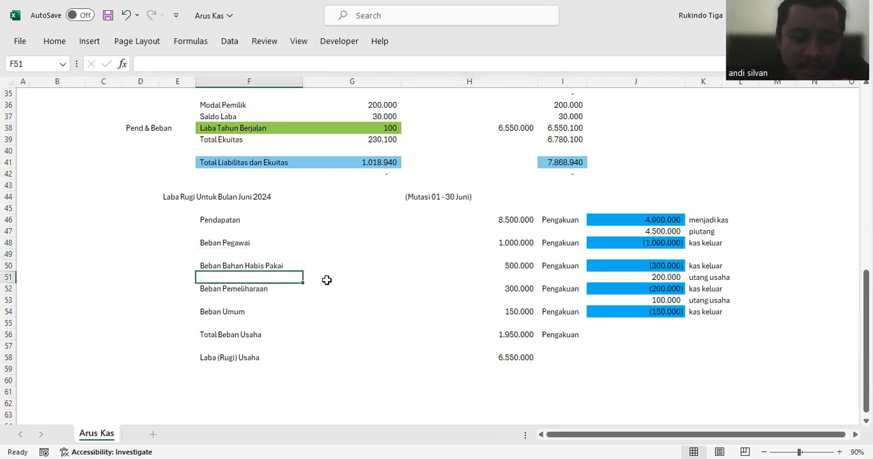
{"action": "type", "text": "Beban Penyusutan"}
{"action": "key", "text": "Return"}
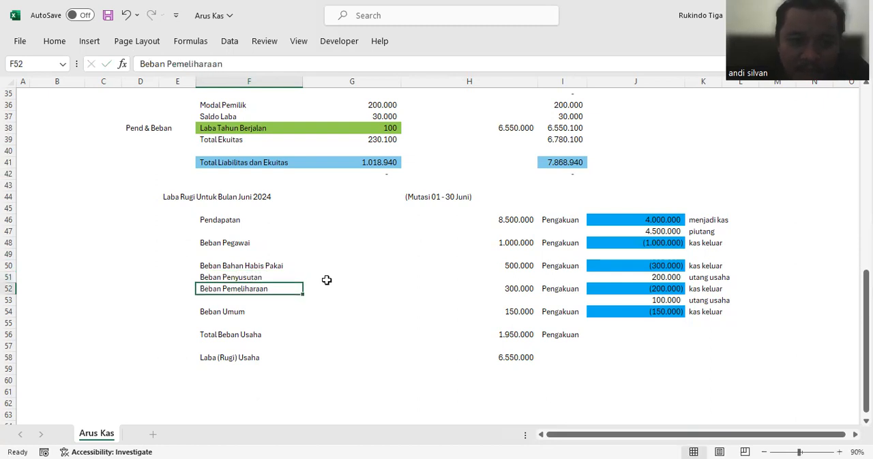
{"action": "left_click", "coordinate": [512, 278]}
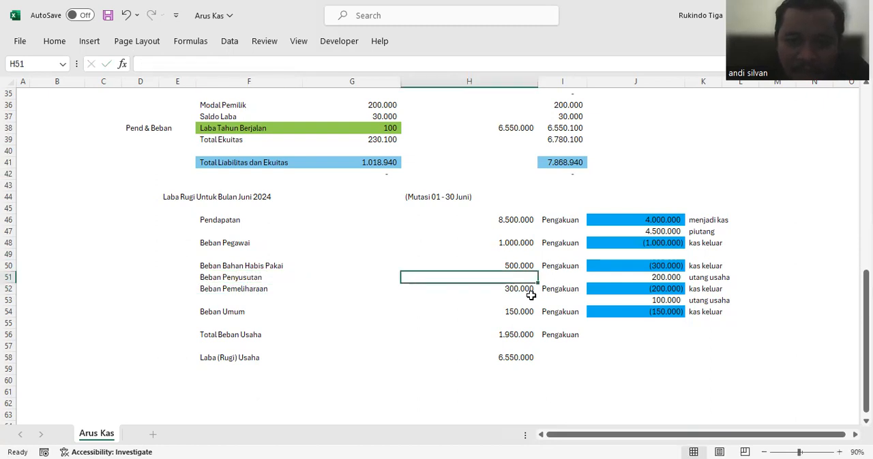
{"action": "left_click", "coordinate": [206, 275]}
{"action": "key", "text": "Delete"}
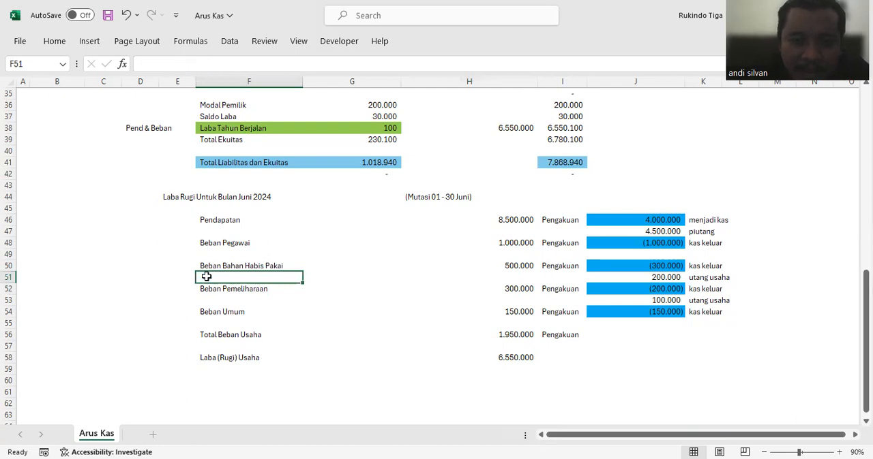
Step: Insert two blank rows above Beban Pemeliharaan in the June income statement, starting at row 52
{"action": "left_click", "coordinate": [9, 289]}
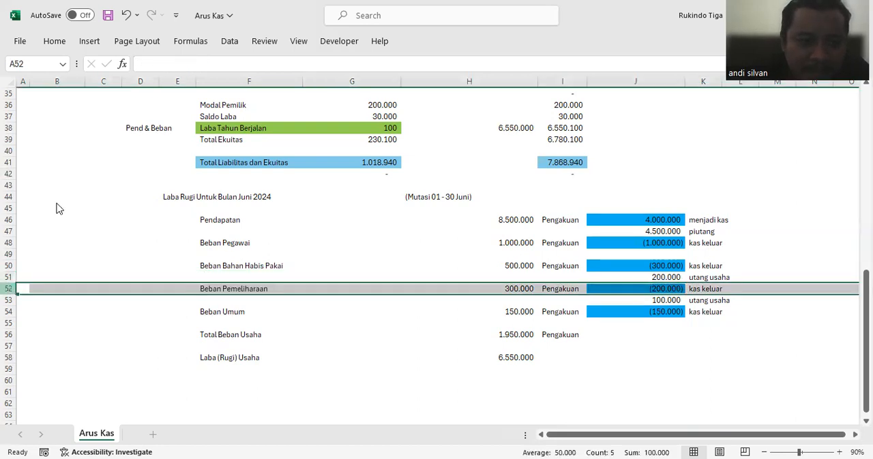
{"action": "right_click", "coordinate": [12, 291]}
{"action": "left_click", "coordinate": [47, 171]}
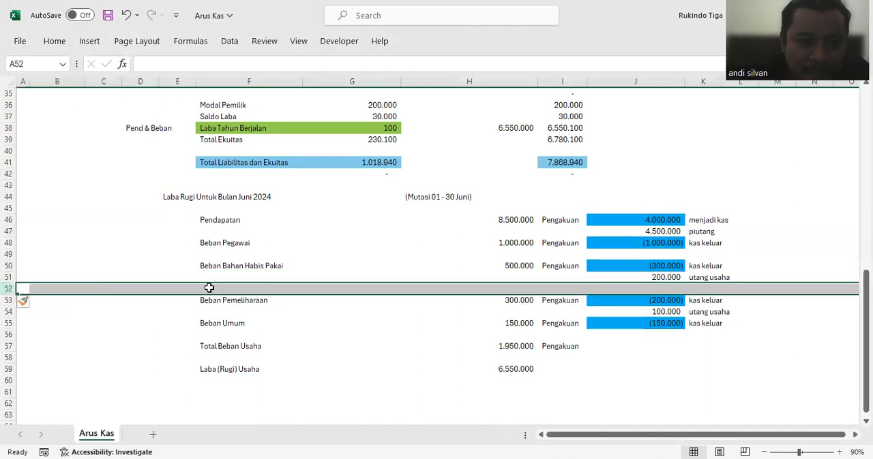
{"action": "left_click", "coordinate": [210, 287]}
{"action": "left_click", "coordinate": [9, 290]}
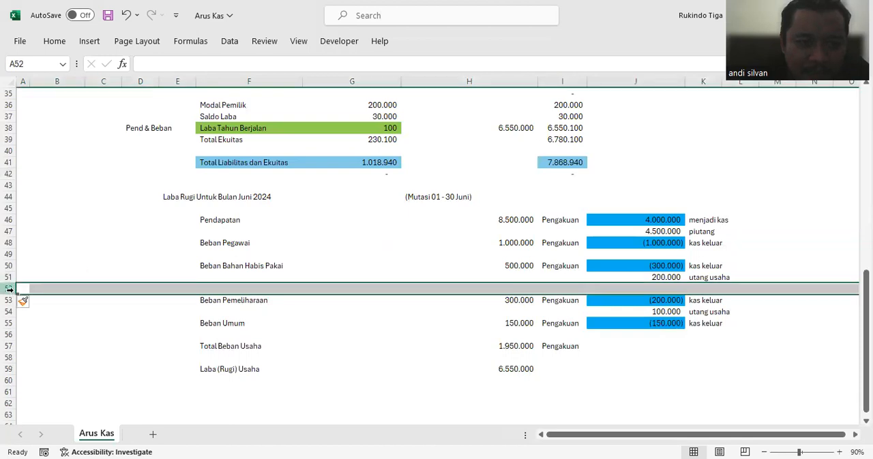
{"action": "right_click", "coordinate": [10, 290]}
{"action": "left_click", "coordinate": [45, 172]}
{"action": "left_click", "coordinate": [313, 249]}
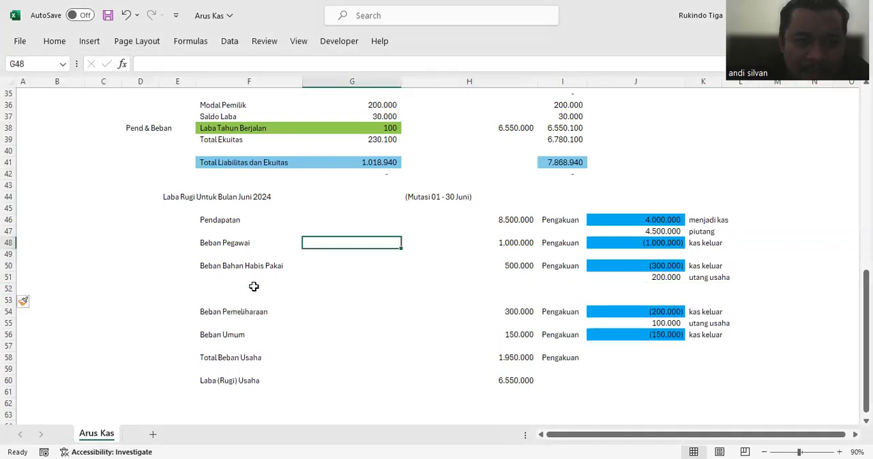
Step: Add the expense line Beban Penyusutan in F52 with an amount of 600.000 in H52
{"action": "left_click", "coordinate": [263, 288]}
{"action": "type", "text": "beban "}
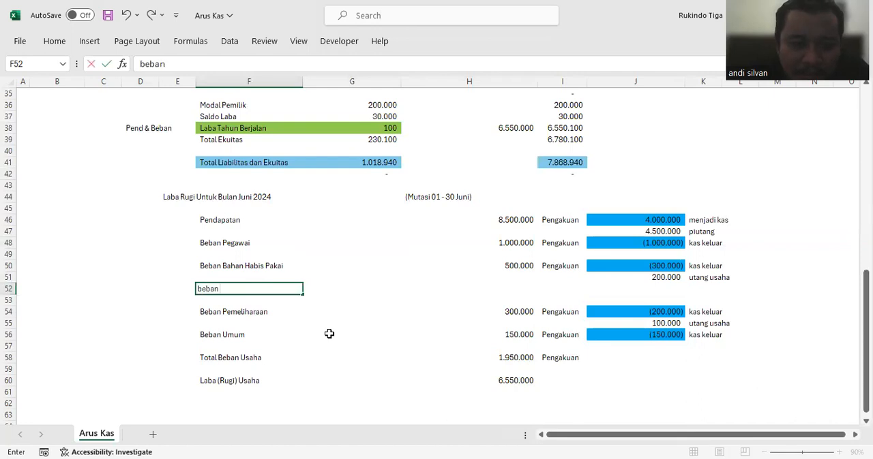
{"action": "type", "text": "beba"}
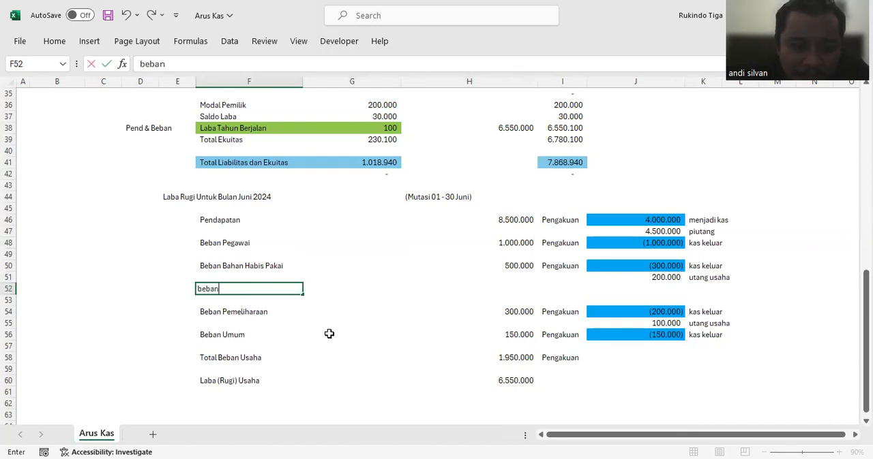
{"action": "key", "text": "BackSpace"}
{"action": "type", "text": "Beban"}
{"action": "key", "text": "Return"}
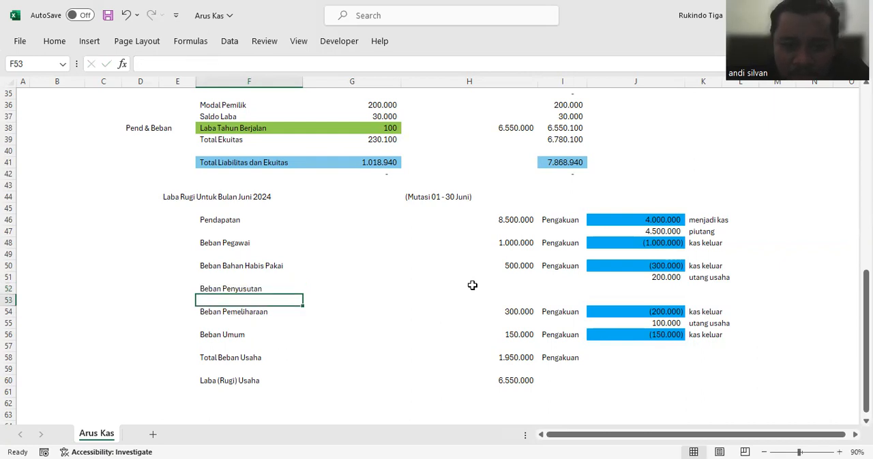
{"action": "left_click", "coordinate": [495, 290]}
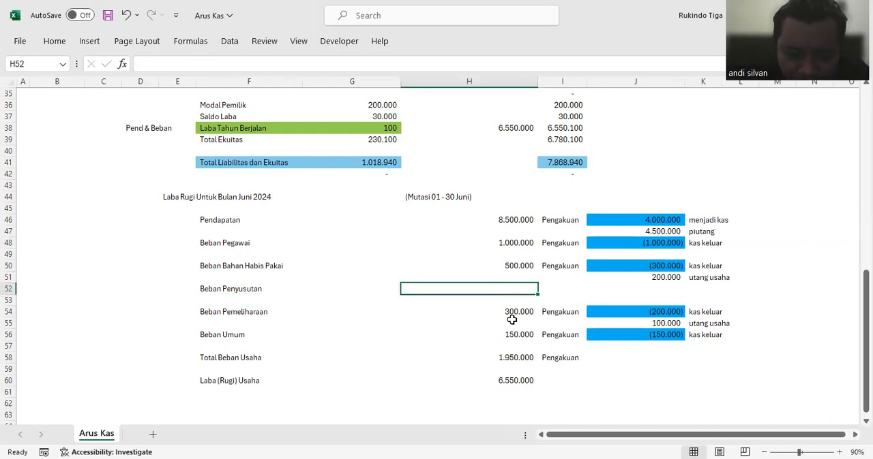
{"action": "type", "text": "600000"}
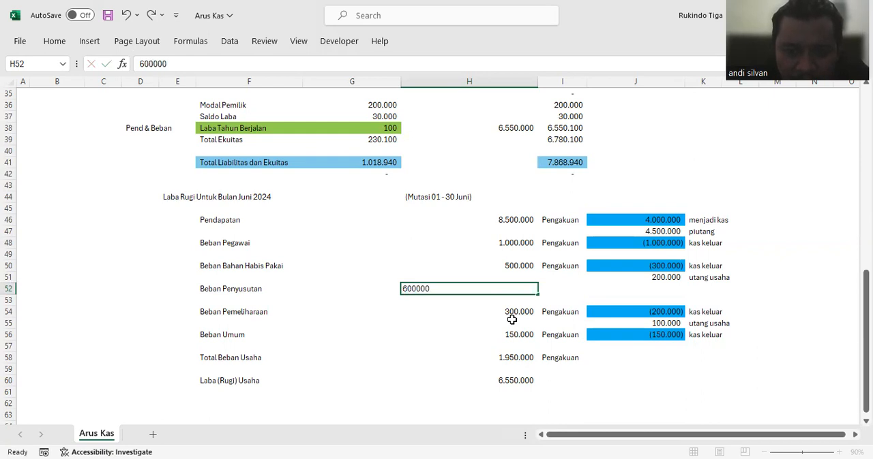
{"action": "key", "text": "Return"}
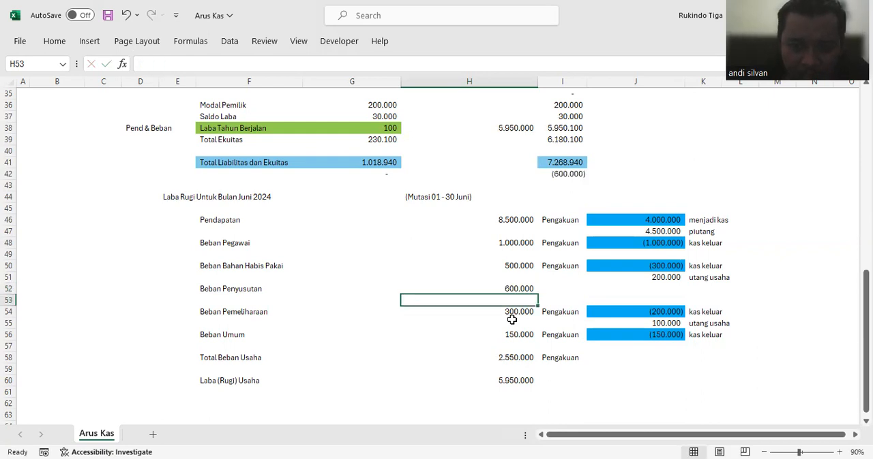
Step: Check the Laba (Rugi) Usaha formula in H60, the Total Beban Usaha sum in H58 and the balance check in I42
{"action": "left_click", "coordinate": [519, 288]}
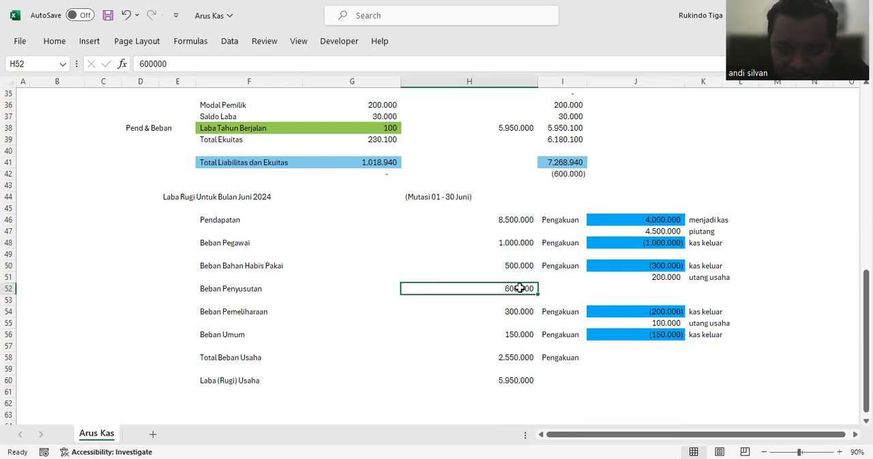
{"action": "left_click", "coordinate": [502, 380]}
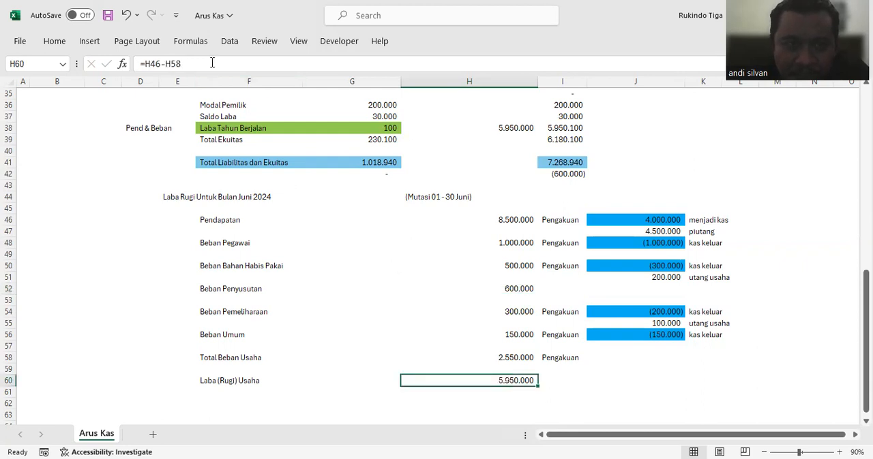
{"action": "left_click", "coordinate": [212, 63]}
{"action": "key", "text": "ctrl+Return"}
{"action": "left_click", "coordinate": [507, 356]}
{"action": "left_click", "coordinate": [278, 60]}
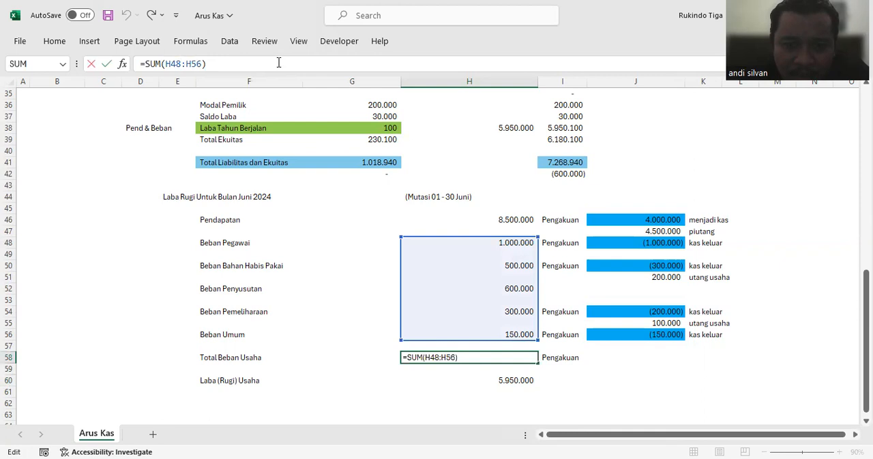
{"action": "key", "text": "ctrl+Return"}
{"action": "left_click", "coordinate": [573, 174]}
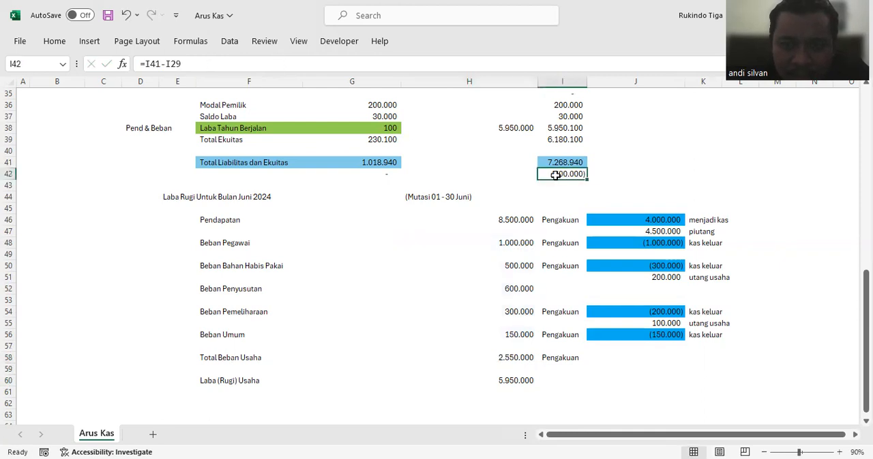
{"action": "left_click", "coordinate": [518, 288]}
{"action": "left_click", "coordinate": [565, 287]}
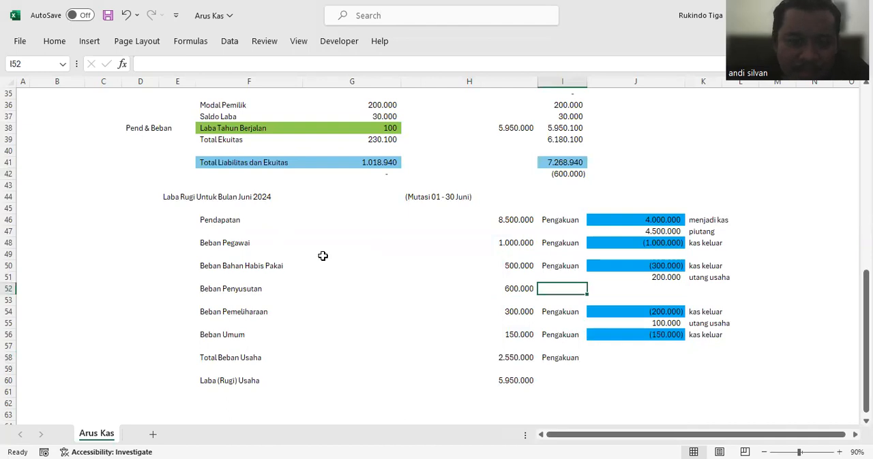
Step: Insert one more blank row at row 53, directly below the Beban Penyusutan line
{"action": "left_click", "coordinate": [9, 300]}
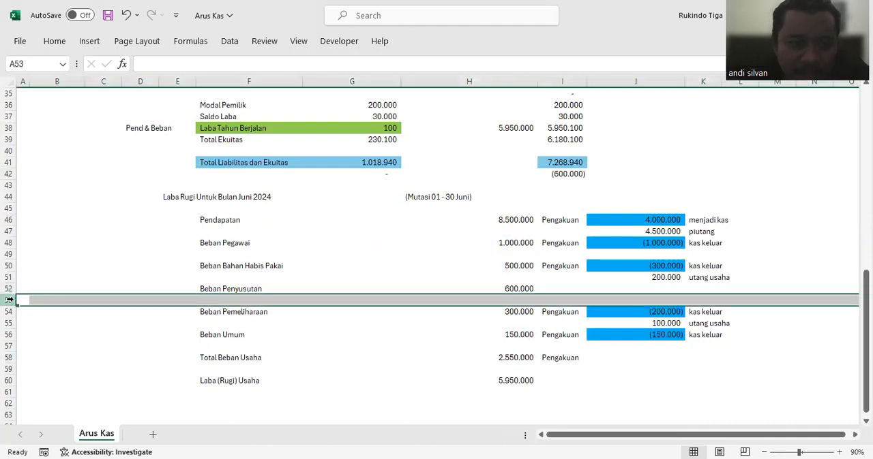
{"action": "right_click", "coordinate": [9, 300]}
{"action": "left_click", "coordinate": [43, 181]}
{"action": "left_click", "coordinate": [468, 254]}
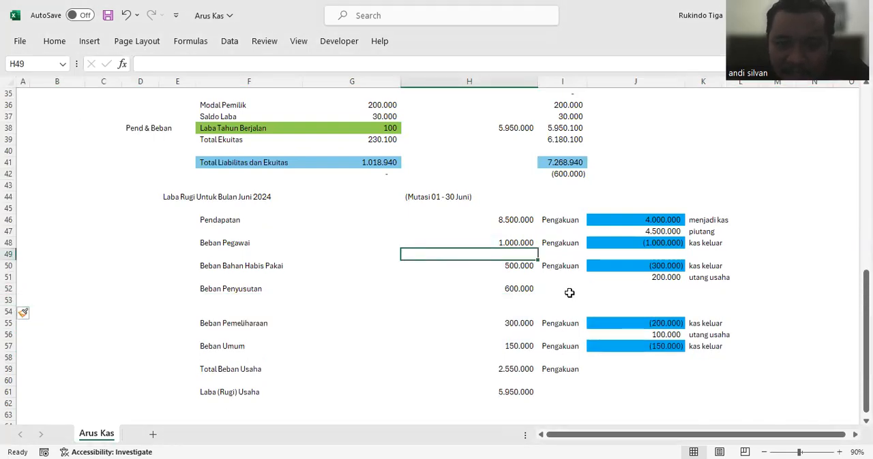
Step: Select the recognition amount cell J52 in the Beban Penyusutan row
{"action": "left_click", "coordinate": [569, 293]}
{"action": "left_click", "coordinate": [602, 291]}
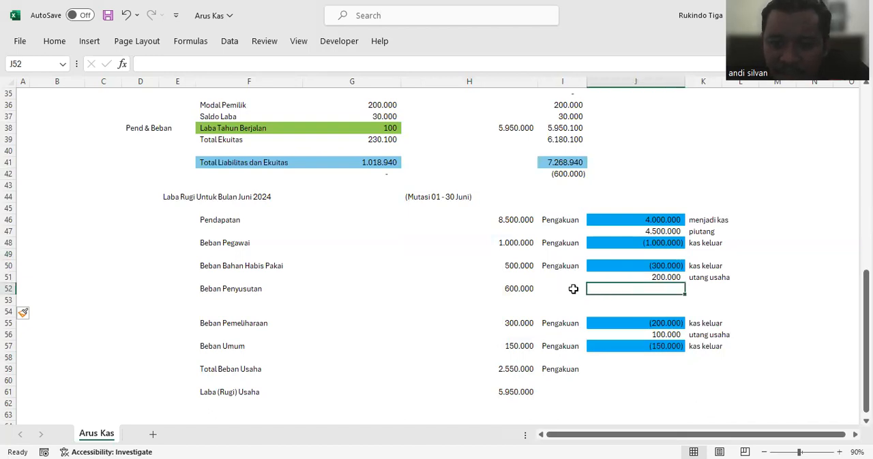
{"action": "left_click", "coordinate": [573, 289]}
{"action": "left_click", "coordinate": [616, 288]}
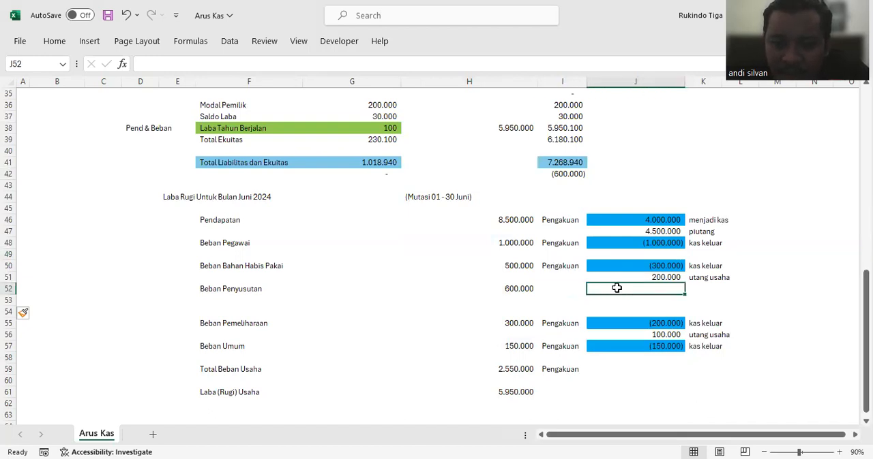
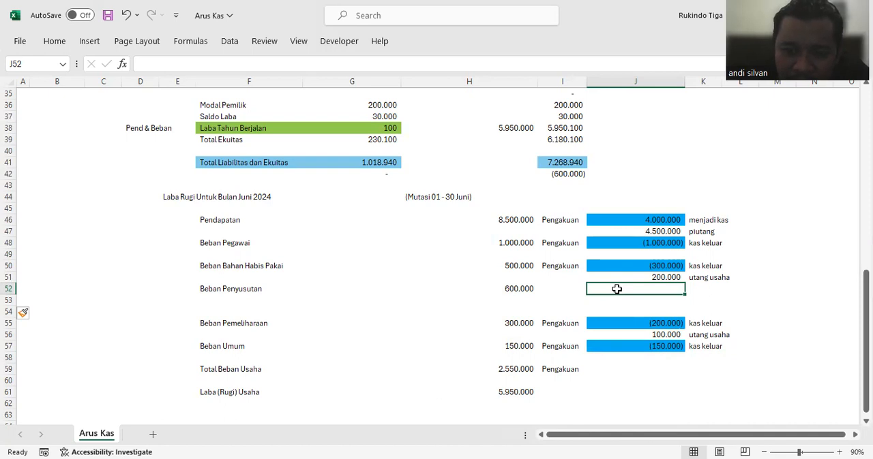
Step: Recognise the Beban Penyusutan amount as a negative in J52 with =-H52 and label it beban in K52
{"action": "type", "text": "-H52"}
{"action": "key", "text": "Return"}
{"action": "left_click", "coordinate": [709, 289]}
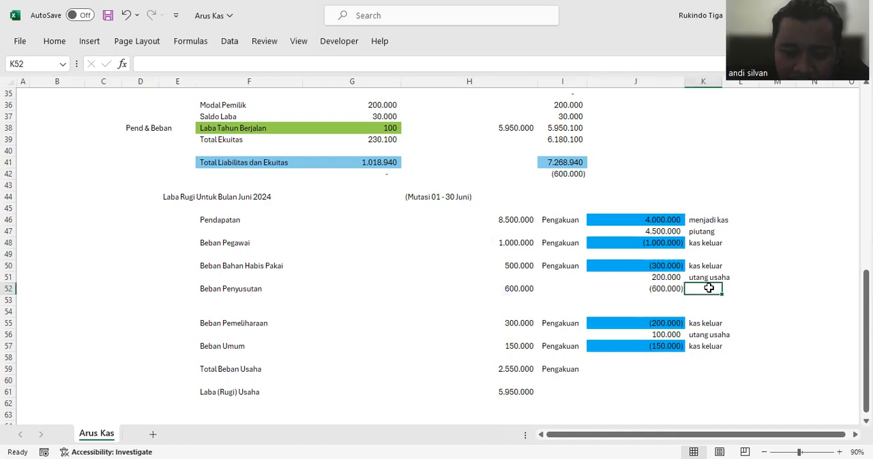
{"action": "type", "text": "bean"}
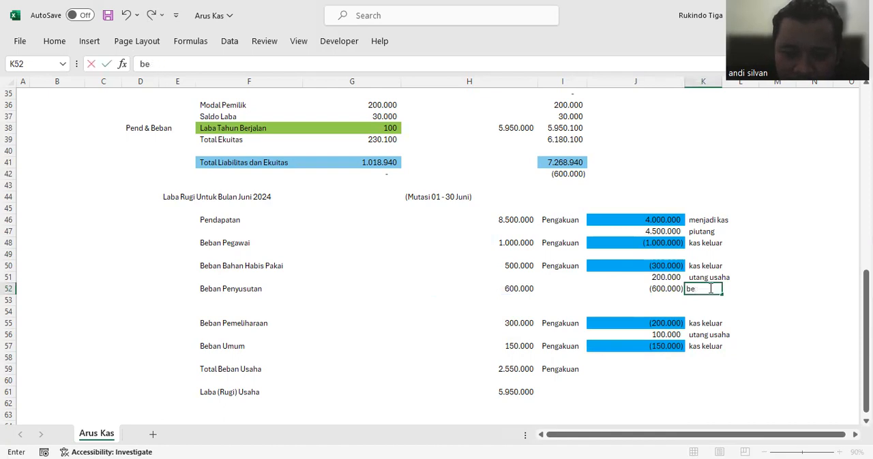
{"action": "key", "text": "Return"}
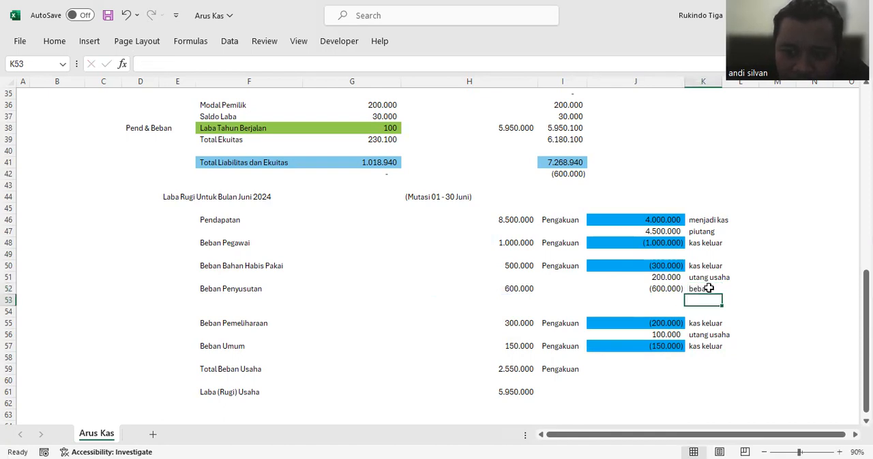
Step: Label K53 as akumulasi penyusutan aset and link its amount in J53 with =J52
{"action": "left_click", "coordinate": [668, 298]}
{"action": "left_click", "coordinate": [715, 300]}
{"action": "type", "text": "aku"}
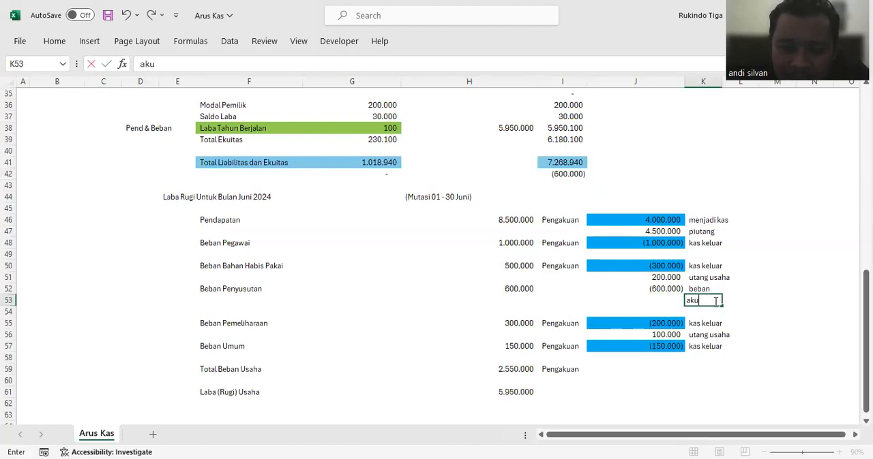
{"action": "type", "text": "mulasi pen"}
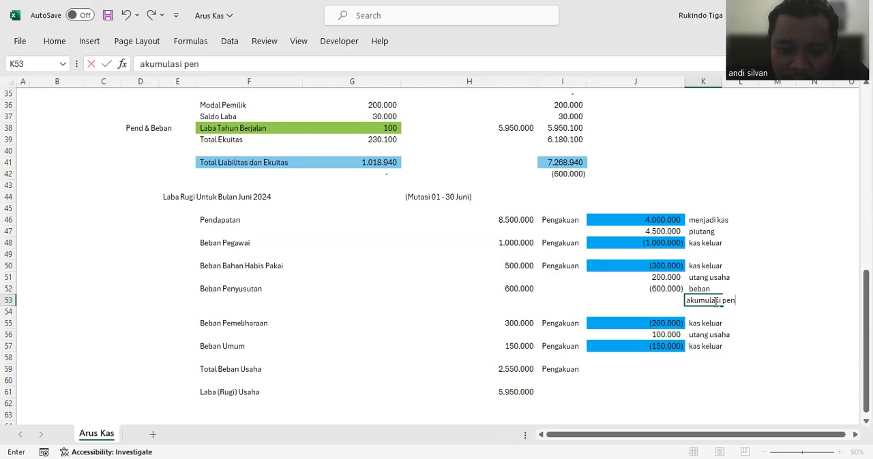
{"action": "type", "text": "yusutan ase"}
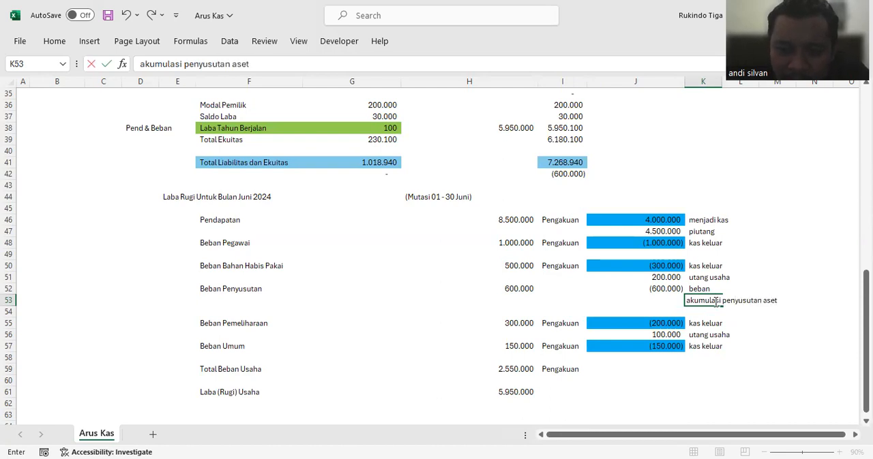
{"action": "type", "text": "t"}
{"action": "key", "text": "Return"}
{"action": "left_click", "coordinate": [659, 298]}
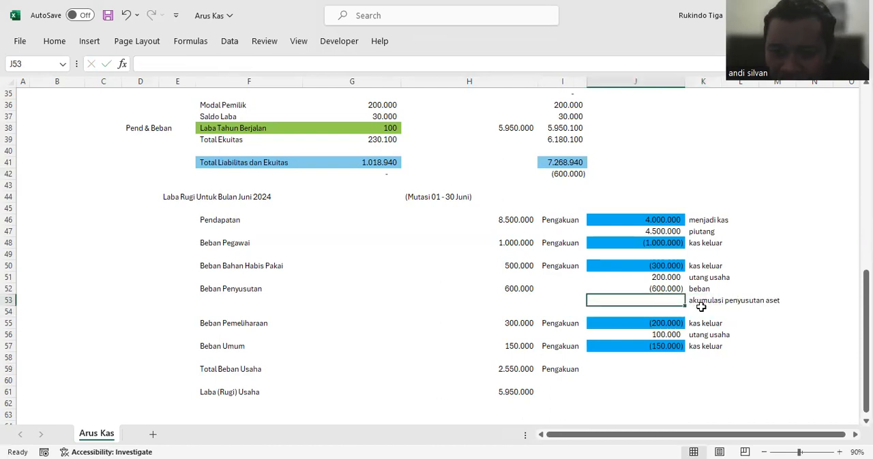
{"action": "type", "text": "="}
{"action": "left_click", "coordinate": [651, 285]}
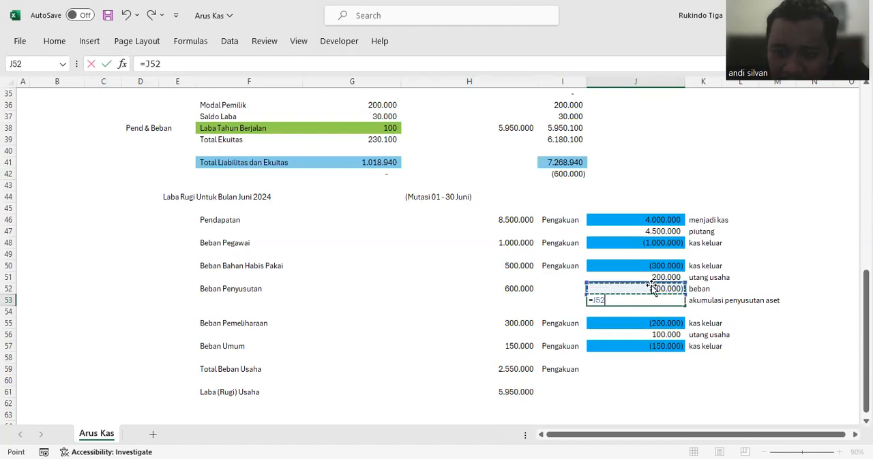
{"action": "key", "text": "Return"}
Step: Review the beban and akumulasi penyusutan aset entries in J52:K53 against the balance sheet rows and the mutation column
{"action": "left_click", "coordinate": [650, 289]}
{"action": "left_click", "coordinate": [647, 299]}
{"action": "left_click", "coordinate": [704, 291]}
{"action": "left_click_drag", "start_coordinate": [711, 298], "coordinate": [712, 304]}
{"action": "left_click", "coordinate": [669, 289]}
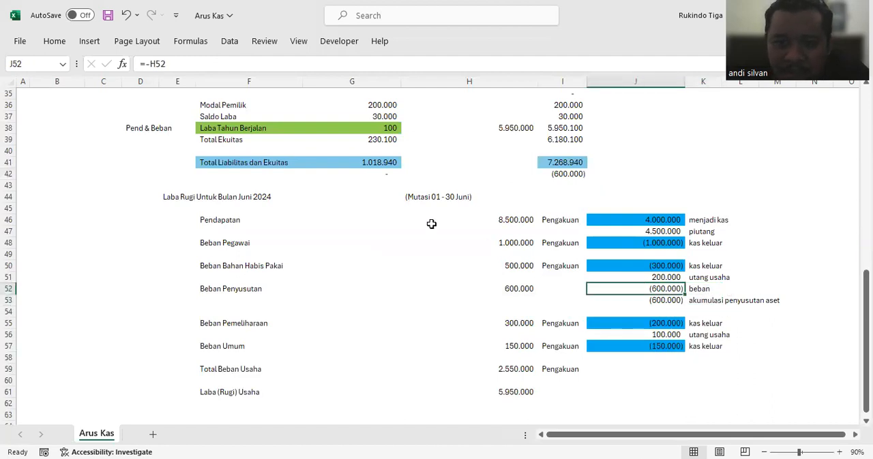
{"action": "scroll", "coordinate": [430, 236], "scroll_direction": "up", "scroll_amount": 7}
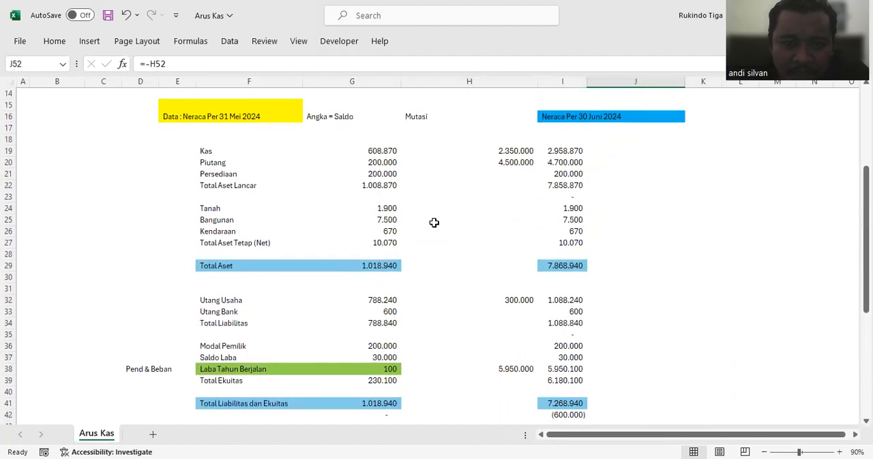
{"action": "scroll", "coordinate": [540, 302], "scroll_direction": "down", "scroll_amount": 8}
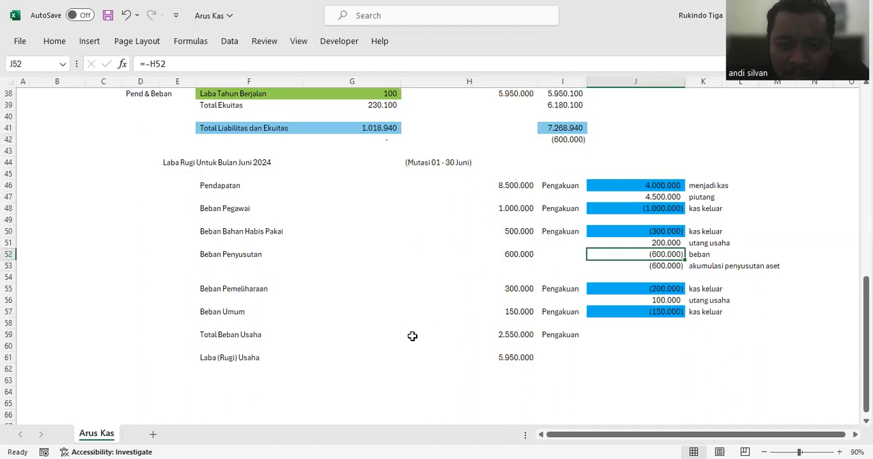
{"action": "scroll", "coordinate": [411, 336], "scroll_direction": "up", "scroll_amount": 8}
{"action": "scroll", "coordinate": [544, 224], "scroll_direction": "down", "scroll_amount": 2}
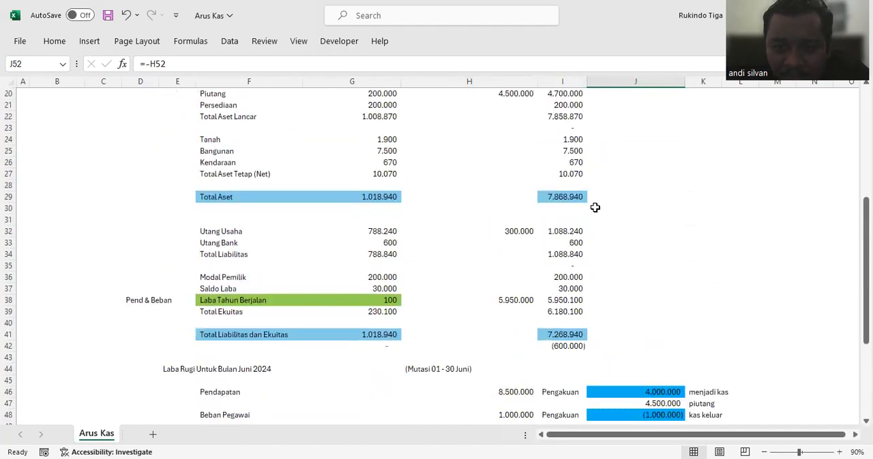
{"action": "scroll", "coordinate": [594, 207], "scroll_direction": "down", "scroll_amount": 2}
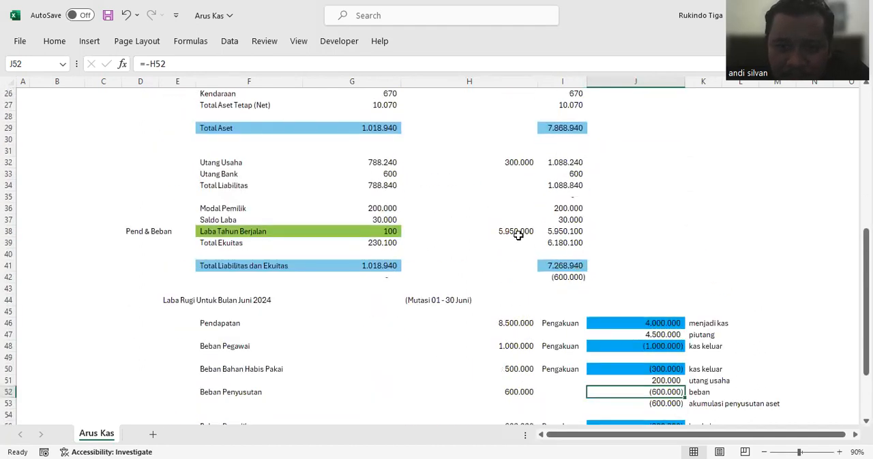
Step: Add the depreciation expense to the Laba Tahun Berjalan mutation in H38 with =H46-H59+J52
{"action": "left_click", "coordinate": [488, 231]}
{"action": "left_click", "coordinate": [276, 65]}
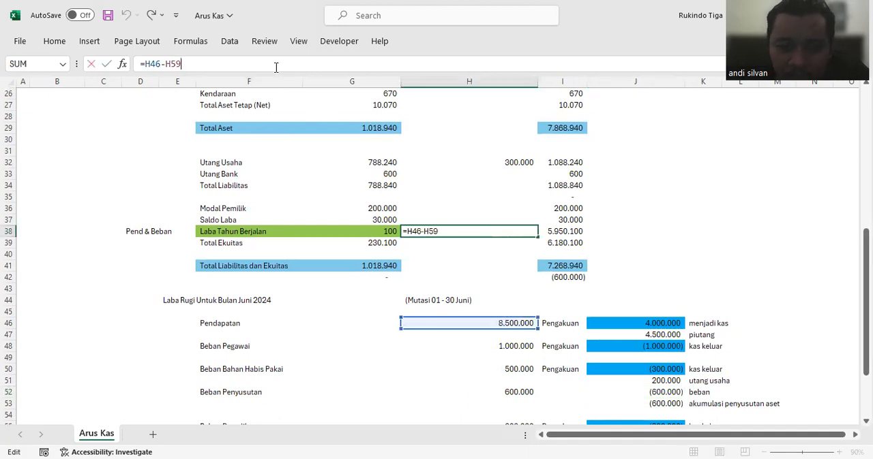
{"action": "type", "text": "+"}
{"action": "scroll", "coordinate": [593, 300], "scroll_direction": "down", "scroll_amount": 2}
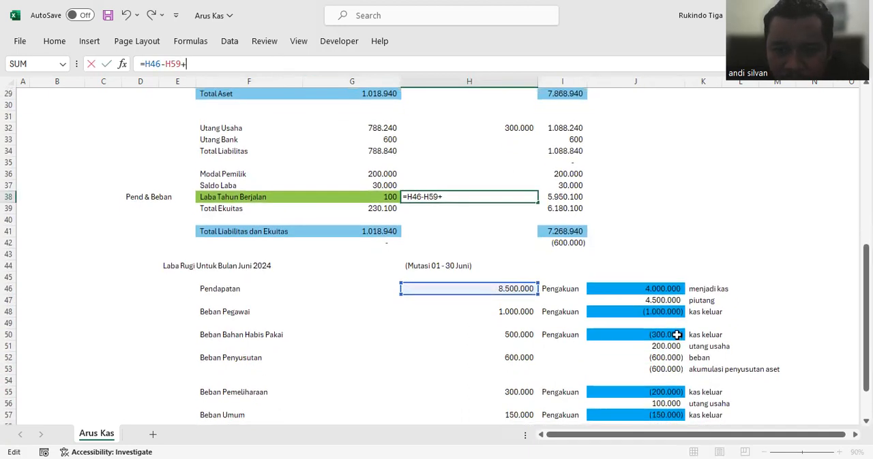
{"action": "left_click", "coordinate": [665, 324]}
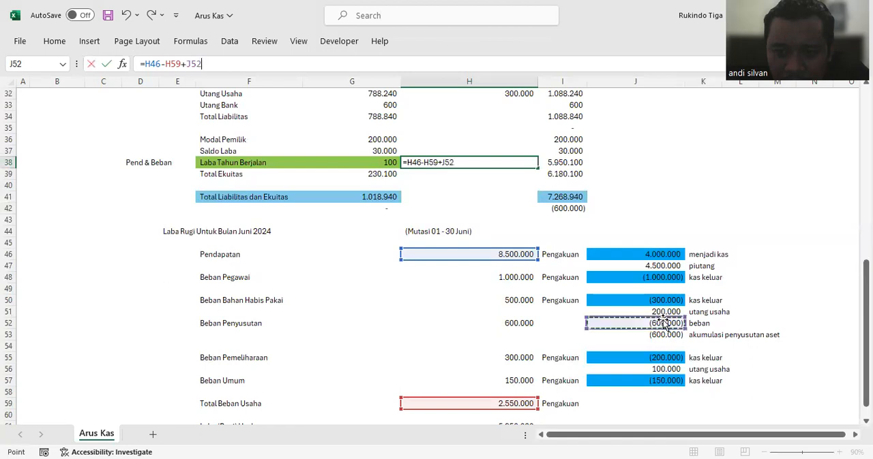
{"action": "key", "text": "Return"}
Step: Link the Bangunan mutation in H25 to the depreciation expense entry with =J52
{"action": "scroll", "coordinate": [563, 275], "scroll_direction": "up", "scroll_amount": 5}
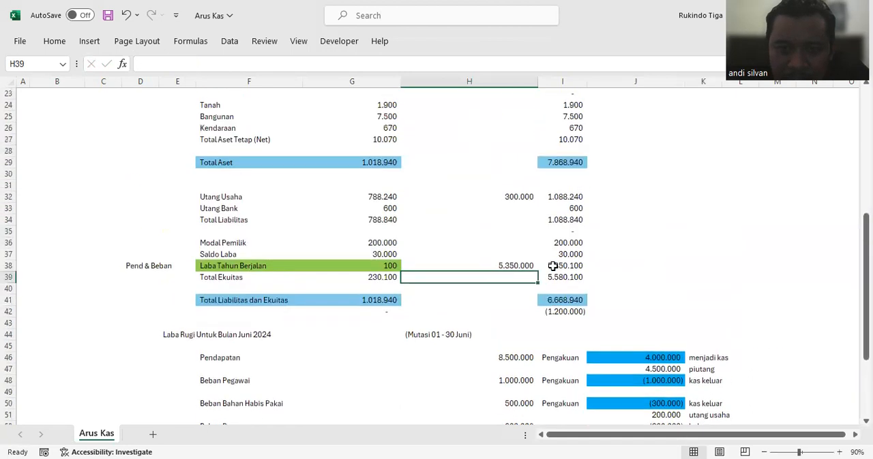
{"action": "left_click", "coordinate": [487, 185]}
{"action": "type", "text": "="}
{"action": "scroll", "coordinate": [555, 218], "scroll_direction": "down", "scroll_amount": 2}
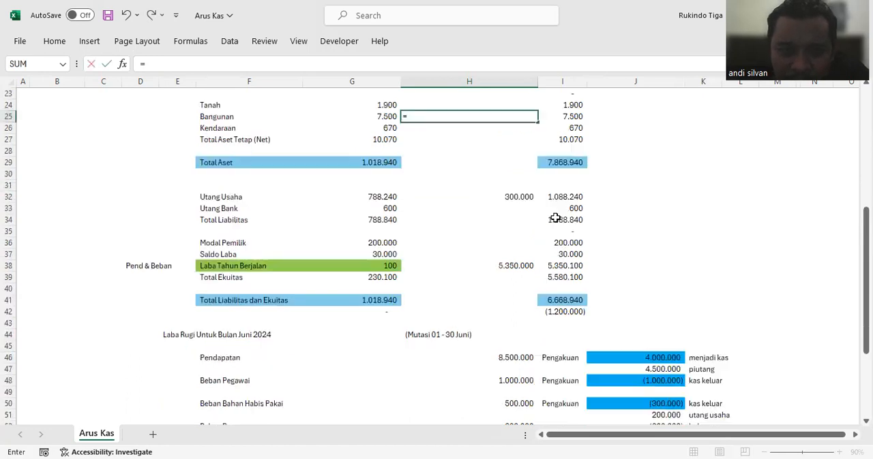
{"action": "scroll", "coordinate": [556, 218], "scroll_direction": "down", "scroll_amount": 3}
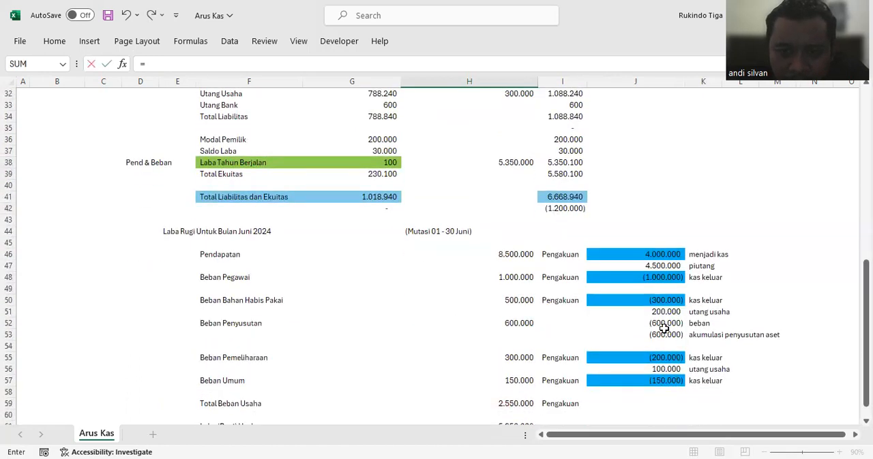
{"action": "left_click", "coordinate": [664, 326]}
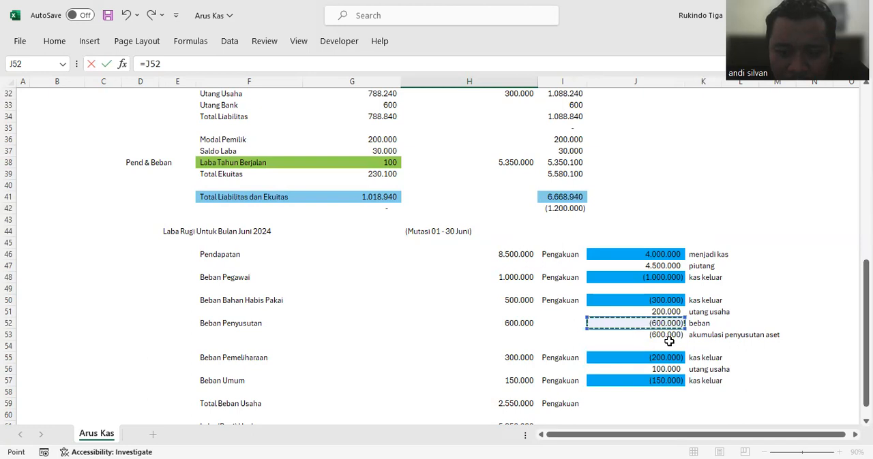
{"action": "key", "text": "Return"}
Step: Link the Bangunan mutation in H25 to the akumulasi penyusutan aset amount with =J53
{"action": "scroll", "coordinate": [535, 204], "scroll_direction": "up", "scroll_amount": 2}
{"action": "left_click", "coordinate": [523, 150]}
{"action": "type", "text": "="}
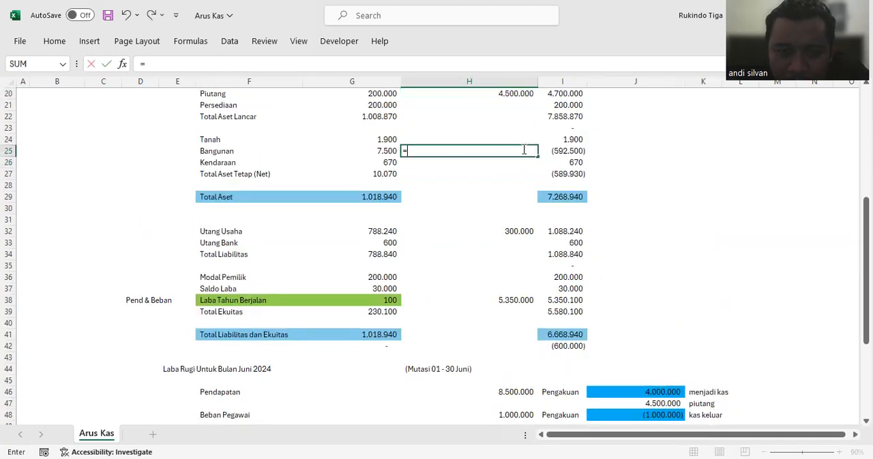
{"action": "scroll", "coordinate": [605, 206], "scroll_direction": "down", "scroll_amount": 4}
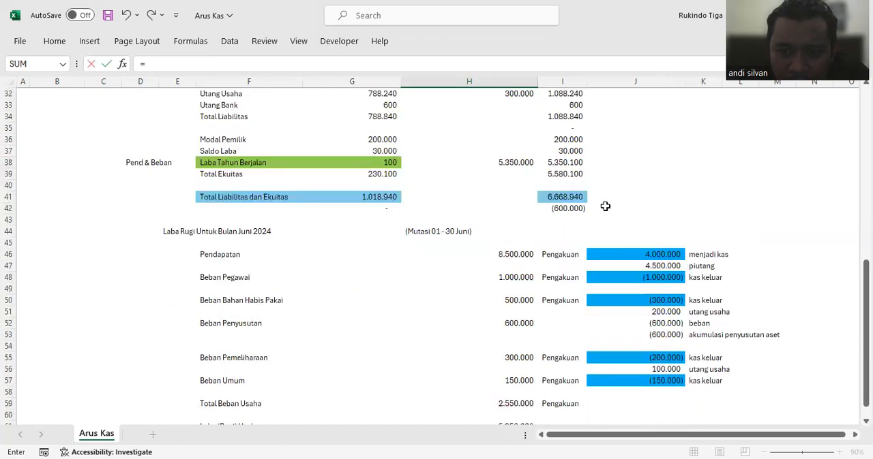
{"action": "left_click", "coordinate": [665, 334]}
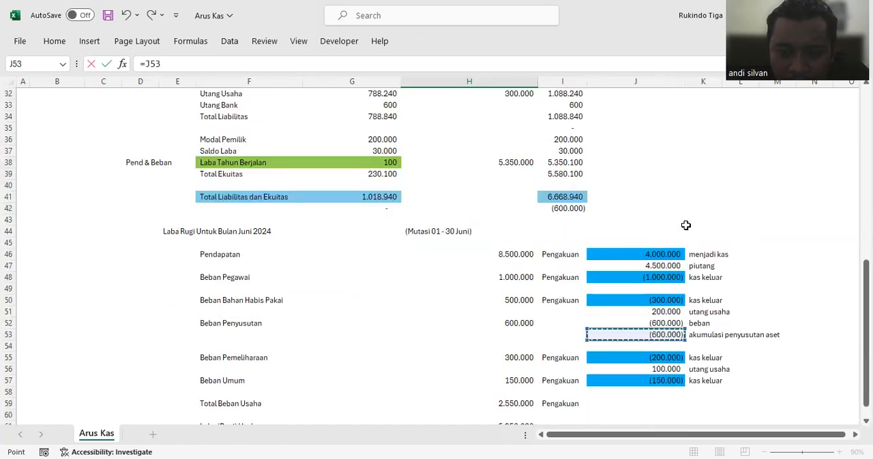
{"action": "key", "text": "Return"}
Step: Check the Bangunan ending balance formula in I25 and its mutation in H25
{"action": "scroll", "coordinate": [664, 239], "scroll_direction": "up", "scroll_amount": 2}
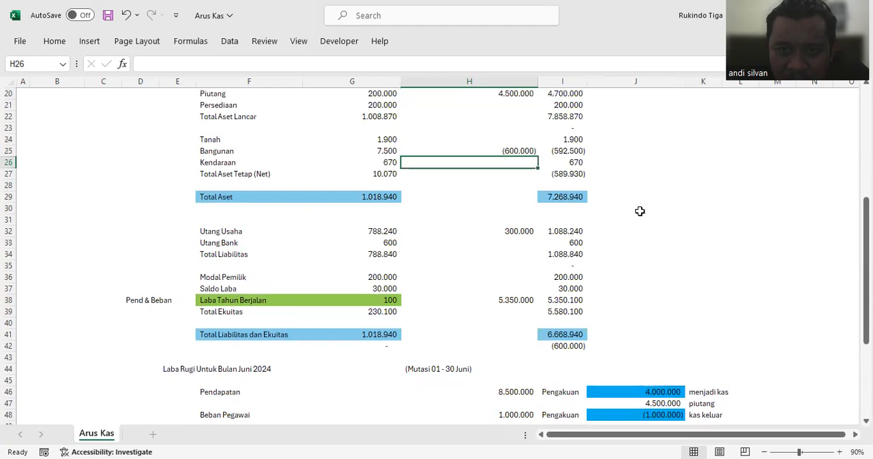
{"action": "left_click", "coordinate": [583, 154]}
{"action": "scroll", "coordinate": [583, 154], "scroll_direction": "up", "scroll_amount": 1}
{"action": "left_click", "coordinate": [547, 63]}
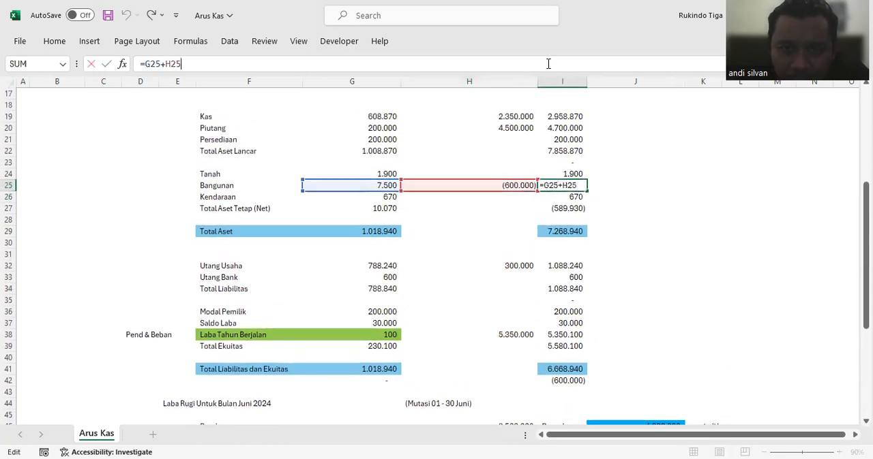
{"action": "key", "text": "Escape"}
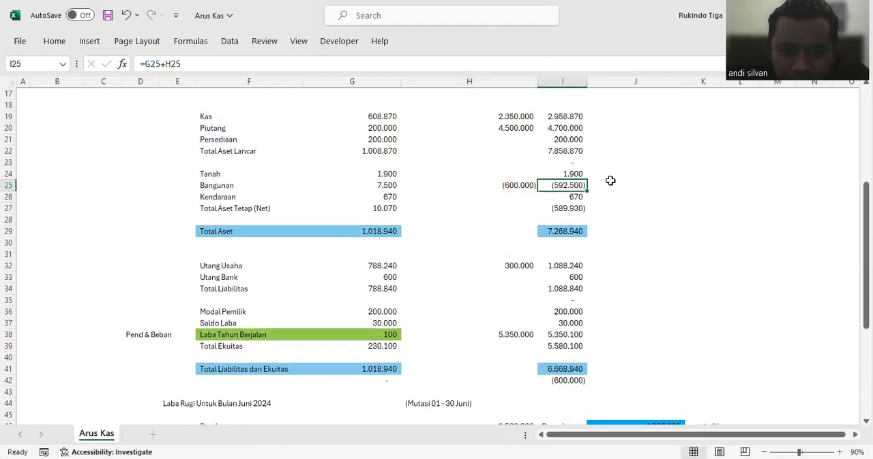
{"action": "left_click", "coordinate": [517, 184]}
{"action": "scroll", "coordinate": [613, 220], "scroll_direction": "down", "scroll_amount": 2}
{"action": "scroll", "coordinate": [613, 220], "scroll_direction": "up", "scroll_amount": 2}
Step: Set the Beban Penyusutan amount in H52 to 50.000
{"action": "scroll", "coordinate": [613, 220], "scroll_direction": "down", "scroll_amount": 7}
{"action": "left_click", "coordinate": [522, 254]}
{"action": "type", "text": "50000"}
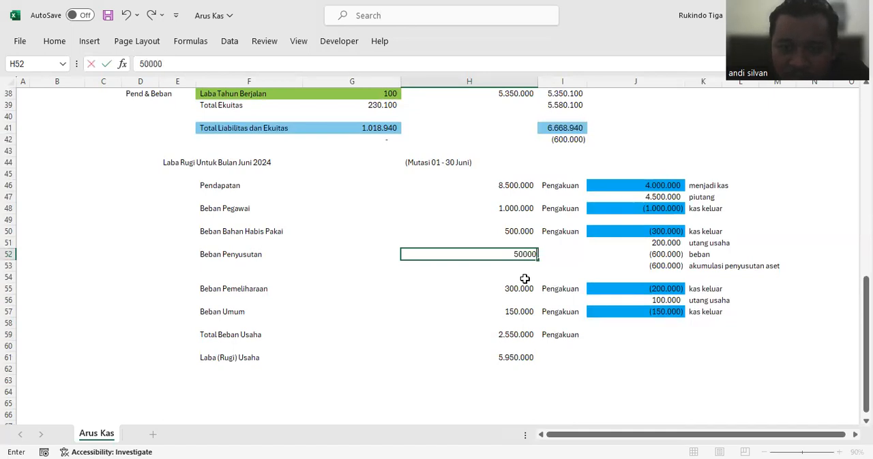
{"action": "key", "text": "Return"}
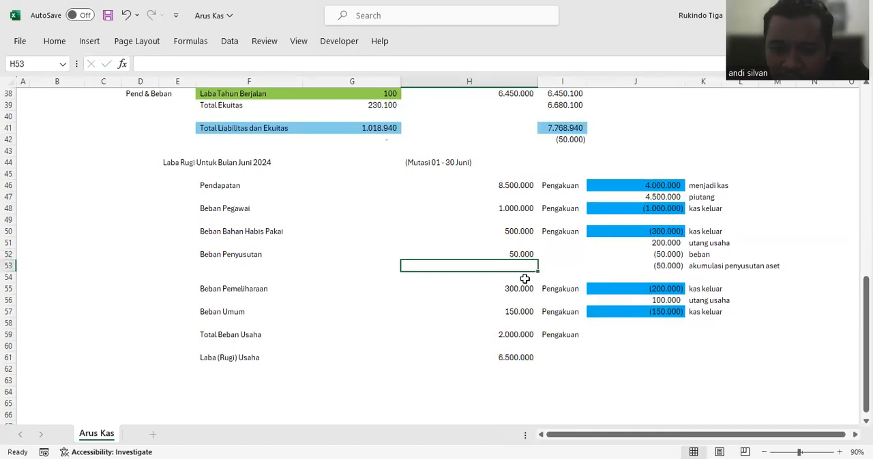
Step: Remove the +J52 term from the Laba Tahun Berjalan mutation in H38, leaving =H46-H59
{"action": "scroll", "coordinate": [532, 266], "scroll_direction": "up", "scroll_amount": 4}
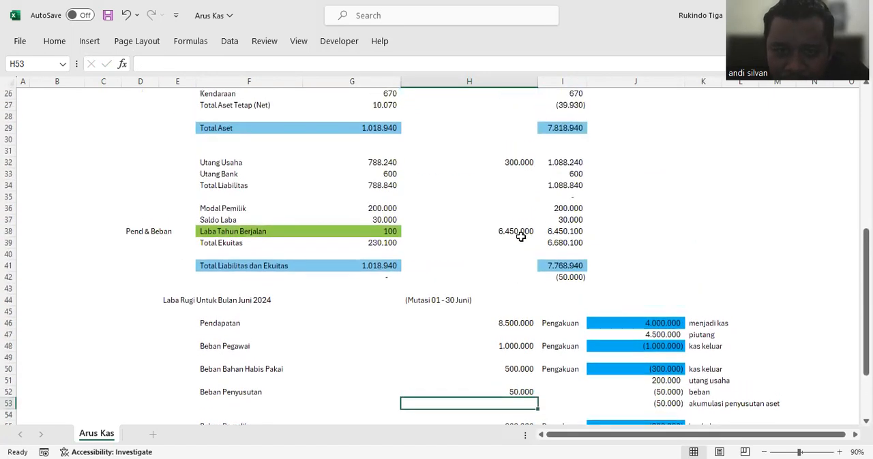
{"action": "left_click", "coordinate": [518, 231]}
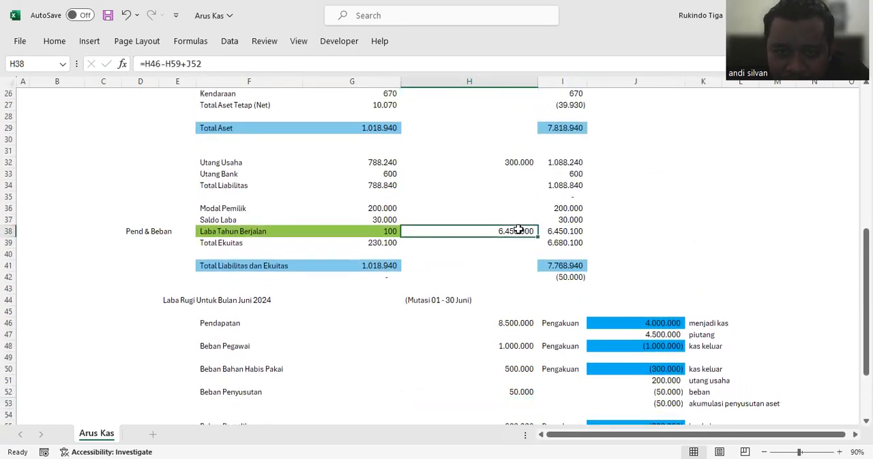
{"action": "left_click", "coordinate": [285, 62]}
{"action": "key", "text": "BackSpace"}
{"action": "key", "text": "BackSpace"}
{"action": "key", "text": "BackSpace"}
{"action": "key", "text": "BackSpace"}
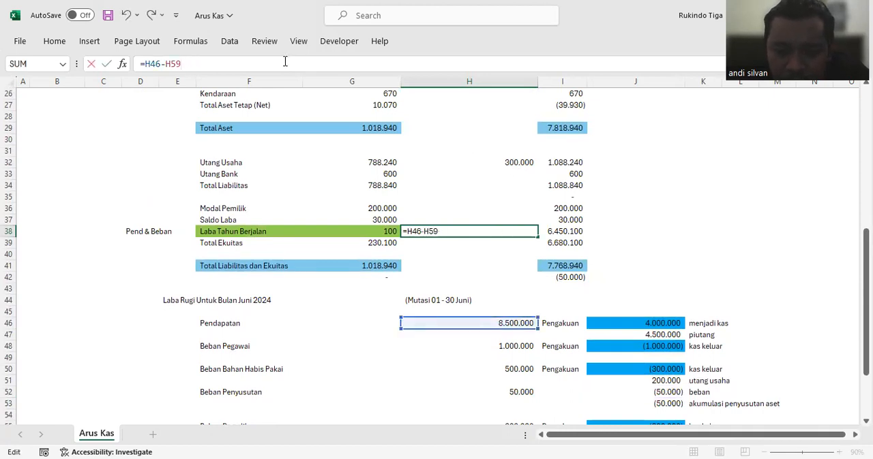
{"action": "key", "text": "Return"}
Step: Check the Laba Tahun Berjalan mutation in H38 and the balance check in I42 against the income statement
{"action": "scroll", "coordinate": [644, 230], "scroll_direction": "down", "scroll_amount": 3}
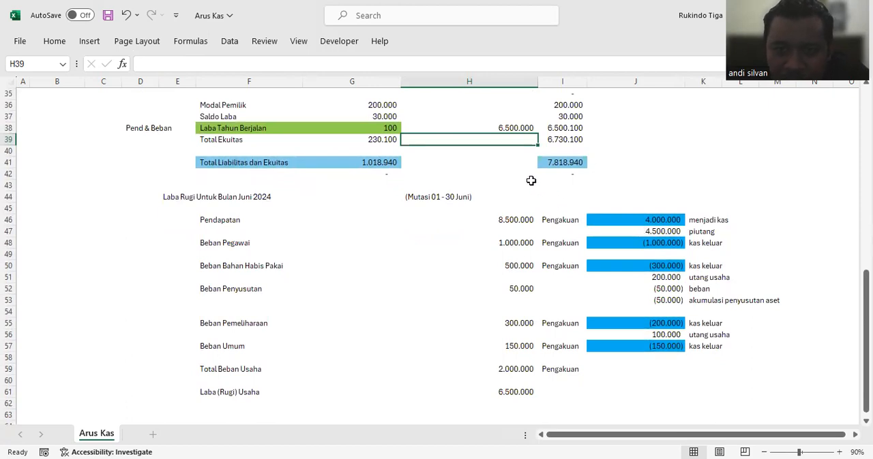
{"action": "left_click", "coordinate": [514, 126]}
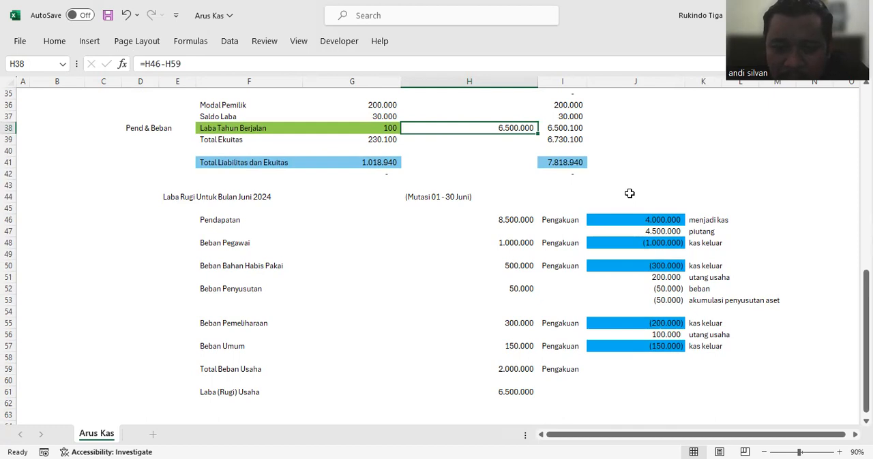
{"action": "scroll", "coordinate": [617, 197], "scroll_direction": "down", "scroll_amount": 1}
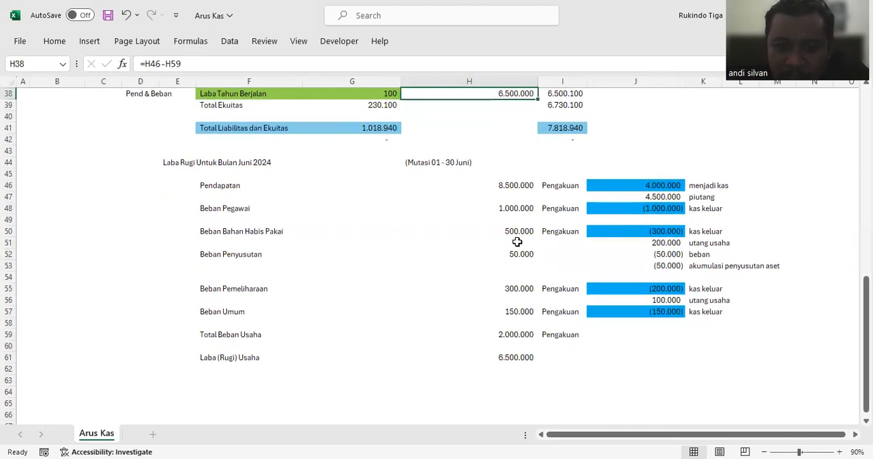
{"action": "scroll", "coordinate": [517, 242], "scroll_direction": "up", "scroll_amount": 1}
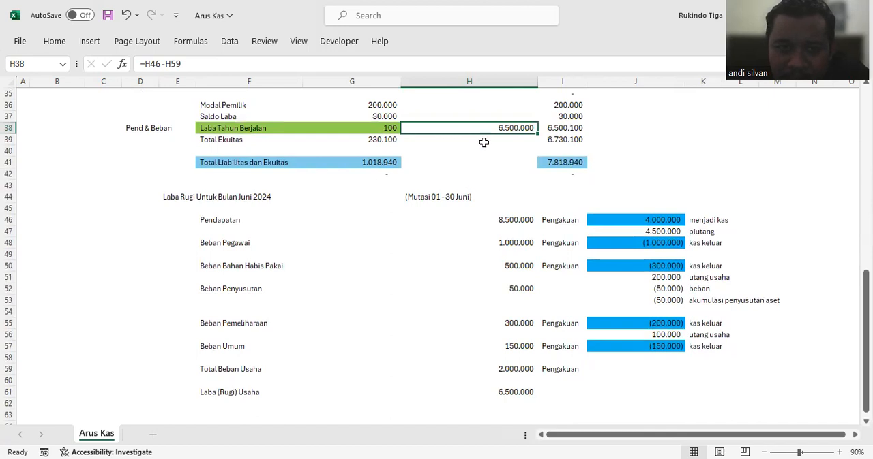
Step: Add the +J52 depreciation term to the Laba Tahun Berjalan mutation formula in H38
{"action": "left_click", "coordinate": [305, 64]}
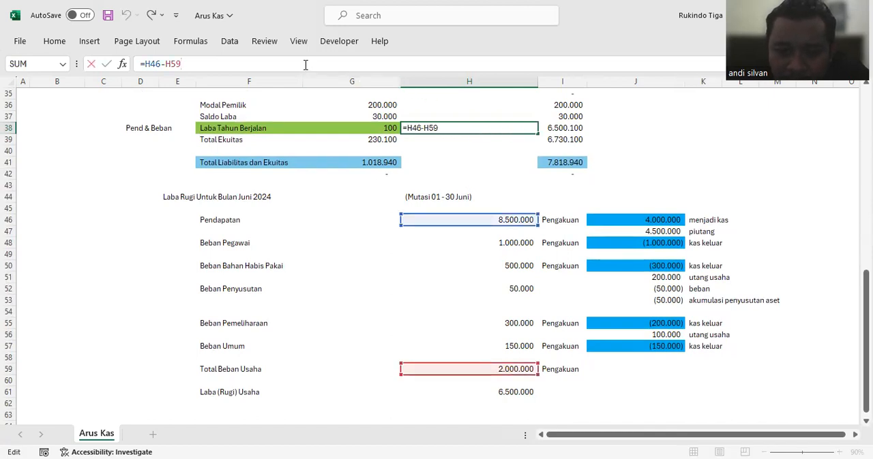
{"action": "left_click", "coordinate": [670, 289]}
{"action": "key", "text": "Return"}
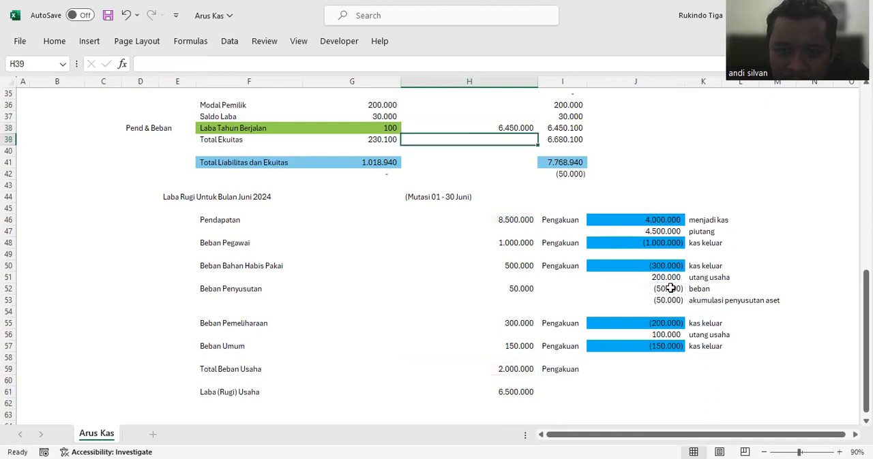
Step: Clear the Bangunan mutation in H25
{"action": "scroll", "coordinate": [631, 239], "scroll_direction": "up", "scroll_amount": 4}
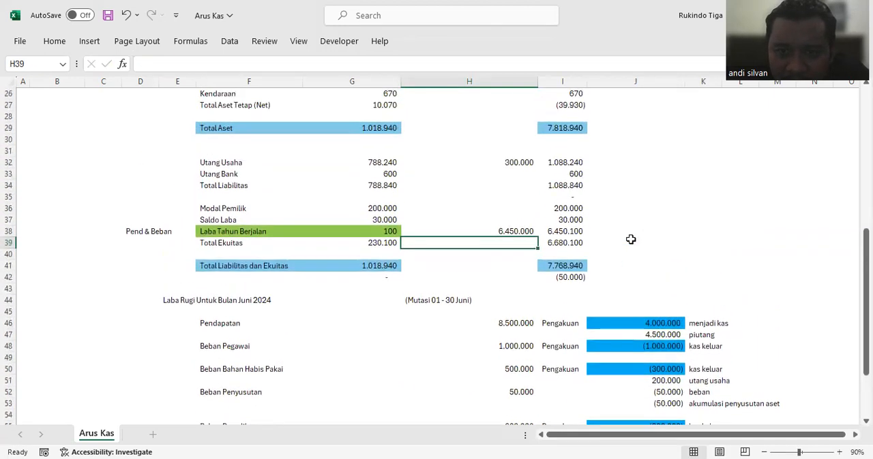
{"action": "scroll", "coordinate": [630, 240], "scroll_direction": "up", "scroll_amount": 1}
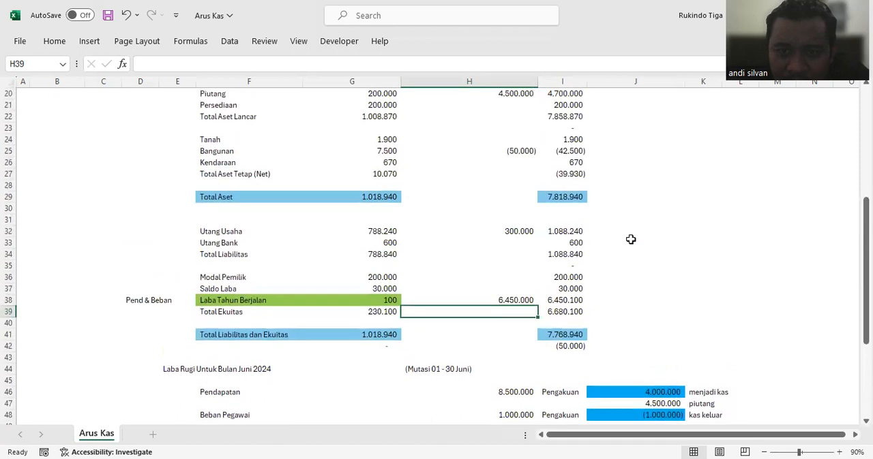
{"action": "left_click", "coordinate": [513, 155]}
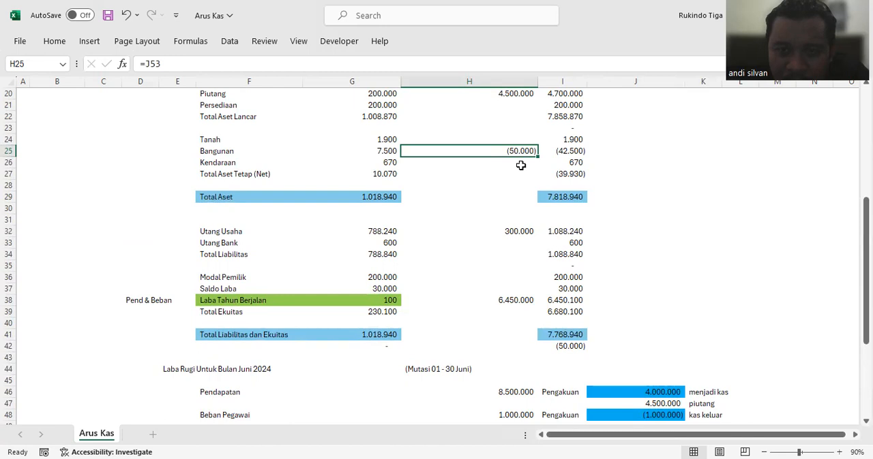
{"action": "key", "text": "Delete"}
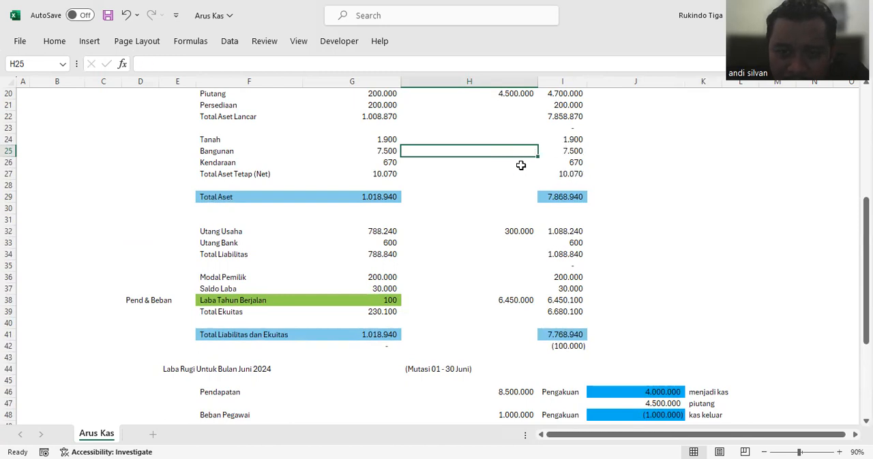
Step: Restore the Laba Tahun Berjalan mutation formula in H38 to =H46-H59
{"action": "left_click", "coordinate": [527, 297]}
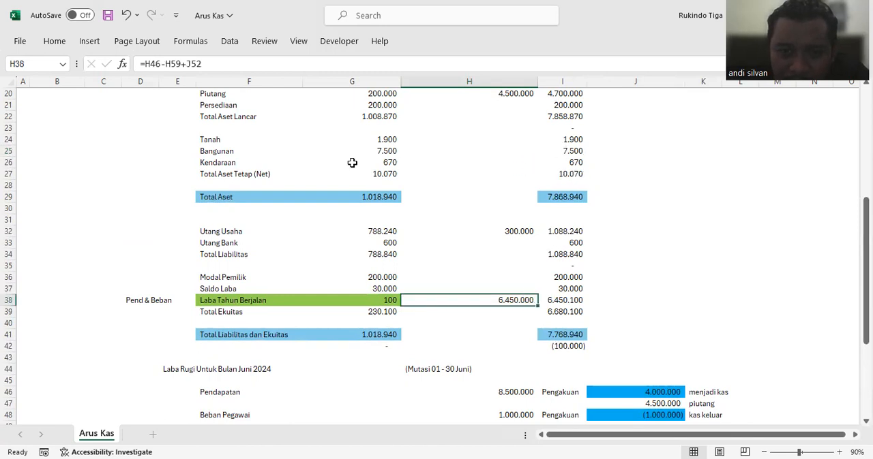
{"action": "left_click", "coordinate": [246, 67]}
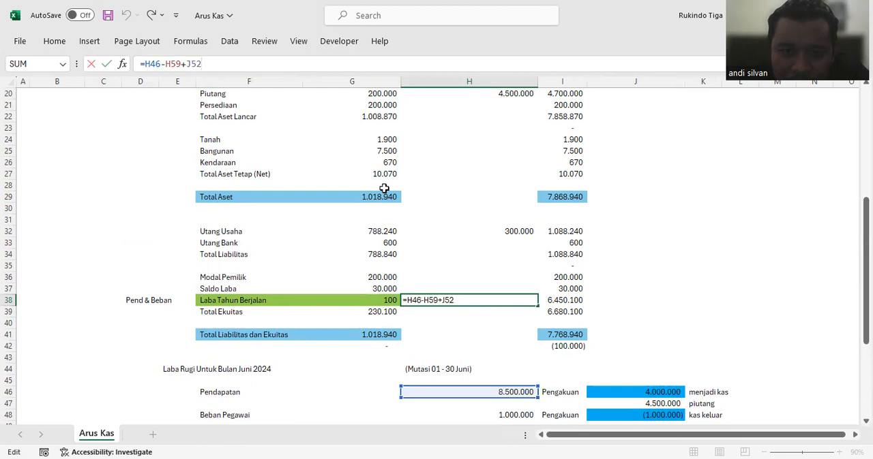
{"action": "scroll", "coordinate": [384, 188], "scroll_direction": "down", "scroll_amount": 3}
{"action": "key", "text": "BackSpace"}
{"action": "key", "text": "BackSpace"}
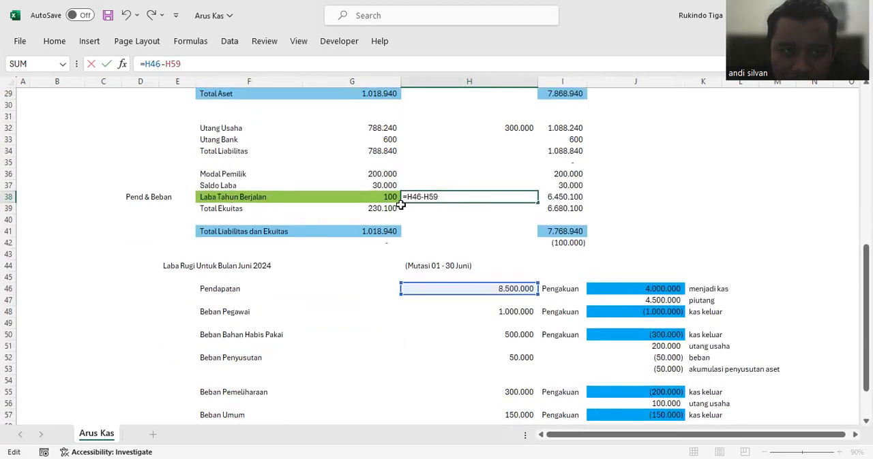
{"action": "key", "text": "Return"}
Step: Check the balance formula in I42 and trace the Piutang and Kas mutation formulas in H20 and H19 to the income statement amounts
{"action": "left_click", "coordinate": [576, 243]}
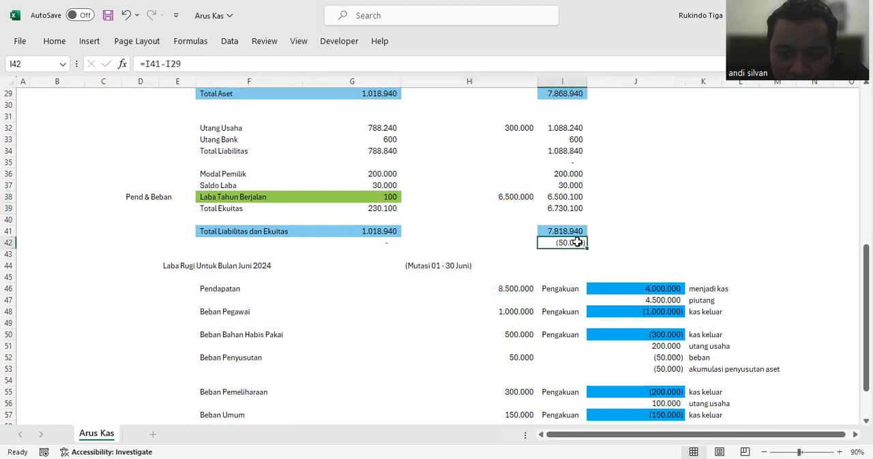
{"action": "scroll", "coordinate": [655, 243], "scroll_direction": "down", "scroll_amount": 2}
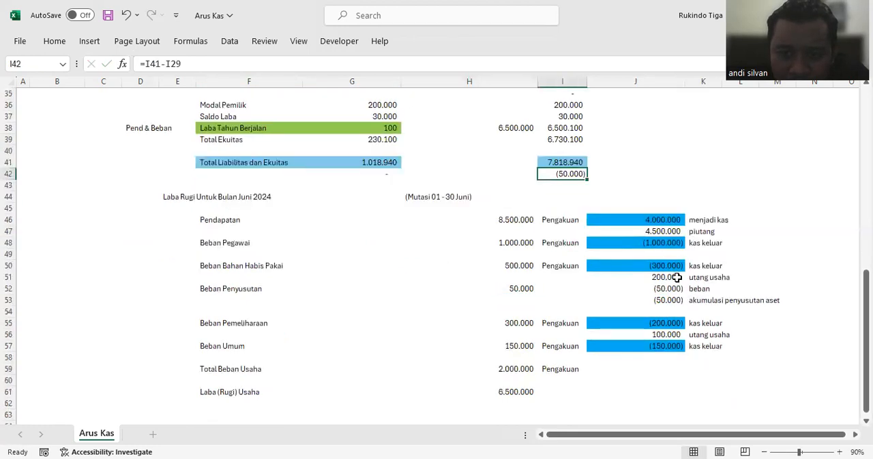
{"action": "scroll", "coordinate": [516, 212], "scroll_direction": "up", "scroll_amount": 3}
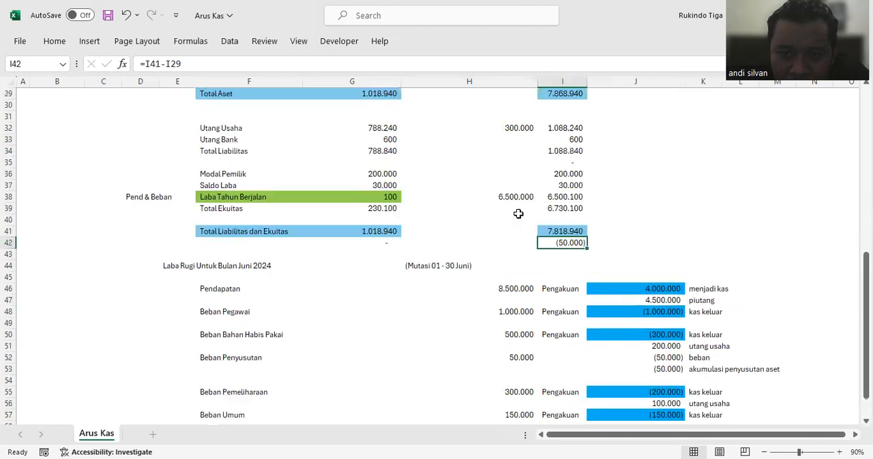
{"action": "left_click", "coordinate": [517, 162]}
{"action": "scroll", "coordinate": [516, 122], "scroll_direction": "up", "scroll_amount": 2}
{"action": "left_click", "coordinate": [517, 91]}
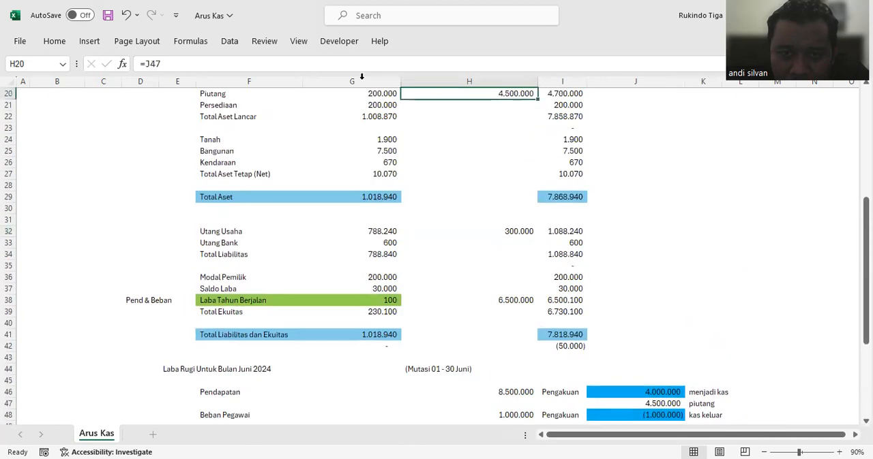
{"action": "scroll", "coordinate": [477, 130], "scroll_direction": "up", "scroll_amount": 2}
{"action": "left_click", "coordinate": [497, 149]}
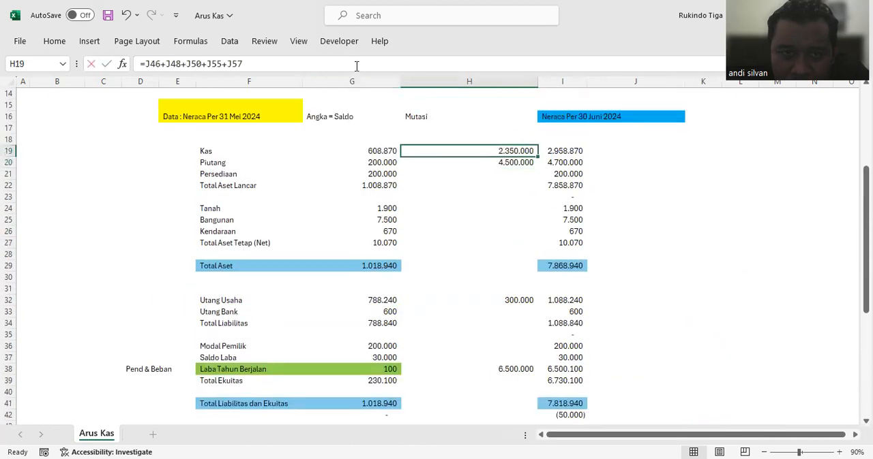
{"action": "left_click", "coordinate": [356, 64]}
{"action": "scroll", "coordinate": [641, 229], "scroll_direction": "down", "scroll_amount": 7}
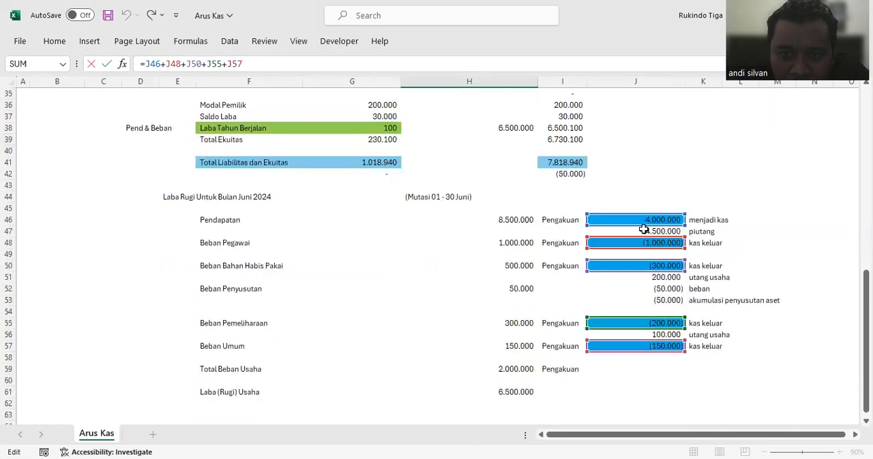
{"action": "scroll", "coordinate": [644, 230], "scroll_direction": "up", "scroll_amount": 4}
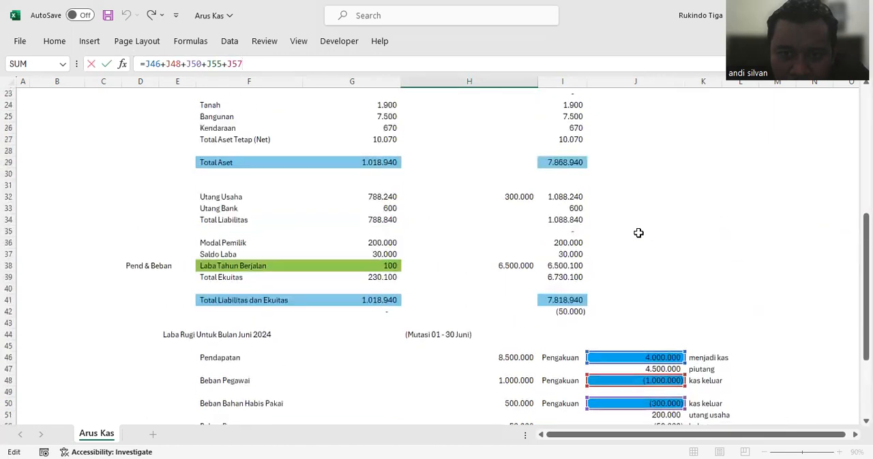
{"action": "left_click", "coordinate": [637, 232]}
Step: Trace the cells referenced by the Laba Tahun Berjalan mutation in H38 and review the balance sheet columns against them
{"action": "left_click", "coordinate": [522, 265]}
{"action": "left_click", "coordinate": [349, 64]}
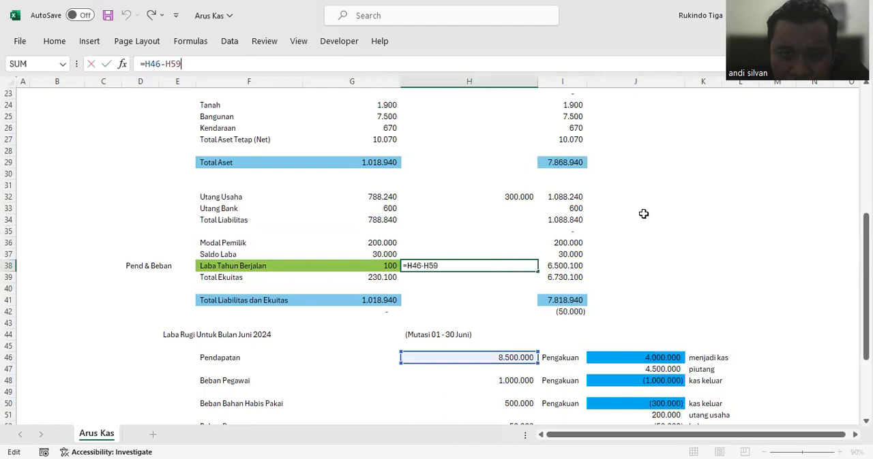
{"action": "scroll", "coordinate": [643, 214], "scroll_direction": "down", "scroll_amount": 6}
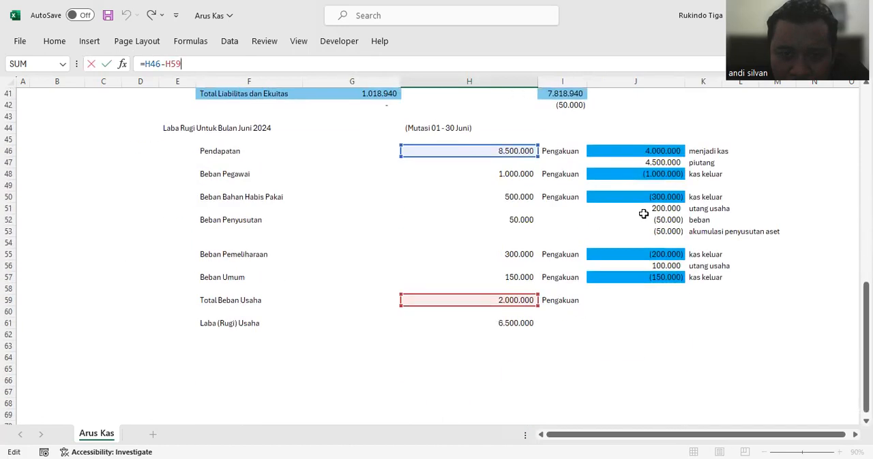
{"action": "scroll", "coordinate": [643, 214], "scroll_direction": "up", "scroll_amount": 3}
{"action": "left_click", "coordinate": [640, 208]}
{"action": "scroll", "coordinate": [639, 207], "scroll_direction": "up", "scroll_amount": 1}
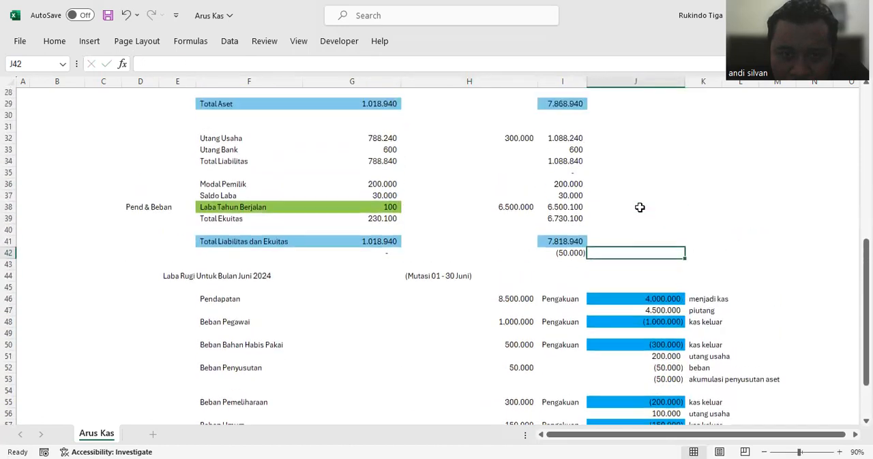
{"action": "scroll", "coordinate": [640, 208], "scroll_direction": "up", "scroll_amount": 1}
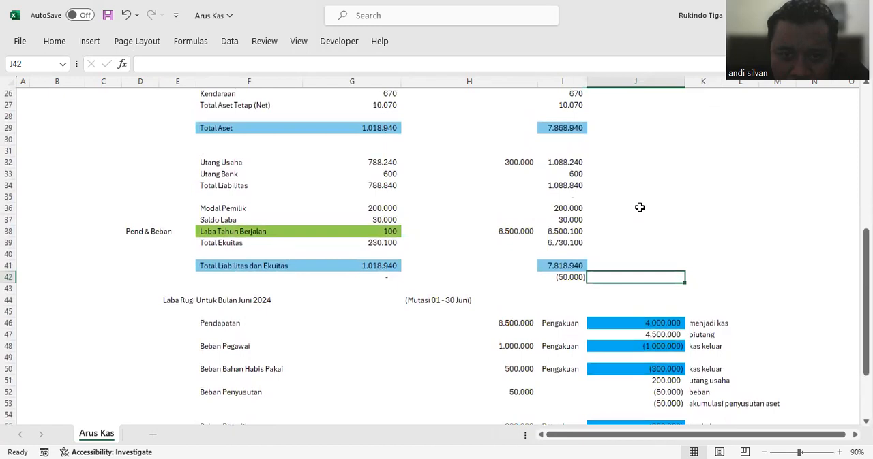
{"action": "scroll", "coordinate": [640, 208], "scroll_direction": "up", "scroll_amount": 2}
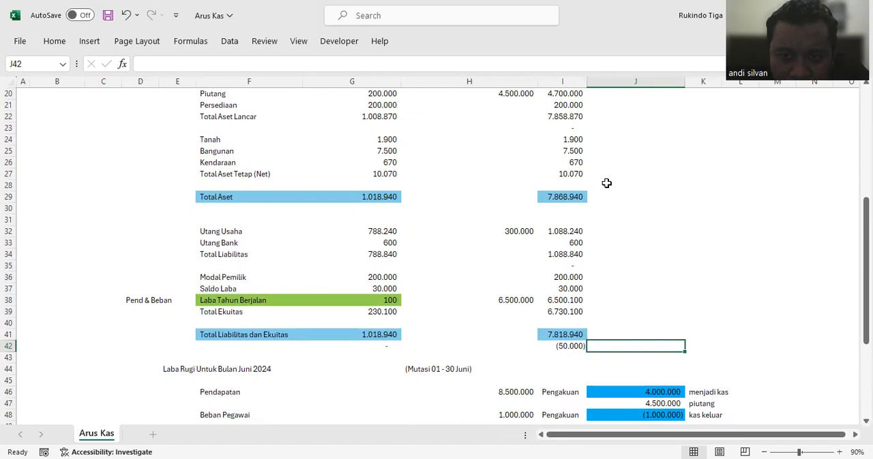
{"action": "scroll", "coordinate": [607, 183], "scroll_direction": "up", "scroll_amount": 1}
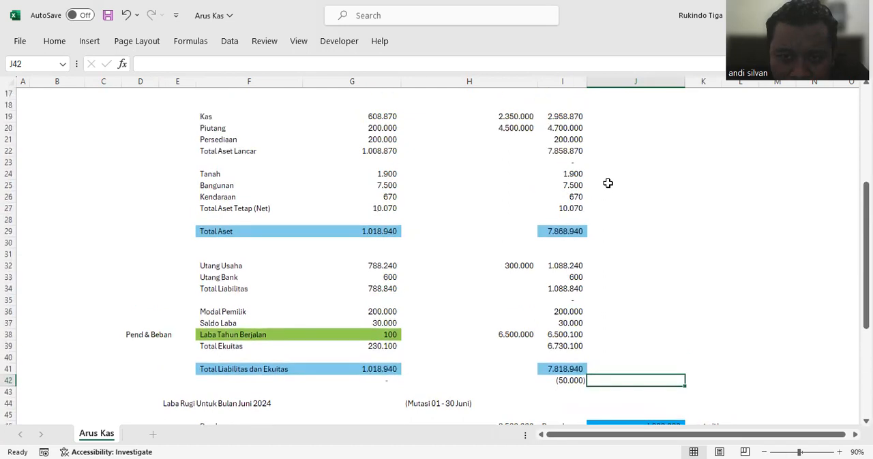
{"action": "left_click", "coordinate": [518, 335]}
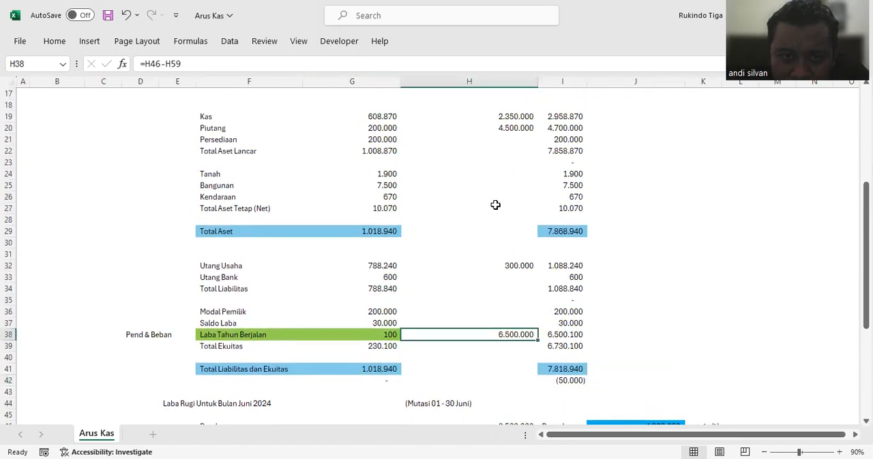
Step: Enter =-J53 as the Bangunan mutation in H25, linking it to the accumulated depreciation amount with reversed sign
{"action": "left_click", "coordinate": [489, 184]}
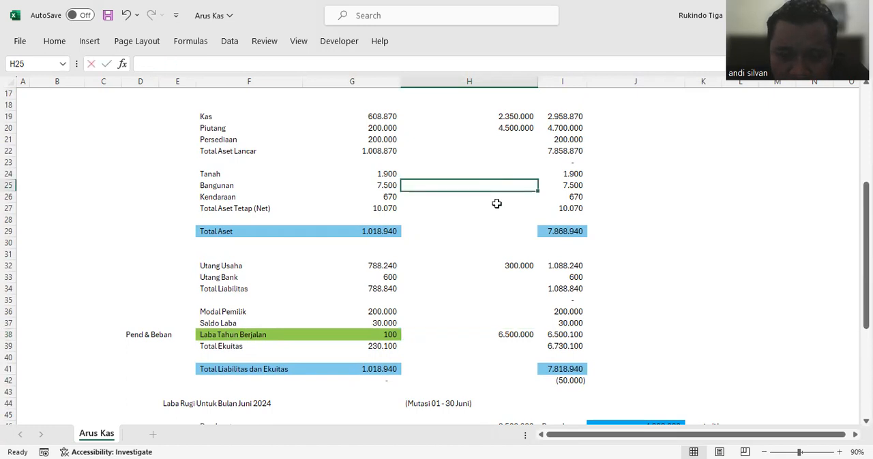
{"action": "type", "text": "=-"}
{"action": "scroll", "coordinate": [622, 267], "scroll_direction": "down", "scroll_amount": 1}
{"action": "scroll", "coordinate": [623, 267], "scroll_direction": "down", "scroll_amount": 5}
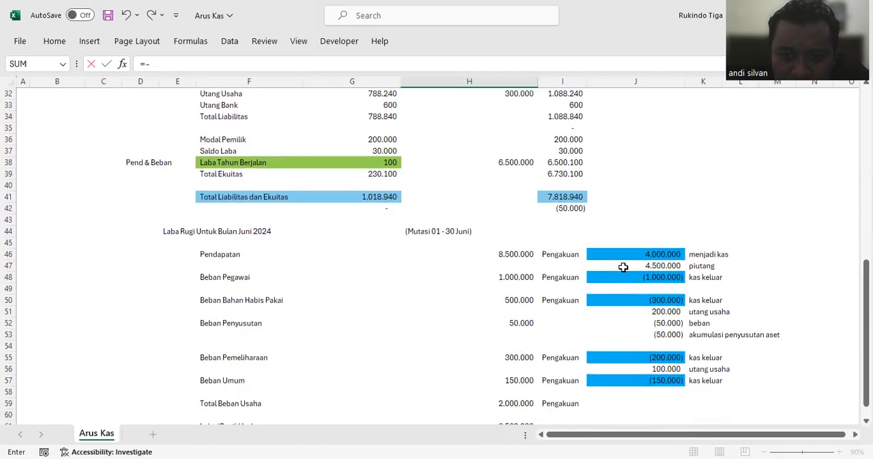
{"action": "left_click", "coordinate": [663, 336]}
{"action": "key", "text": "Return"}
Step: Remove the minus sign from the Bangunan mutation formula in H25 so that it reads =J53
{"action": "scroll", "coordinate": [643, 321], "scroll_direction": "up", "scroll_amount": 1}
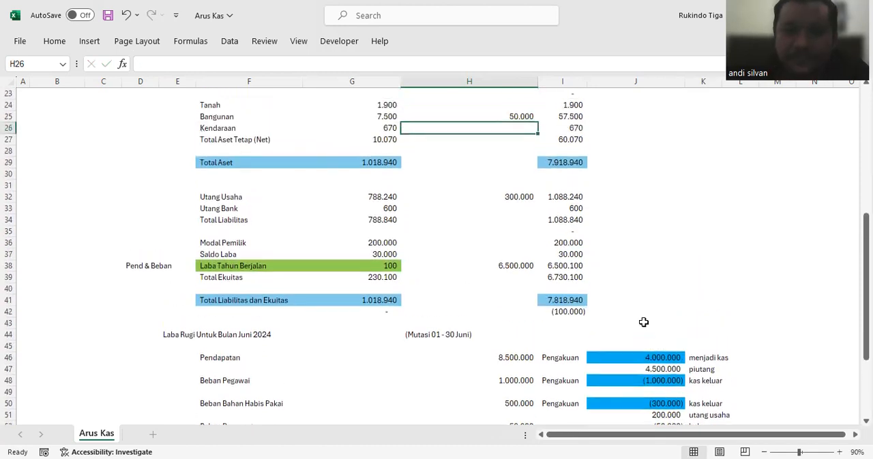
{"action": "left_click", "coordinate": [527, 116]}
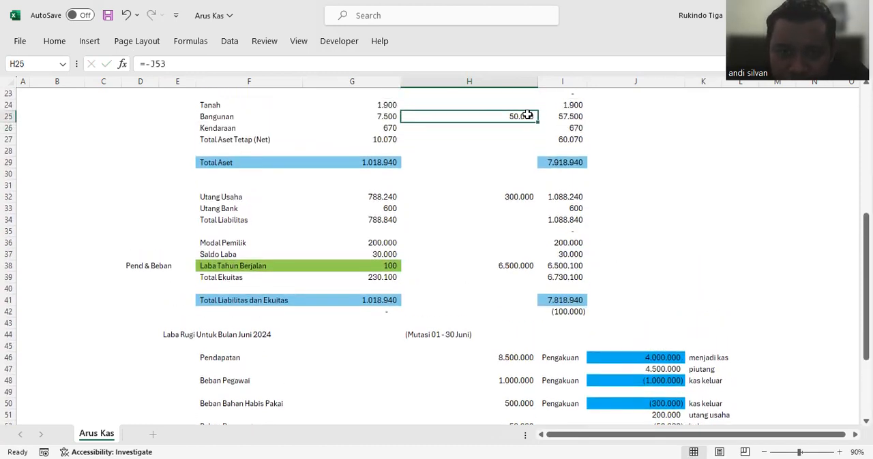
{"action": "left_click", "coordinate": [148, 63]}
{"action": "key", "text": "BackSpace"}
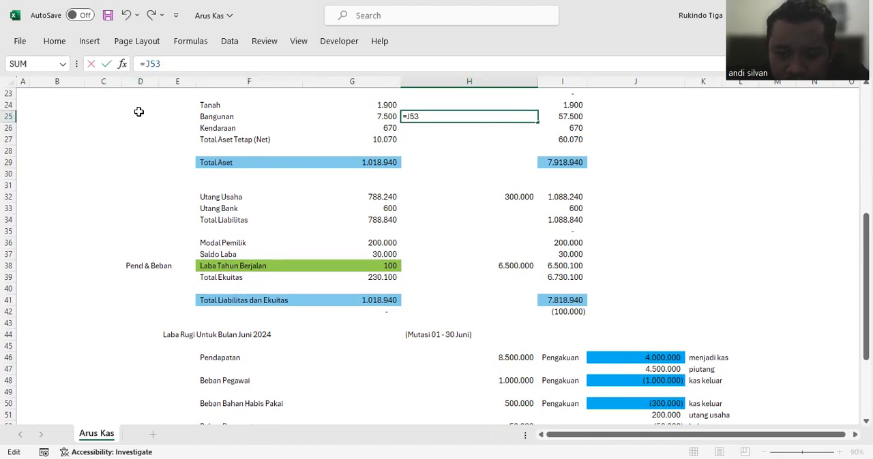
{"action": "key", "text": "Return"}
{"action": "left_click", "coordinate": [627, 259]}
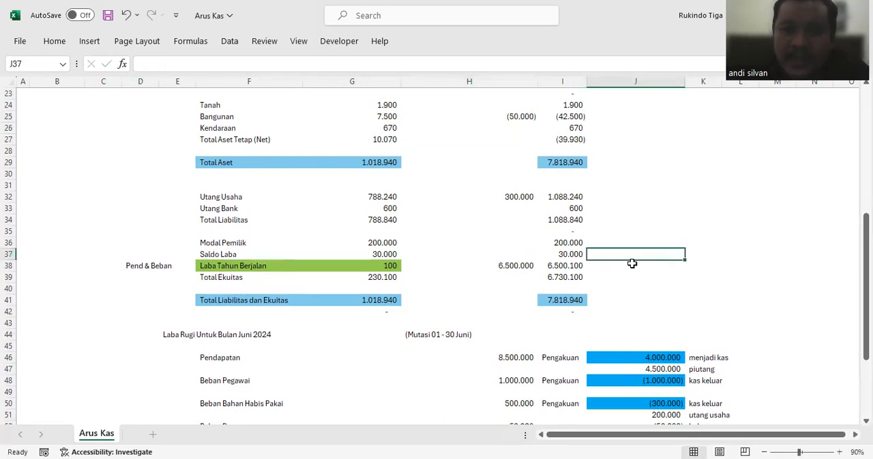
Step: Review the mutation formulas for Laba Tahun Berjalan in H38 and Bangunan in H25 against the balance sheet and income statement
{"action": "scroll", "coordinate": [633, 263], "scroll_direction": "up", "scroll_amount": 2}
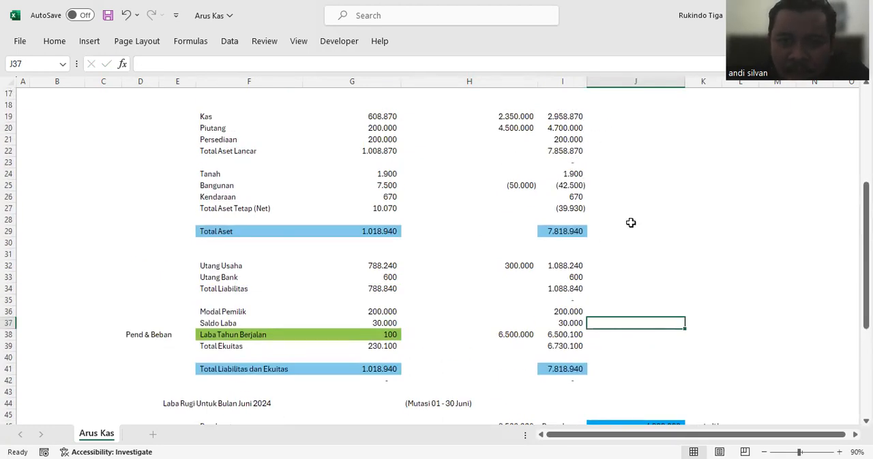
{"action": "scroll", "coordinate": [629, 225], "scroll_direction": "down", "scroll_amount": 3}
{"action": "left_click", "coordinate": [480, 232]}
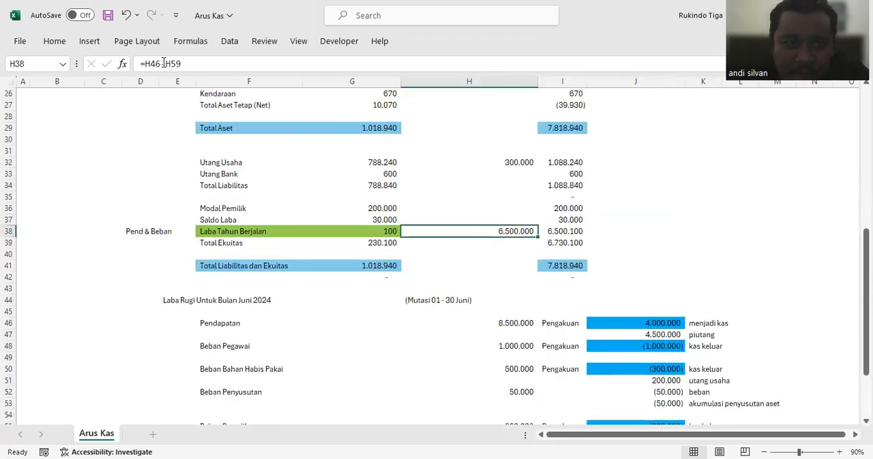
{"action": "scroll", "coordinate": [536, 293], "scroll_direction": "down", "scroll_amount": 4}
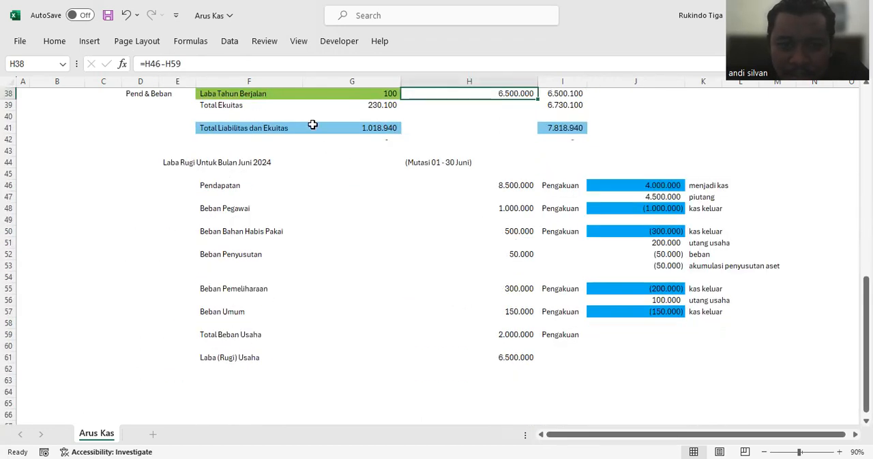
{"action": "key", "text": "F2"}
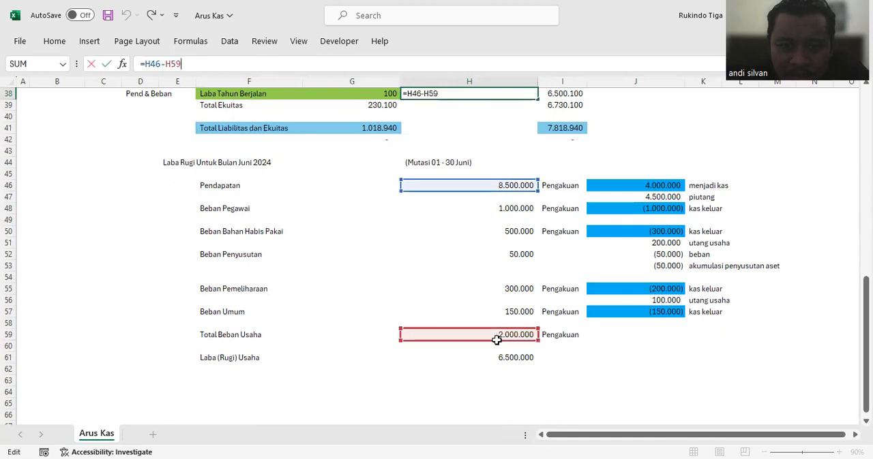
{"action": "scroll", "coordinate": [515, 250], "scroll_direction": "up", "scroll_amount": 4}
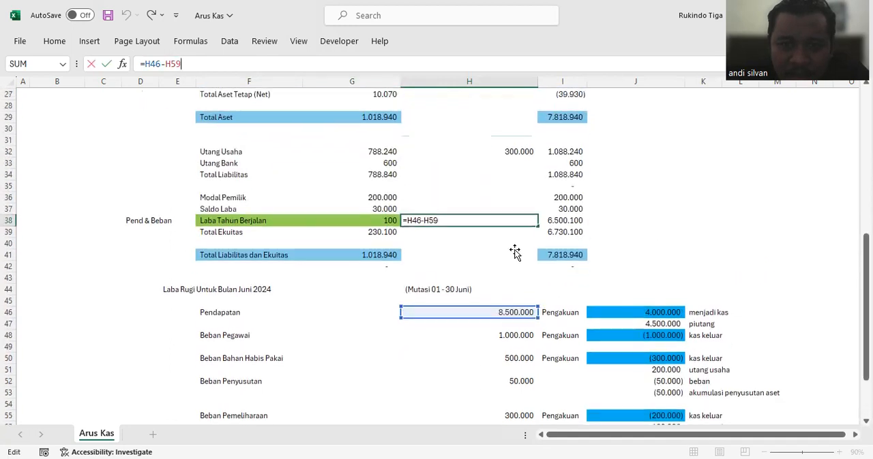
{"action": "left_click", "coordinate": [652, 236]}
{"action": "scroll", "coordinate": [646, 237], "scroll_direction": "up", "scroll_amount": 3}
{"action": "left_click", "coordinate": [532, 181]}
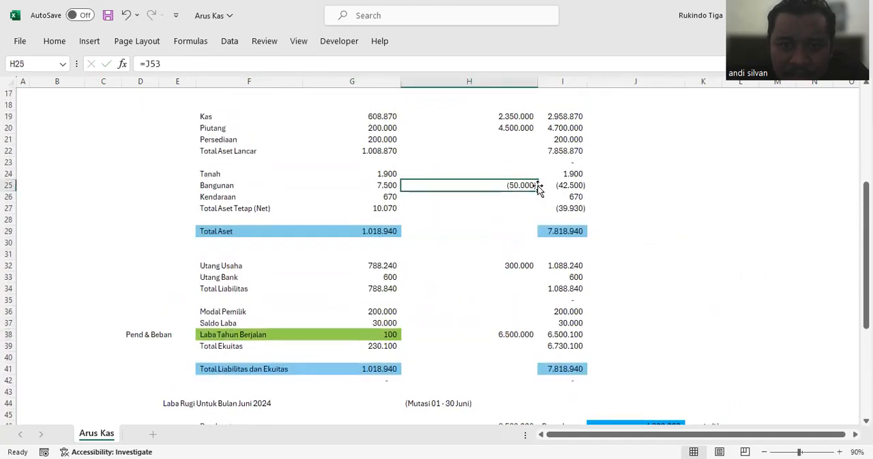
Step: Review the accumulated depreciation entry in J53 and the balance check in I42 against the balance sheet and income statement
{"action": "scroll", "coordinate": [648, 224], "scroll_direction": "down", "scroll_amount": 6}
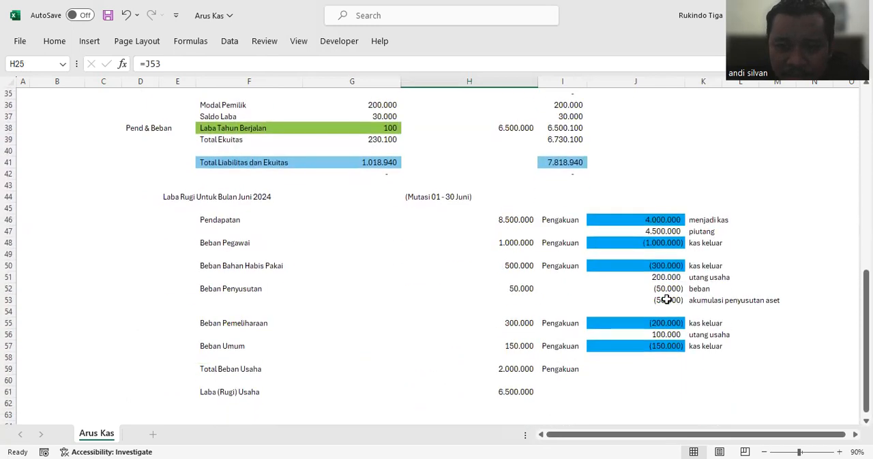
{"action": "left_click", "coordinate": [666, 300]}
{"action": "scroll", "coordinate": [606, 322], "scroll_direction": "up", "scroll_amount": 4}
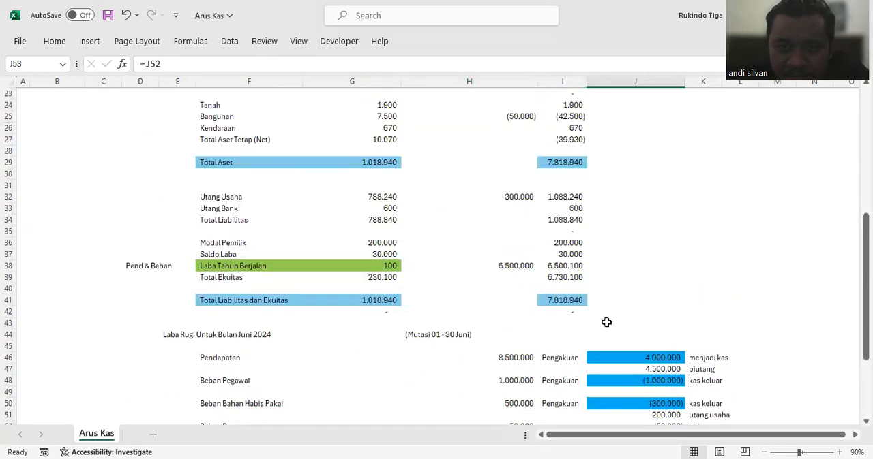
{"action": "left_click", "coordinate": [571, 310]}
{"action": "scroll", "coordinate": [571, 249], "scroll_direction": "up", "scroll_amount": 4}
{"action": "scroll", "coordinate": [571, 249], "scroll_direction": "up", "scroll_amount": 4}
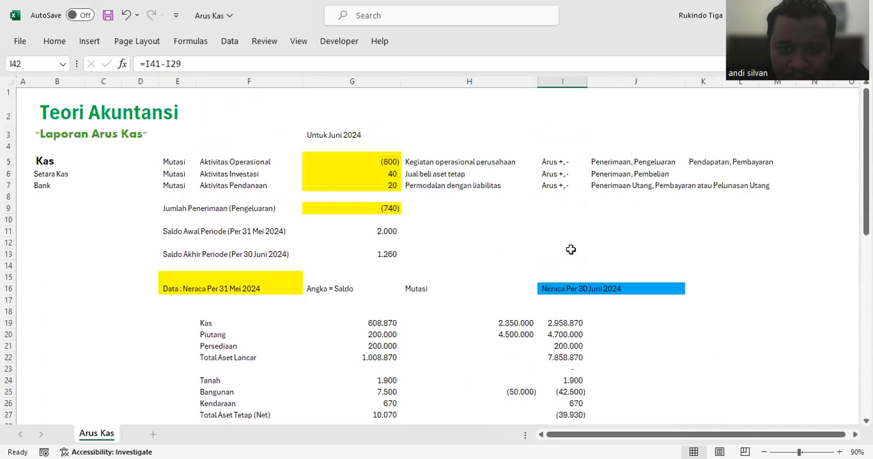
{"action": "scroll", "coordinate": [571, 250], "scroll_direction": "down", "scroll_amount": 2}
{"action": "scroll", "coordinate": [569, 249], "scroll_direction": "up", "scroll_amount": 2}
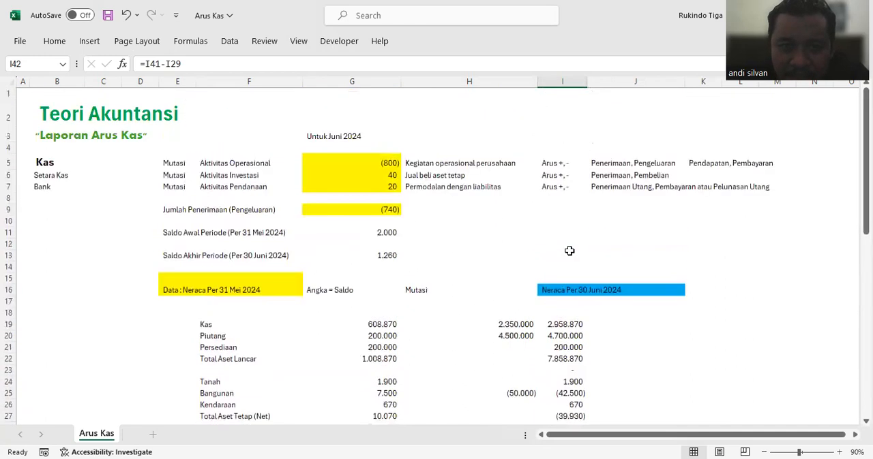
{"action": "scroll", "coordinate": [571, 258], "scroll_direction": "down", "scroll_amount": 7}
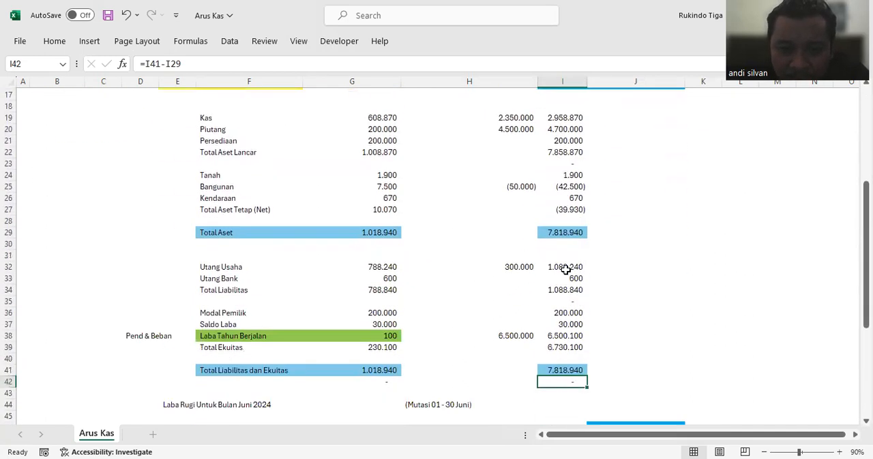
{"action": "scroll", "coordinate": [563, 270], "scroll_direction": "down", "scroll_amount": 3}
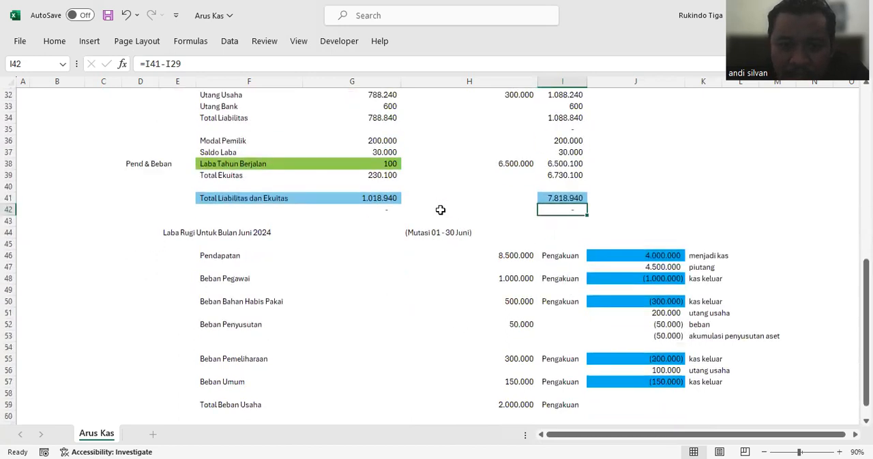
{"action": "scroll", "coordinate": [530, 207], "scroll_direction": "down", "scroll_amount": 3}
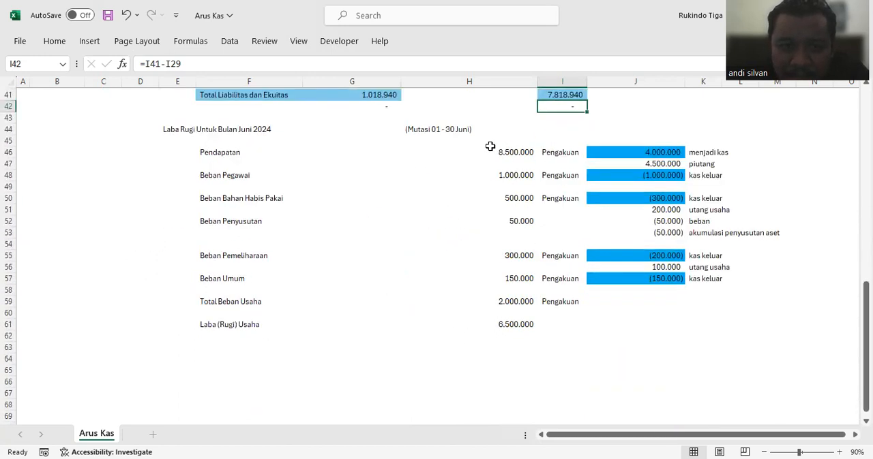
Step: Highlight the Laba (Rugi) Usaha amount in H61 with a blue fill
{"action": "left_click", "coordinate": [503, 325]}
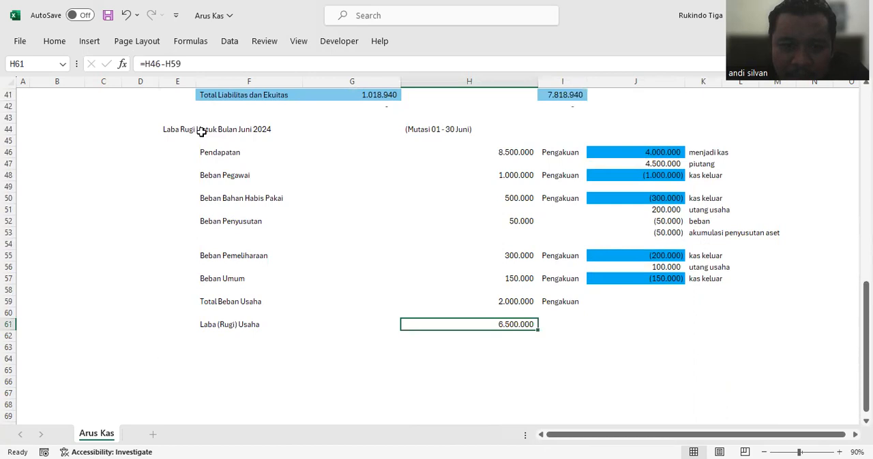
{"action": "left_click", "coordinate": [173, 86]}
{"action": "left_click", "coordinate": [409, 233]}
Step: Examine the Laba Tahun Berjalan mutation in H38, the Total Liabilitas dan Ekuitas amounts, and the Kas mutation in H19 against the income statement
{"action": "scroll", "coordinate": [409, 233], "scroll_direction": "up", "scroll_amount": 4}
{"action": "left_click", "coordinate": [515, 197]}
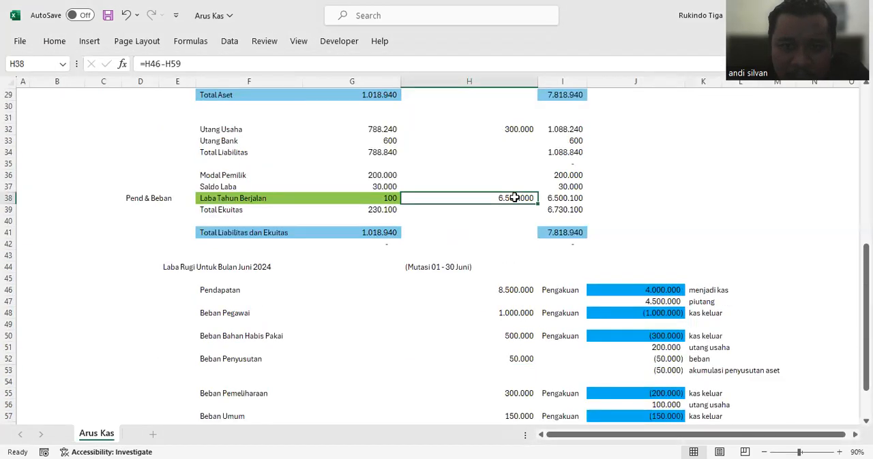
{"action": "left_click", "coordinate": [551, 232]}
{"action": "left_click", "coordinate": [368, 232]}
{"action": "left_click", "coordinate": [563, 237]}
{"action": "left_click", "coordinate": [522, 198]}
{"action": "scroll", "coordinate": [522, 198], "scroll_direction": "up", "scroll_amount": 6}
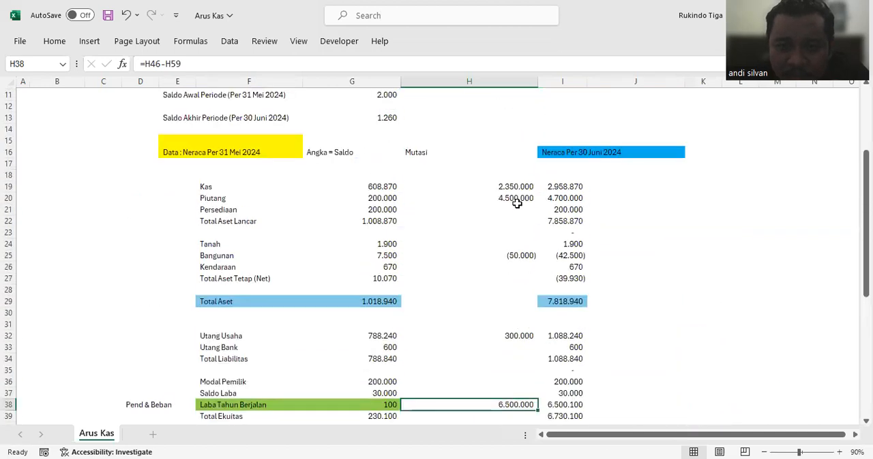
{"action": "scroll", "coordinate": [516, 203], "scroll_direction": "down", "scroll_amount": 8}
{"action": "left_click", "coordinate": [459, 196]}
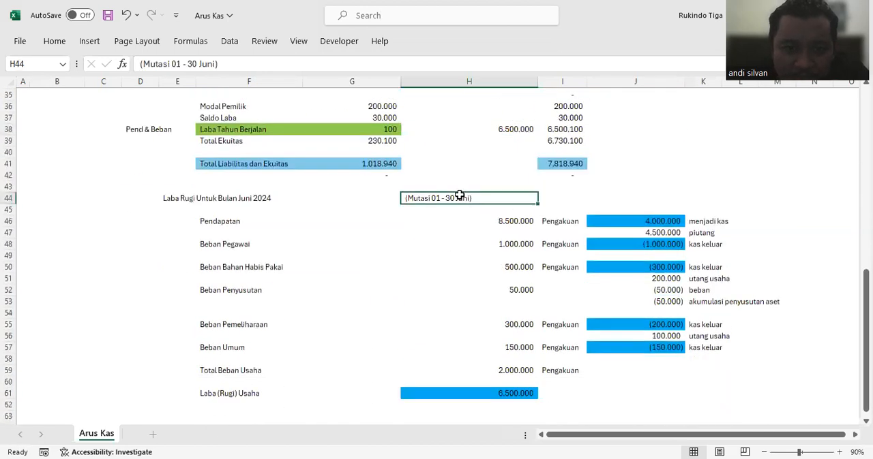
{"action": "scroll", "coordinate": [459, 196], "scroll_direction": "up", "scroll_amount": 8}
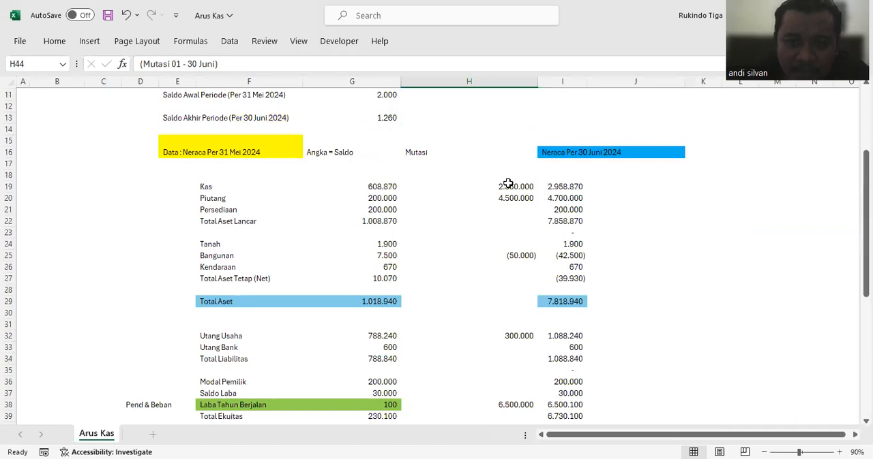
{"action": "left_click", "coordinate": [508, 184]}
{"action": "scroll", "coordinate": [514, 234], "scroll_direction": "down", "scroll_amount": 10}
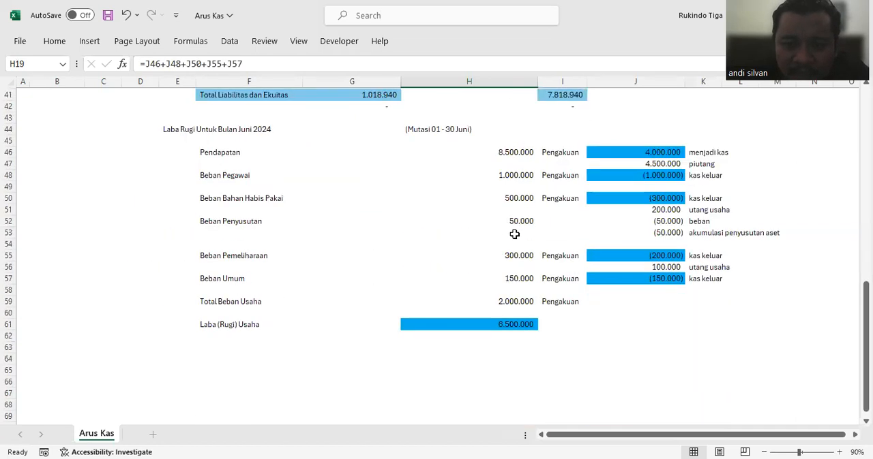
Step: Add the heading "Kegiatan :" in F65 below the income statement
{"action": "left_click", "coordinate": [243, 375]}
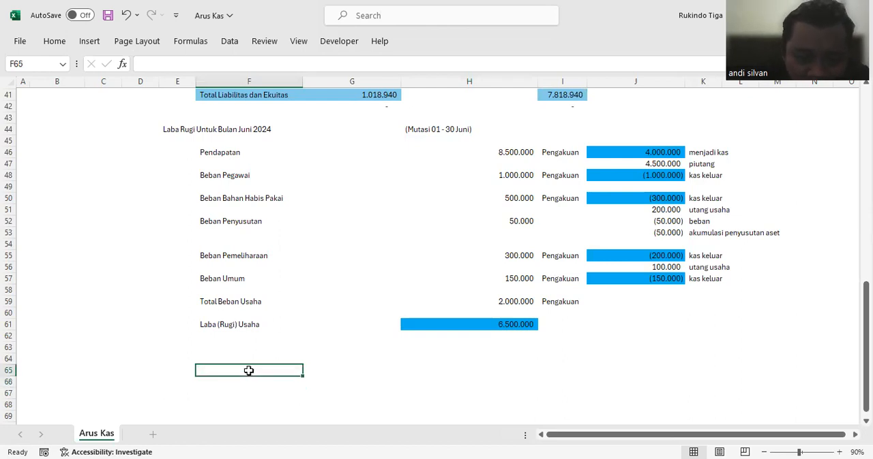
{"action": "type", "text": "Kegiata"}
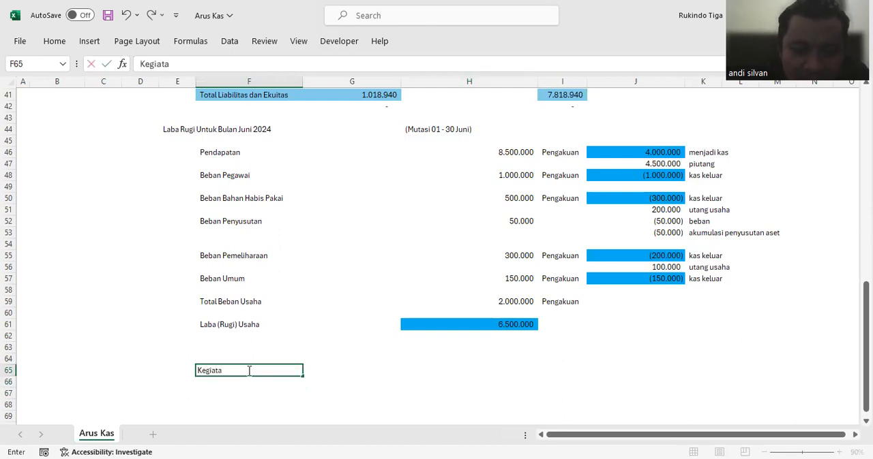
{"action": "type", "text": "n :"}
{"action": "key", "text": "Return"}
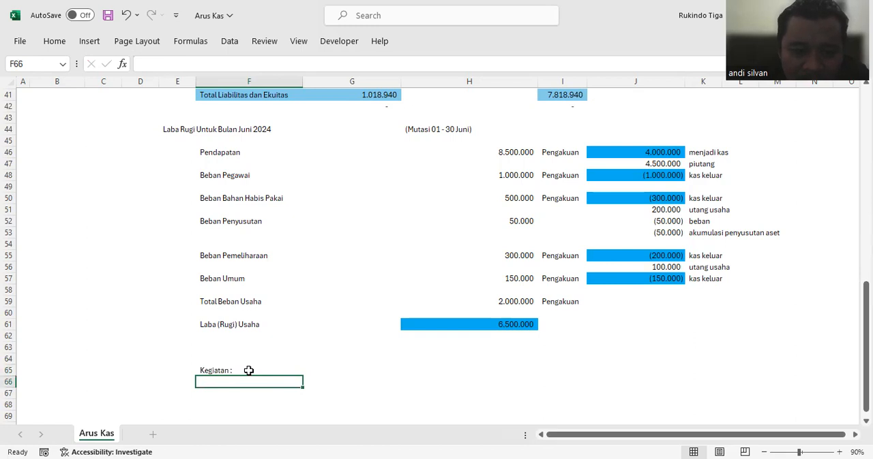
Step: Enter the activity description "Pembelian Aset Tetap Kendaraan" in F66
{"action": "type", "text": "Pembelian Aset tetu"}
{"action": "key", "text": "BackSpace"}
{"action": "key", "text": "BackSpace"}
{"action": "key", "text": "BackSpace"}
{"action": "key", "text": "BackSpace"}
{"action": "type", "text": "Tetapm Kenda"}
{"action": "key", "text": "BackSpace"}
{"action": "key", "text": "BackSpace"}
{"action": "key", "text": "BackSpace"}
{"action": "type", "text": "Kenda"}
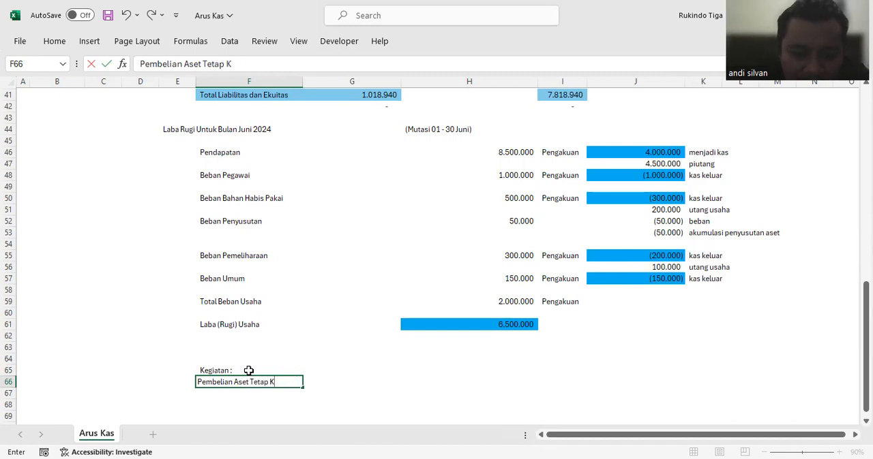
{"action": "key", "text": "Return"}
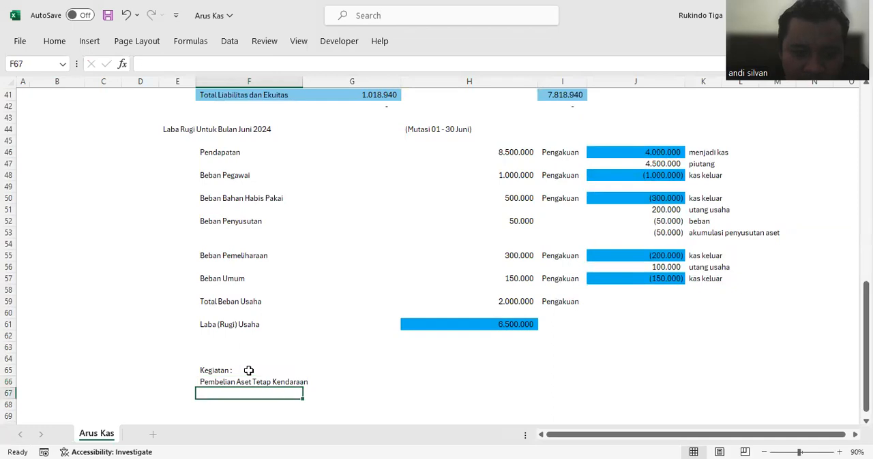
Step: Enter 6000 in H66 as the vehicle purchase amount, after consulting the Kendaraan balance in the balance sheet
{"action": "left_click", "coordinate": [497, 380]}
{"action": "scroll", "coordinate": [499, 373], "scroll_direction": "up", "scroll_amount": 1}
{"action": "scroll", "coordinate": [499, 374], "scroll_direction": "up", "scroll_amount": 5}
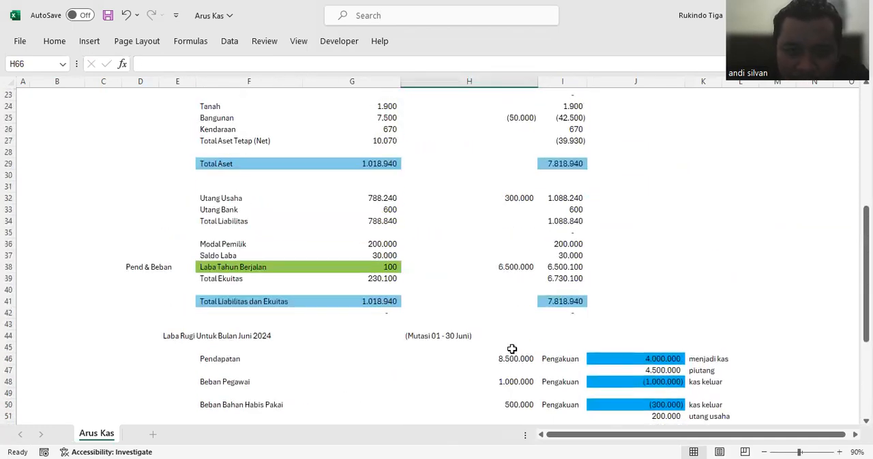
{"action": "scroll", "coordinate": [325, 200], "scroll_direction": "up", "scroll_amount": 3}
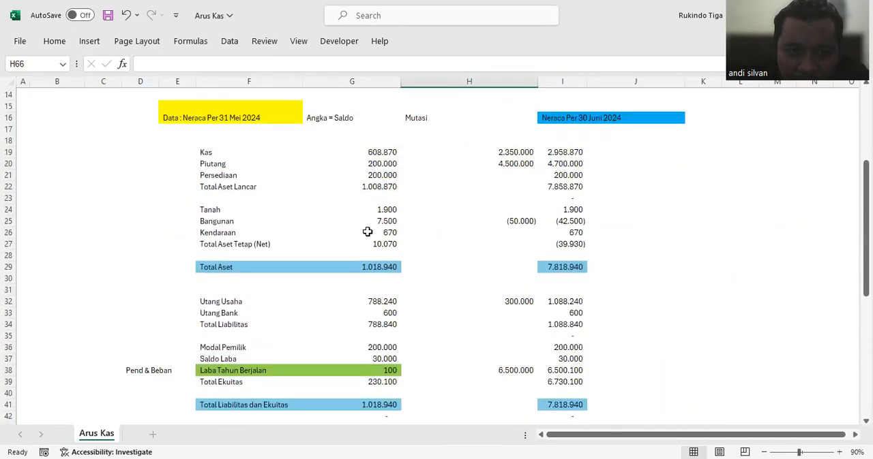
{"action": "scroll", "coordinate": [450, 265], "scroll_direction": "down", "scroll_amount": 11}
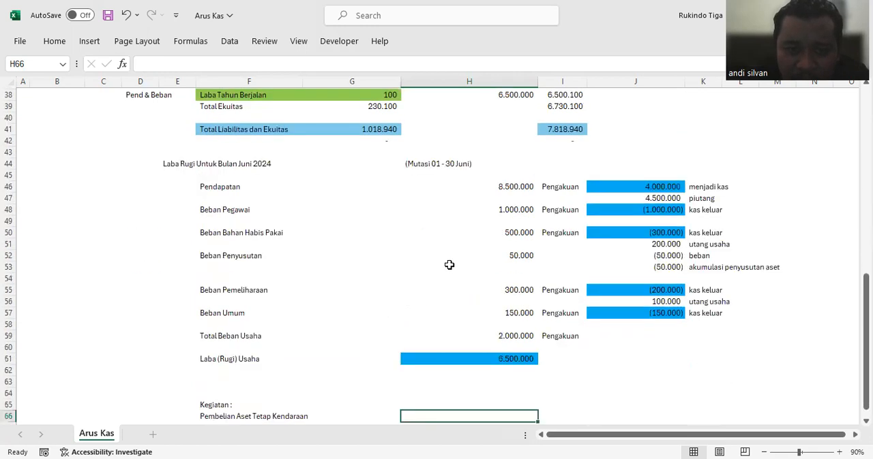
{"action": "type", "text": "6000"}
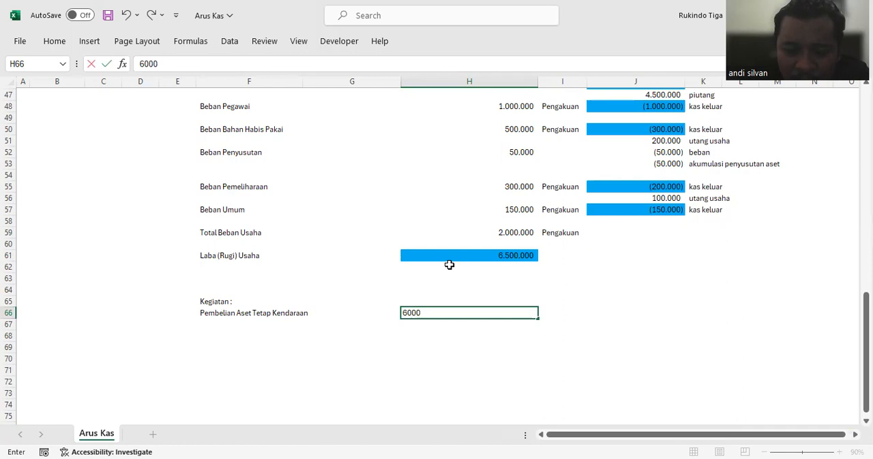
{"action": "key", "text": "Return"}
Step: Link J66 to the vehicle purchase amount in H66 with a negative sign and label it "kas keluar" in K66
{"action": "left_click", "coordinate": [305, 316]}
{"action": "left_click", "coordinate": [521, 312]}
{"action": "left_click", "coordinate": [631, 314]}
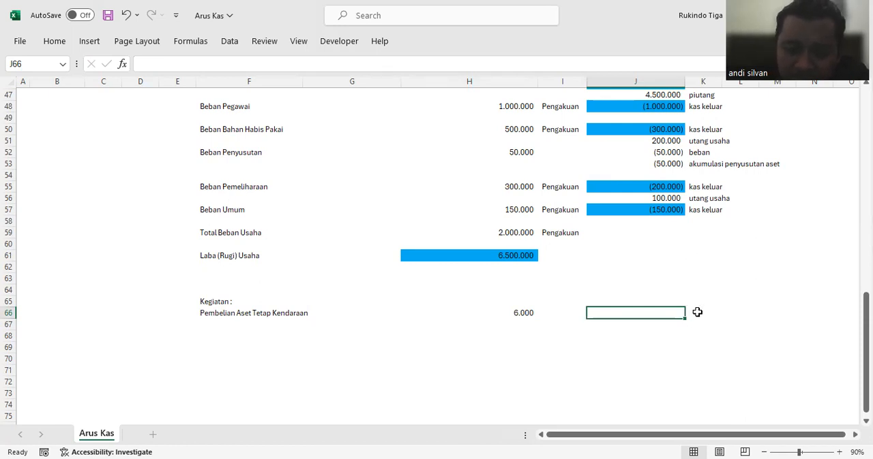
{"action": "type", "text": "-"}
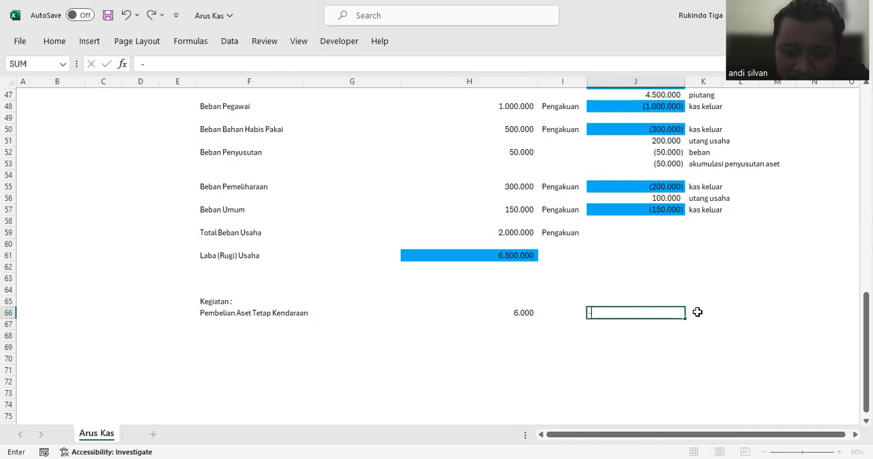
{"action": "left_click", "coordinate": [527, 319]}
{"action": "key", "text": "Return"}
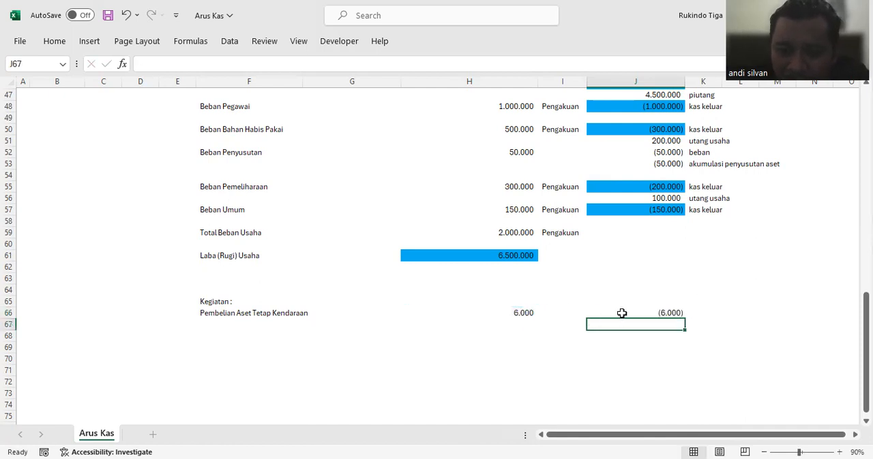
{"action": "left_click", "coordinate": [690, 312]}
{"action": "type", "text": "kas"}
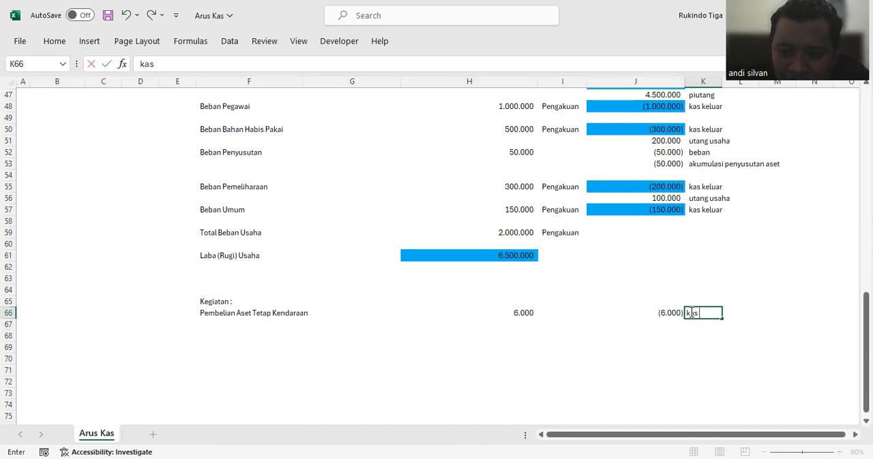
{"action": "type", "text": " keluar"}
{"action": "key", "text": "Return"}
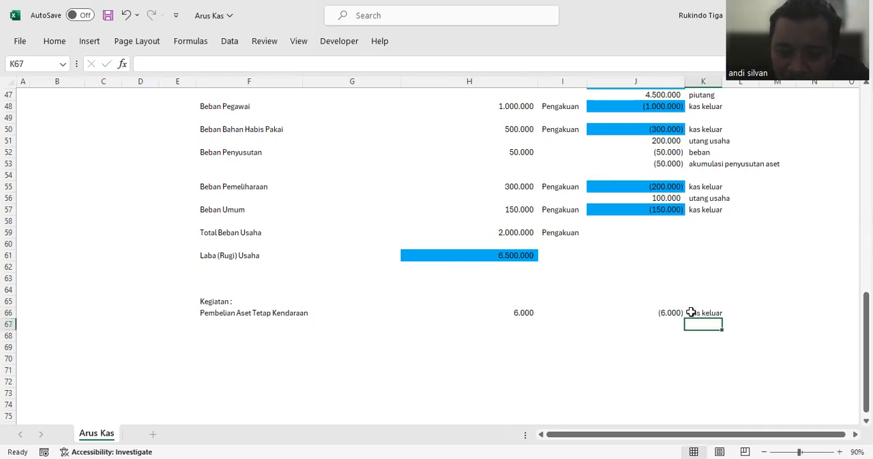
Step: Label K67 "aset kendaraan" and link J67 to the purchase amount with the formula =H66
{"action": "left_click", "coordinate": [675, 325]}
{"action": "left_click", "coordinate": [694, 326]}
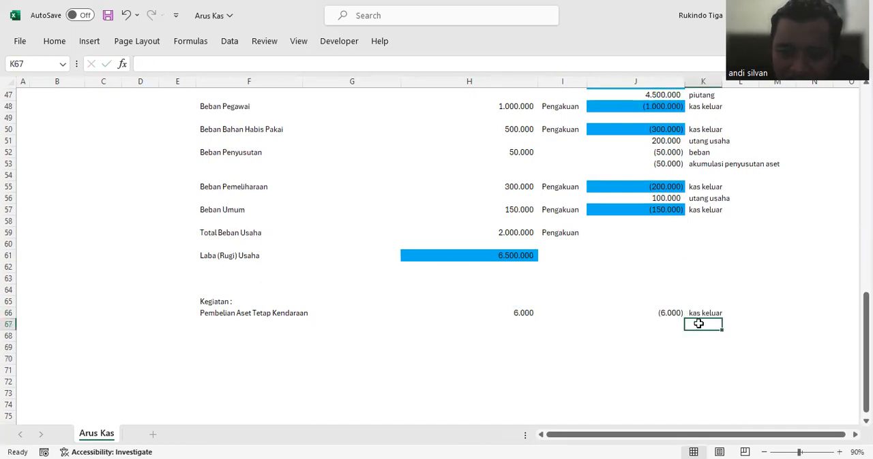
{"action": "type", "text": "aset ken"}
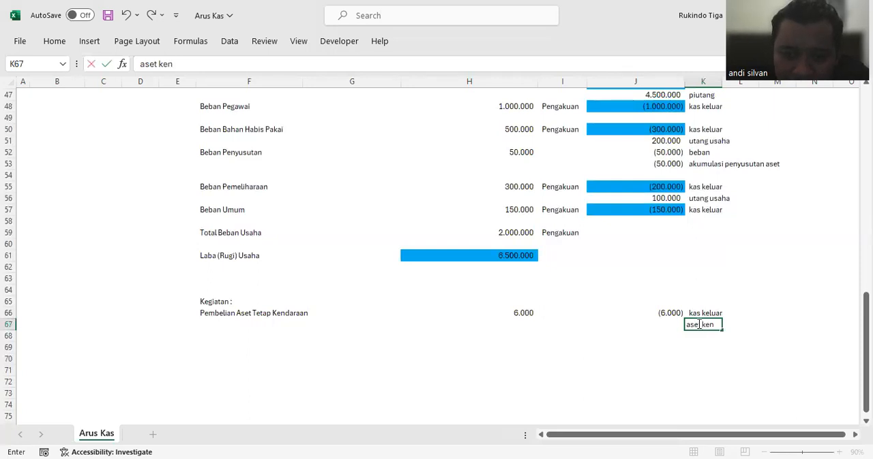
{"action": "type", "text": "daraan"}
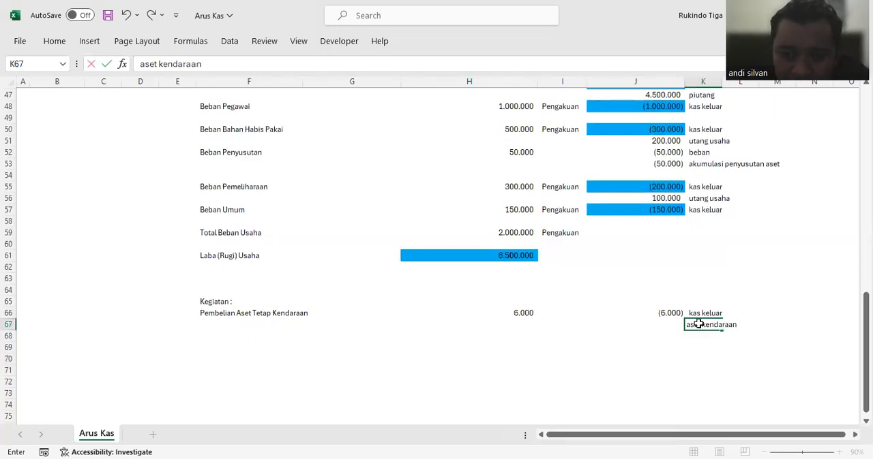
{"action": "key", "text": "Return"}
{"action": "left_click", "coordinate": [659, 330]}
{"action": "type", "text": "="}
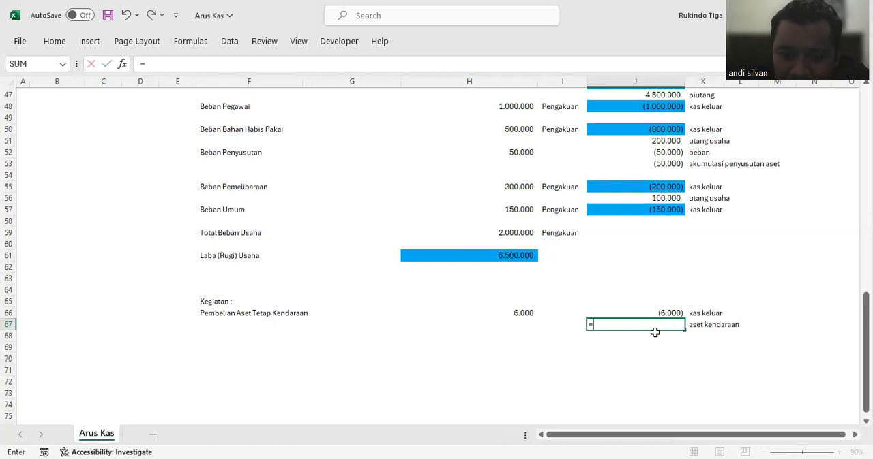
{"action": "left_click", "coordinate": [527, 313]}
{"action": "key", "text": "Return"}
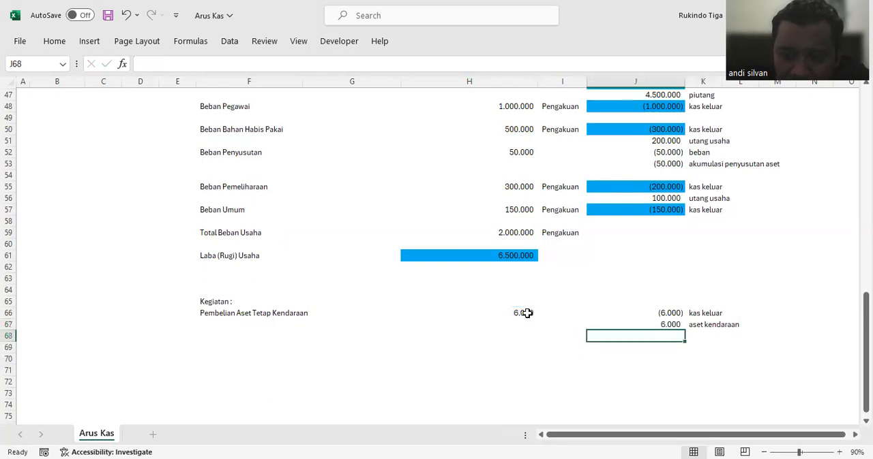
Step: Enter the heading "Kegiatan Pendanaan :" in F69 below the vehicle purchase entries
{"action": "left_click", "coordinate": [218, 346]}
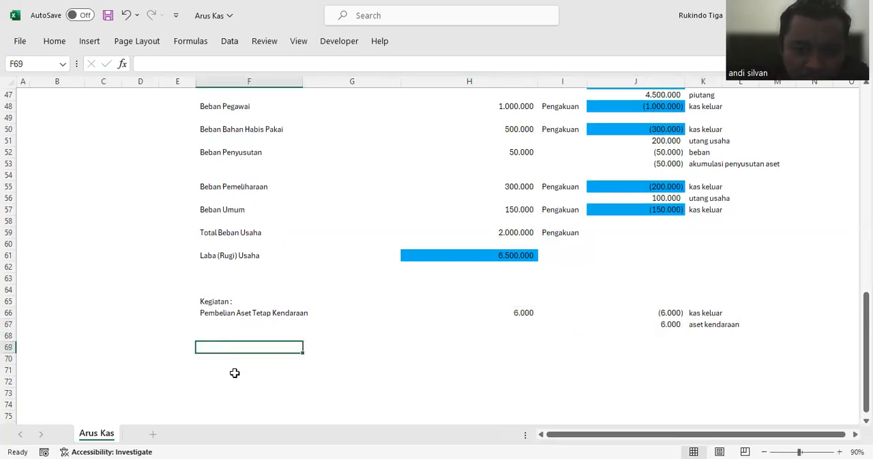
{"action": "type", "text": "kegiatan"}
{"action": "key", "text": "BackSpace"}
{"action": "key", "text": "BackSpace"}
{"action": "key", "text": "BackSpace"}
{"action": "key", "text": "BackSpace"}
{"action": "type", "text": "Kegiat"}
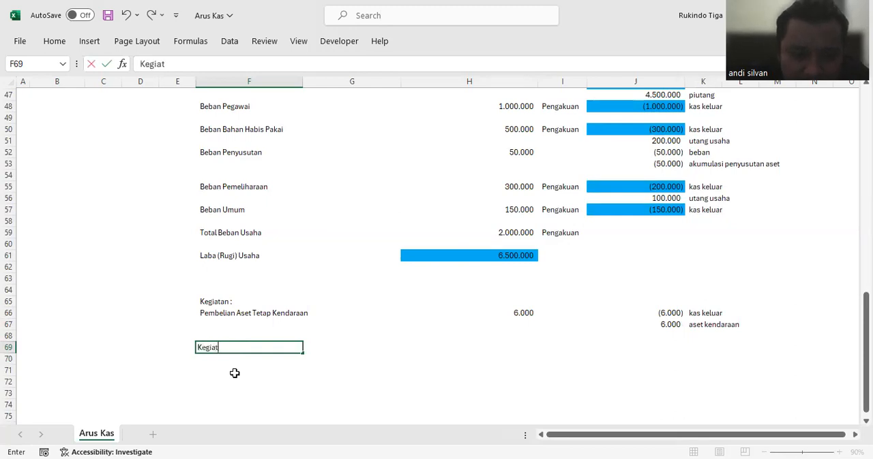
{"action": "type", "text": "an Penda"}
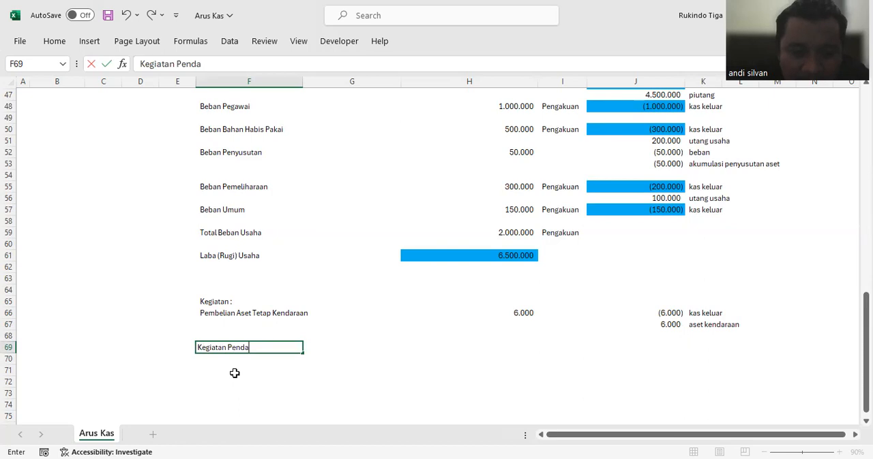
{"action": "type", "text": "naan :"}
{"action": "key", "text": "Return"}
Step: Change the activity heading in F65 to "Kegiatan Investasi :"
{"action": "left_click", "coordinate": [208, 301]}
{"action": "left_click", "coordinate": [175, 62]}
{"action": "type", "text": "Investasi"}
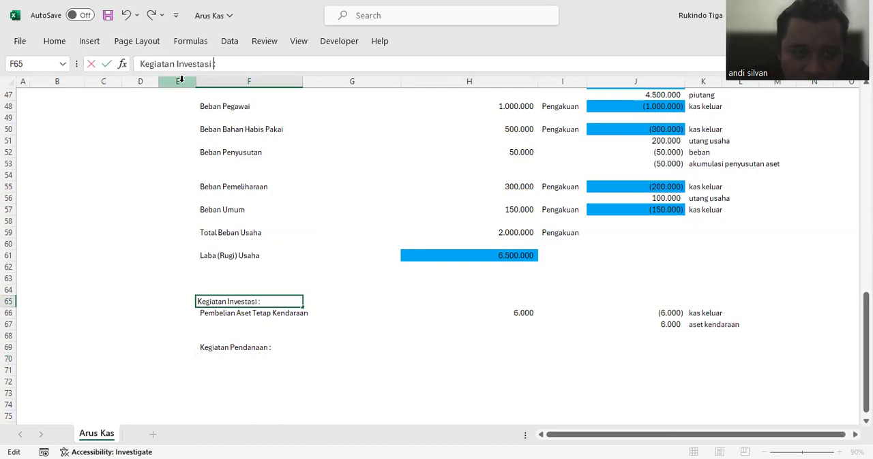
{"action": "key", "text": "Return"}
Step: Enter the financing activity "Peminjaman ke Bank" in F70 with an amount of 2000 in H70
{"action": "left_click", "coordinate": [220, 356]}
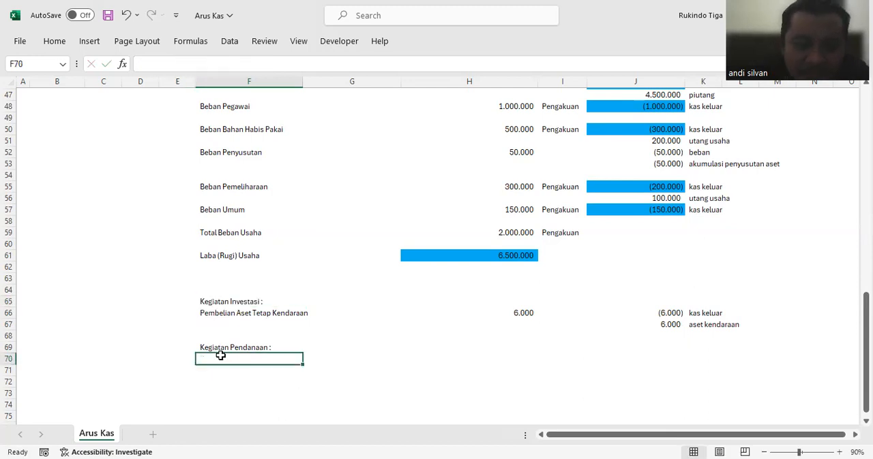
{"action": "type", "text": "Peminjaman ke Bank"}
{"action": "key", "text": "Return"}
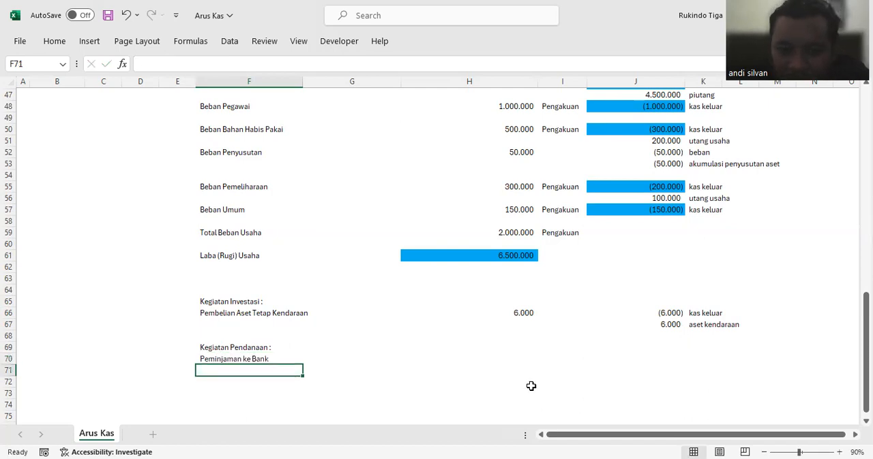
{"action": "left_click", "coordinate": [522, 356]}
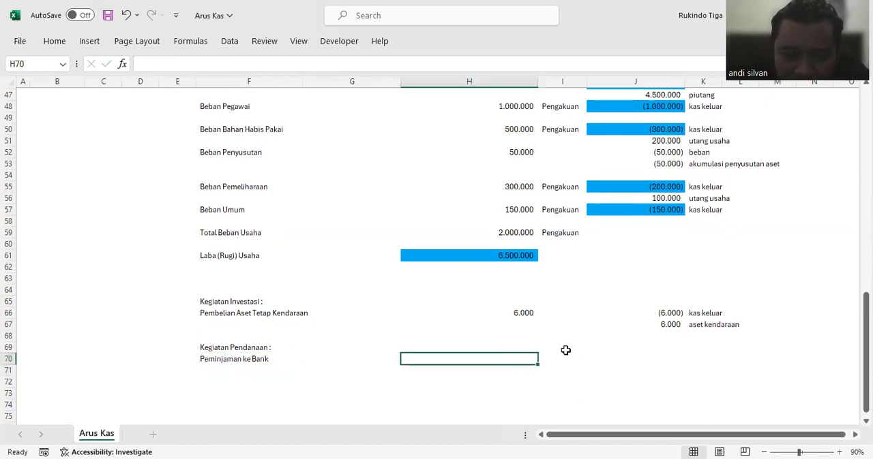
{"action": "type", "text": "2000"}
{"action": "key", "text": "Return"}
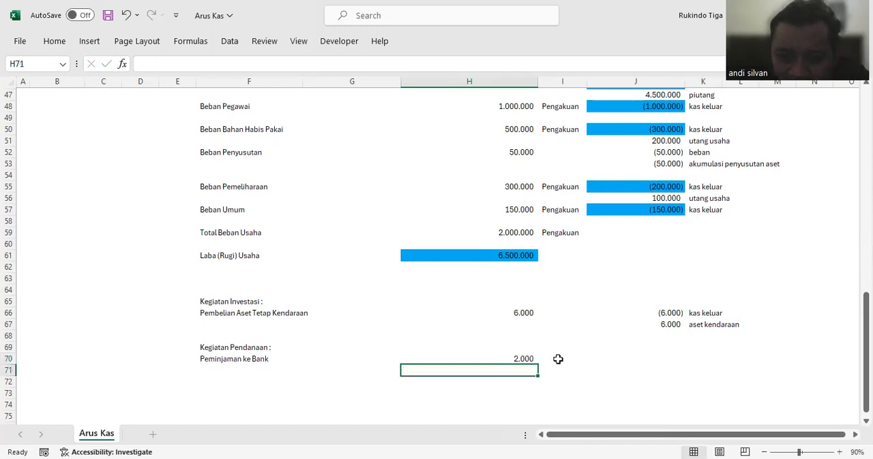
Step: Label K70 "kas masuk" and link J70 to the bank loan amount in H70
{"action": "left_click", "coordinate": [672, 354]}
{"action": "left_click", "coordinate": [707, 357]}
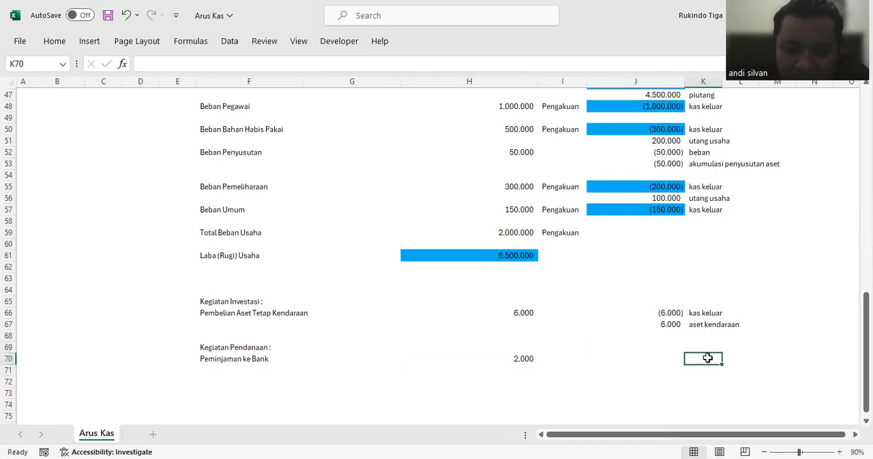
{"action": "type", "text": "kas masuk"}
{"action": "key", "text": "Return"}
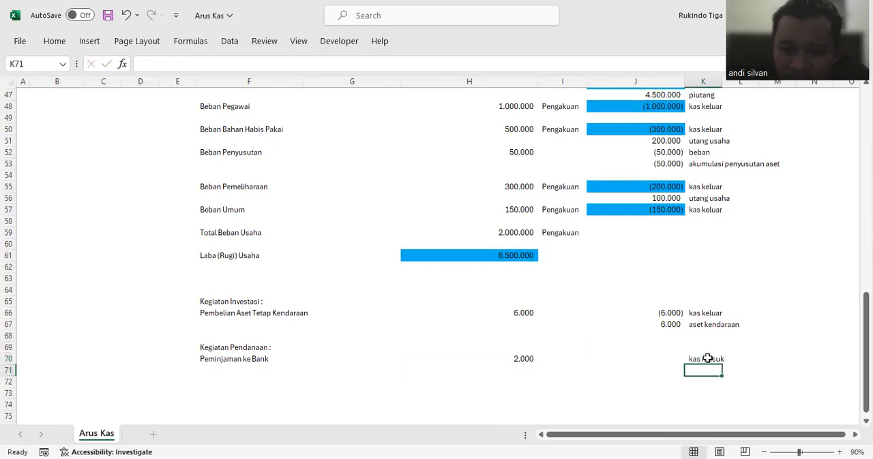
{"action": "left_click", "coordinate": [660, 363]}
{"action": "type", "text": "="}
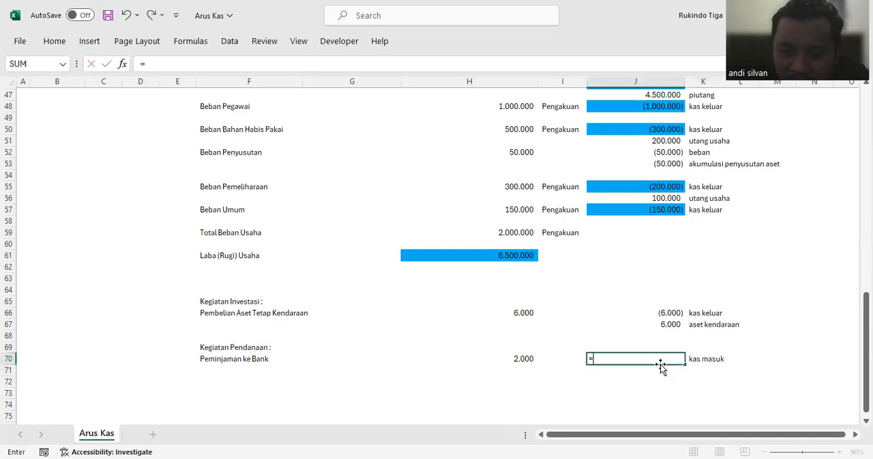
{"action": "left_click", "coordinate": [531, 358]}
{"action": "key", "text": "Return"}
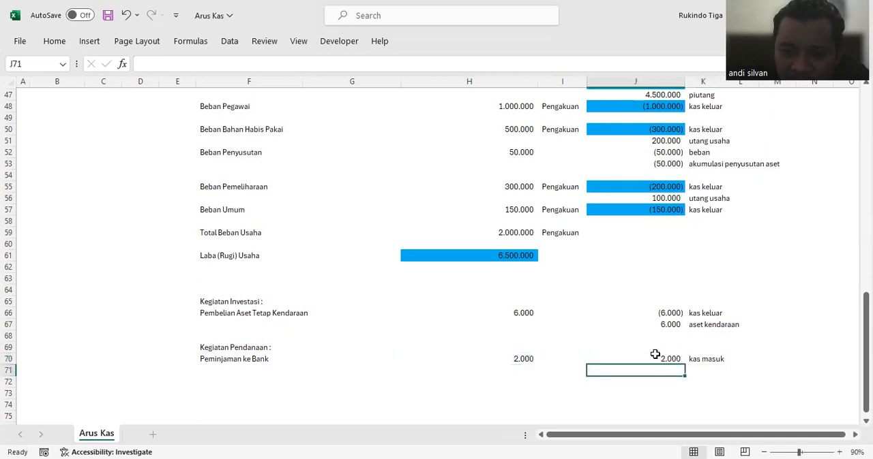
Step: Label K71 "utang bank" and link J71 to the bank loan amount in H70
{"action": "left_click", "coordinate": [694, 370]}
{"action": "type", "text": "utang"}
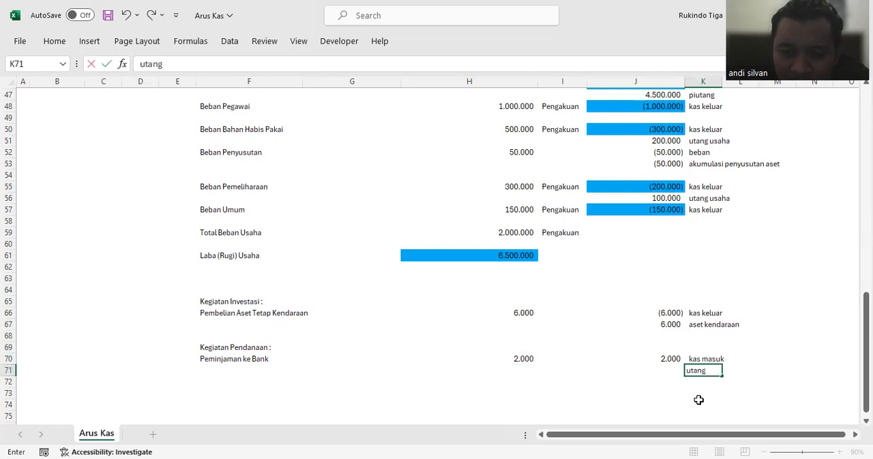
{"action": "type", "text": " bank"}
{"action": "key", "text": "Return"}
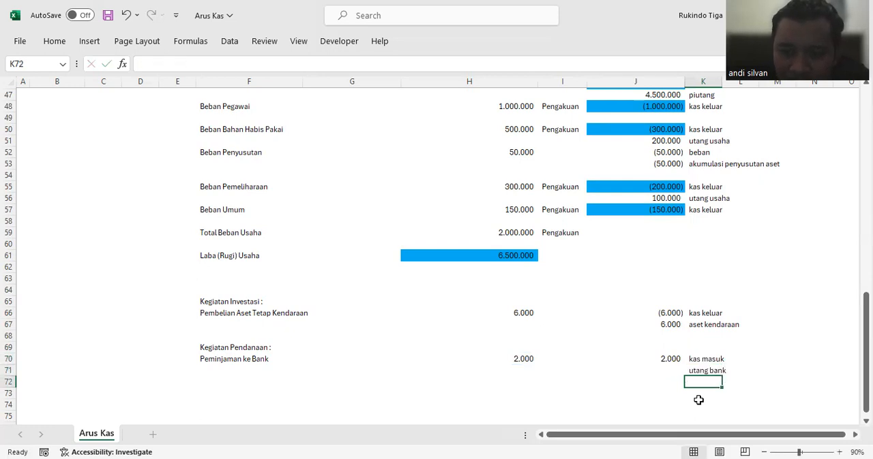
{"action": "left_click", "coordinate": [670, 371]}
{"action": "type", "text": "="}
{"action": "left_click", "coordinate": [530, 361]}
{"action": "key", "text": "Return"}
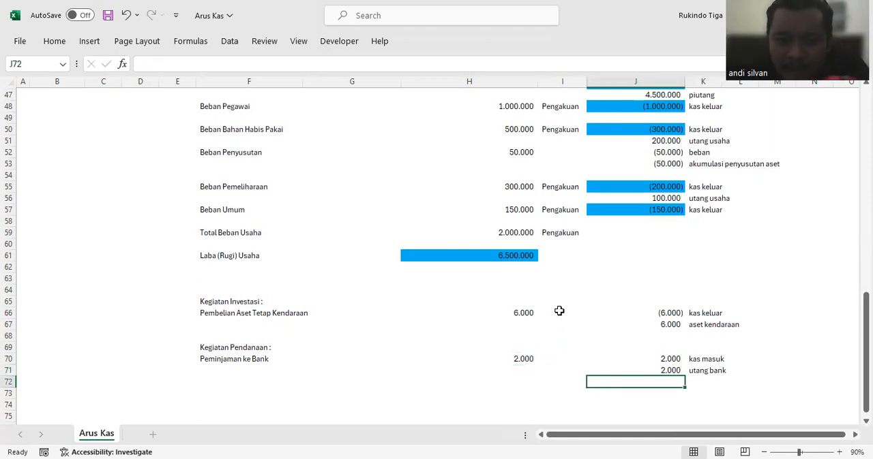
Step: Enter the heading "Aktivitas Operasional :" in F45 above Pendapatan in the income statement
{"action": "scroll", "coordinate": [554, 307], "scroll_direction": "up", "scroll_amount": 4}
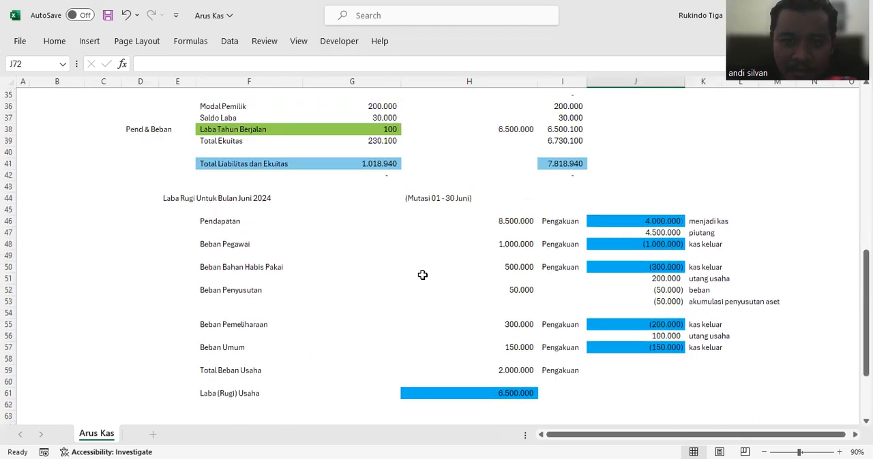
{"action": "left_click", "coordinate": [208, 208]}
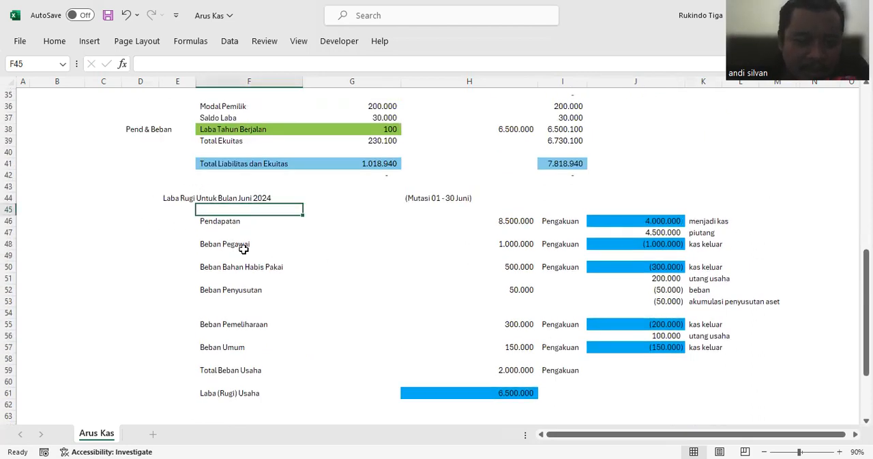
{"action": "type", "text": "Aktivitas"}
{"action": "key", "text": "Return"}
{"action": "key", "text": "Up"}
{"action": "left_click", "coordinate": [187, 68]}
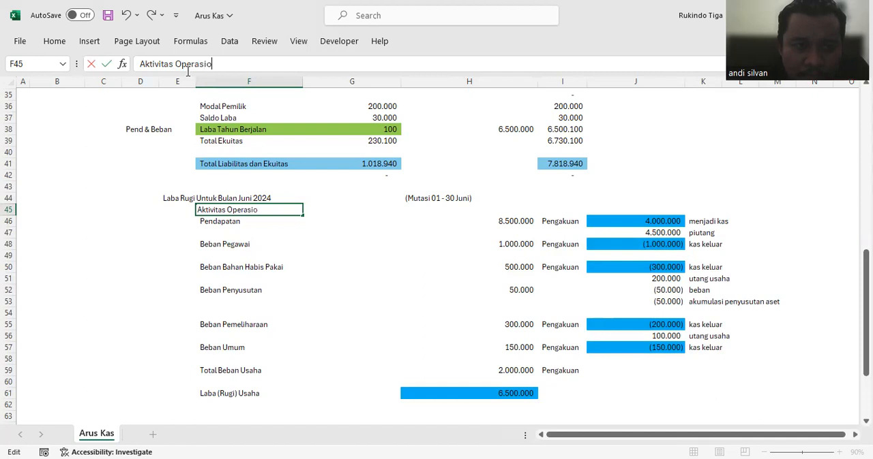
{"action": "type", "text": ":"}
{"action": "key", "text": "Return"}
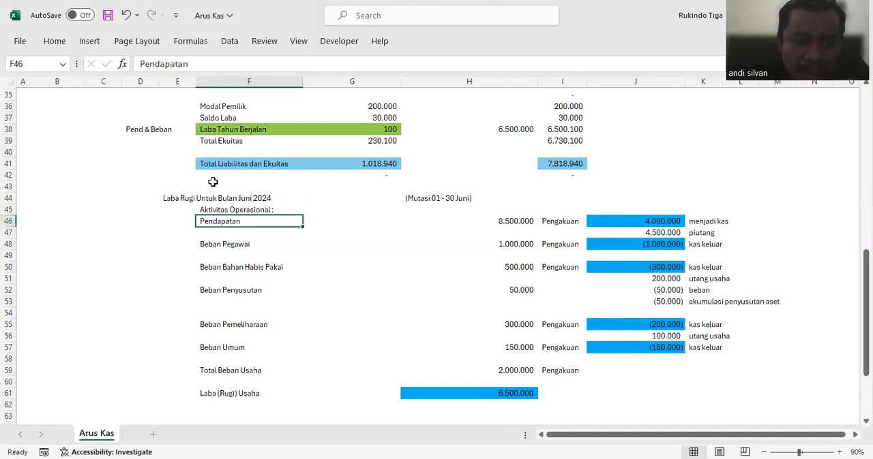
Step: Color the "Aktivitas Operasional :" heading text red and make row 45 taller
{"action": "left_click", "coordinate": [215, 210]}
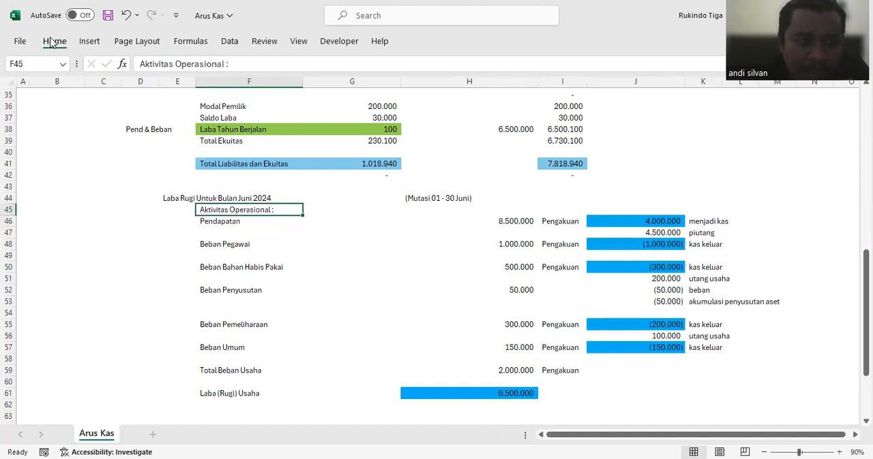
{"action": "left_click", "coordinate": [53, 41]}
{"action": "left_click", "coordinate": [211, 86]}
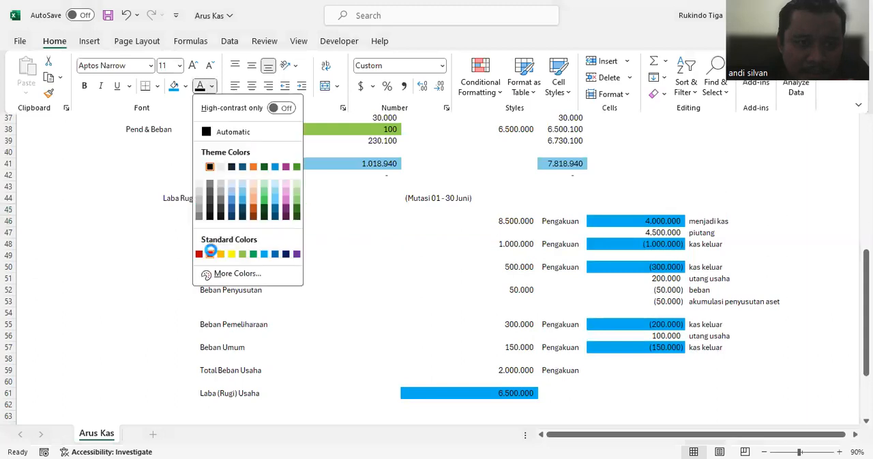
{"action": "left_click", "coordinate": [210, 253]}
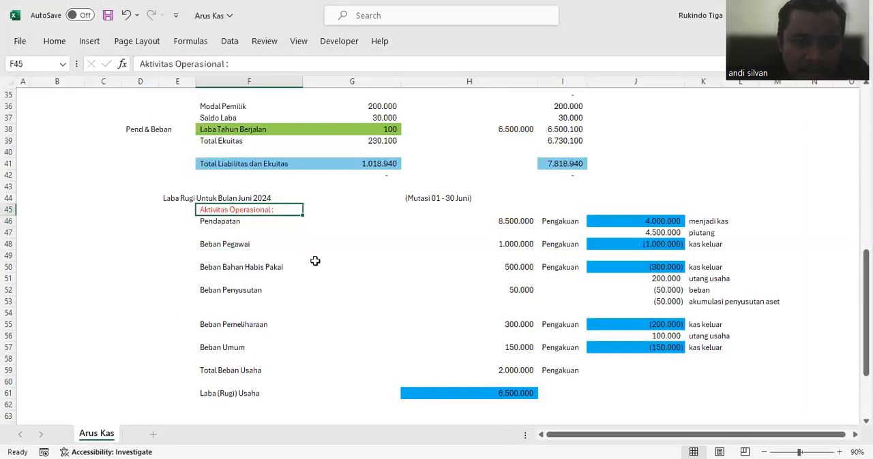
{"action": "left_click_drag", "start_coordinate": [13, 218], "coordinate": [13, 229]}
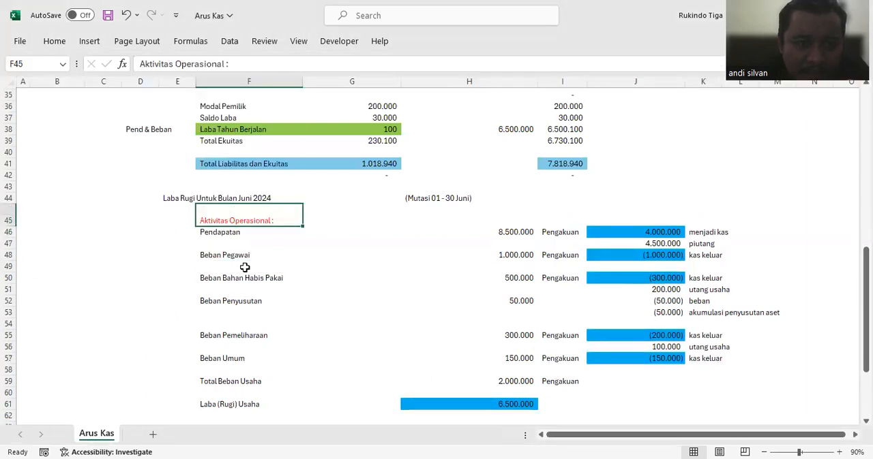
Step: Apply the same red font color to the "Kegiatan Investasi :" and "Kegiatan Pendanaan :" headings in F65 and F69
{"action": "scroll", "coordinate": [245, 267], "scroll_direction": "down", "scroll_amount": 4}
{"action": "left_click", "coordinate": [234, 313]}
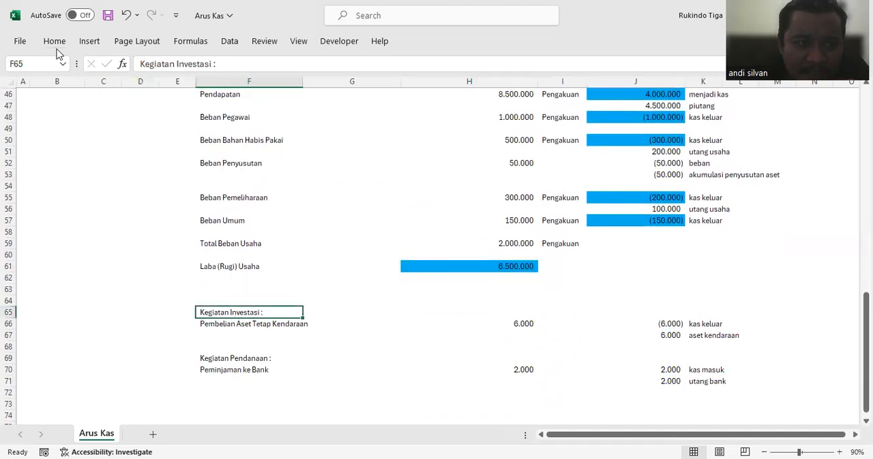
{"action": "left_click", "coordinate": [200, 88]}
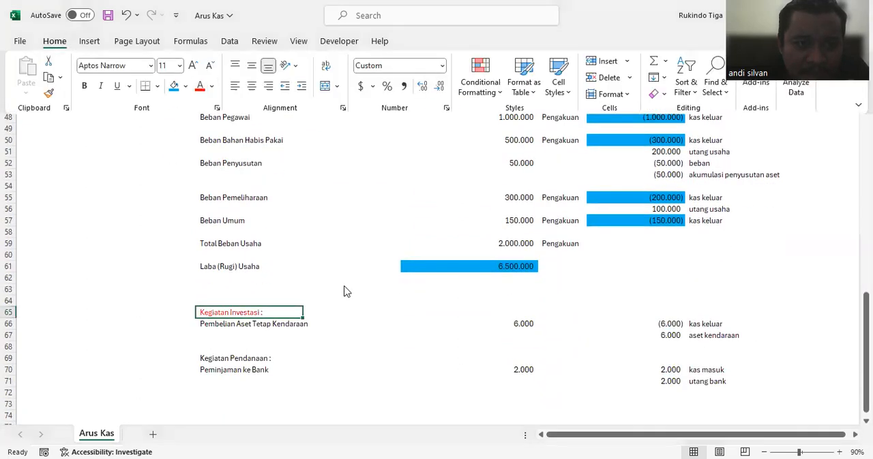
{"action": "left_click", "coordinate": [336, 268]}
{"action": "left_click", "coordinate": [250, 359]}
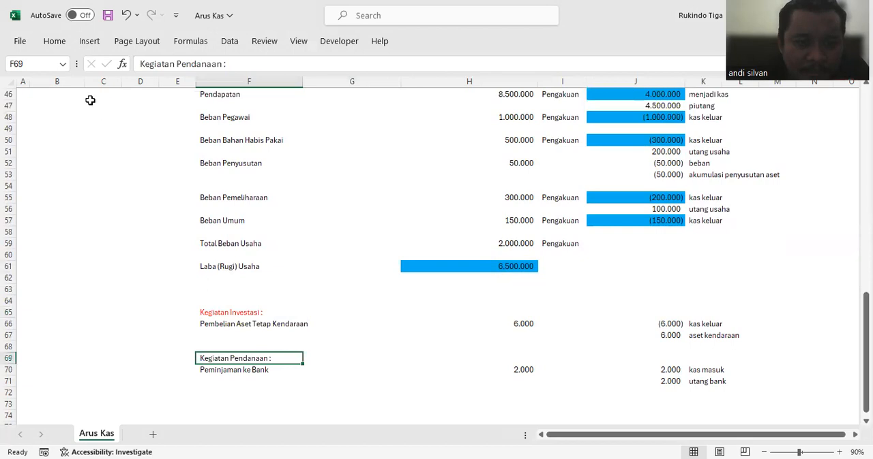
{"action": "left_click", "coordinate": [54, 42]}
{"action": "left_click", "coordinate": [200, 86]}
{"action": "left_click", "coordinate": [319, 245]}
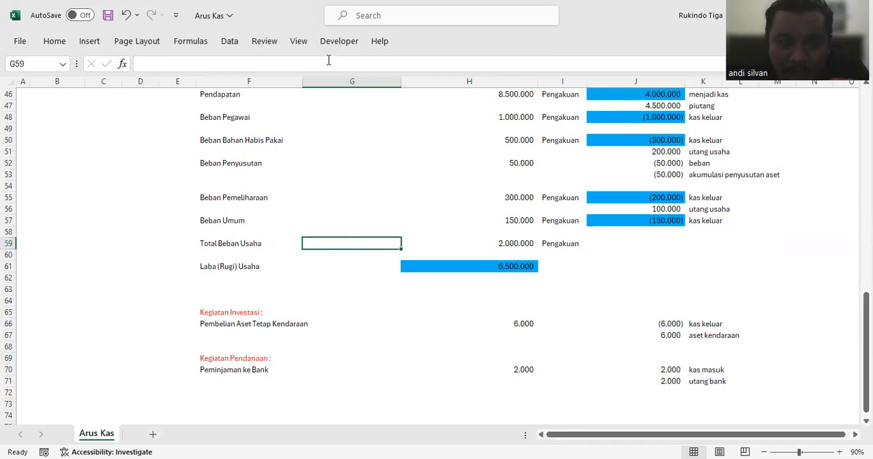
Step: Save the Arus Kas workbook
{"action": "left_click", "coordinate": [20, 41]}
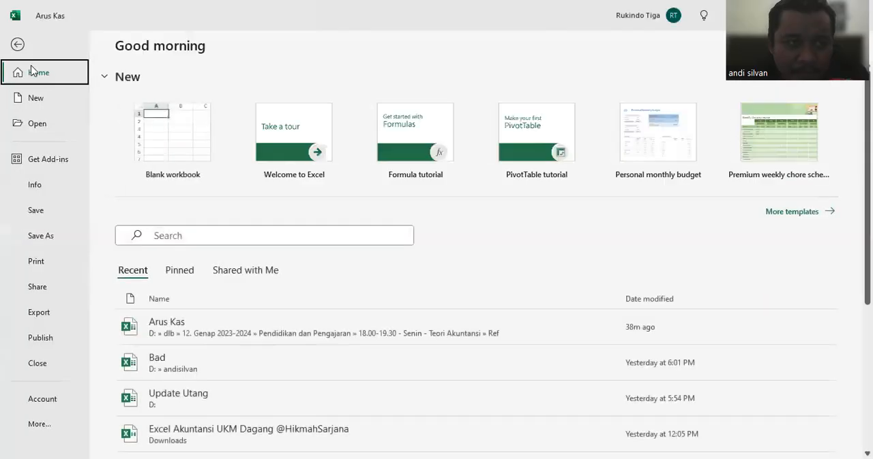
{"action": "left_click", "coordinate": [43, 208]}
{"action": "left_click", "coordinate": [477, 312]}
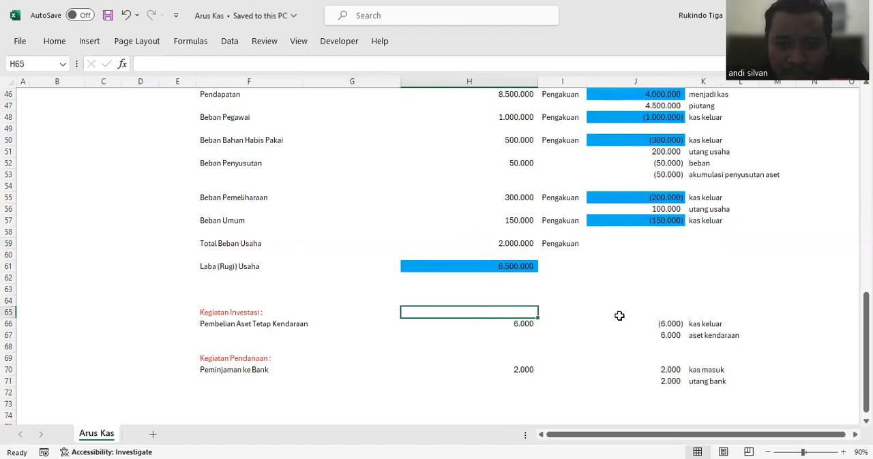
Step: Extend the Kas mutation formula in H19 by adding the vehicle purchase cash outflow in J66
{"action": "scroll", "coordinate": [619, 316], "scroll_direction": "up", "scroll_amount": 2}
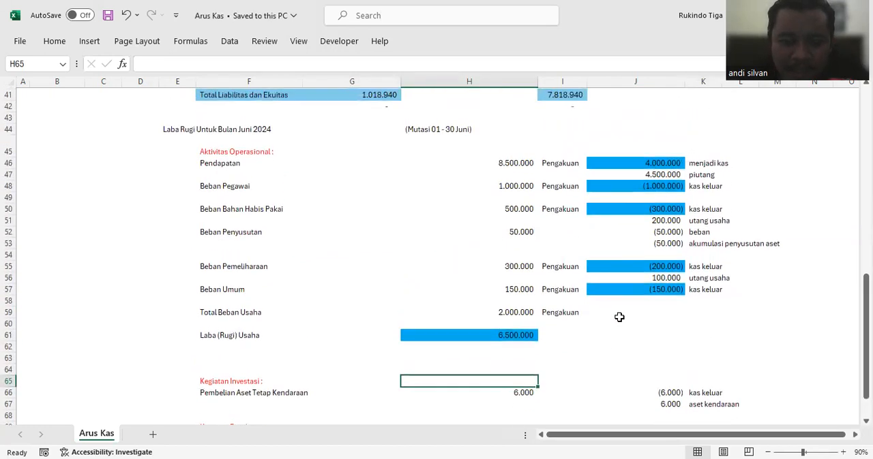
{"action": "scroll", "coordinate": [622, 314], "scroll_direction": "down", "scroll_amount": 2}
{"action": "scroll", "coordinate": [578, 278], "scroll_direction": "up", "scroll_amount": 5}
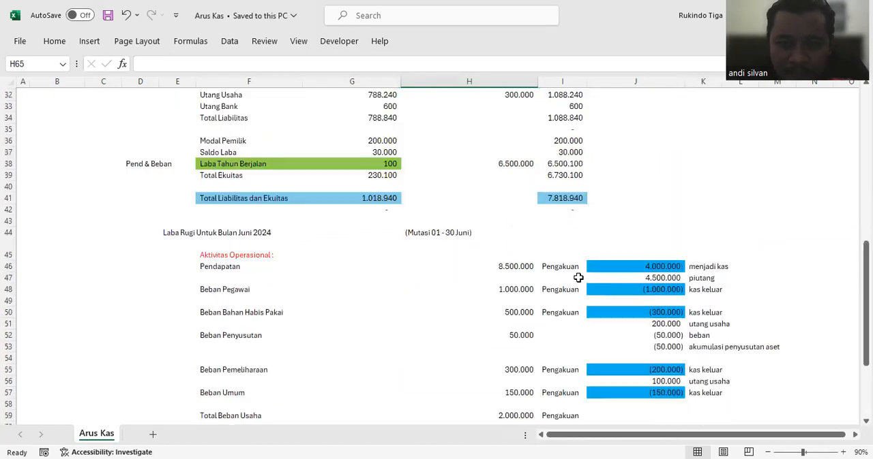
{"action": "scroll", "coordinate": [498, 146], "scroll_direction": "up", "scroll_amount": 6}
{"action": "left_click", "coordinate": [510, 152]}
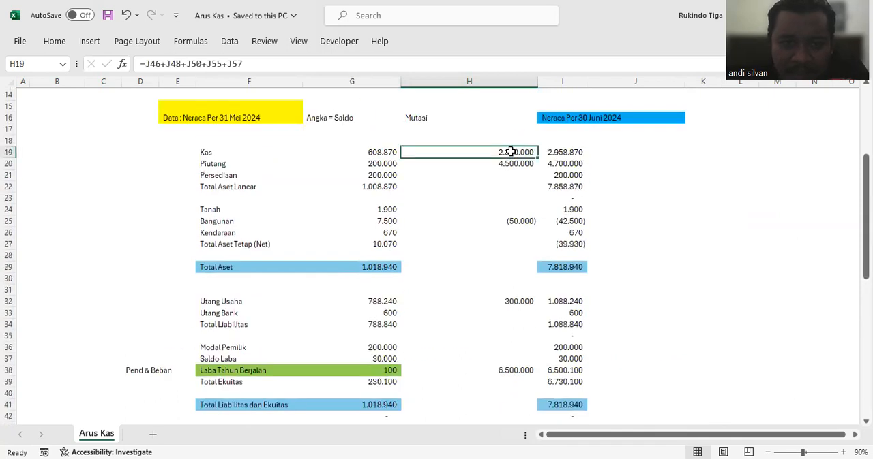
{"action": "left_click", "coordinate": [282, 68]}
{"action": "type", "text": "+"}
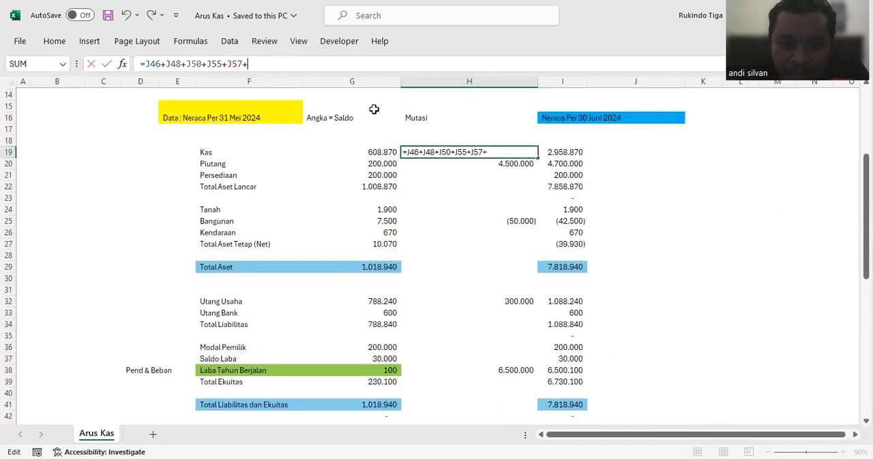
{"action": "scroll", "coordinate": [596, 248], "scroll_direction": "down", "scroll_amount": 12}
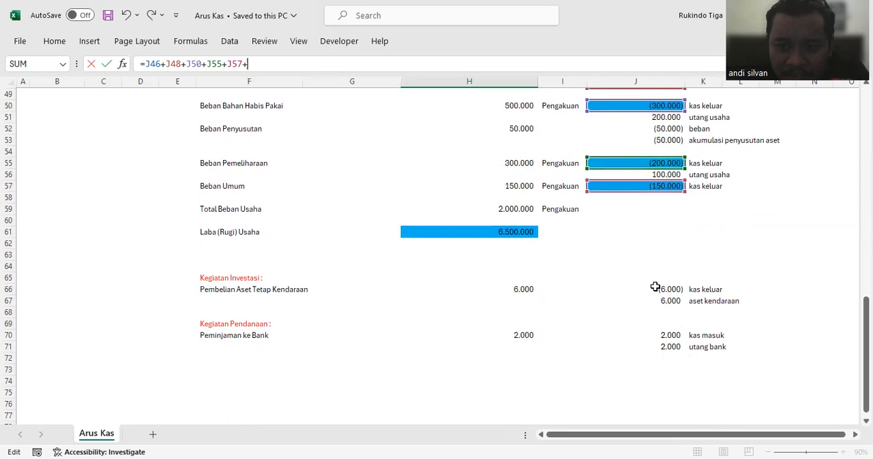
{"action": "left_click", "coordinate": [654, 287]}
{"action": "key", "text": "Return"}
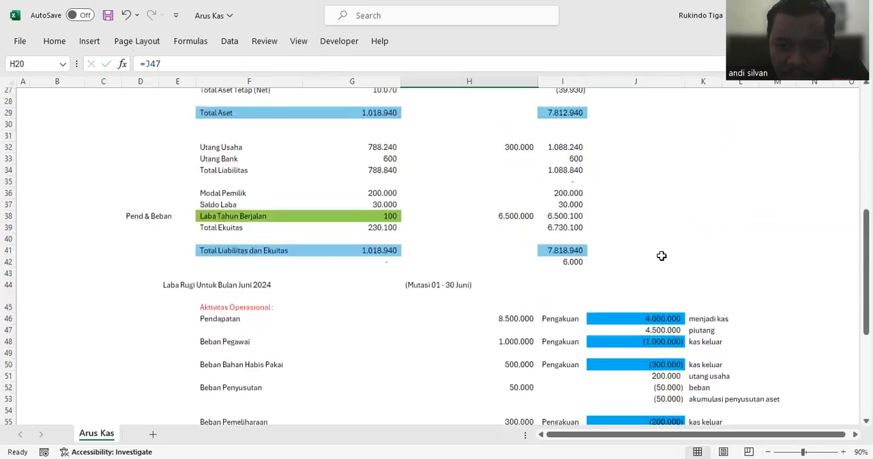
Step: Link the Kendaraan mutation in H26 to the aset kendaraan amount in J67 and check the balance difference in I42
{"action": "scroll", "coordinate": [661, 255], "scroll_direction": "up", "scroll_amount": 5}
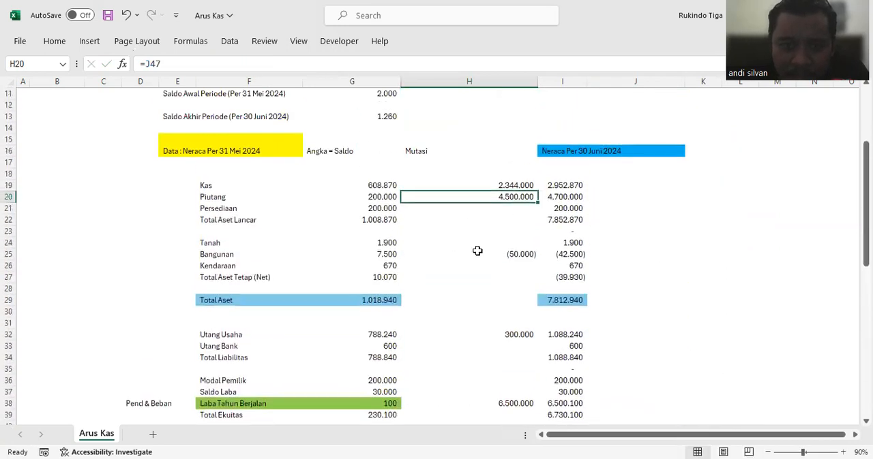
{"action": "left_click", "coordinate": [495, 270]}
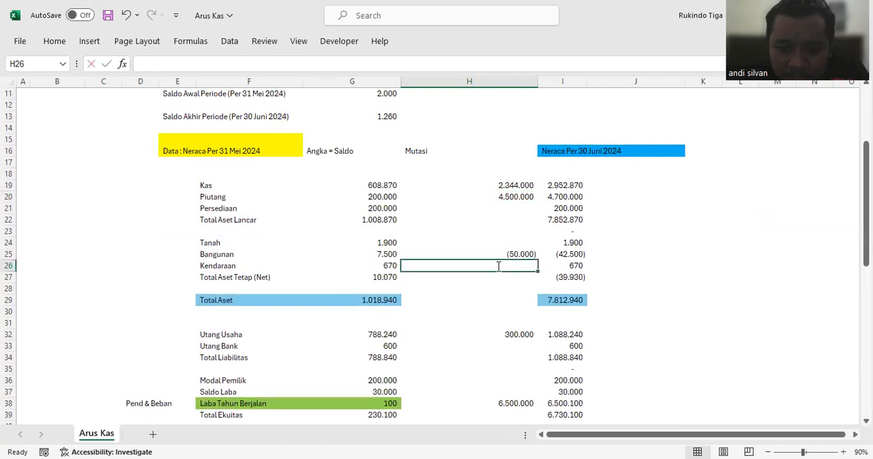
{"action": "type", "text": "="}
{"action": "scroll", "coordinate": [620, 257], "scroll_direction": "down", "scroll_amount": 7}
{"action": "scroll", "coordinate": [625, 254], "scroll_direction": "down", "scroll_amount": 5}
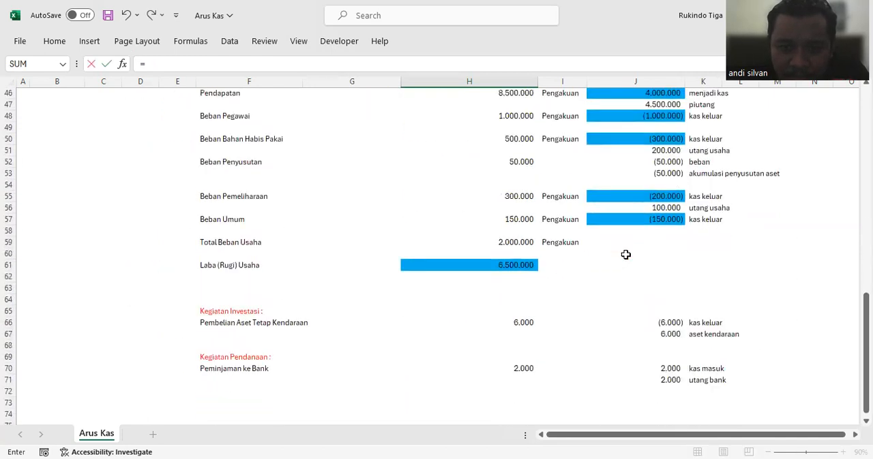
{"action": "left_click", "coordinate": [669, 330]}
{"action": "key", "text": "Return"}
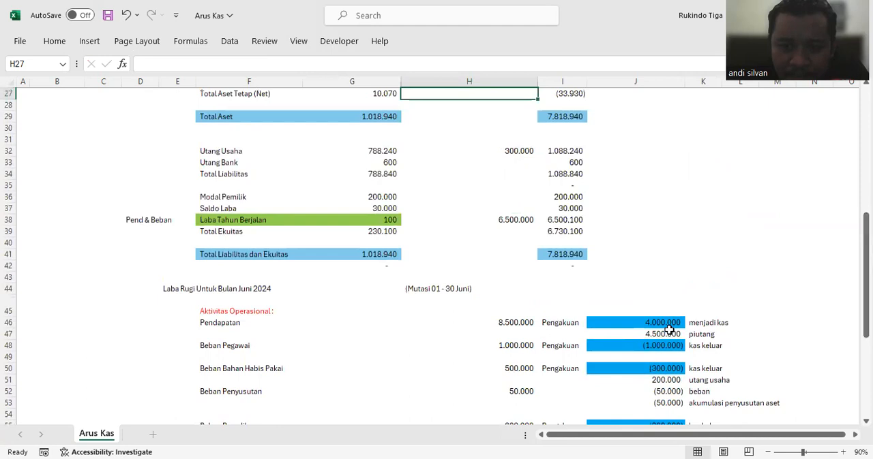
{"action": "scroll", "coordinate": [623, 245], "scroll_direction": "up", "scroll_amount": 2}
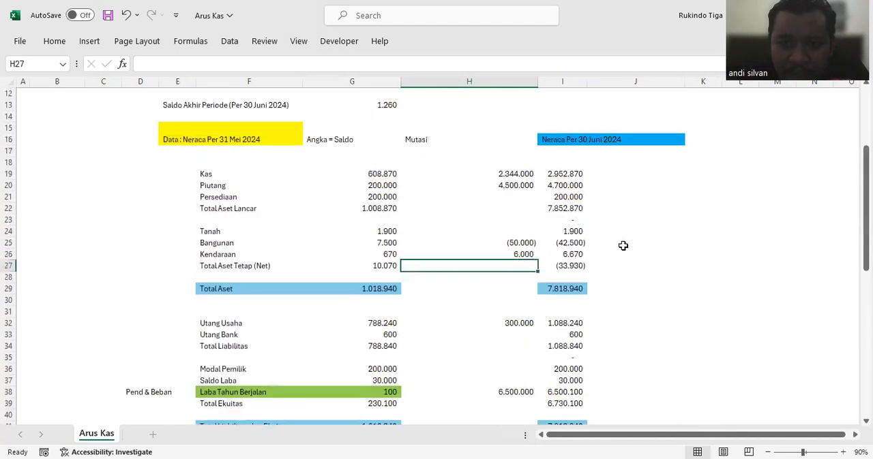
{"action": "scroll", "coordinate": [623, 245], "scroll_direction": "down", "scroll_amount": 2}
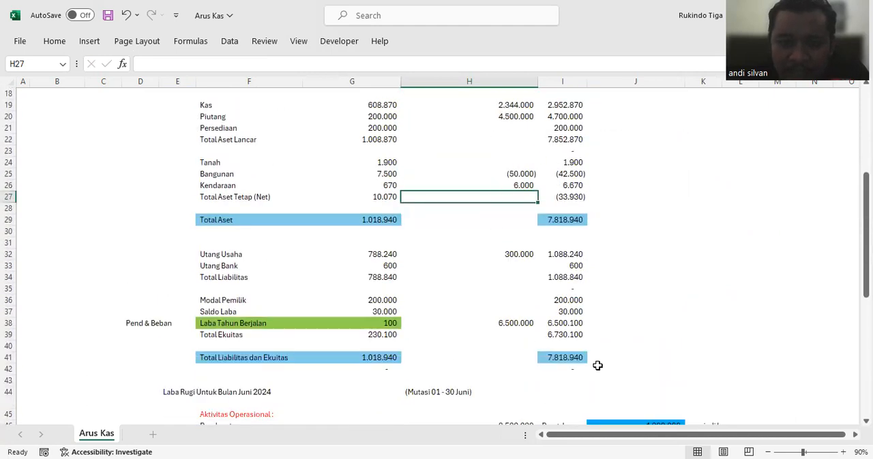
{"action": "left_click", "coordinate": [575, 368]}
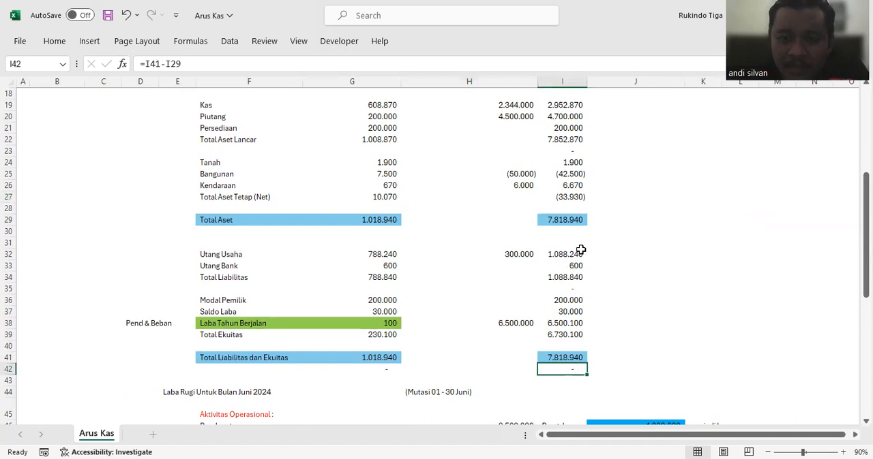
{"action": "scroll", "coordinate": [567, 187], "scroll_direction": "up", "scroll_amount": 2}
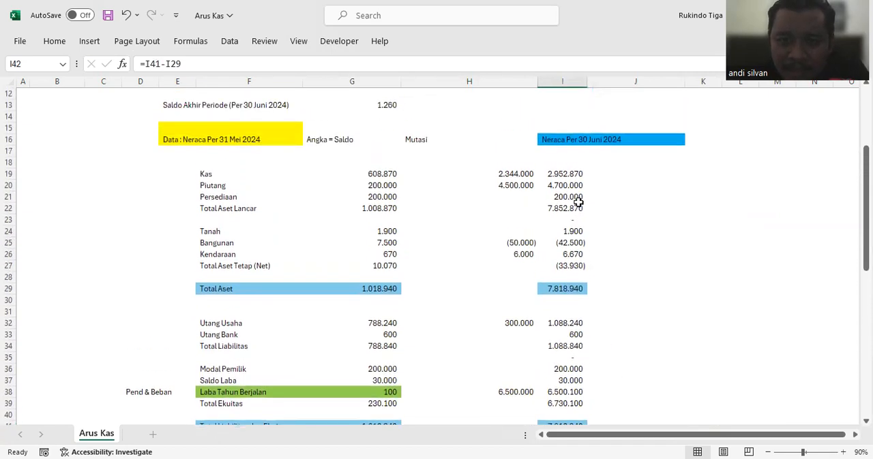
Step: Extend the Kas mutation formula in H19 by adding the bank loan cash inflow in J70
{"action": "scroll", "coordinate": [578, 202], "scroll_direction": "down", "scroll_amount": 12}
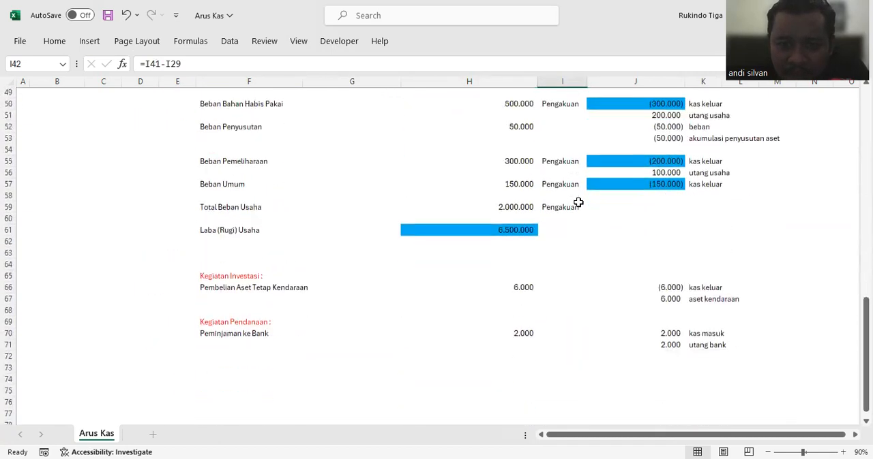
{"action": "scroll", "coordinate": [577, 203], "scroll_direction": "down", "scroll_amount": 1}
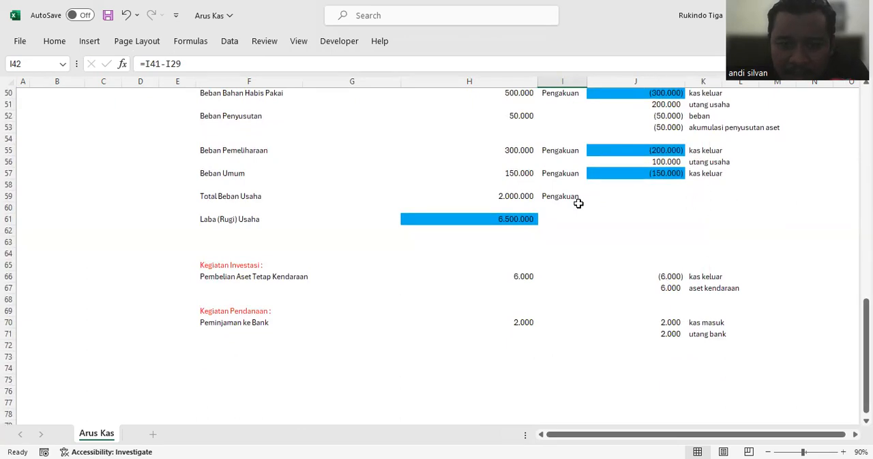
{"action": "scroll", "coordinate": [578, 203], "scroll_direction": "up", "scroll_amount": 14}
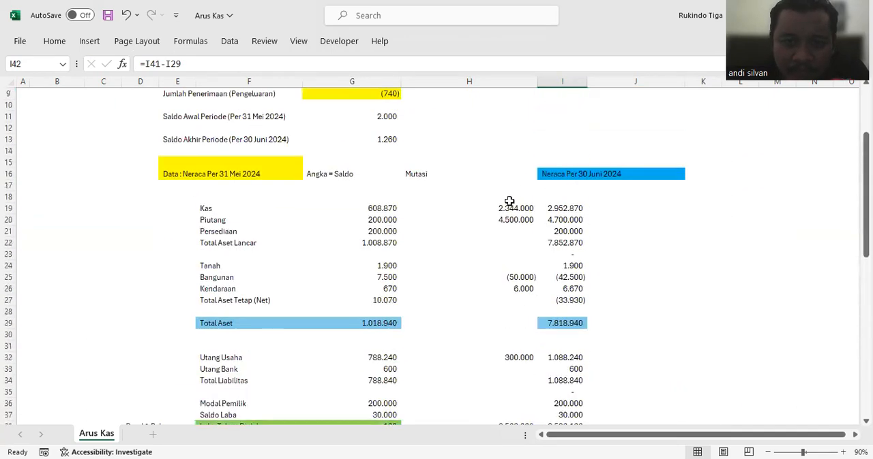
{"action": "left_click", "coordinate": [508, 202]}
{"action": "left_click", "coordinate": [348, 66]}
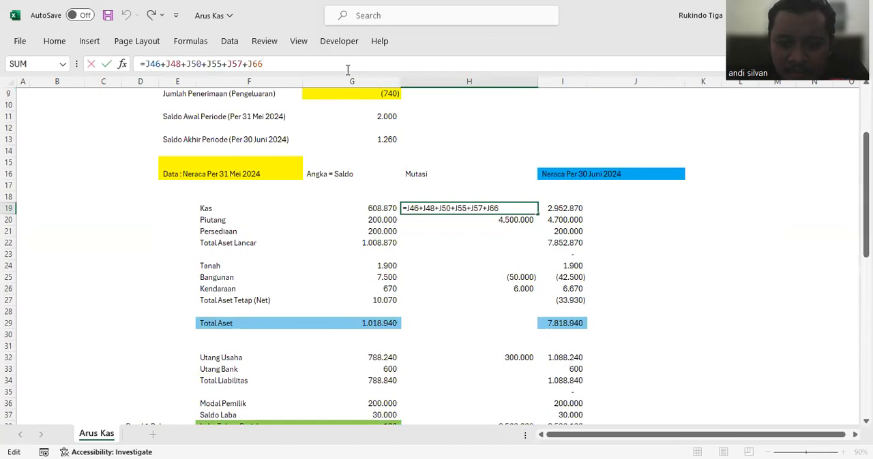
{"action": "scroll", "coordinate": [643, 242], "scroll_direction": "down", "scroll_amount": 14}
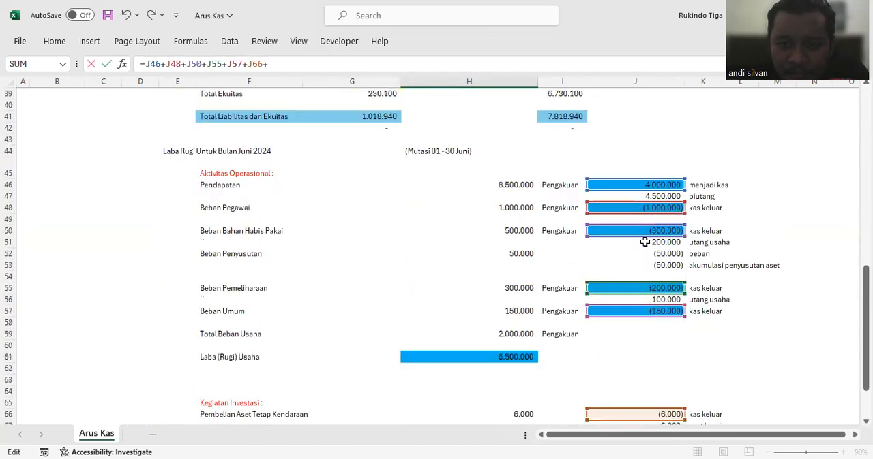
{"action": "left_click", "coordinate": [663, 323]}
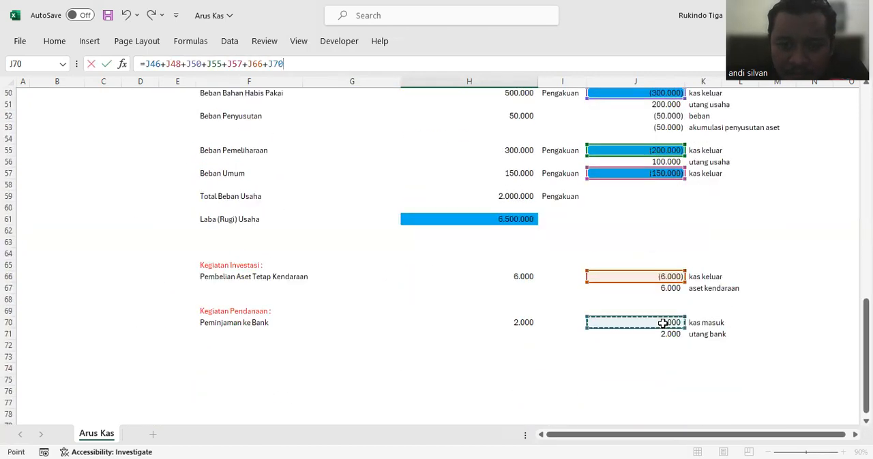
{"action": "key", "text": "Return"}
{"action": "scroll", "coordinate": [542, 284], "scroll_direction": "down", "scroll_amount": 3}
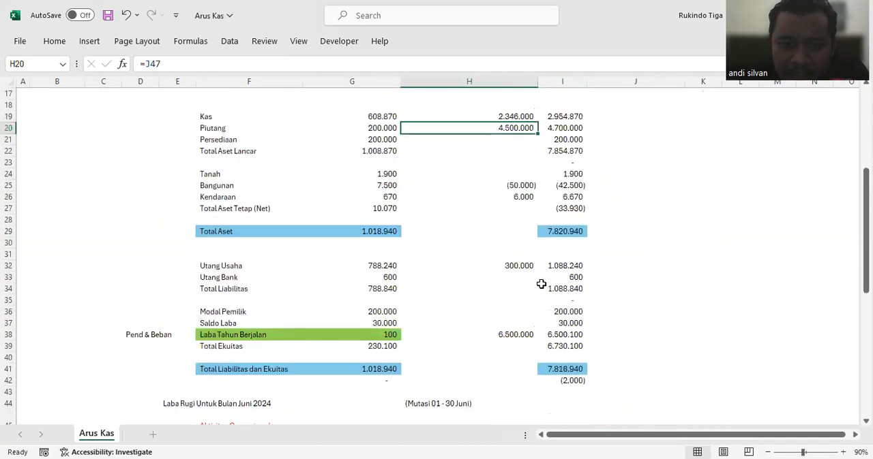
Step: Link the Utang Bank mutation in H33 to the utang bank amount in J71 and check the balance difference in I42
{"action": "left_click", "coordinate": [505, 277]}
{"action": "type", "text": "="}
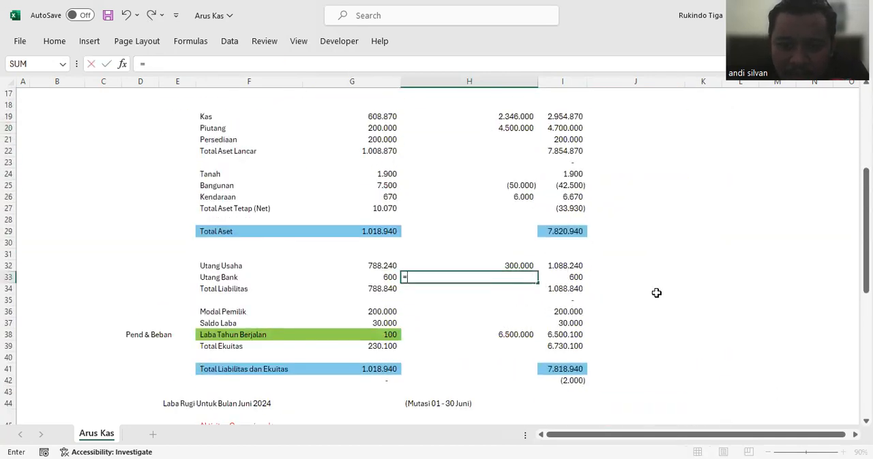
{"action": "scroll", "coordinate": [666, 293], "scroll_direction": "down", "scroll_amount": 9}
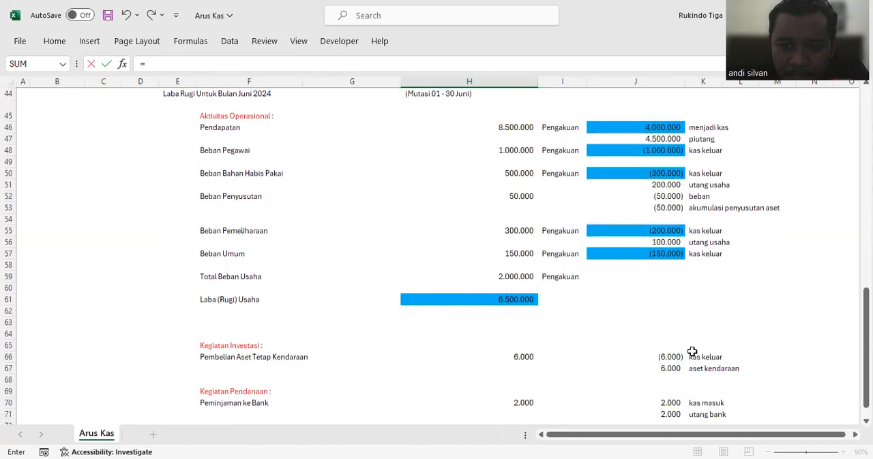
{"action": "scroll", "coordinate": [690, 351], "scroll_direction": "down", "scroll_amount": 2}
{"action": "left_click", "coordinate": [672, 346]}
{"action": "key", "text": "Return"}
{"action": "scroll", "coordinate": [648, 305], "scroll_direction": "up", "scroll_amount": 9}
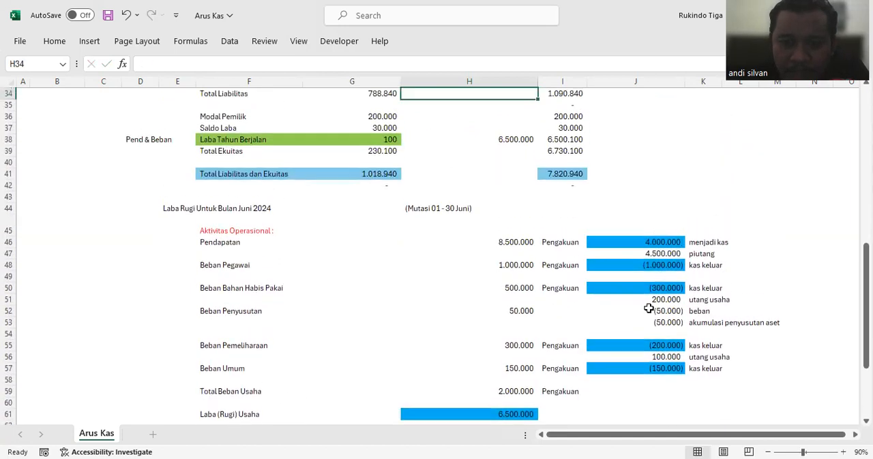
{"action": "left_click", "coordinate": [576, 323]}
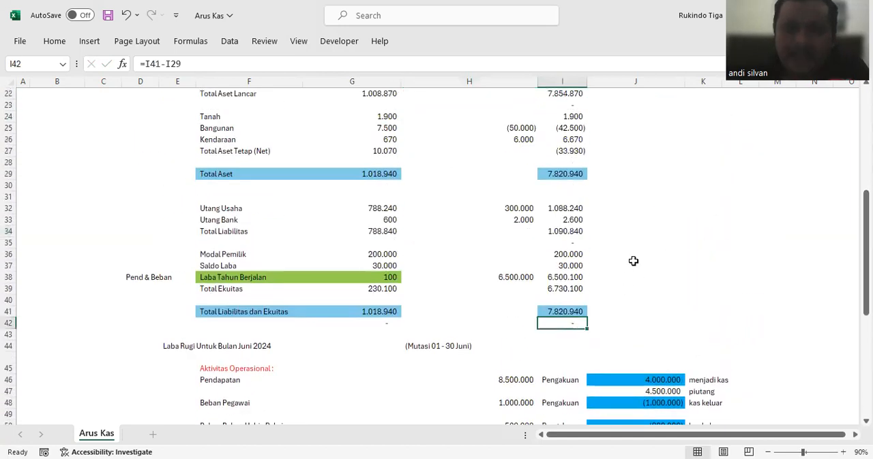
Step: Narrow the Mutasi column H slightly
{"action": "scroll", "coordinate": [634, 261], "scroll_direction": "up", "scroll_amount": 3}
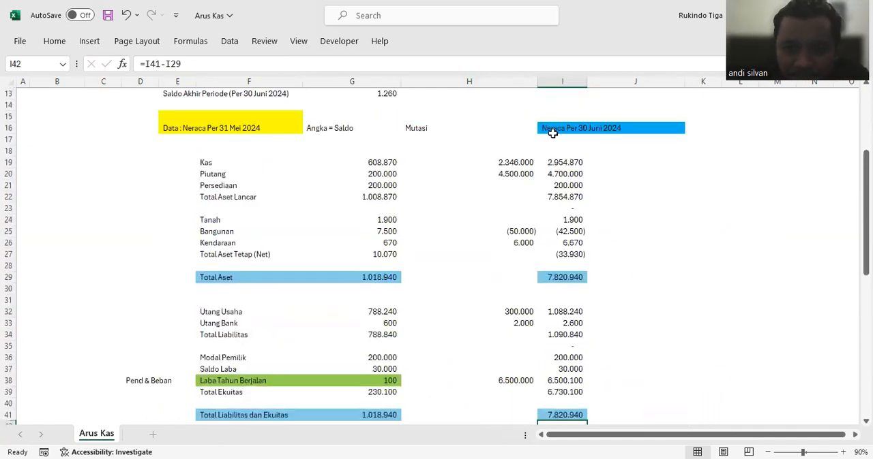
{"action": "left_click_drag", "start_coordinate": [537, 79], "coordinate": [530, 79]}
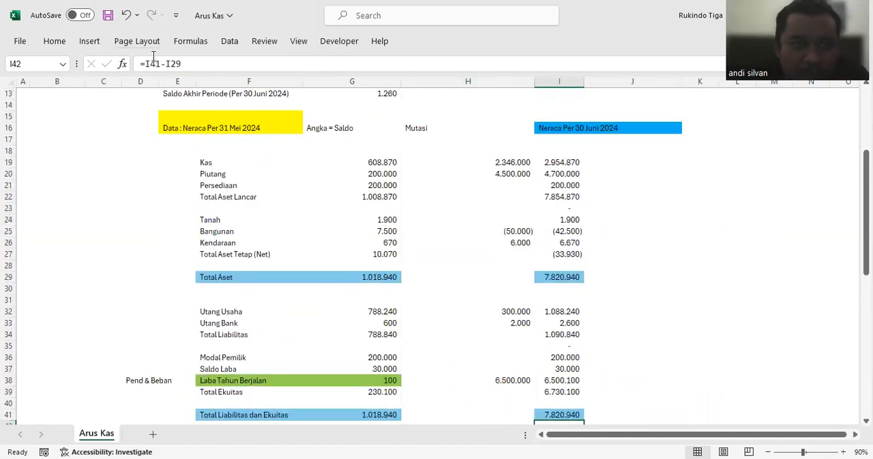
Step: Examine the Kas row's opening balance in G19, mutation in H19 and 30 June balance in I19
{"action": "left_click", "coordinate": [496, 161]}
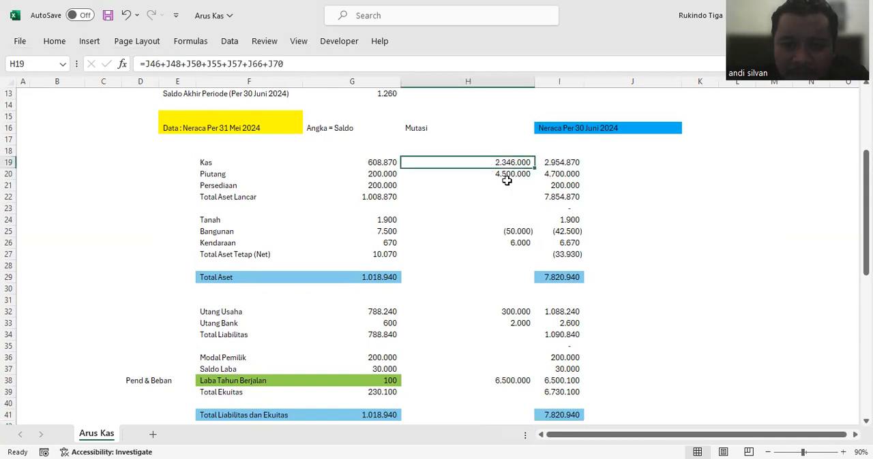
{"action": "left_click", "coordinate": [505, 172]}
{"action": "left_click", "coordinate": [503, 161]}
{"action": "left_click", "coordinate": [367, 164]}
{"action": "left_click", "coordinate": [502, 163]}
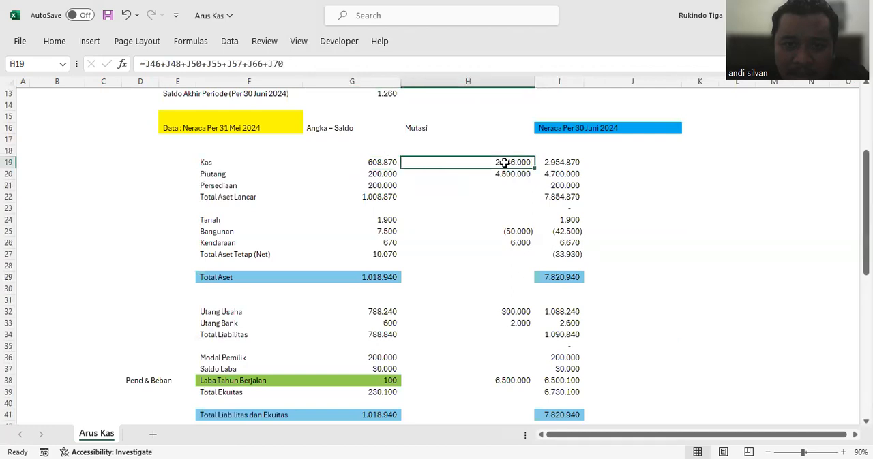
{"action": "left_click", "coordinate": [380, 163]}
{"action": "left_click", "coordinate": [550, 164]}
{"action": "left_click", "coordinate": [658, 196]}
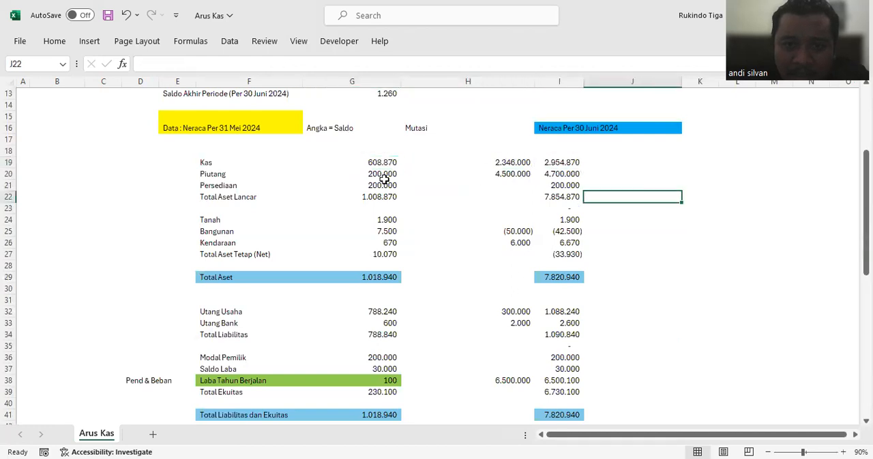
Step: Fill the 31 May Kas balance cell G19 with gray
{"action": "left_click", "coordinate": [372, 164]}
{"action": "left_click", "coordinate": [55, 42]}
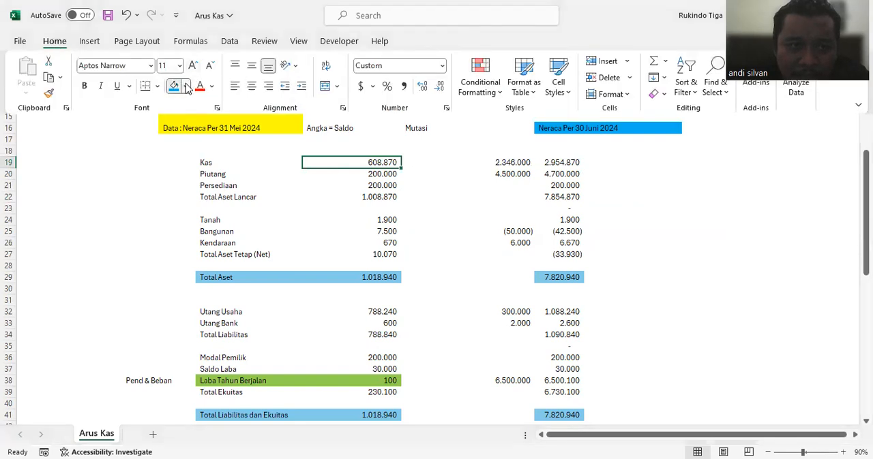
{"action": "left_click", "coordinate": [196, 176]}
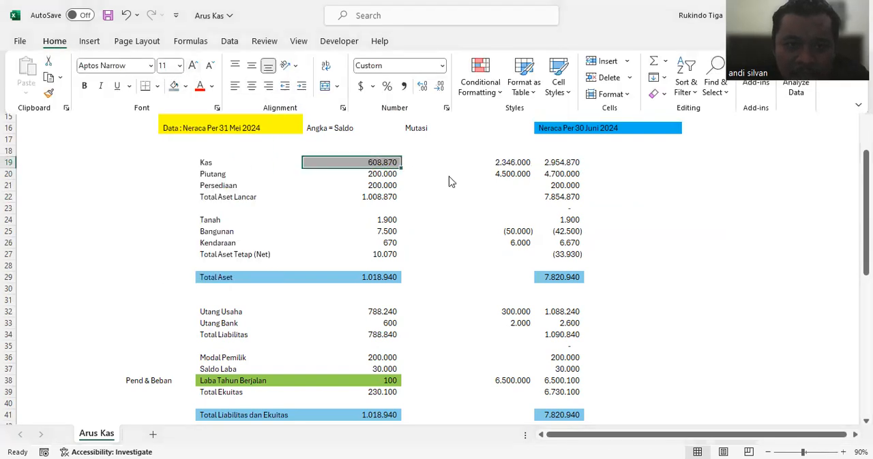
{"action": "left_click", "coordinate": [450, 165]}
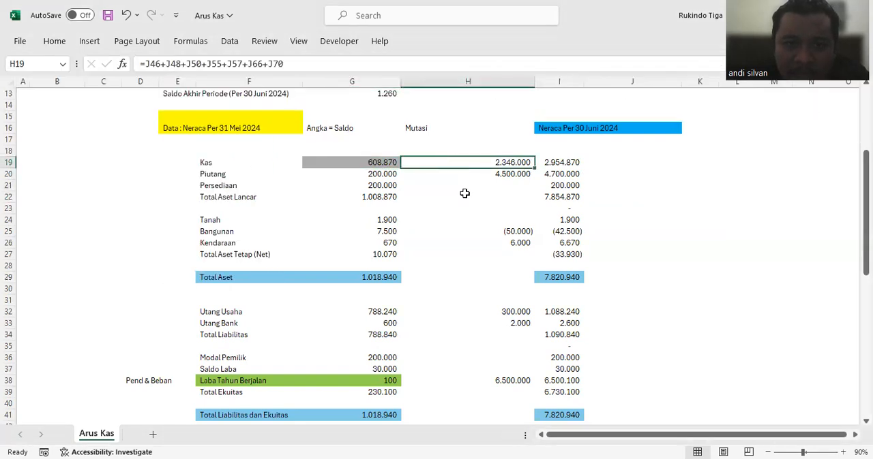
Step: Label H18 above the Kas mutation as "Akun LR, Akun Neraca"
{"action": "left_click", "coordinate": [509, 151]}
{"action": "type", "text": "R"}
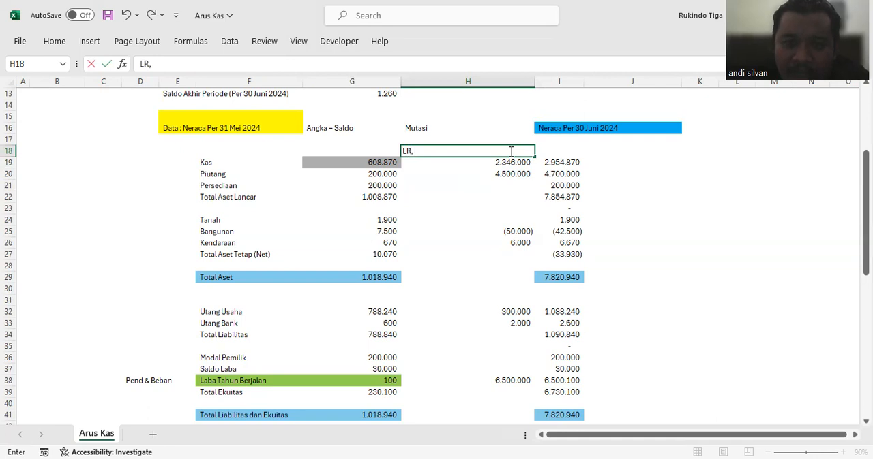
{"action": "type", "text": ", Akun Neraca"}
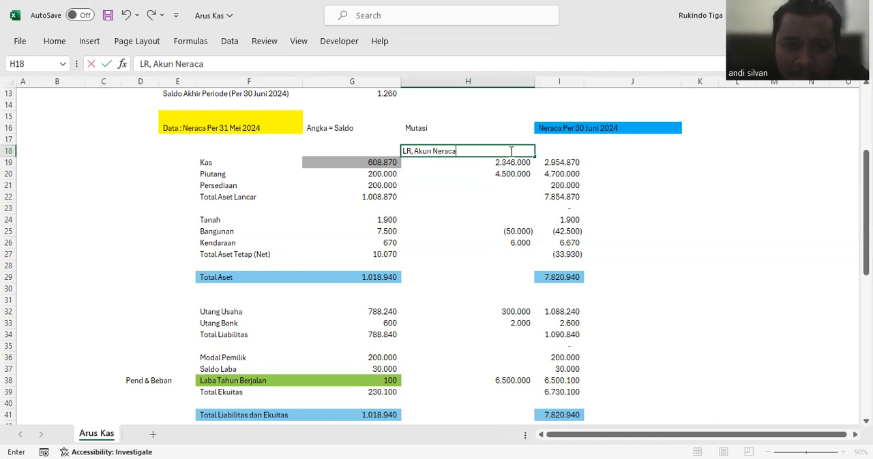
{"action": "key", "text": "Return"}
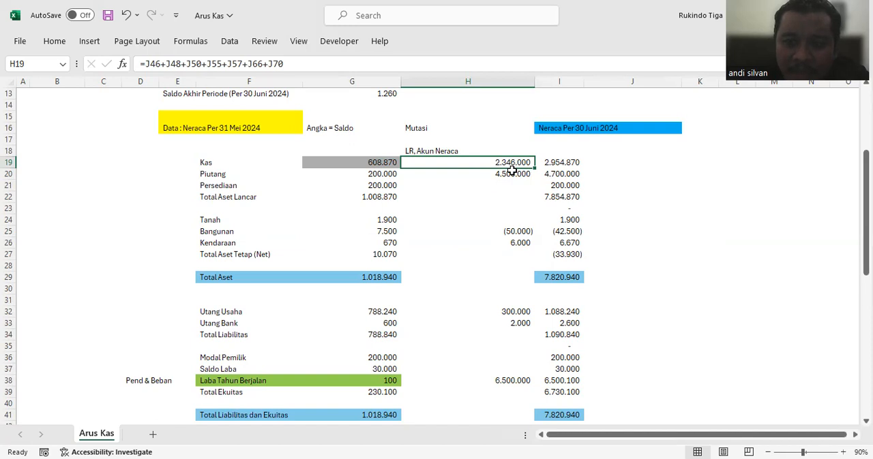
{"action": "left_click", "coordinate": [471, 151]}
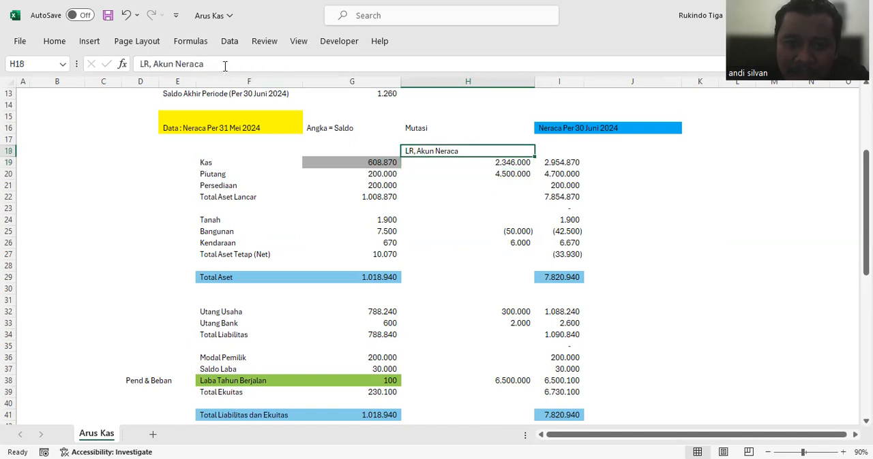
{"action": "left_click", "coordinate": [141, 64]}
{"action": "type", "text": "Akun"}
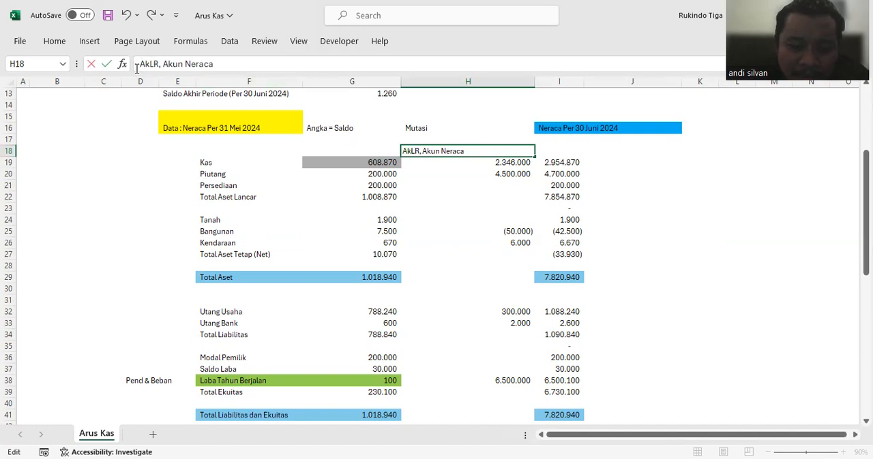
{"action": "key", "text": "Return"}
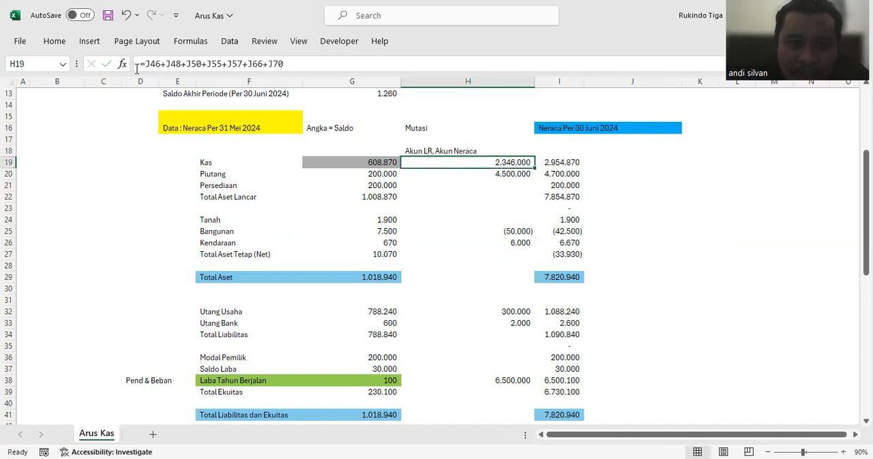
{"action": "left_click", "coordinate": [444, 147]}
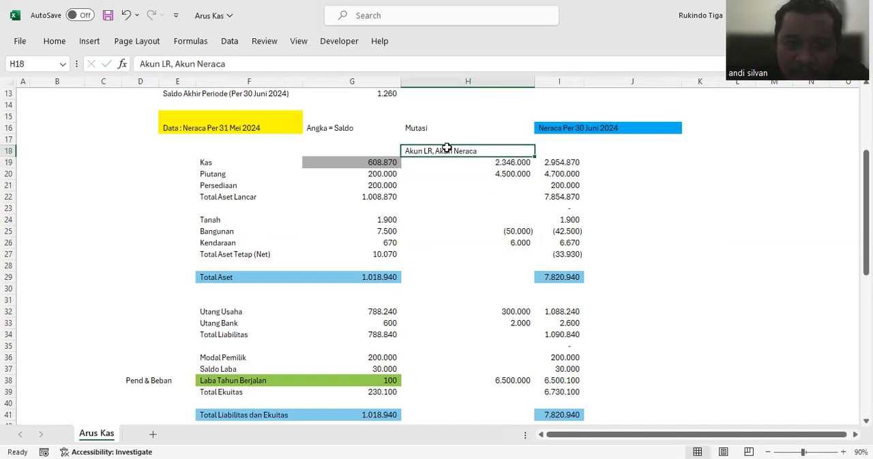
{"action": "left_click", "coordinate": [571, 161]}
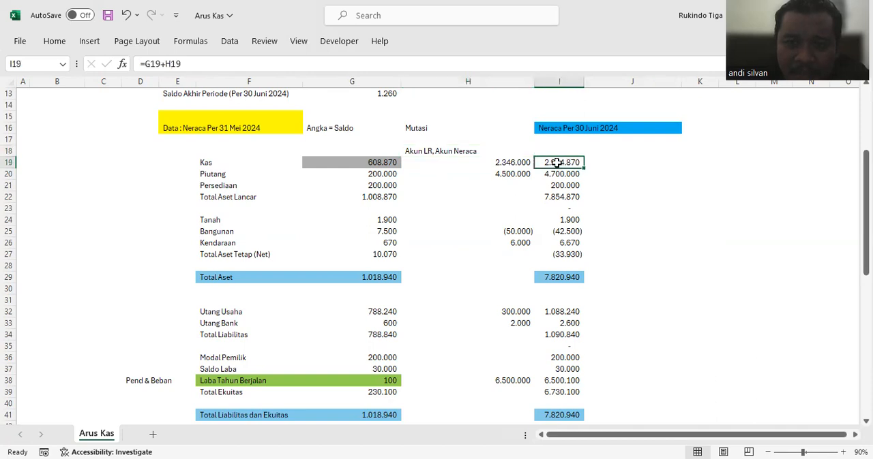
Step: Fill the 30 June Kas balance cell I19 with gray
{"action": "left_click", "coordinate": [352, 162]}
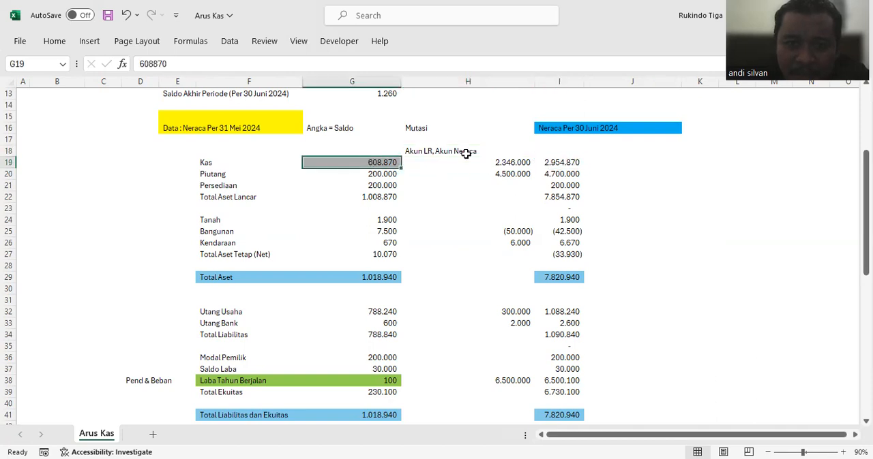
{"action": "left_click", "coordinate": [470, 165]}
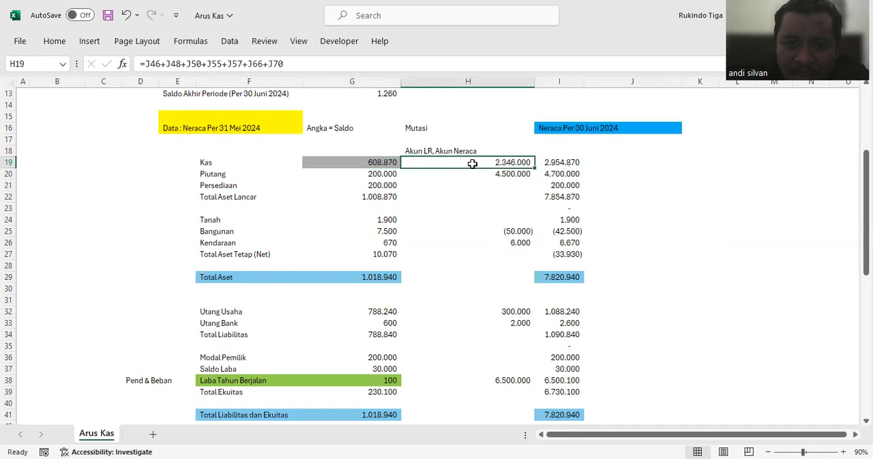
{"action": "left_click", "coordinate": [568, 161]}
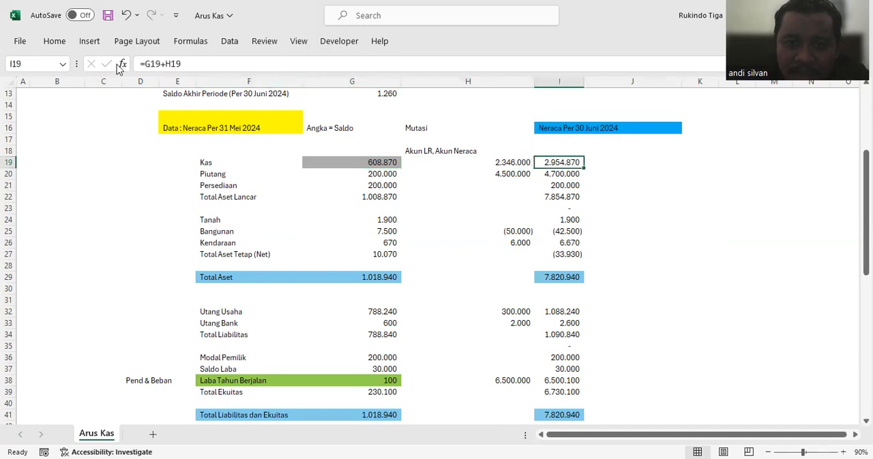
{"action": "left_click", "coordinate": [54, 41]}
{"action": "left_click", "coordinate": [174, 86]}
{"action": "left_click", "coordinate": [558, 197]}
Step: Enter the report title "Laporan Arus Kas Per 30 Juni 2024" in M16, beside the 30 June balance sheet
{"action": "left_click", "coordinate": [682, 162]}
{"action": "key", "text": "Right"}
{"action": "key", "text": "Right"}
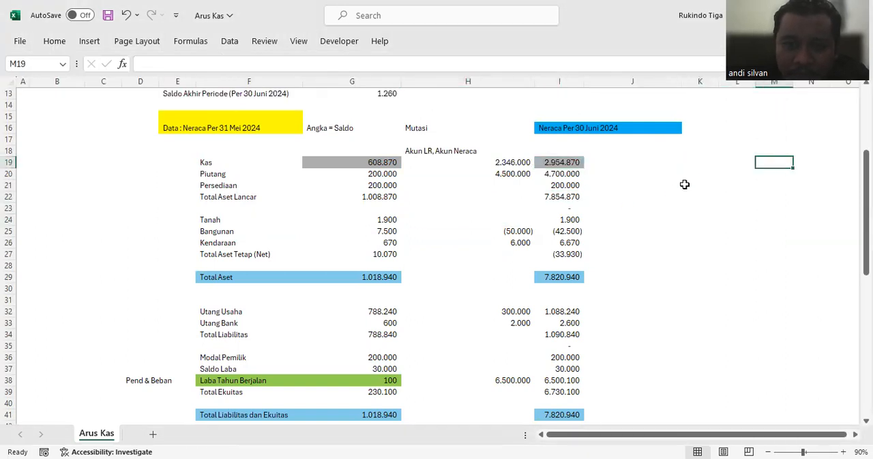
{"action": "key", "text": "Right"}
{"action": "key", "text": "Right"}
{"action": "key", "text": "Right"}
{"action": "key", "text": "Right"}
{"action": "key", "text": "Right"}
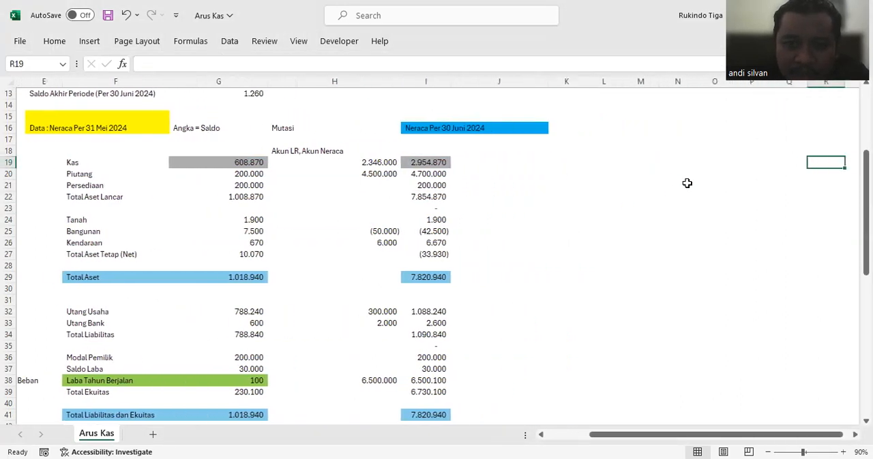
{"action": "left_click", "coordinate": [622, 126]}
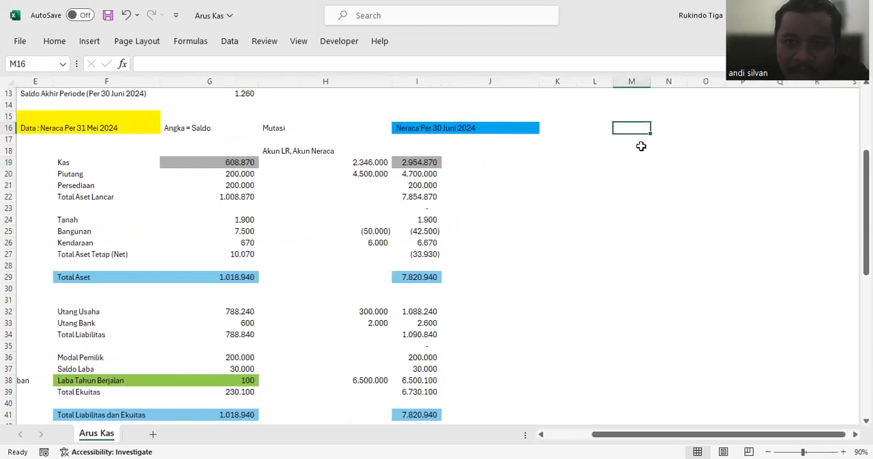
{"action": "type", "text": "L"}
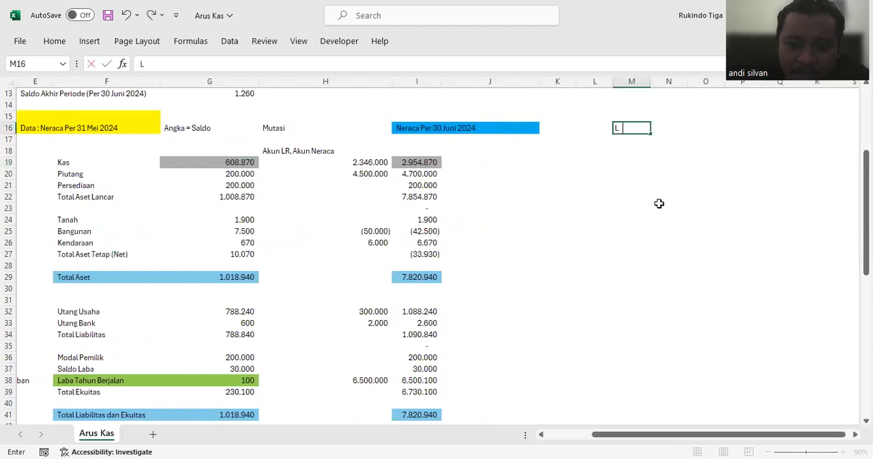
{"action": "type", "text": "aporan A"}
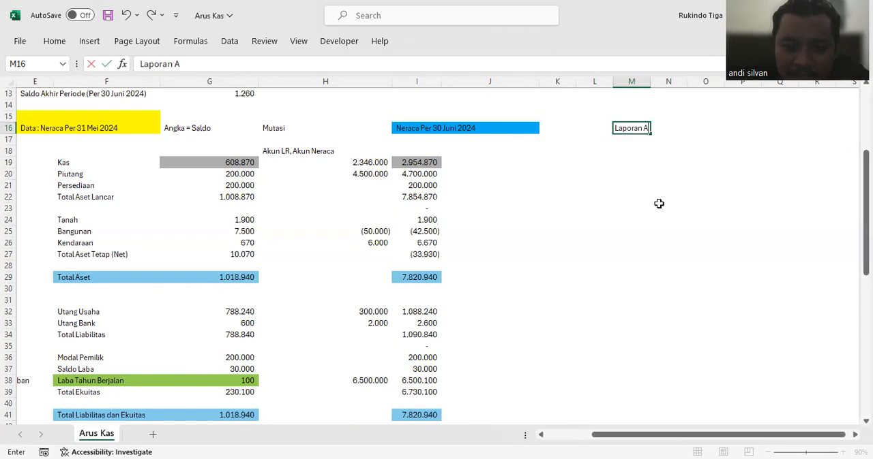
{"action": "type", "text": "rus Kas P"}
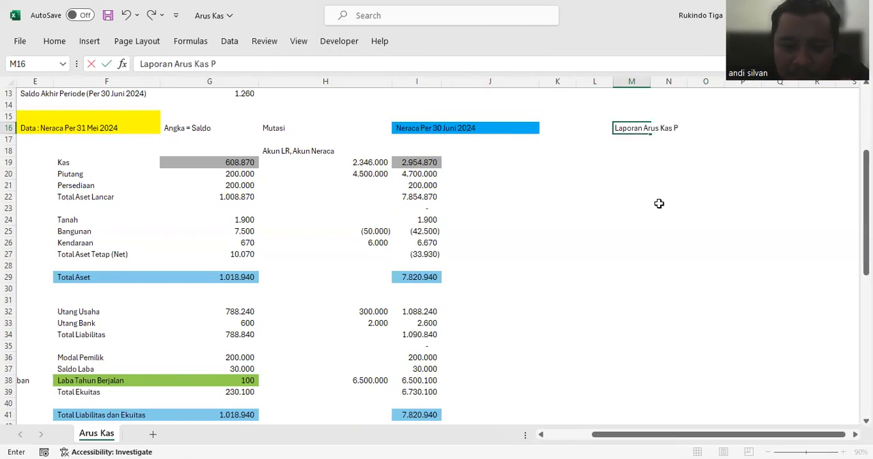
{"action": "type", "text": "er 30 Juni 202"}
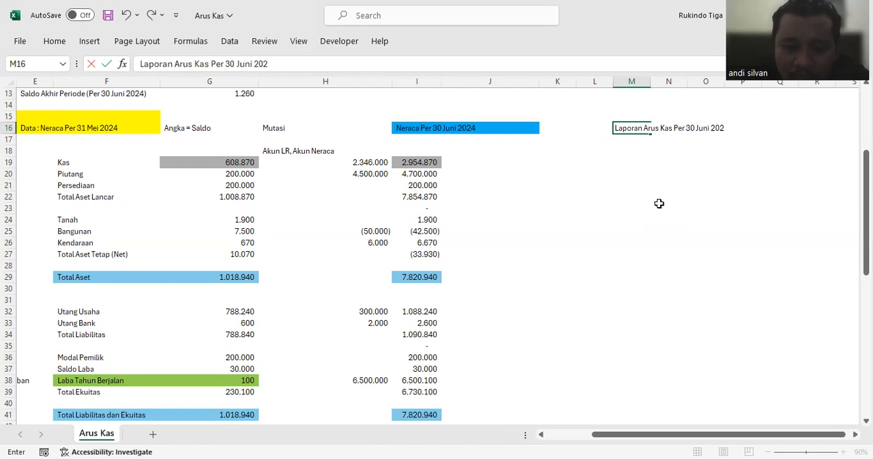
{"action": "type", "text": "4"}
{"action": "key", "text": "Return"}
Step: Enter the operating section labels "Aktivitas Operasional", "Penambahan Kas" and "Pengurangan Kas" in M19 through M21
{"action": "left_click", "coordinate": [627, 155]}
{"action": "left_click", "coordinate": [634, 164]}
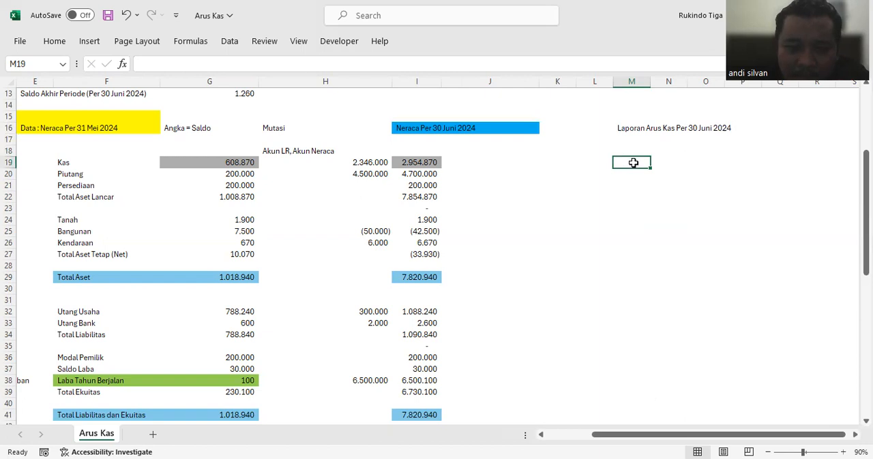
{"action": "type", "text": "Akt"}
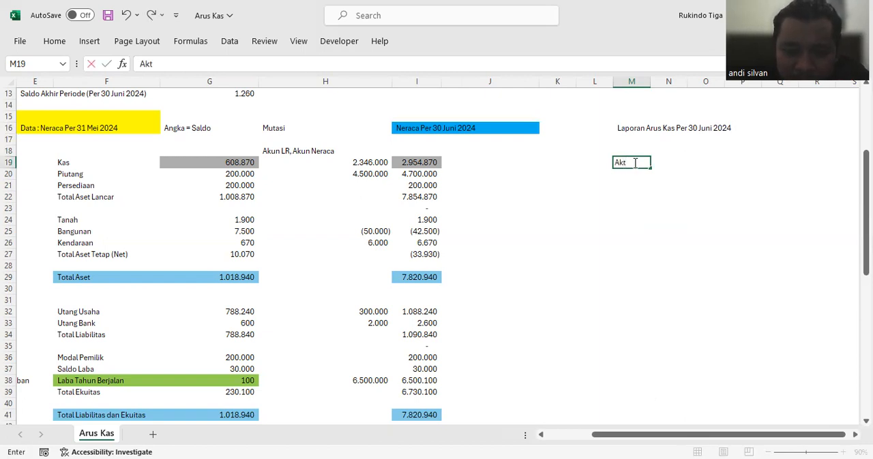
{"action": "type", "text": "ivitas Operasional"}
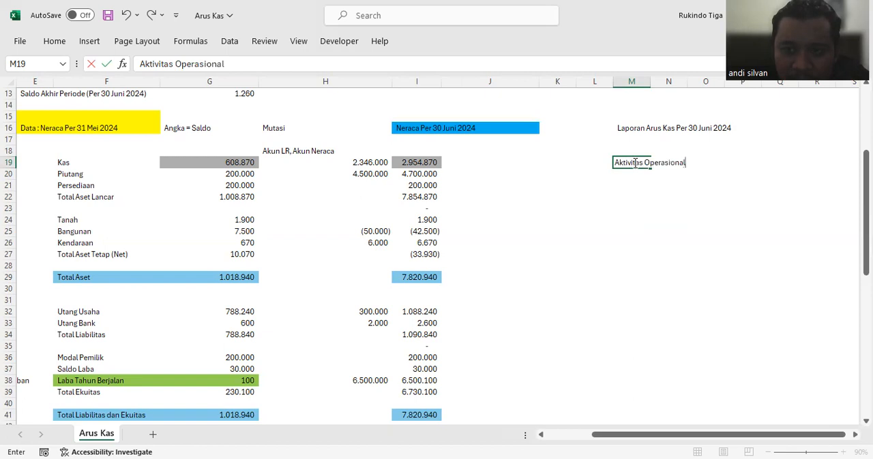
{"action": "key", "text": "Return"}
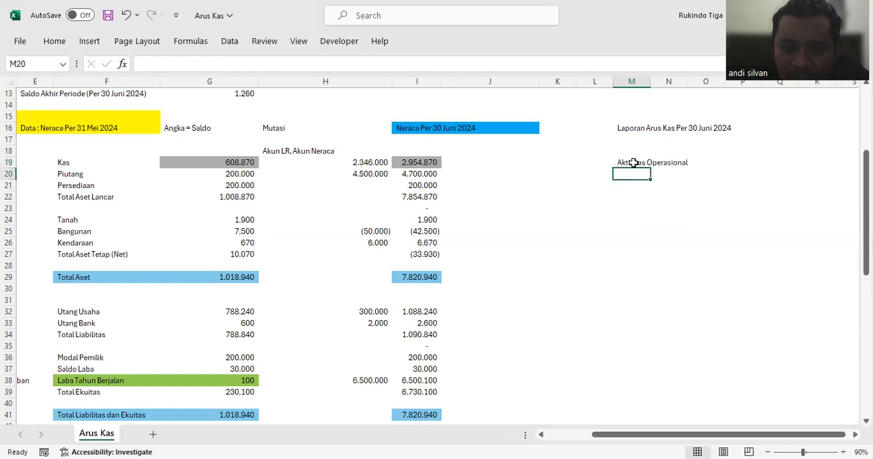
{"action": "type", "text": "Penam"}
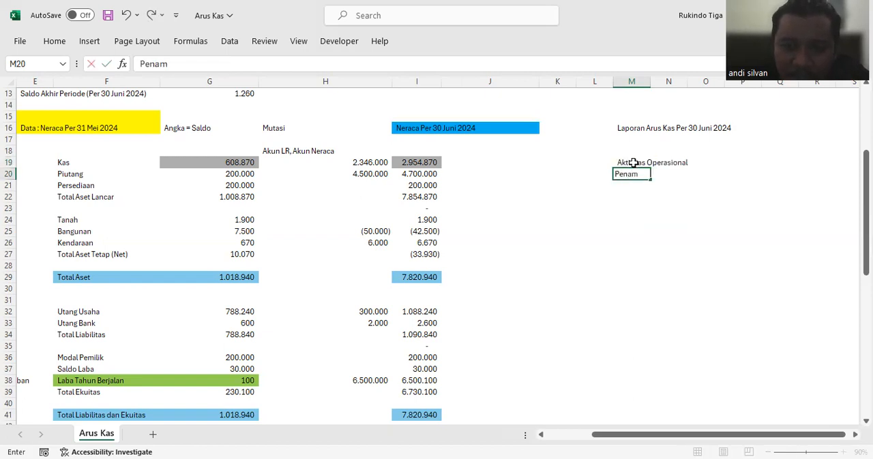
{"action": "type", "text": "bahan Kas"}
{"action": "key", "text": "Return"}
{"action": "type", "text": "Pengurangan Kas"}
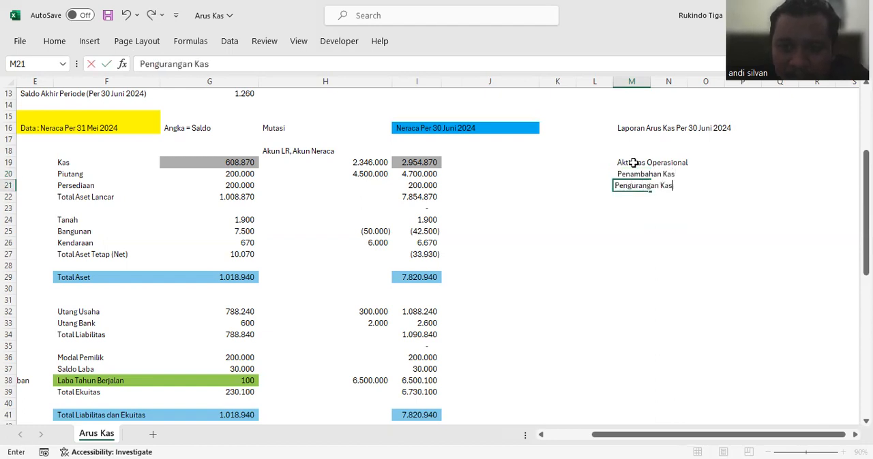
{"action": "key", "text": "Return"}
Step: Label M22 as "Kas Bersih Aktivitas Operasional" to close the operating section
{"action": "type", "text": "Sal"}
{"action": "key", "text": "BackSpace"}
{"action": "key", "text": "BackSpace"}
{"action": "key", "text": "BackSpace"}
{"action": "type", "text": "Kas Bersi"}
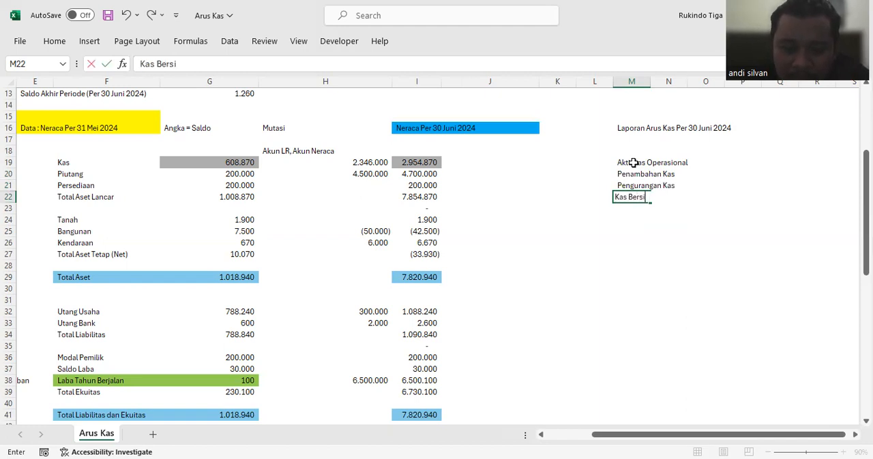
{"action": "type", "text": "h AKtivitas Operasional"}
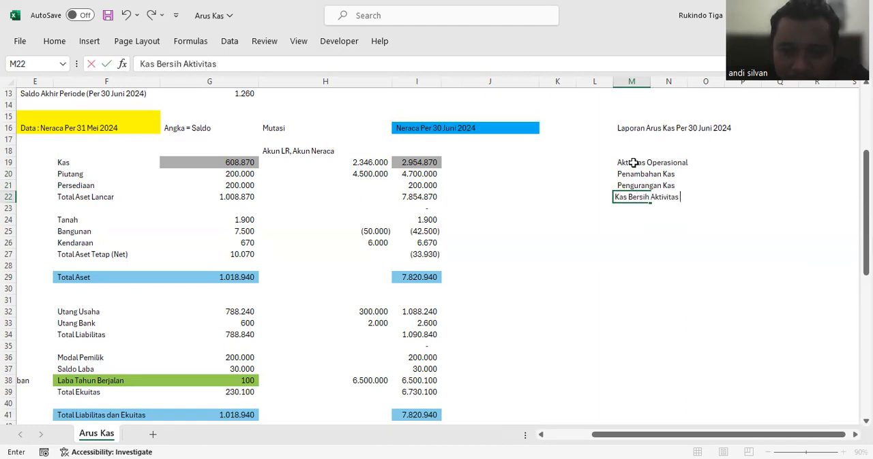
{"action": "key", "text": "Return"}
{"action": "key", "text": "Return"}
Step: Copy the operating section labels M19:M22 into the block starting at M24
{"action": "left_click_drag", "start_coordinate": [633, 163], "coordinate": [632, 196]}
{"action": "key", "text": "ctrl+c"}
{"action": "left_click", "coordinate": [622, 229]}
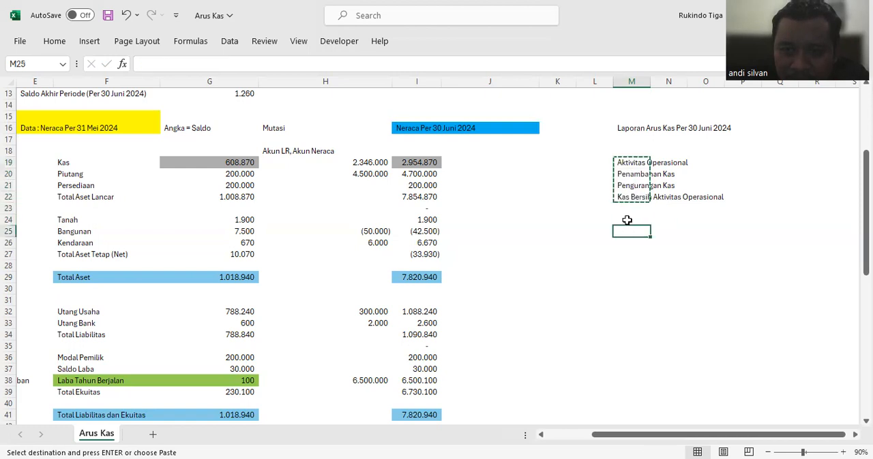
{"action": "left_click", "coordinate": [627, 221]}
{"action": "key", "text": "ctrl+v"}
Step: Change the copied section heading in M24 to "Aktivitas Investasi"
{"action": "left_click", "coordinate": [237, 64]}
{"action": "key", "text": "BackSpace"}
{"action": "key", "text": "BackSpace"}
{"action": "key", "text": "BackSpace"}
{"action": "key", "text": "BackSpace"}
{"action": "key", "text": "BackSpace"}
{"action": "key", "text": "BackSpace"}
{"action": "key", "text": "BackSpace"}
{"action": "type", "text": "Investasi"}
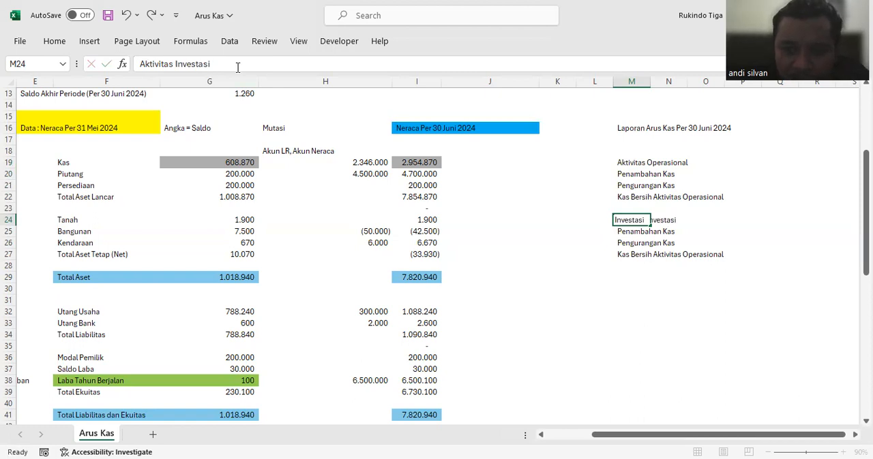
{"action": "key", "text": "Return"}
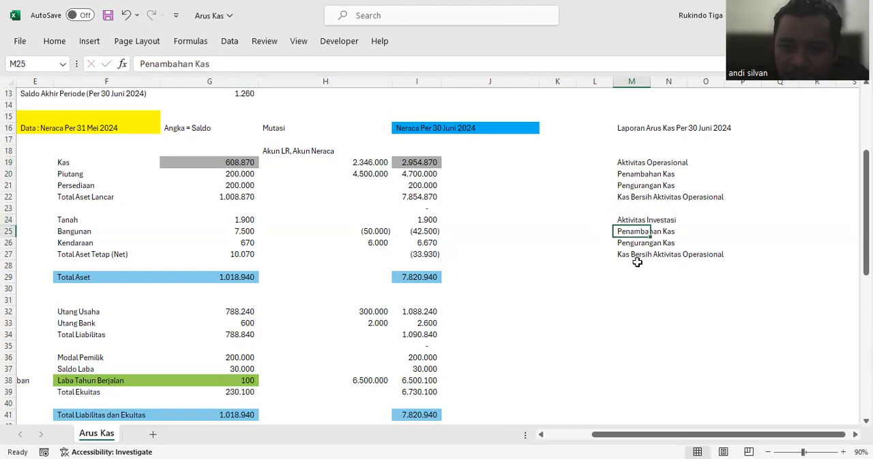
Step: Change the net cash label in M27 to "Kas Bersih Aktivitas Investasi"
{"action": "left_click", "coordinate": [629, 253]}
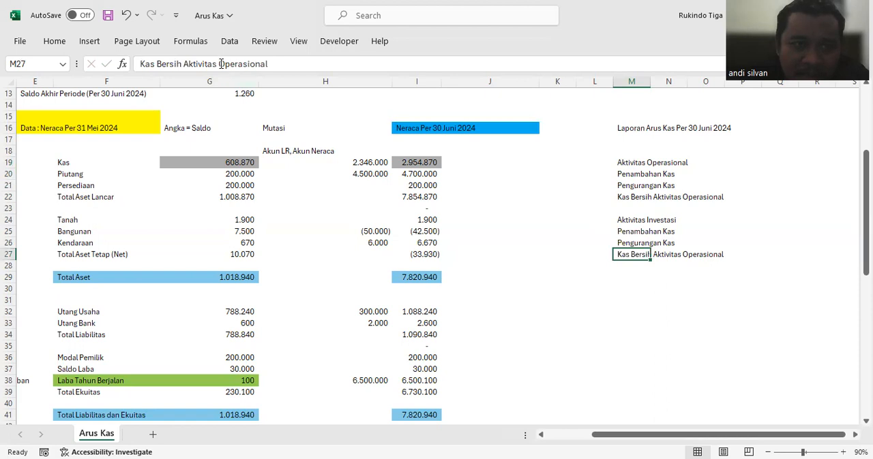
{"action": "left_click_drag", "start_coordinate": [220, 64], "coordinate": [319, 73]}
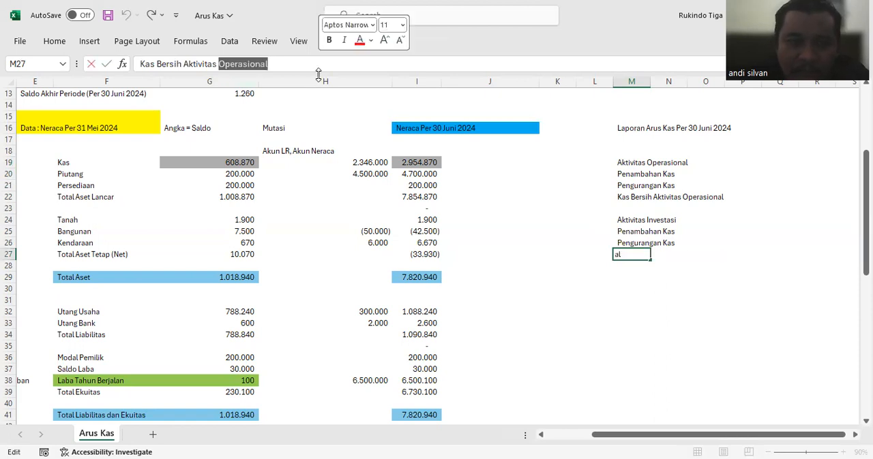
{"action": "key", "text": "BackSpace"}
{"action": "type", "text": "Investas"}
{"action": "key", "text": "Return"}
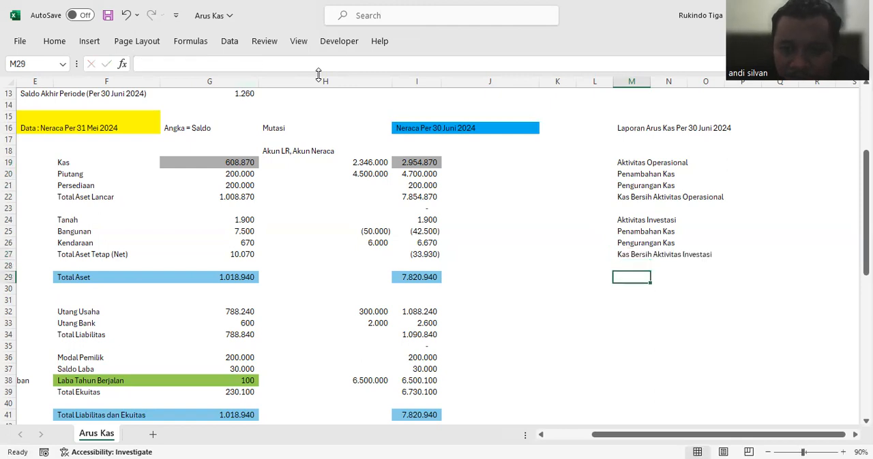
Step: Copy the investing section labels M24:M27 into the block starting at M29
{"action": "left_click_drag", "start_coordinate": [615, 219], "coordinate": [634, 254]}
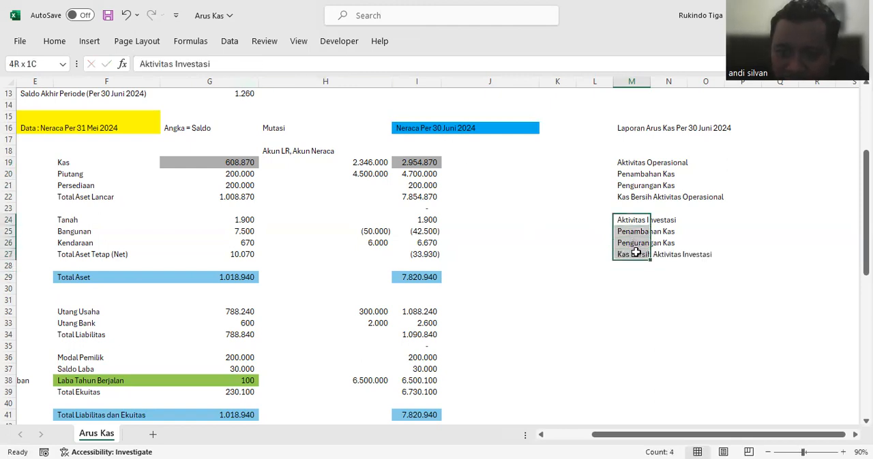
{"action": "key", "text": "ctrl+c"}
{"action": "left_click", "coordinate": [632, 278]}
{"action": "key", "text": "ctrl+v"}
Step: Change the copied section heading in M29 to "Aktivitas Pendanaan"
{"action": "left_click", "coordinate": [632, 277]}
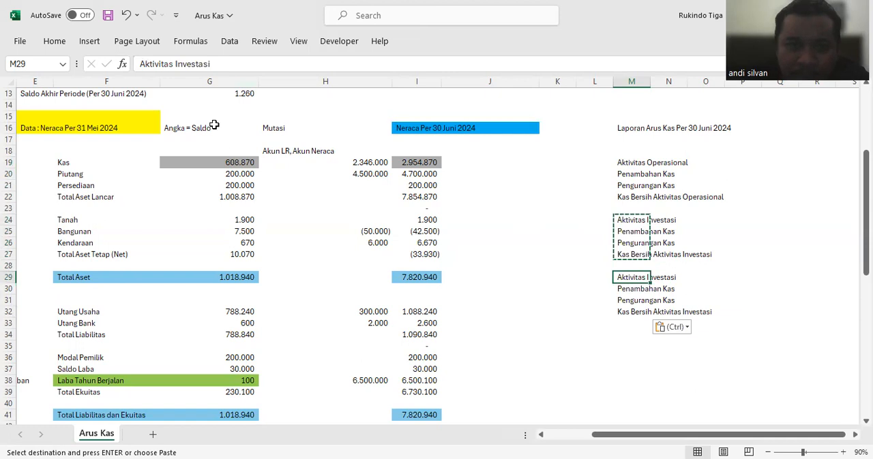
{"action": "left_click", "coordinate": [220, 64]}
{"action": "key", "text": "BackSpace"}
{"action": "key", "text": "BackSpace"}
{"action": "key", "text": "BackSpace"}
{"action": "key", "text": "BackSpace"}
{"action": "key", "text": "BackSpace"}
{"action": "type", "text": "Pendanaan"}
{"action": "key", "text": "Return"}
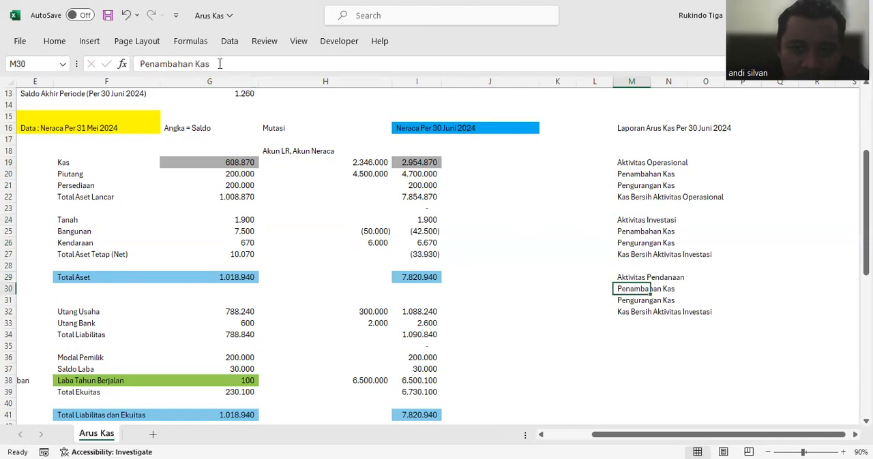
Step: Change the net cash label in M32 to "Kas Bersih Aktivitas Pendanaan"
{"action": "left_click", "coordinate": [621, 310]}
{"action": "left_click_drag", "start_coordinate": [217, 63], "coordinate": [287, 71]}
{"action": "key", "text": "BackSpace"}
{"action": "type", "text": "Pendanaan"}
{"action": "key", "text": "Return"}
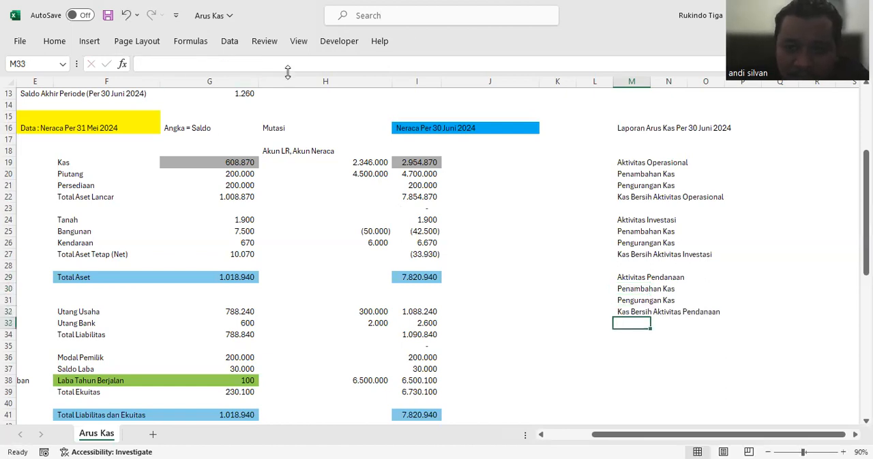
Step: Add the label "Kenaikan (Penurunan) Kas" in M34 below the financing section
{"action": "left_click", "coordinate": [647, 336]}
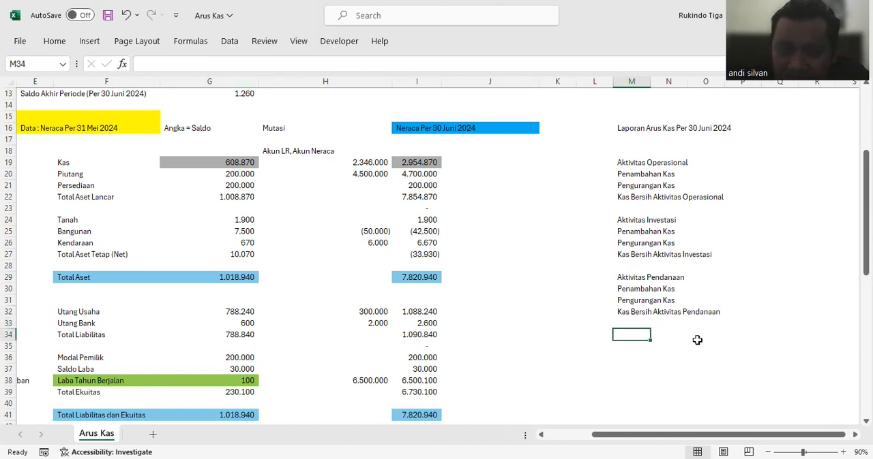
{"action": "type", "text": "Kenaiakn"}
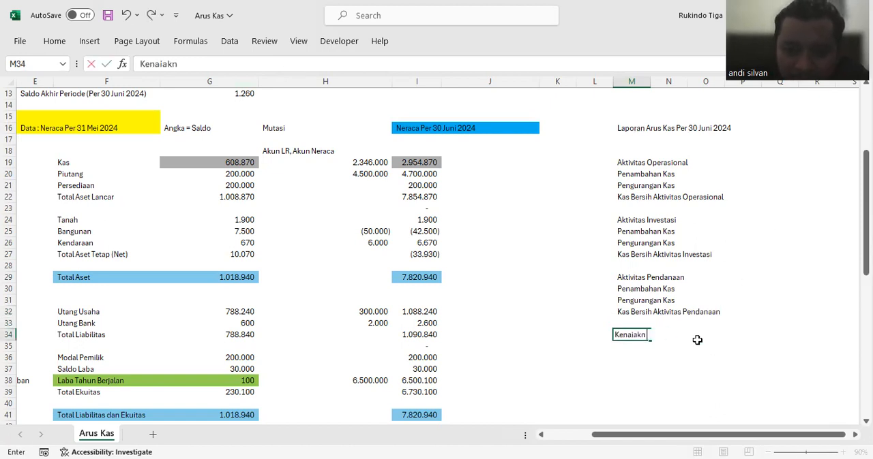
{"action": "key", "text": "BackSpace"}
{"action": "key", "text": "BackSpace"}
{"action": "key", "text": "BackSpace"}
{"action": "type", "text": "kan (Penurunan"}
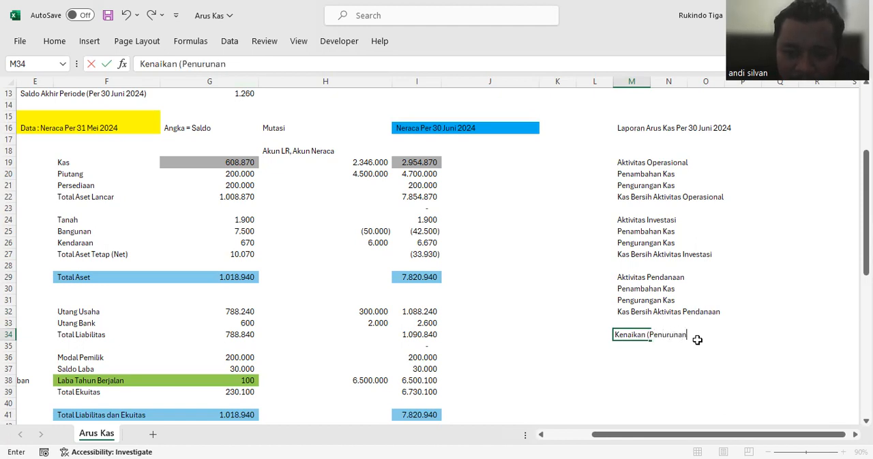
{"action": "type", "text": ") Kas"}
{"action": "key", "text": "Return"}
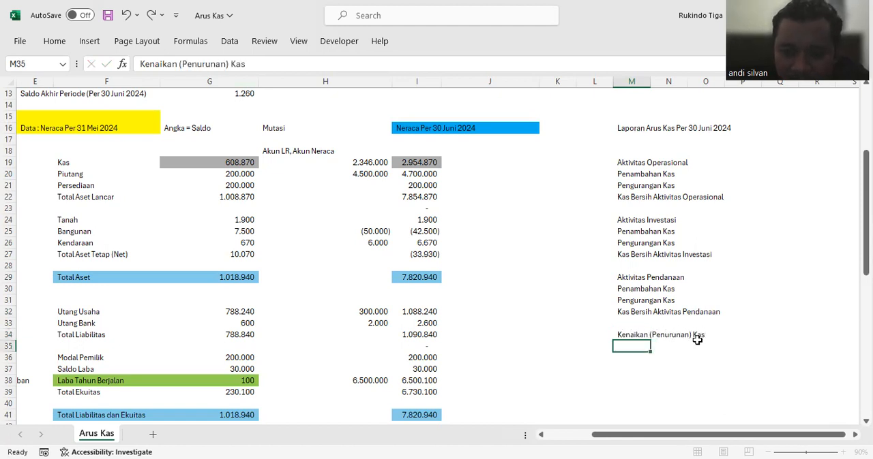
{"action": "key", "text": "Return"}
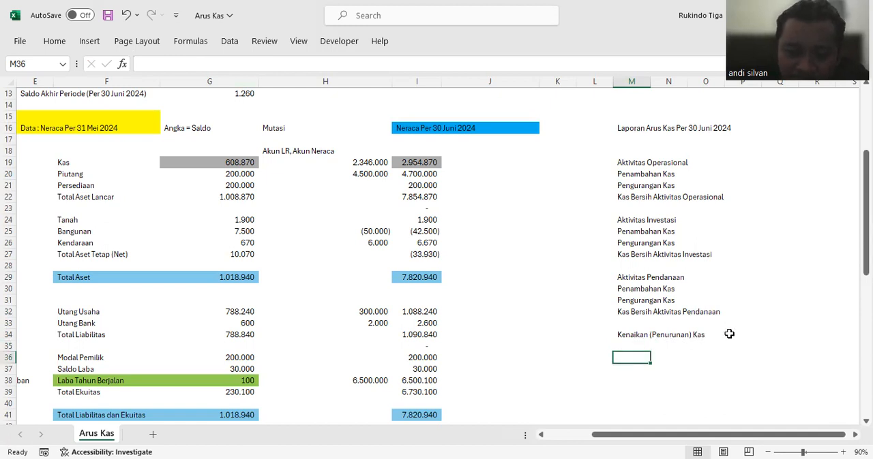
Step: Add the label "Saldo Awal Periode (Per 31 Mei 2024)" in M36 below the cash increase line
{"action": "type", "text": "Saldo Awal Periode (Per"}
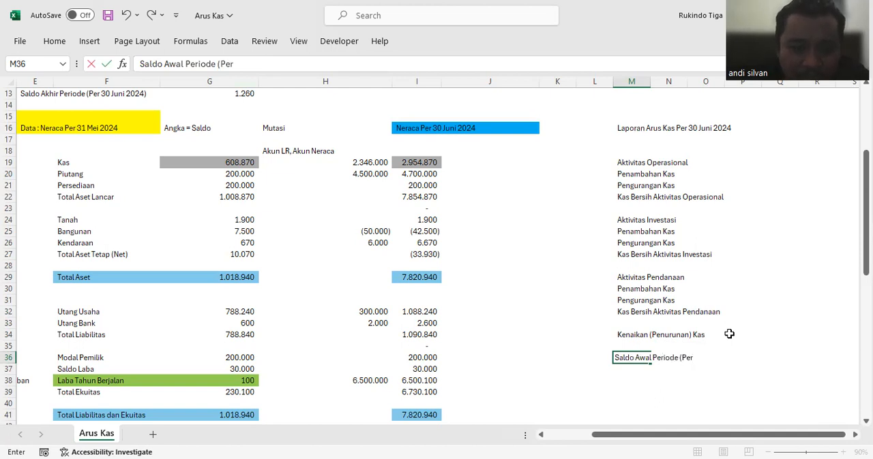
{"action": "type", "text": " 31 Mei 2024"}
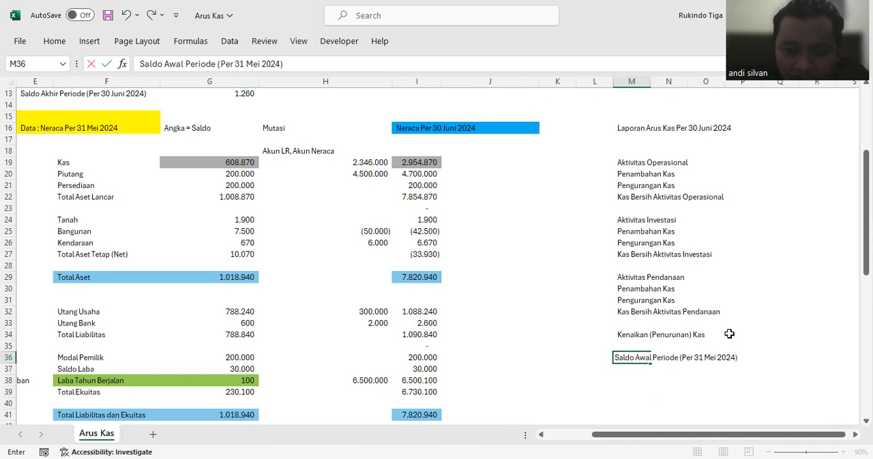
{"action": "key", "text": "Return"}
{"action": "key", "text": "Return"}
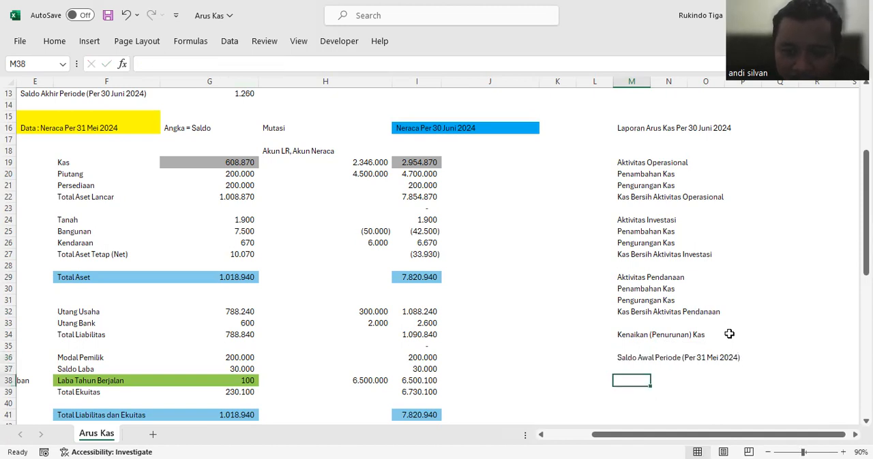
Step: Add the label "Saldo Akhir Periode (Per 30 Juni 2024)" in M38 below the opening balance line
{"action": "type", "text": "Saldo Ak"}
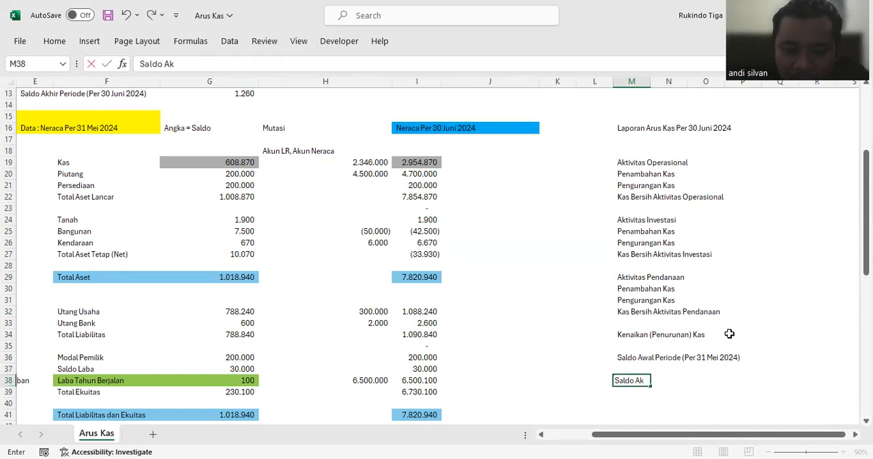
{"action": "type", "text": "hir Periode (Per"}
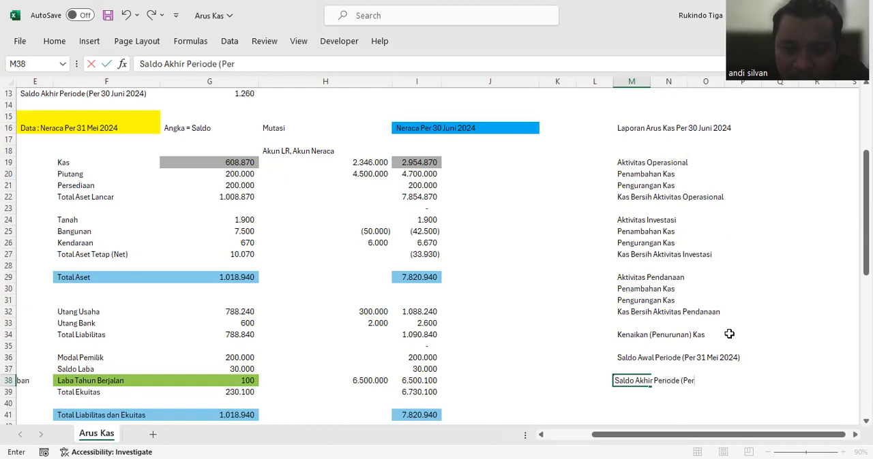
{"action": "type", "text": " 30 Juni 2024"}
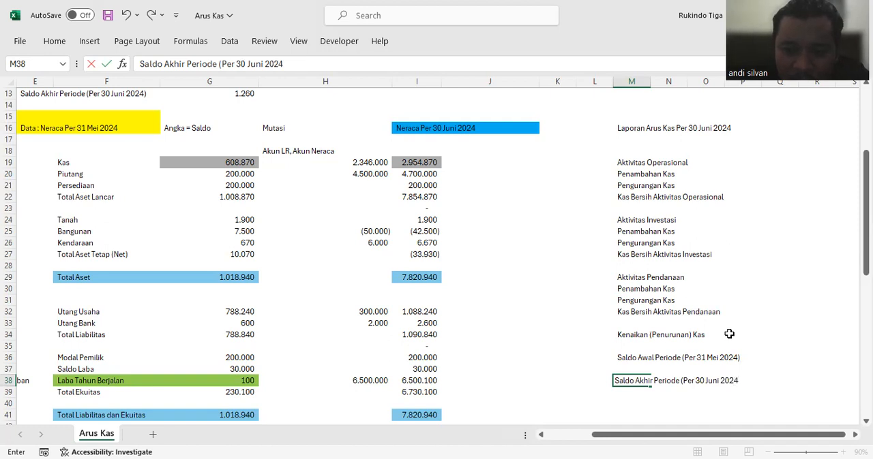
{"action": "type", "text": ")"}
{"action": "key", "text": "Return"}
Step: Widen column M to fit the full text of the cash flow report labels
{"action": "left_click", "coordinate": [682, 165]}
{"action": "left_click", "coordinate": [740, 172]}
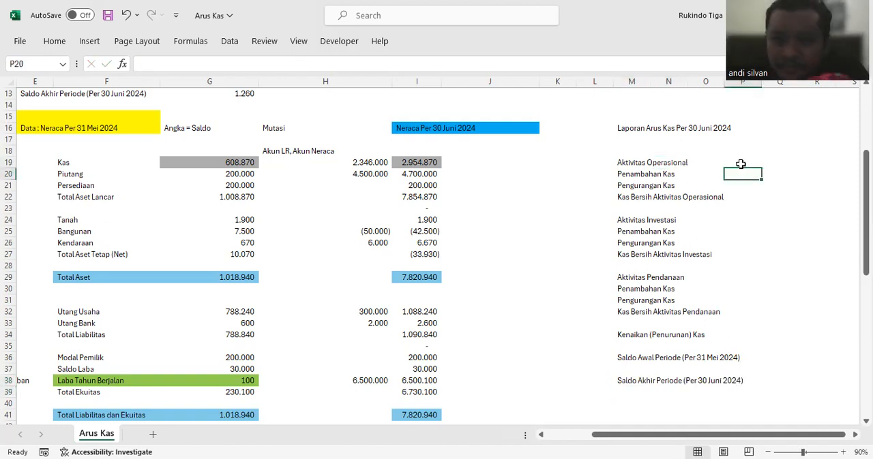
{"action": "key", "text": "Right"}
{"action": "key", "text": "Right"}
{"action": "key", "text": "Right"}
{"action": "key", "text": "Right"}
{"action": "key", "text": "Right"}
{"action": "key", "text": "Right"}
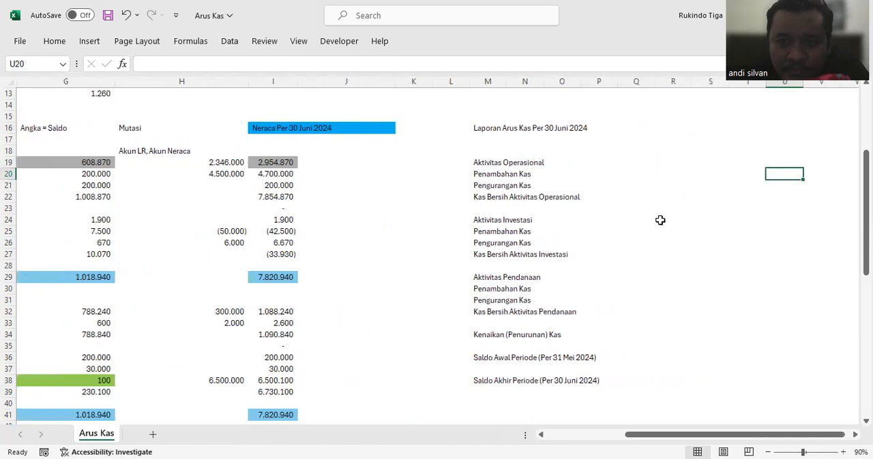
{"action": "double_click", "coordinate": [506, 82]}
{"action": "left_click", "coordinate": [641, 196]}
{"action": "left_click", "coordinate": [646, 165]}
{"action": "left_click", "coordinate": [632, 184]}
{"action": "left_click", "coordinate": [632, 172]}
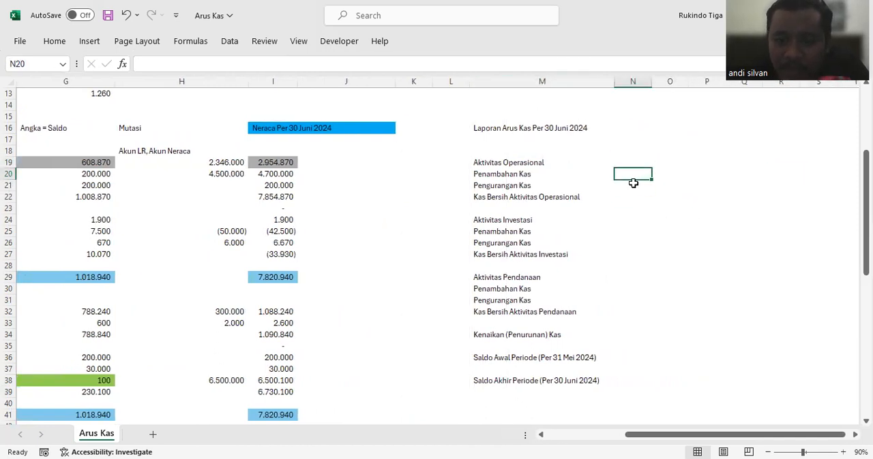
Step: Link the operating "Penambahan Kas" amount in N20 to the revenue received in cash in J46
{"action": "key", "text": "Left"}
{"action": "key", "text": "Left"}
{"action": "key", "text": "Left"}
{"action": "key", "text": "Left"}
{"action": "key", "text": "Left"}
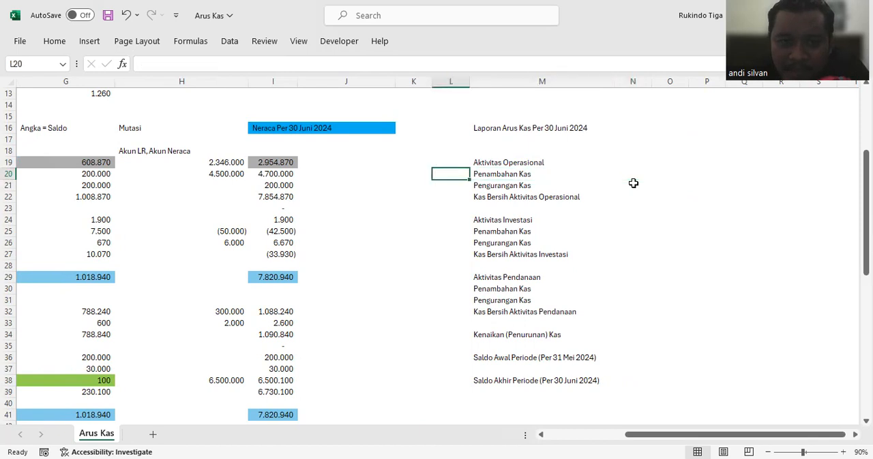
{"action": "scroll", "coordinate": [450, 216], "scroll_direction": "down", "scroll_amount": 6}
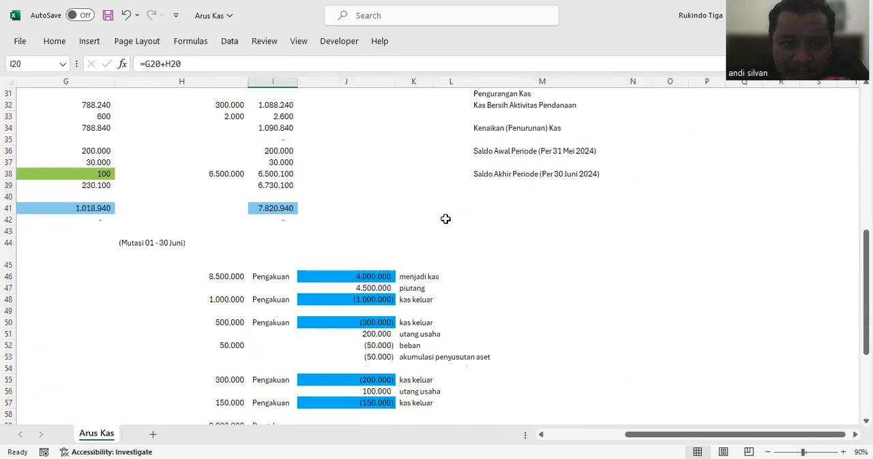
{"action": "scroll", "coordinate": [384, 285], "scroll_direction": "down", "scroll_amount": 2}
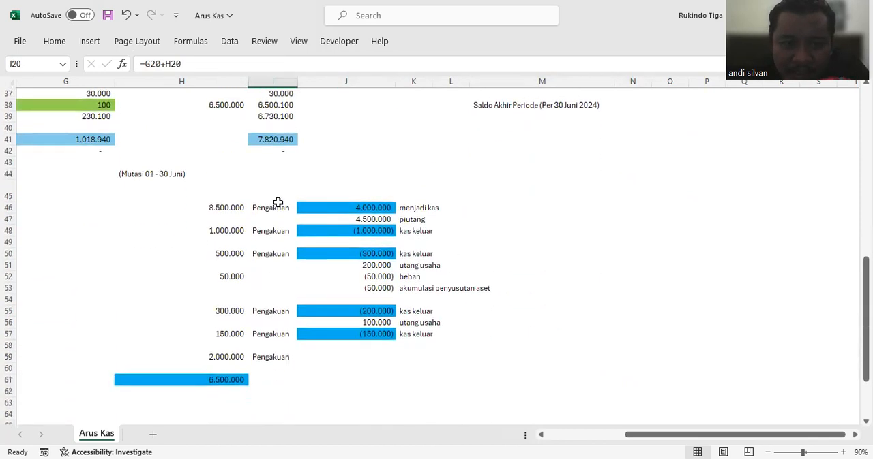
{"action": "scroll", "coordinate": [570, 204], "scroll_direction": "up", "scroll_amount": 6}
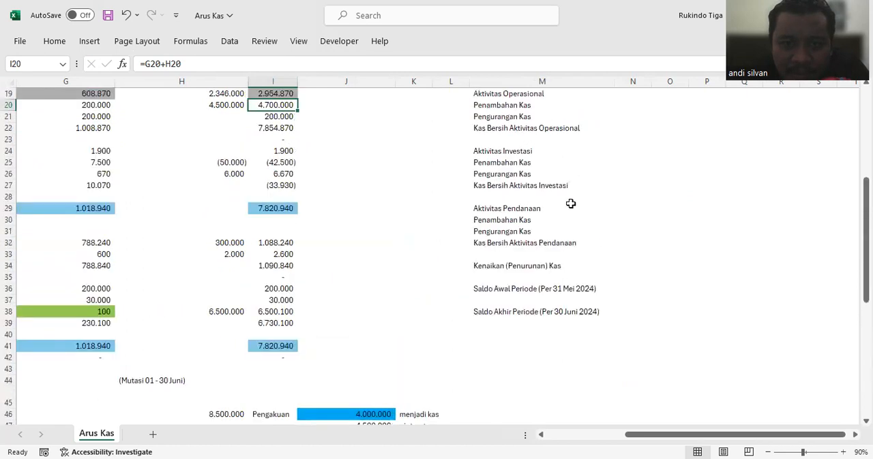
{"action": "scroll", "coordinate": [571, 204], "scroll_direction": "up", "scroll_amount": 2}
{"action": "left_click", "coordinate": [641, 175]}
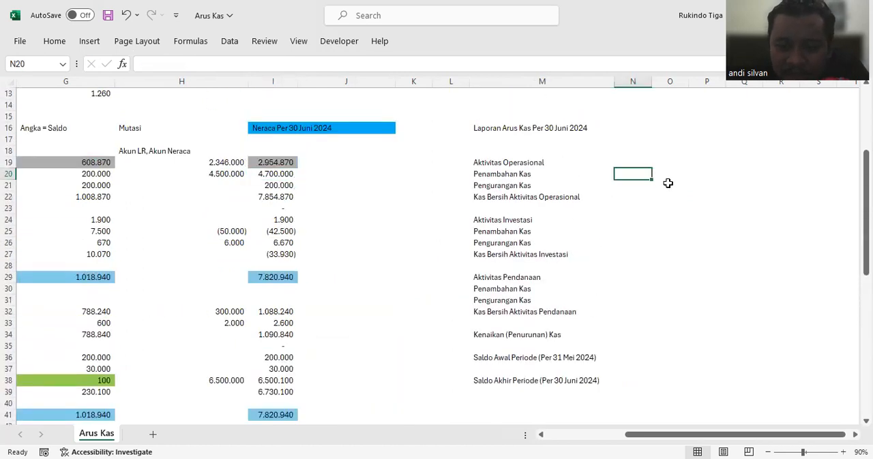
{"action": "type", "text": "="}
{"action": "scroll", "coordinate": [371, 225], "scroll_direction": "down", "scroll_amount": 6}
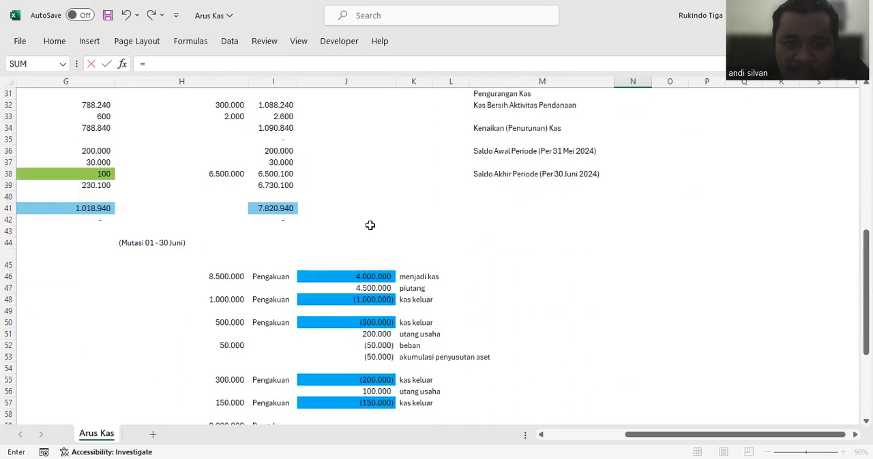
{"action": "scroll", "coordinate": [370, 225], "scroll_direction": "down", "scroll_amount": 1}
{"action": "left_click", "coordinate": [370, 242]}
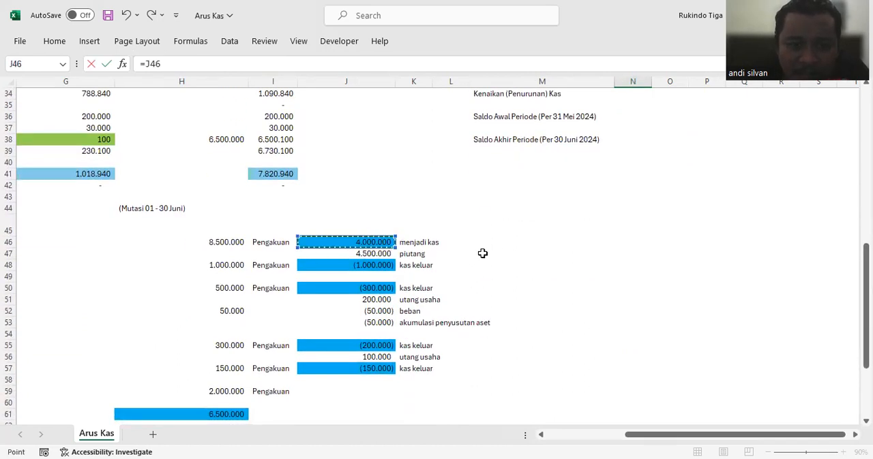
{"action": "key", "text": "Return"}
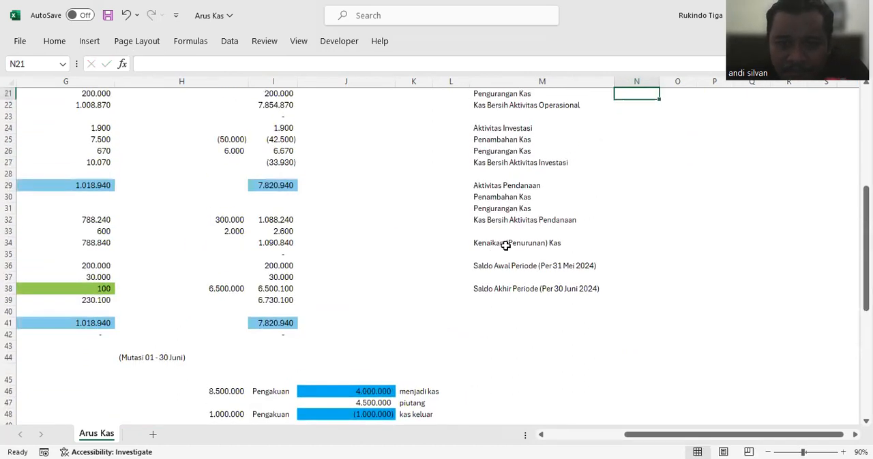
Step: Calculate the operating "Pengurangan Kas" in N21 by adding the cash outflows with =J48+J50+J55+J57
{"action": "scroll", "coordinate": [582, 229], "scroll_direction": "up", "scroll_amount": 1}
{"action": "type", "text": "="}
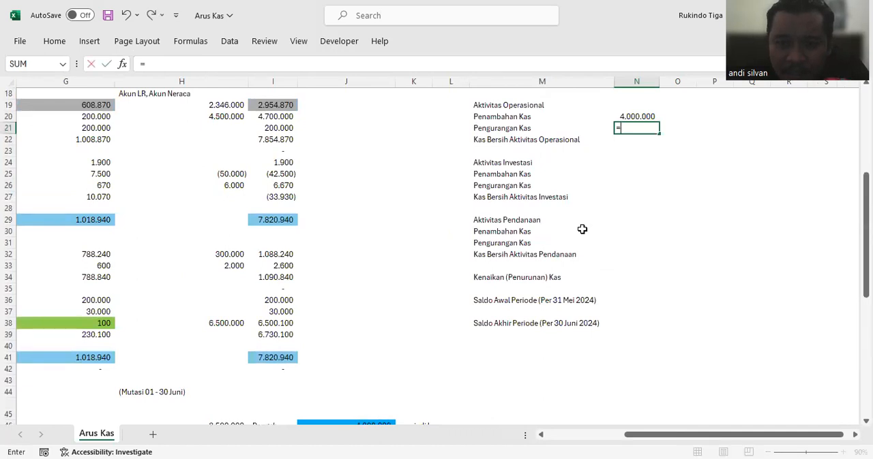
{"action": "scroll", "coordinate": [409, 277], "scroll_direction": "down", "scroll_amount": 5}
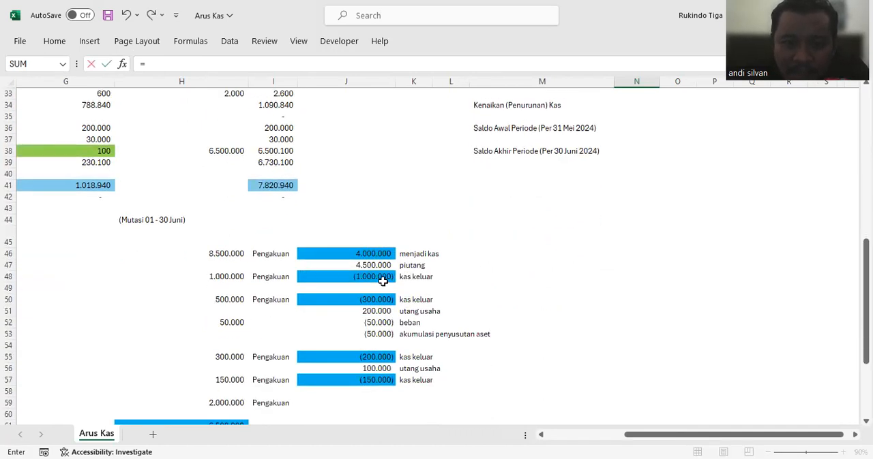
{"action": "left_click", "coordinate": [379, 277]}
{"action": "type", "text": "+"}
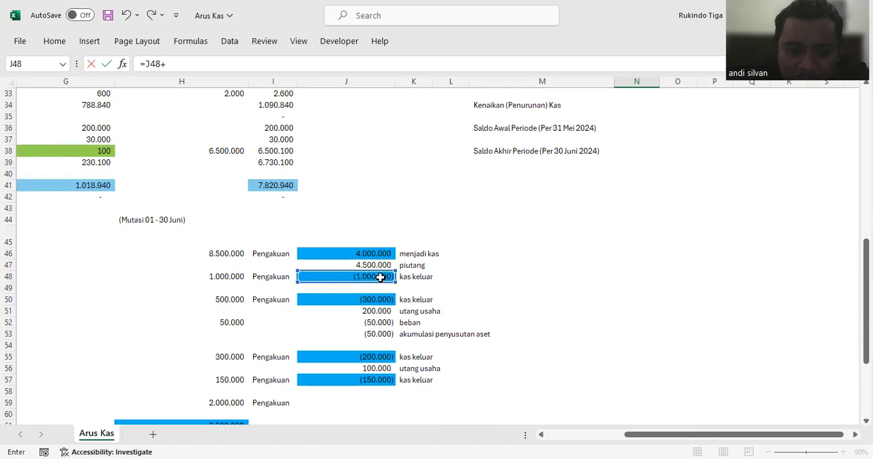
{"action": "left_click", "coordinate": [388, 300]}
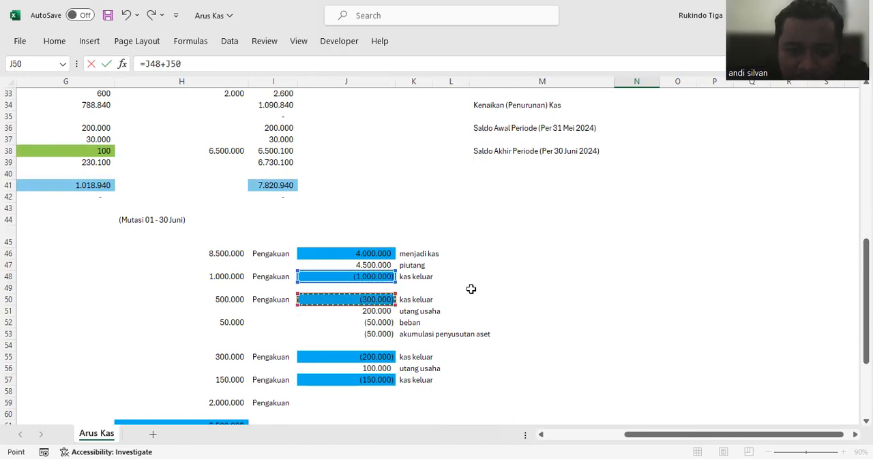
{"action": "type", "text": "+"}
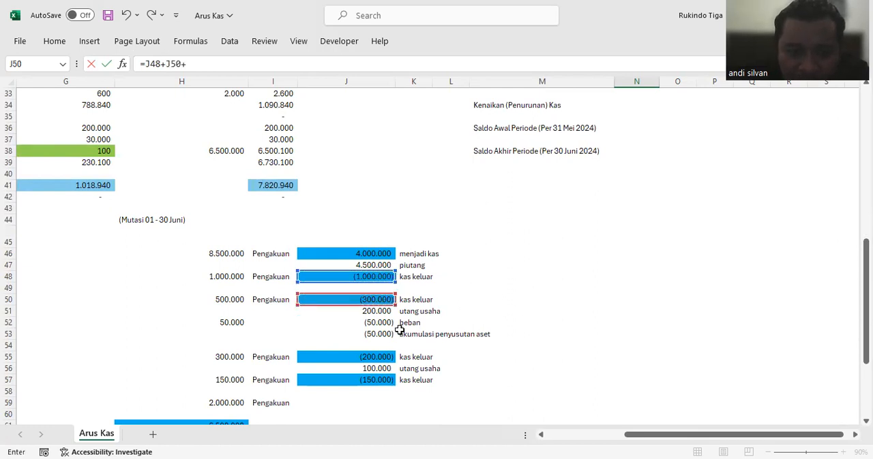
{"action": "left_click", "coordinate": [366, 356]}
{"action": "type", "text": "+"}
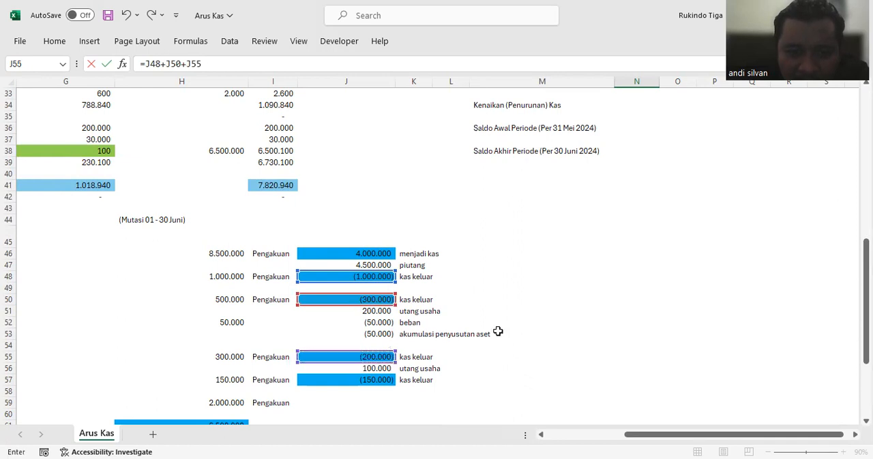
{"action": "left_click", "coordinate": [385, 380]}
{"action": "key", "text": "Return"}
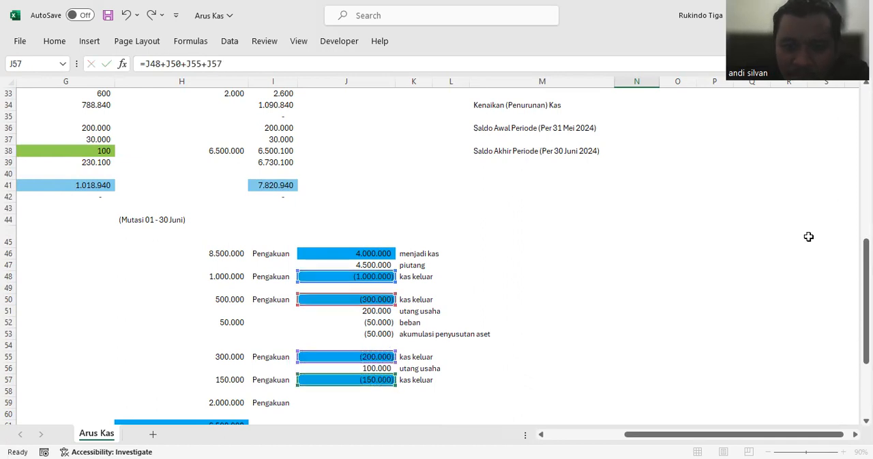
{"action": "left_click_drag", "start_coordinate": [658, 81], "coordinate": [661, 82]}
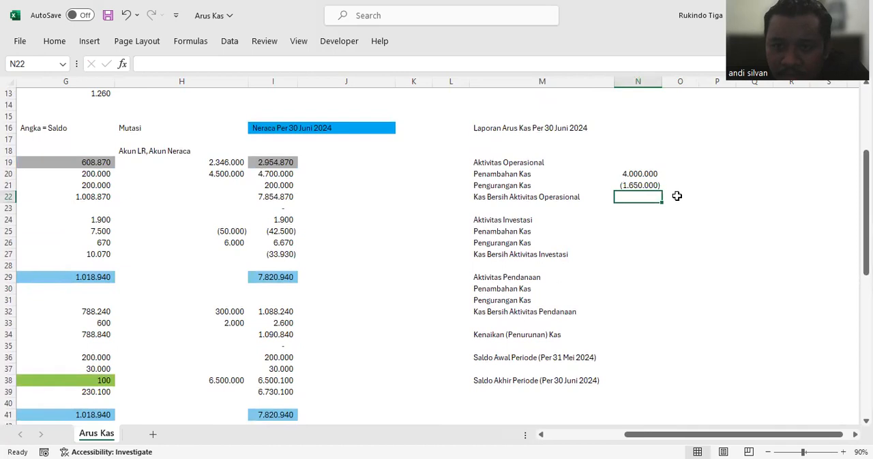
Step: Total "Kas Bersih Aktivitas Operasional" in N22 with a SUM of N20:N21
{"action": "type", "text": "="}
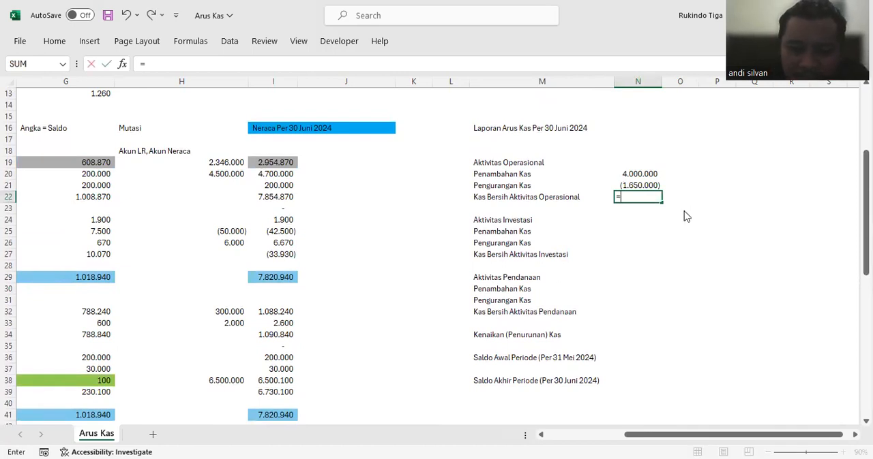
{"action": "type", "text": "sum("}
{"action": "left_click", "coordinate": [639, 175]}
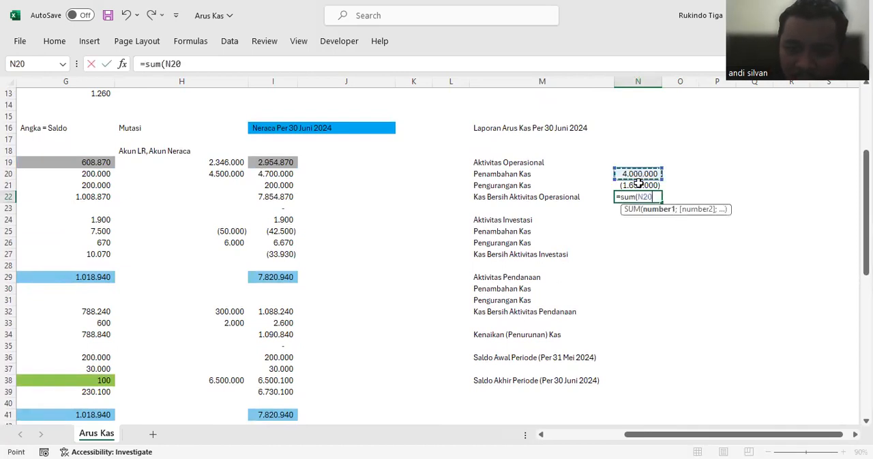
{"action": "left_click_drag", "start_coordinate": [638, 183], "coordinate": [638, 184]}
{"action": "key", "text": "Return"}
{"action": "left_click", "coordinate": [638, 185]}
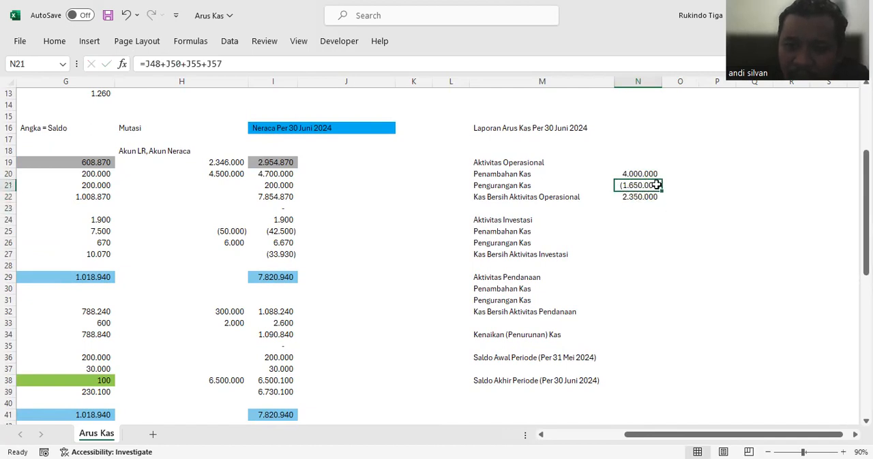
Step: Set the investing "Penambahan Kas" amount in N25 to =0
{"action": "left_click", "coordinate": [646, 233]}
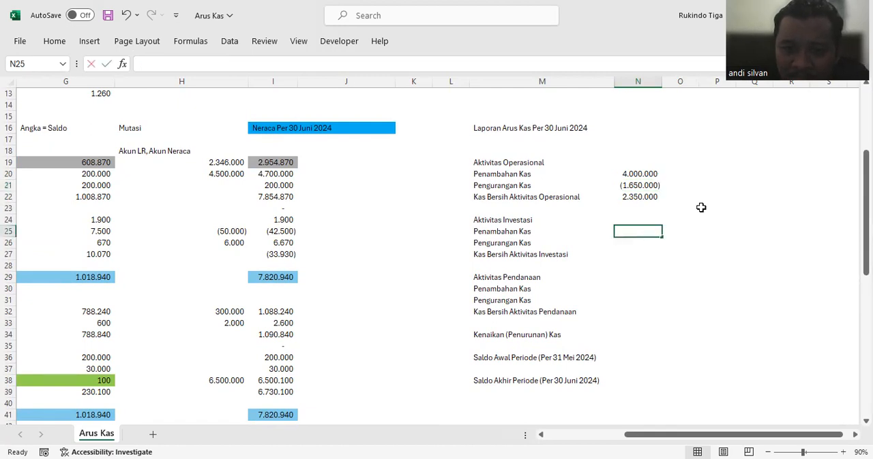
{"action": "type", "text": "="}
{"action": "scroll", "coordinate": [409, 210], "scroll_direction": "down", "scroll_amount": 5}
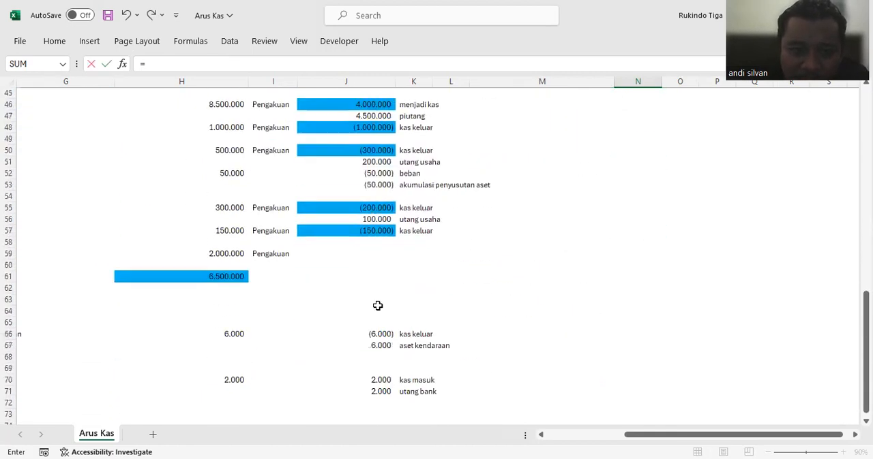
{"action": "scroll", "coordinate": [625, 231], "scroll_direction": "up", "scroll_amount": 9}
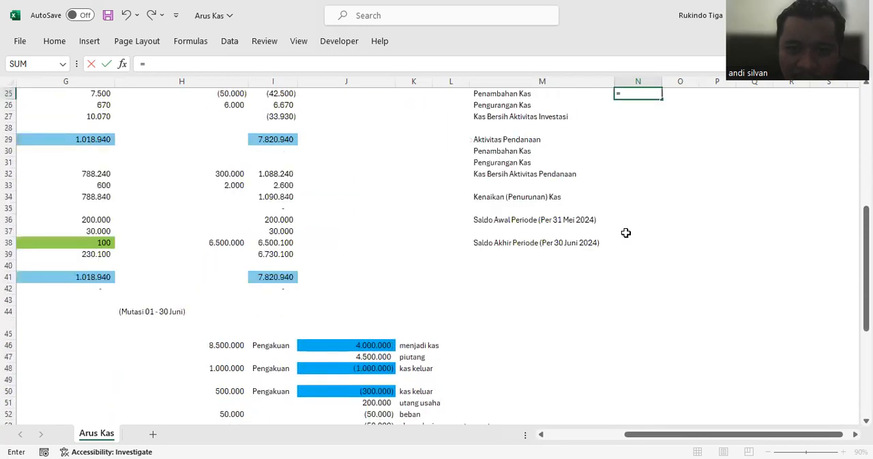
{"action": "type", "text": "0"}
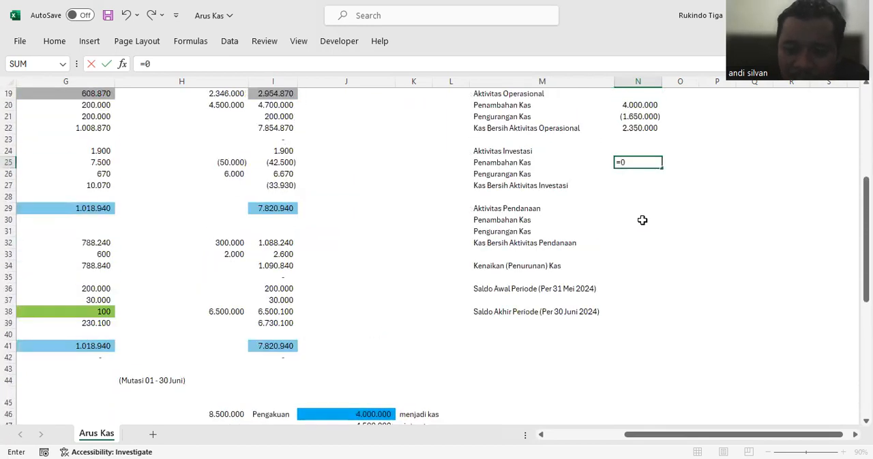
{"action": "key", "text": "Return"}
Step: Link the investing "Pengurangan Kas" amount in N26 to the vehicle purchase cash outflow in J66
{"action": "type", "text": "="}
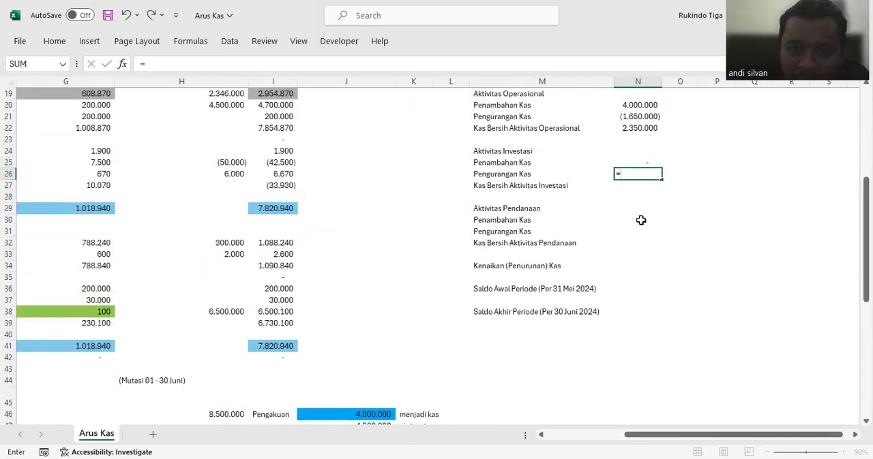
{"action": "scroll", "coordinate": [350, 240], "scroll_direction": "down", "scroll_amount": 12}
{"action": "left_click", "coordinate": [364, 229]}
{"action": "key", "text": "Left"}
{"action": "key", "text": "Left"}
{"action": "key", "text": "Left"}
{"action": "key", "text": "Left"}
{"action": "key", "text": "Left"}
{"action": "key", "text": "Left"}
{"action": "key", "text": "Right"}
{"action": "key", "text": "Right"}
{"action": "key", "text": "Right"}
{"action": "key", "text": "Right"}
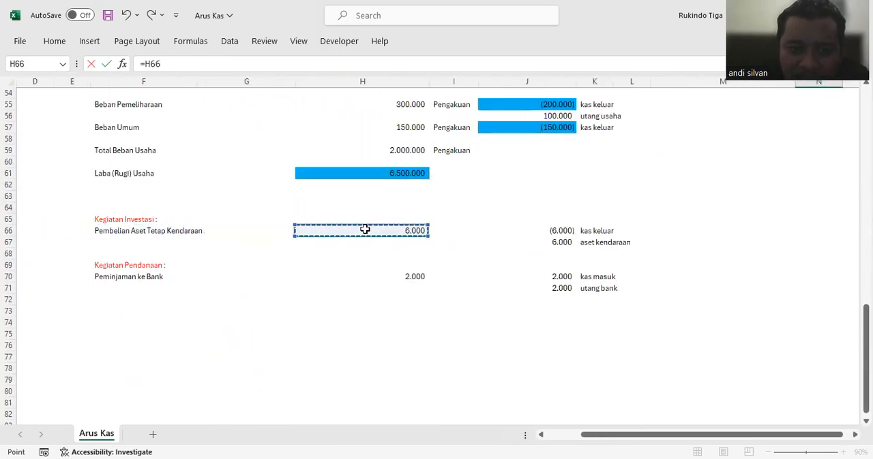
{"action": "key", "text": "Right"}
{"action": "key", "text": "Right"}
{"action": "key", "text": "Return"}
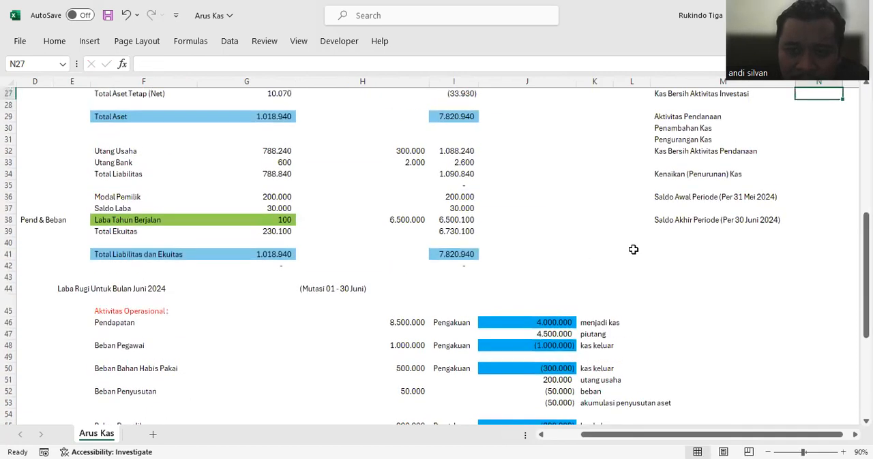
Step: Total "Kas Bersih Aktivitas Investasi" in N27 with a SUM of N25:N26
{"action": "scroll", "coordinate": [670, 225], "scroll_direction": "up", "scroll_amount": 3}
{"action": "scroll", "coordinate": [725, 225], "scroll_direction": "right", "scroll_amount": 2}
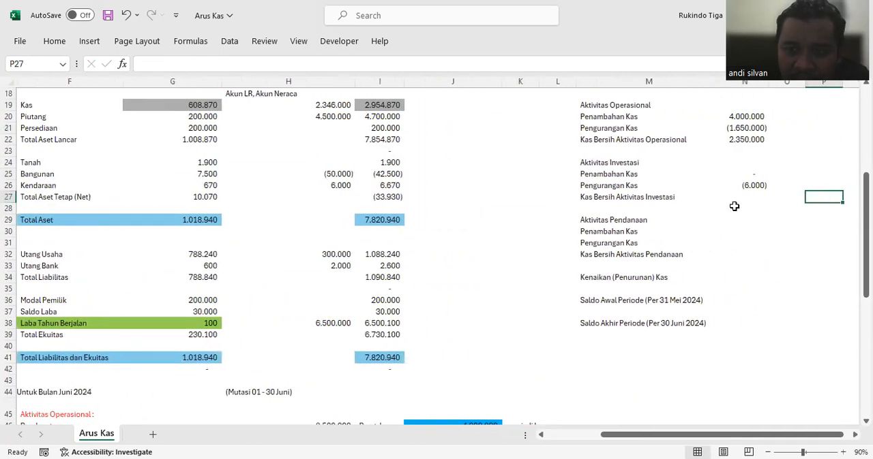
{"action": "type", "text": "="}
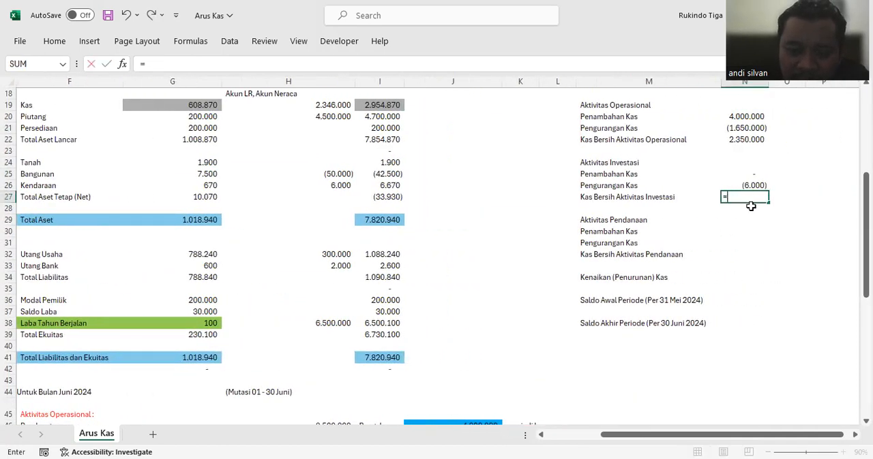
{"action": "type", "text": "sum("}
{"action": "left_click_drag", "start_coordinate": [741, 172], "coordinate": [744, 186]}
{"action": "key", "text": "Return"}
{"action": "left_click", "coordinate": [744, 196]}
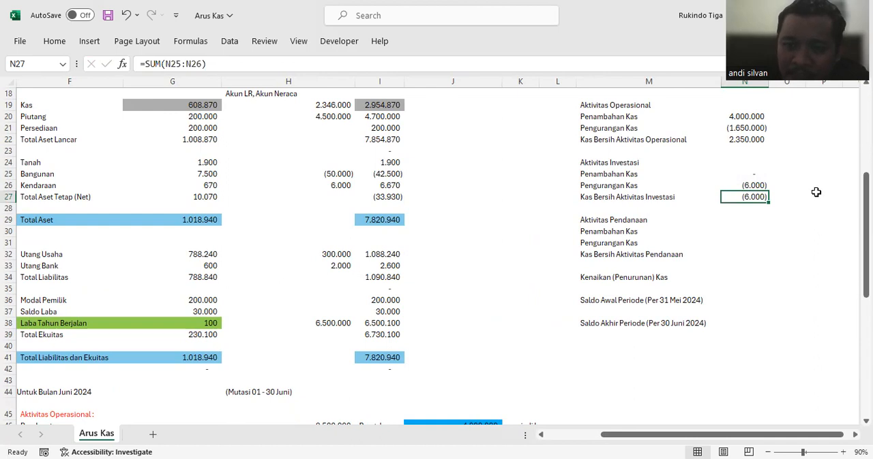
{"action": "left_click", "coordinate": [743, 171]}
Step: Link the financing "Penambahan Kas" in N30 to the bank loan cash inflow in J70, and set "Pengurangan Kas" in N31 to 0
{"action": "left_click", "coordinate": [740, 231]}
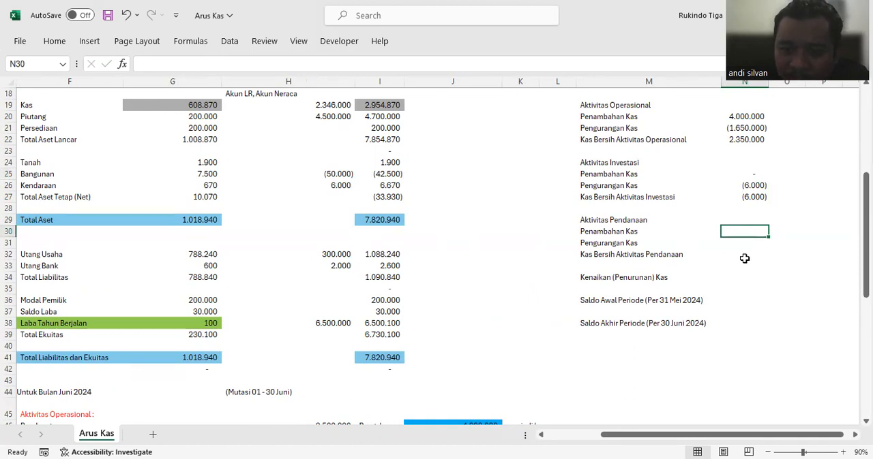
{"action": "type", "text": "="}
{"action": "scroll", "coordinate": [372, 225], "scroll_direction": "down", "scroll_amount": 12}
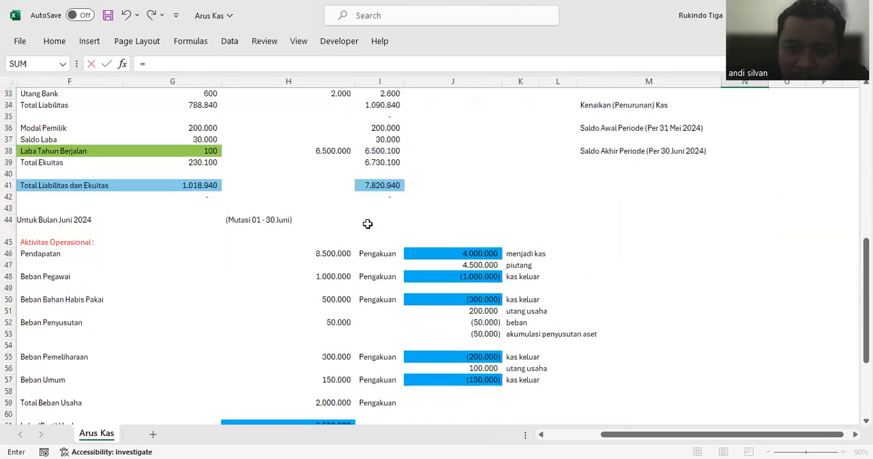
{"action": "left_click", "coordinate": [476, 288]}
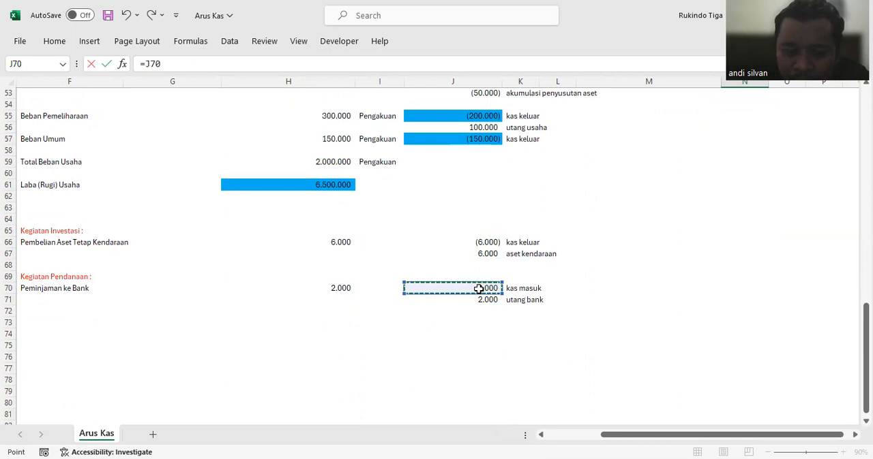
{"action": "key", "text": "Return"}
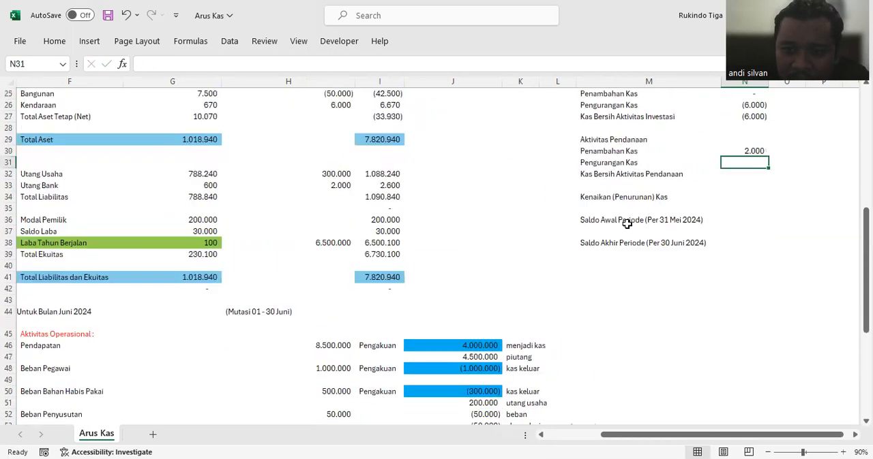
{"action": "type", "text": "0"}
{"action": "key", "text": "Return"}
Step: Total "Kas Bersih Aktivitas Pendanaan" in N32 with a SUM of N30:N31
{"action": "type", "text": "="}
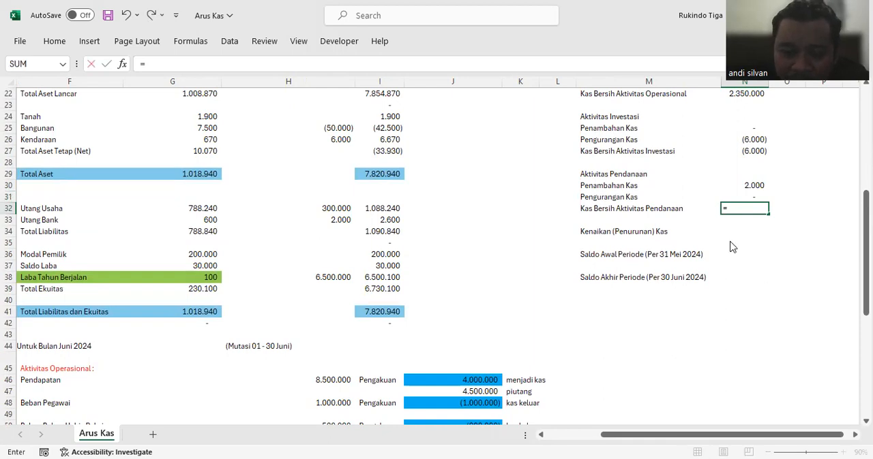
{"action": "type", "text": "sum("}
{"action": "left_click", "coordinate": [742, 189]}
{"action": "left_click_drag", "start_coordinate": [742, 189], "coordinate": [742, 197]}
{"action": "key", "text": "Return"}
Step: Calculate "Kenaikan (Penurunan) Kas" in N34 by adding the three net cash flows with =N22+N27+N32
{"action": "left_click", "coordinate": [739, 236]}
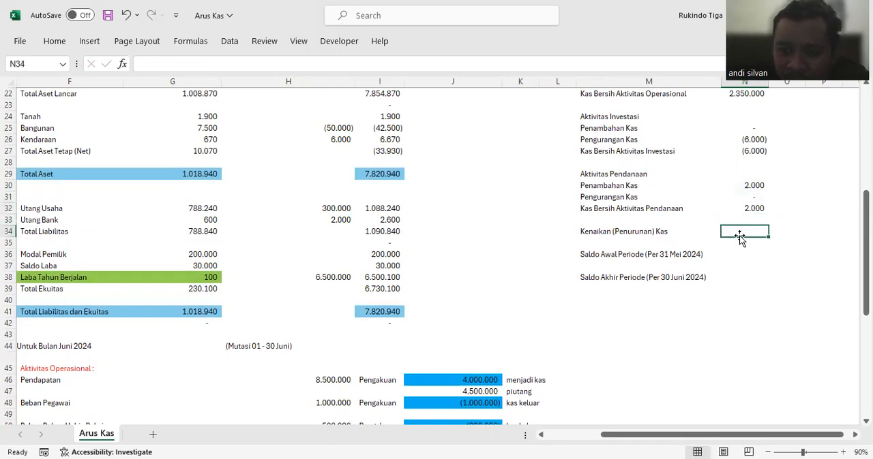
{"action": "scroll", "coordinate": [741, 232], "scroll_direction": "up", "scroll_amount": 3}
{"action": "left_click", "coordinate": [653, 330]}
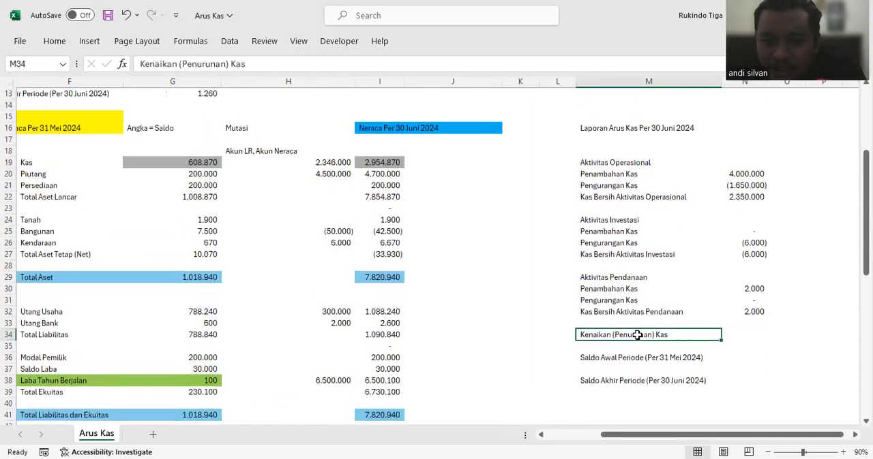
{"action": "left_click", "coordinate": [744, 333]}
{"action": "type", "text": "="}
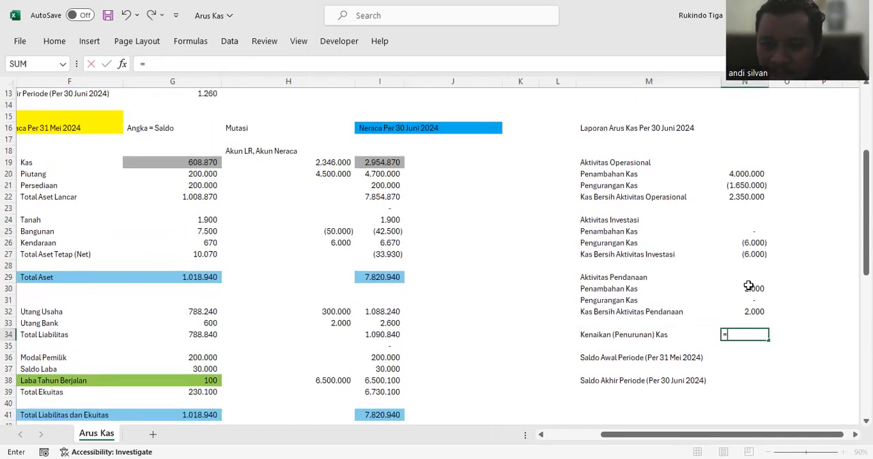
{"action": "left_click", "coordinate": [738, 197]}
{"action": "type", "text": "+"}
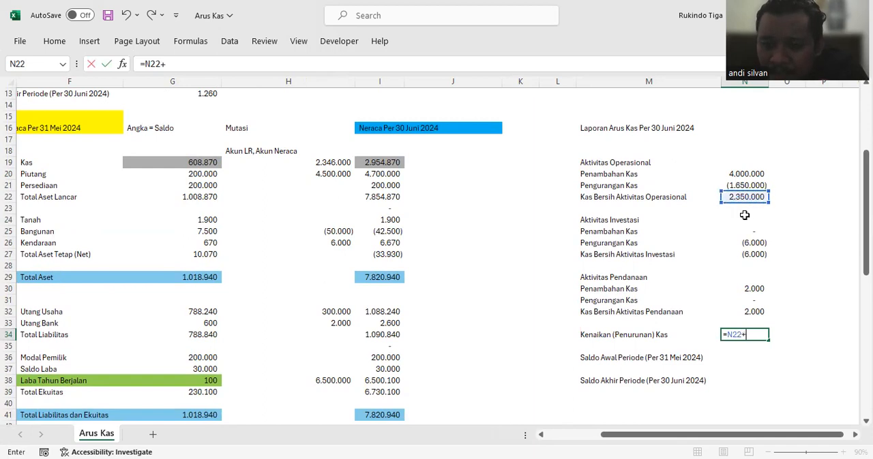
{"action": "left_click", "coordinate": [745, 253]}
{"action": "type", "text": "+"}
{"action": "left_click", "coordinate": [750, 311]}
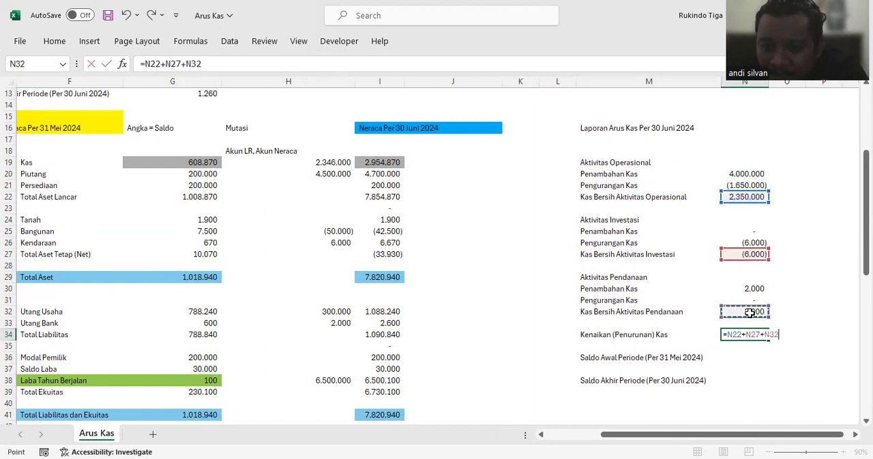
{"action": "key", "text": "Return"}
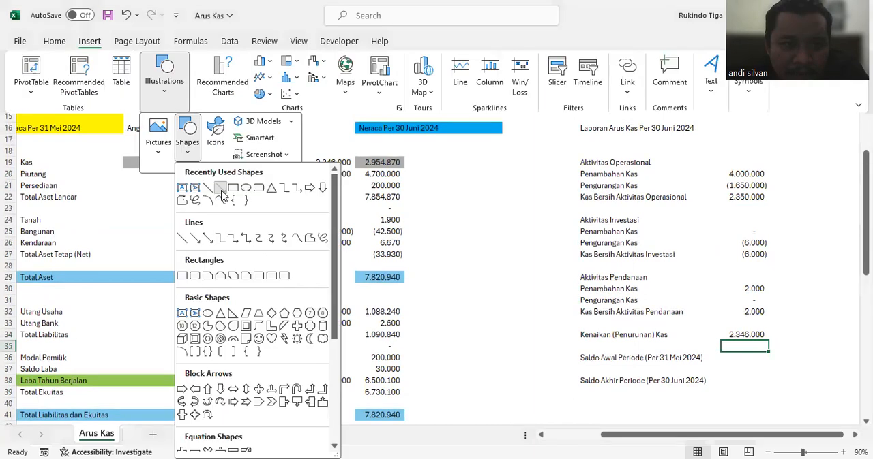
Step: Draw an arrow from the net cash increase in N34 to the Kas mutation in H19
{"action": "left_click", "coordinate": [275, 192]}
{"action": "left_click_drag", "start_coordinate": [724, 334], "coordinate": [349, 164]}
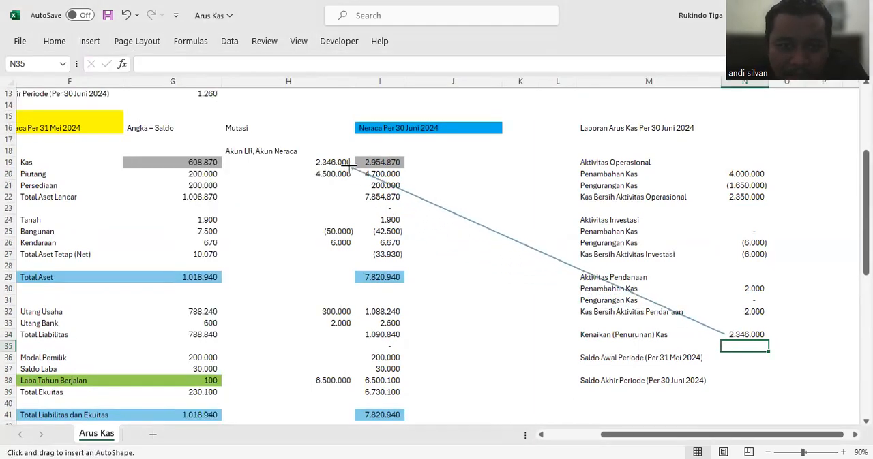
{"action": "left_click", "coordinate": [498, 288]}
Step: Fill the Kas mutation in H19 and the net cash increase in N34 with light green
{"action": "left_click", "coordinate": [301, 163]}
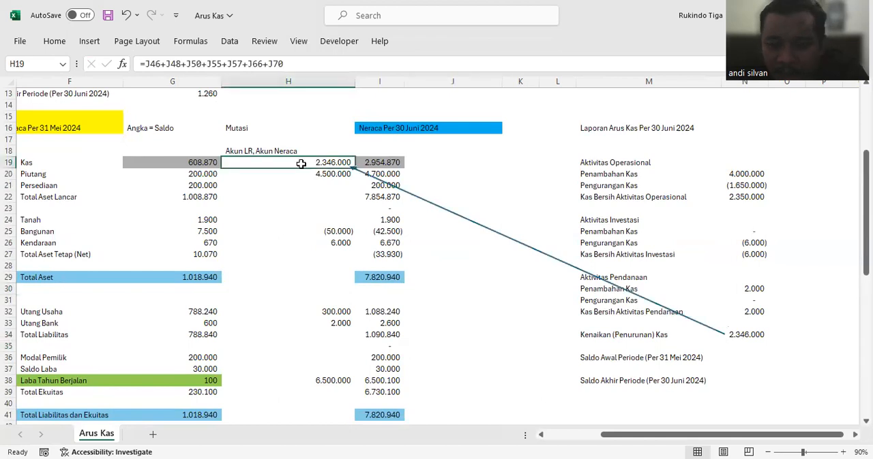
{"action": "left_click", "coordinate": [733, 333], "text": "ctrl"}
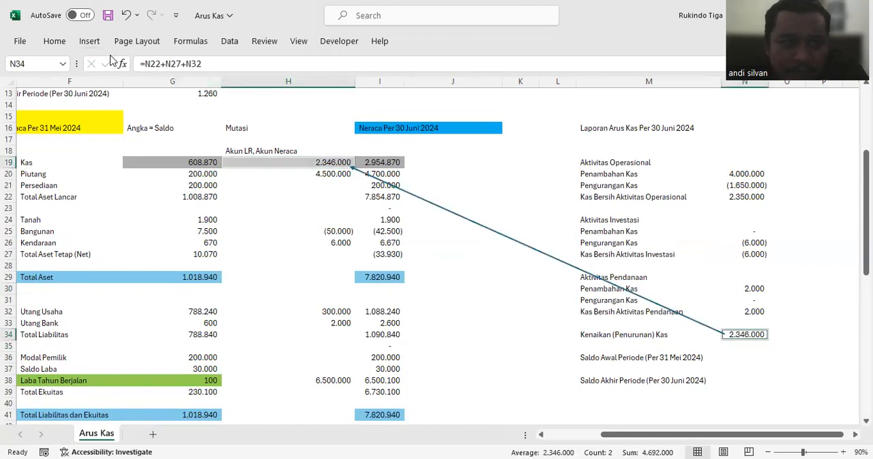
{"action": "left_click", "coordinate": [54, 42]}
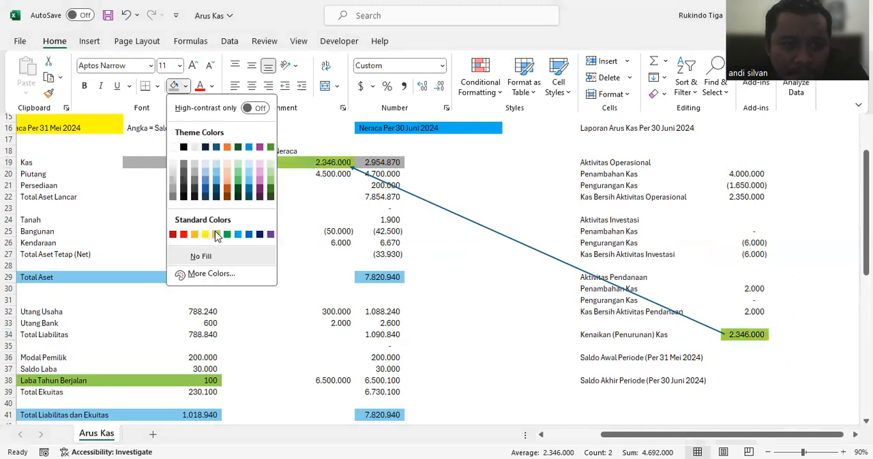
{"action": "left_click", "coordinate": [197, 235]}
{"action": "left_click", "coordinate": [485, 198]}
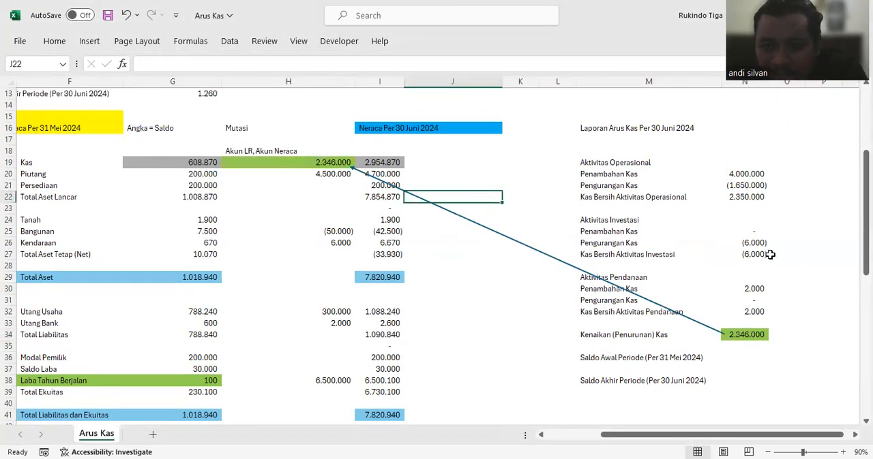
{"action": "left_click", "coordinate": [798, 267]}
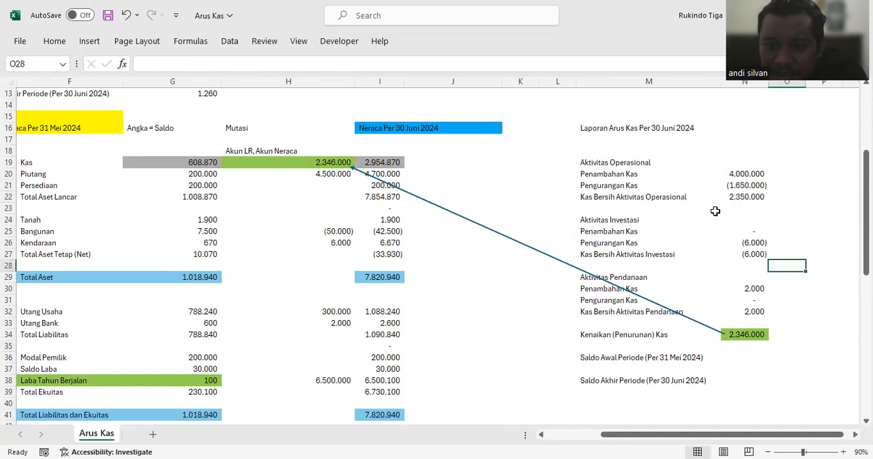
Step: Make the three "Kas Bersih" subtotal rows for operating, investing and financing activities bold, labels and amounts alike
{"action": "left_click", "coordinate": [751, 198]}
{"action": "left_click", "coordinate": [757, 253]}
{"action": "left_click", "coordinate": [755, 313]}
{"action": "left_click", "coordinate": [752, 201]}
{"action": "left_click", "coordinate": [675, 197]}
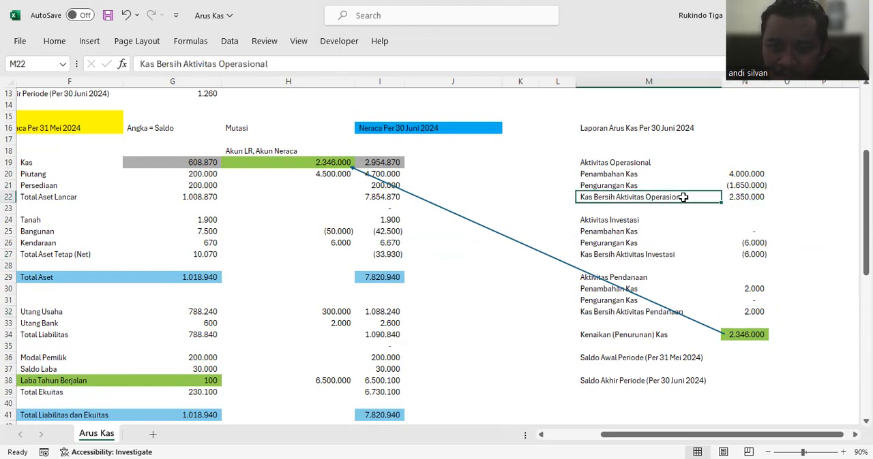
{"action": "left_click_drag", "start_coordinate": [718, 195], "coordinate": [721, 196]}
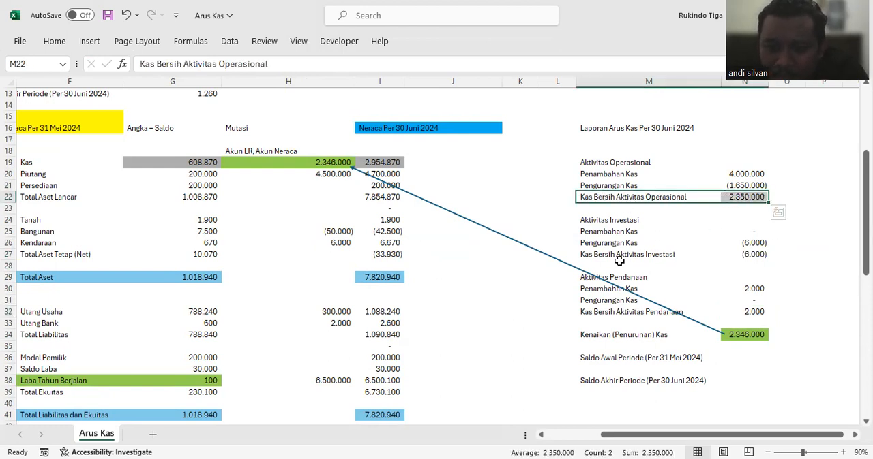
{"action": "left_click", "coordinate": [664, 254], "text": "ctrl"}
{"action": "left_click_drag", "start_coordinate": [664, 254], "coordinate": [741, 253], "text": "ctrl"}
{"action": "left_click_drag", "start_coordinate": [624, 311], "coordinate": [746, 312], "text": "ctrl"}
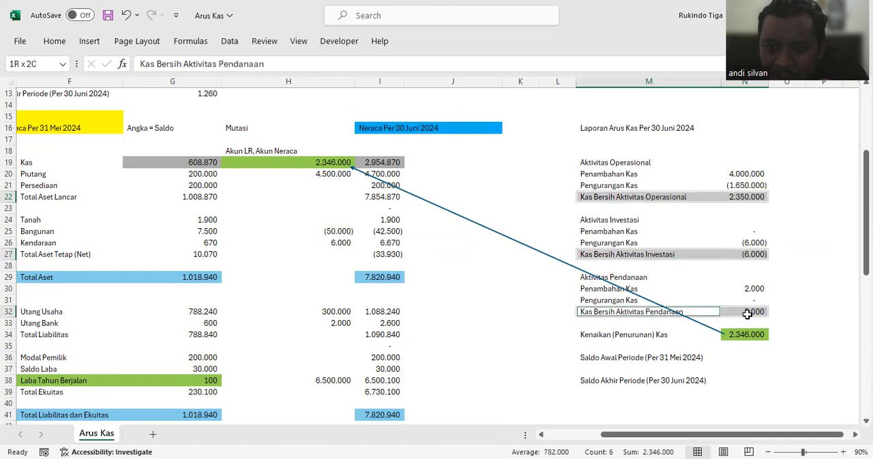
{"action": "left_click", "coordinate": [53, 42]}
{"action": "left_click", "coordinate": [84, 85]}
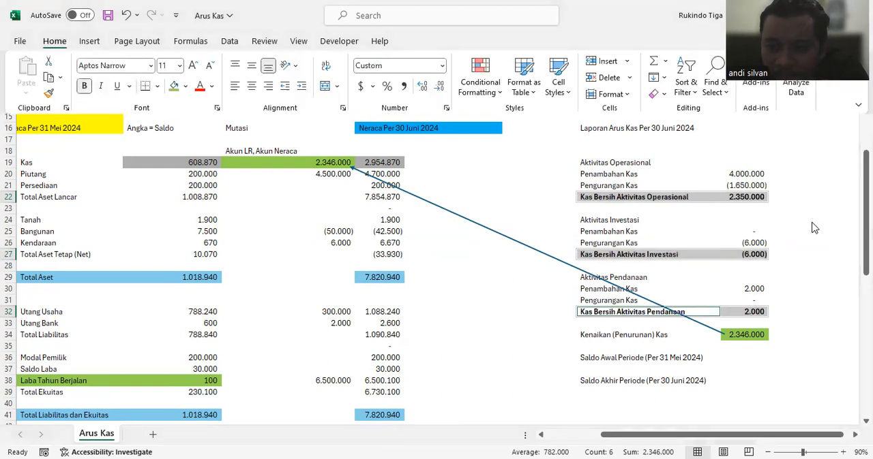
{"action": "left_click", "coordinate": [786, 254]}
Step: Link "Saldo Awal Periode (Per 31 Mei 2024)" in N36 to the 31 May Kas balance in G19
{"action": "left_click", "coordinate": [739, 358]}
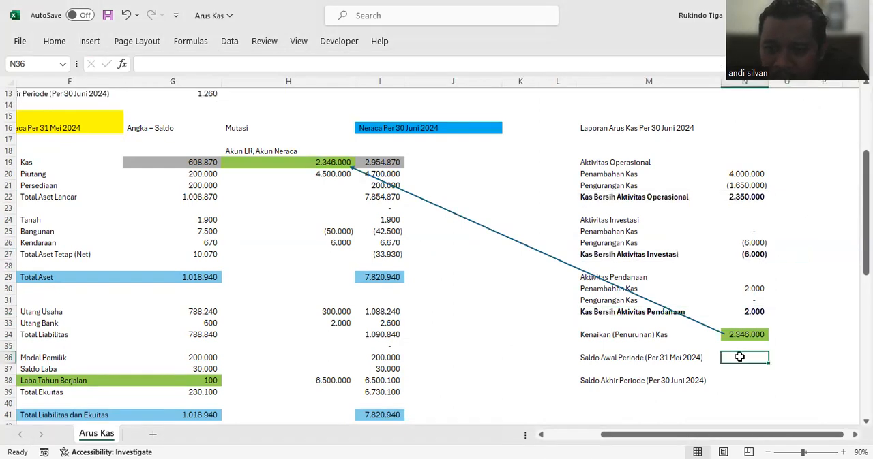
{"action": "type", "text": "="}
{"action": "left_click", "coordinate": [198, 163]}
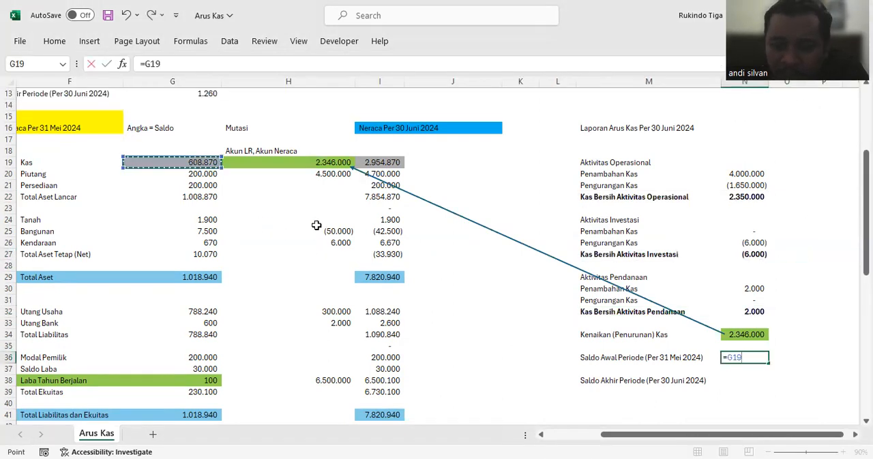
{"action": "key", "text": "Return"}
Step: Calculate "Saldo Akhir Periode (Per 30 Juni 2024)" in N38 with =N34+N36
{"action": "left_click", "coordinate": [730, 380]}
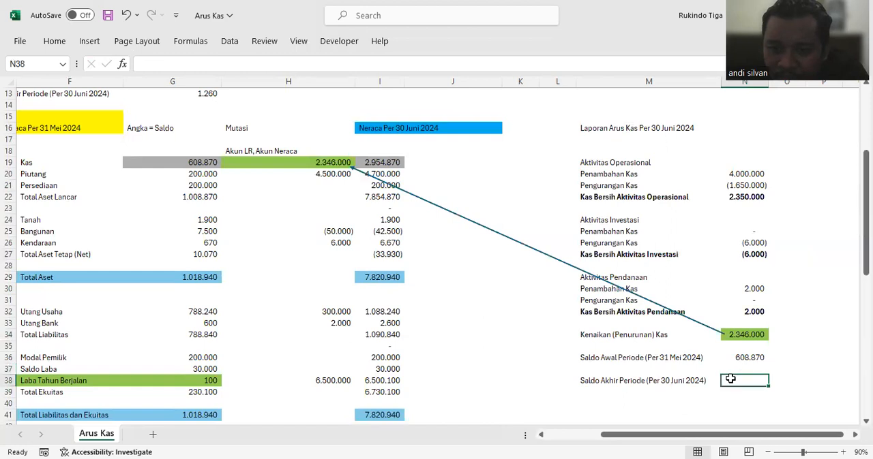
{"action": "type", "text": "="}
{"action": "left_click", "coordinate": [743, 334]}
{"action": "type", "text": "+"}
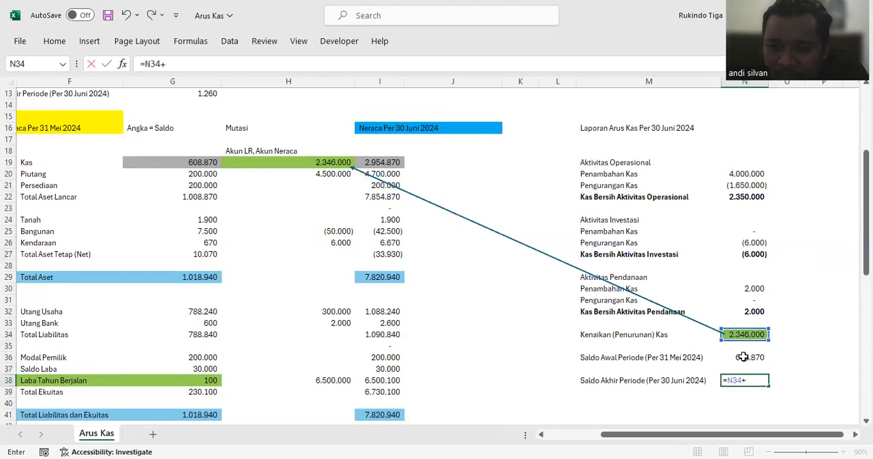
{"action": "left_click", "coordinate": [743, 357]}
{"action": "key", "text": "Return"}
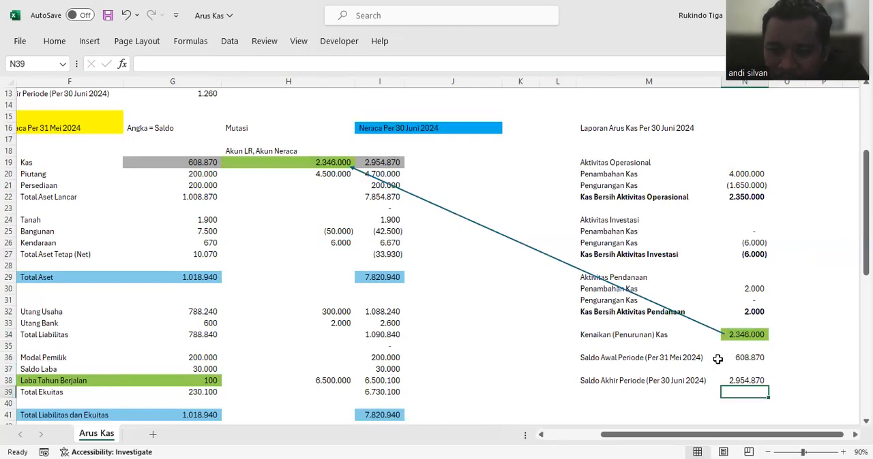
Step: Draw an arrow from the closing cash balance in N38 to the 30 June Kas balance in I19
{"action": "left_click", "coordinate": [61, 46]}
{"action": "left_click", "coordinate": [90, 42]}
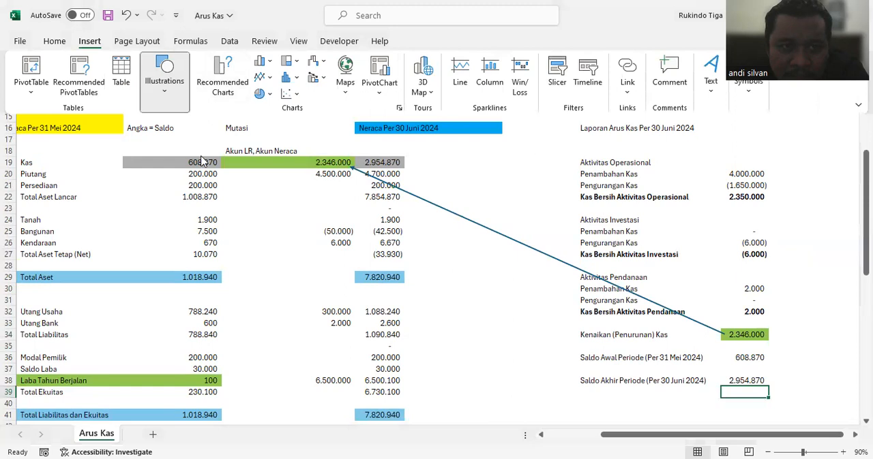
{"action": "left_click", "coordinate": [188, 140]}
{"action": "left_click", "coordinate": [221, 189]}
{"action": "mouse_move", "coordinate": [728, 376]}
{"action": "left_mouse_down"}
{"action": "mouse_move", "coordinate": [503, 285]}
{"action": "mouse_move", "coordinate": [403, 163]}
{"action": "left_mouse_up"}
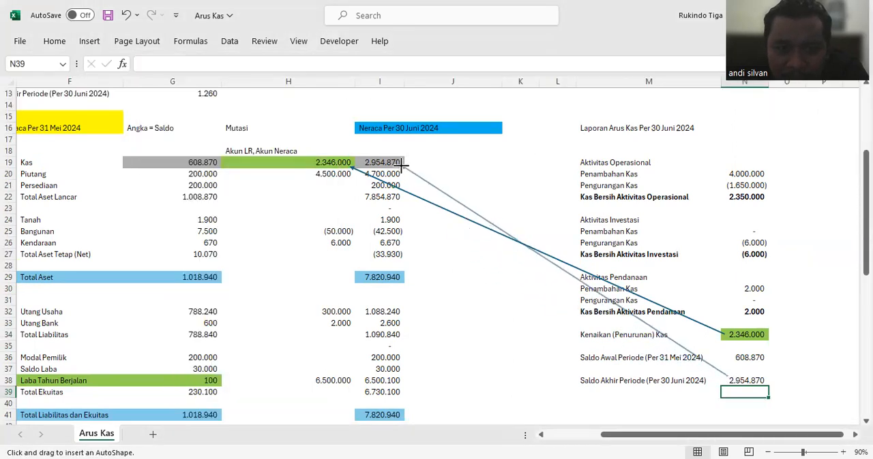
{"action": "left_click", "coordinate": [454, 300]}
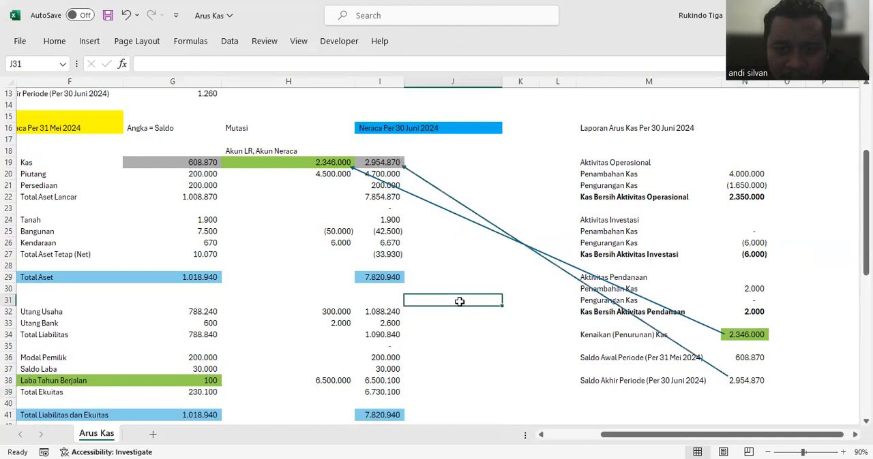
{"action": "left_click", "coordinate": [542, 335]}
Step: Fill the closing balance in N38 and the 30 June Kas balance in I19 with light purple
{"action": "left_click", "coordinate": [746, 381]}
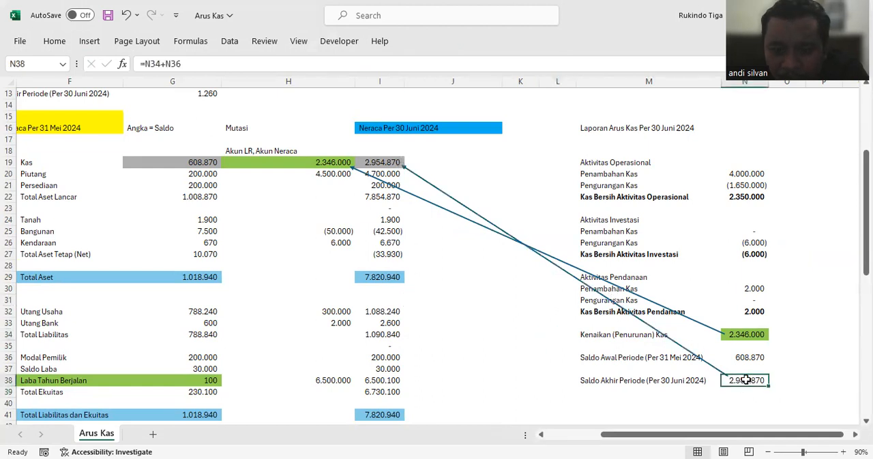
{"action": "left_click", "coordinate": [387, 163], "text": "ctrl"}
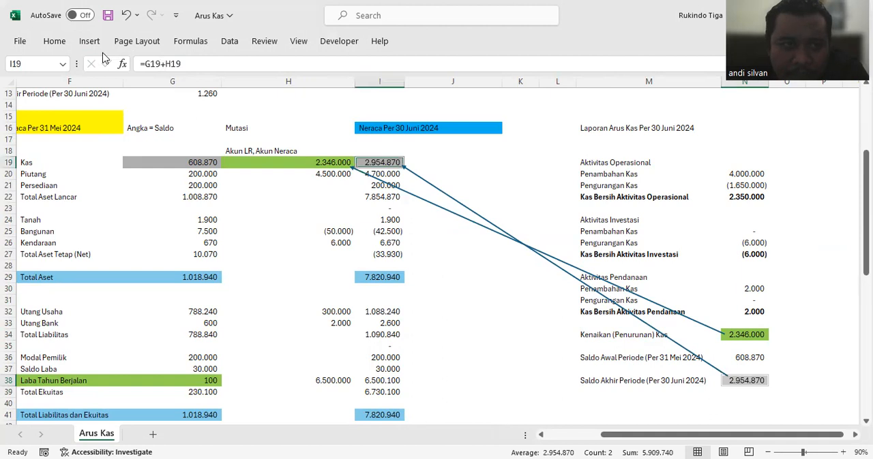
{"action": "left_click", "coordinate": [54, 41]}
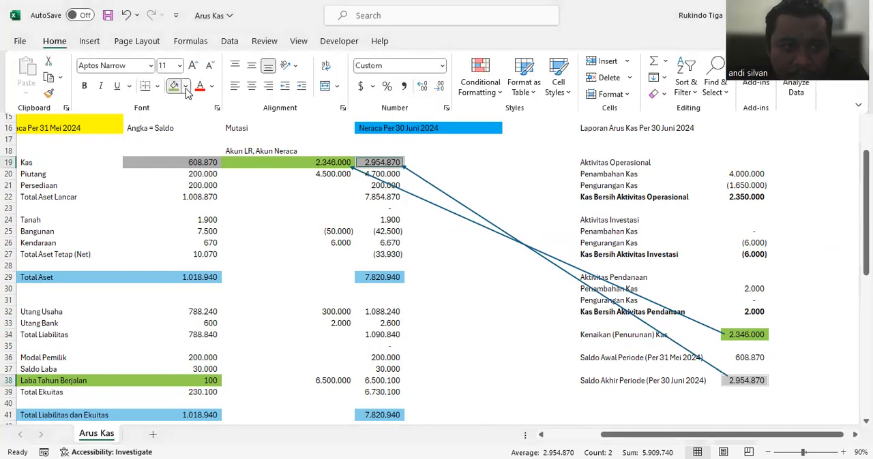
{"action": "left_click", "coordinate": [185, 86]}
{"action": "left_click", "coordinate": [258, 175]}
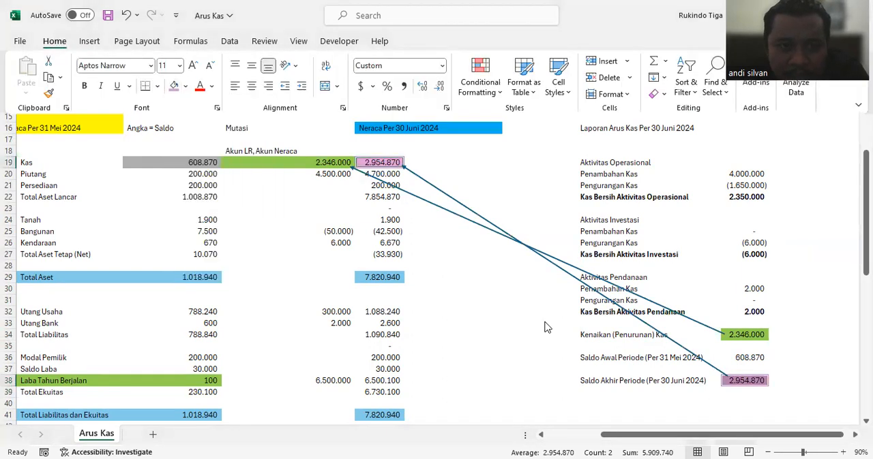
{"action": "left_click", "coordinate": [497, 323]}
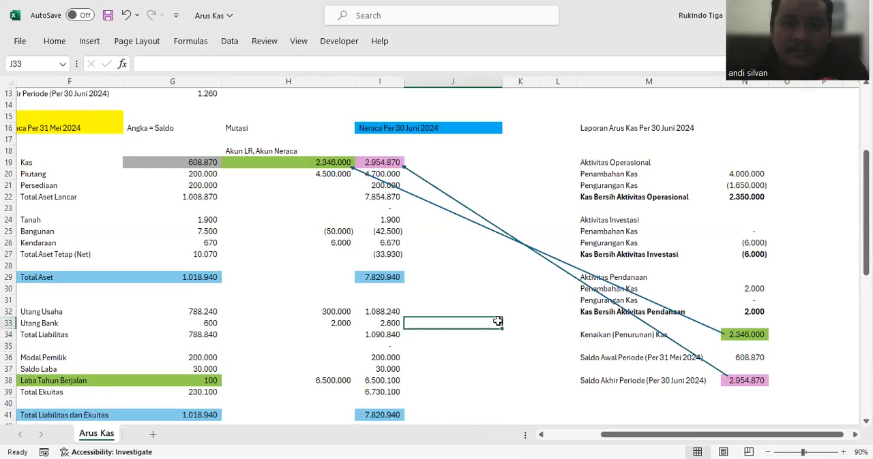
{"action": "left_click", "coordinate": [503, 282]}
{"action": "key", "text": "Left"}
{"action": "key", "text": "Left"}
{"action": "key", "text": "Left"}
{"action": "key", "text": "Left"}
{"action": "key", "text": "Left"}
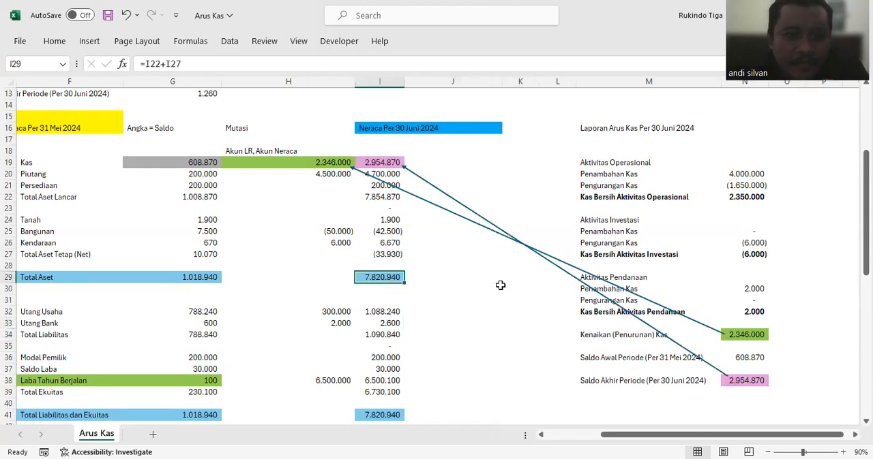
{"action": "key", "text": "Left"}
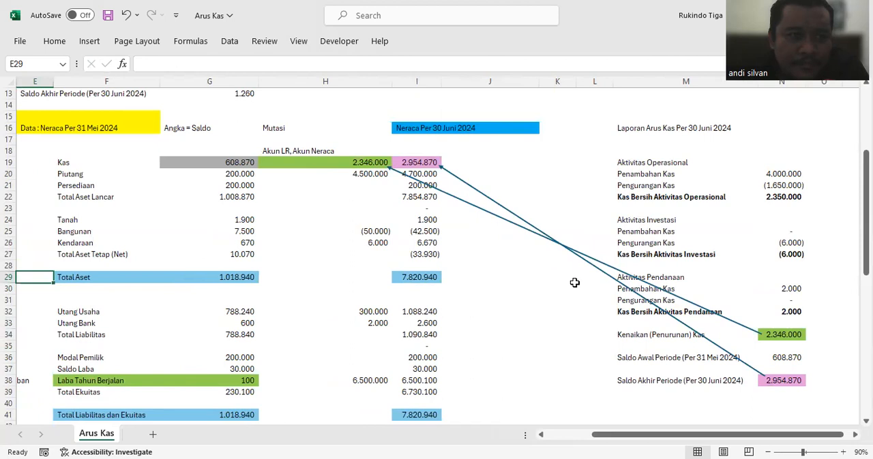
{"action": "left_click", "coordinate": [547, 198]}
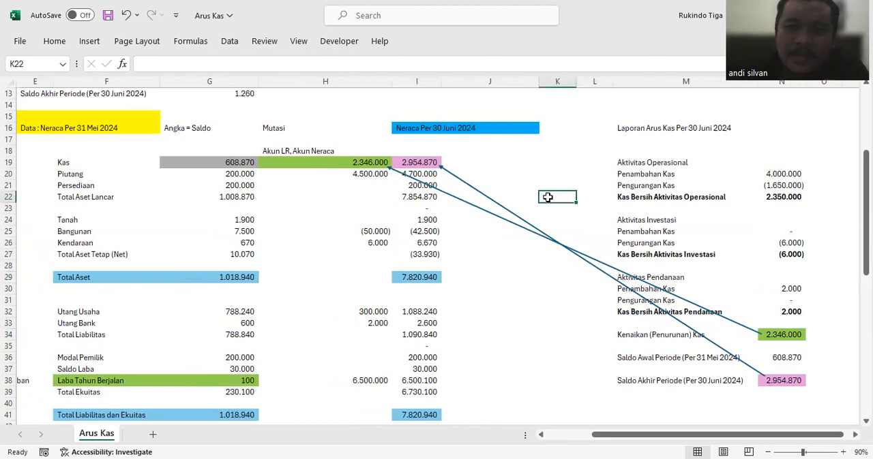